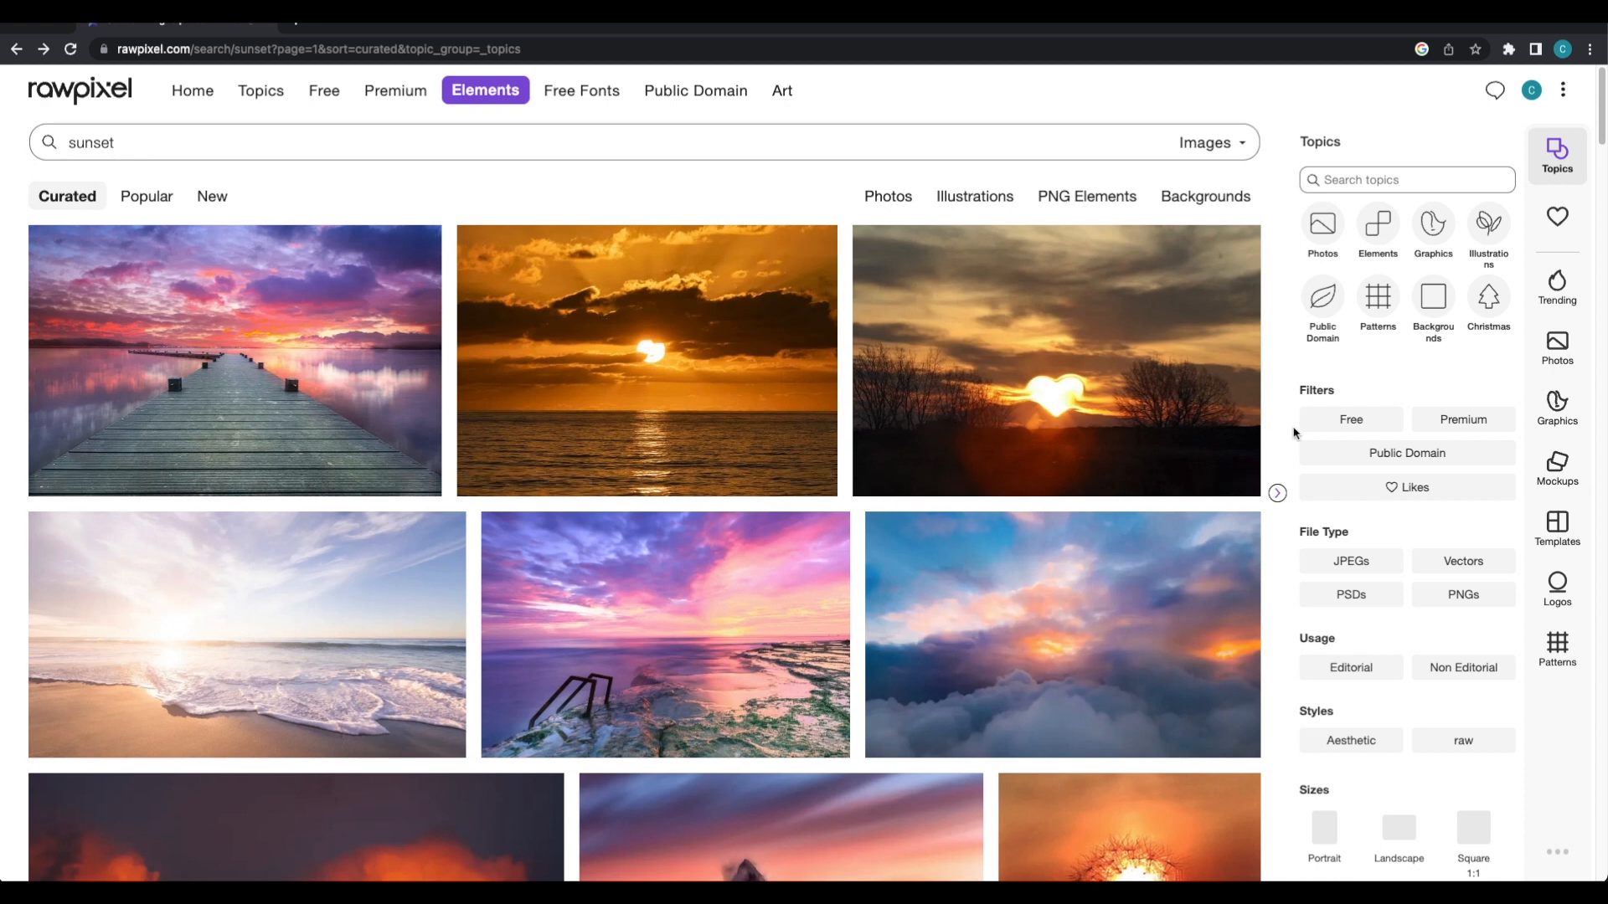
# Filter the sunset images to public domain and view the wooden pier photo's download options.
pyautogui.click(1354, 423)
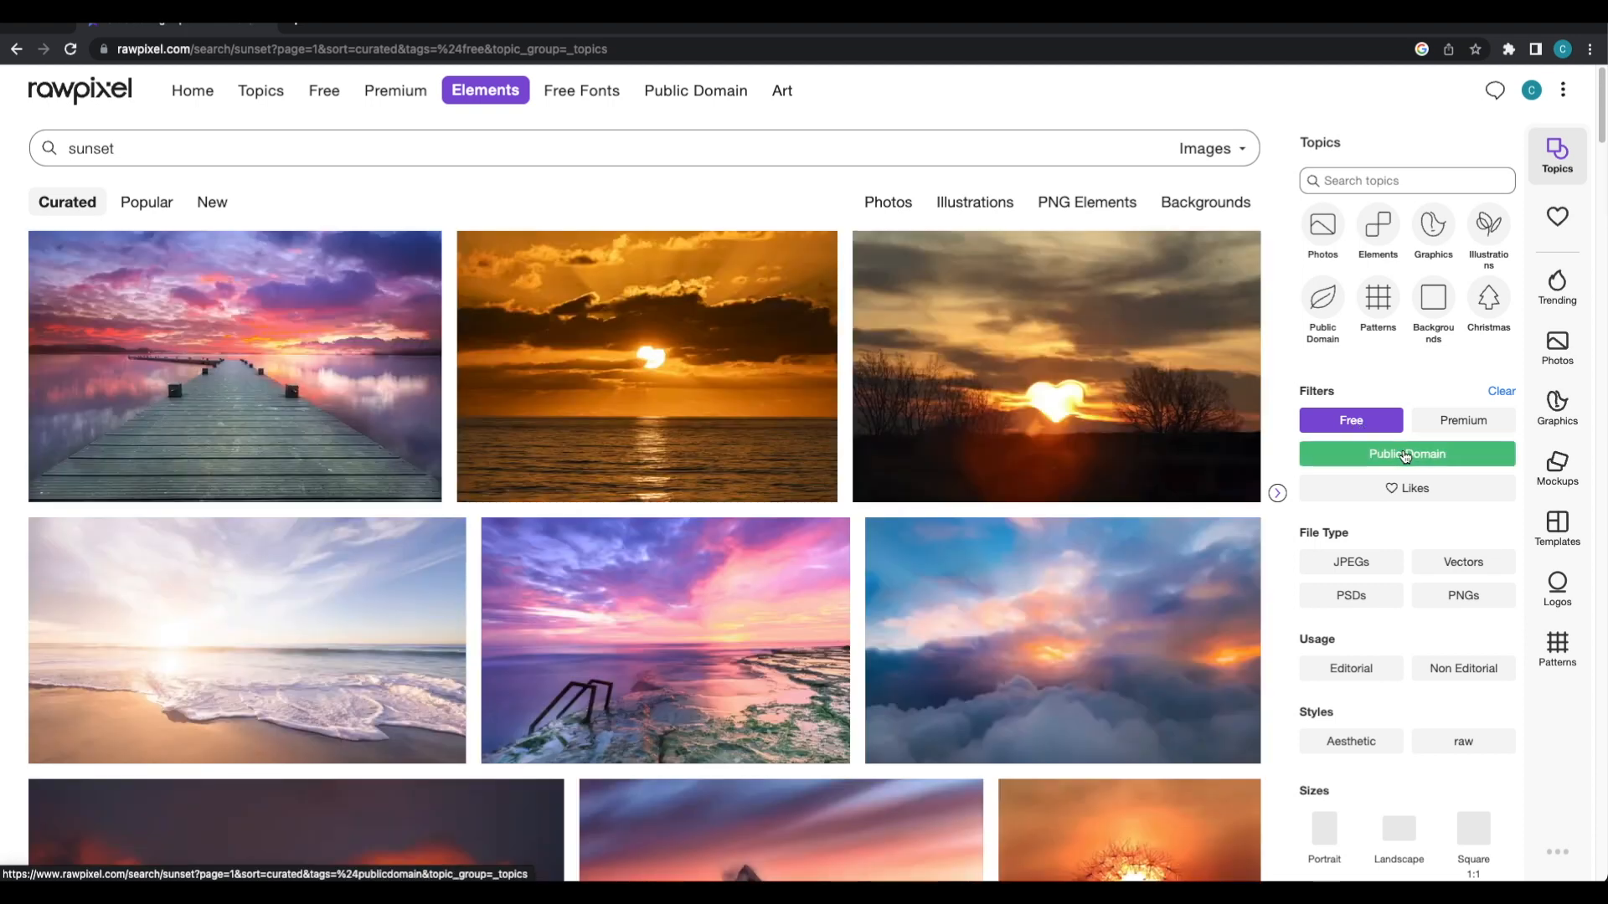
pyautogui.click(1390, 463)
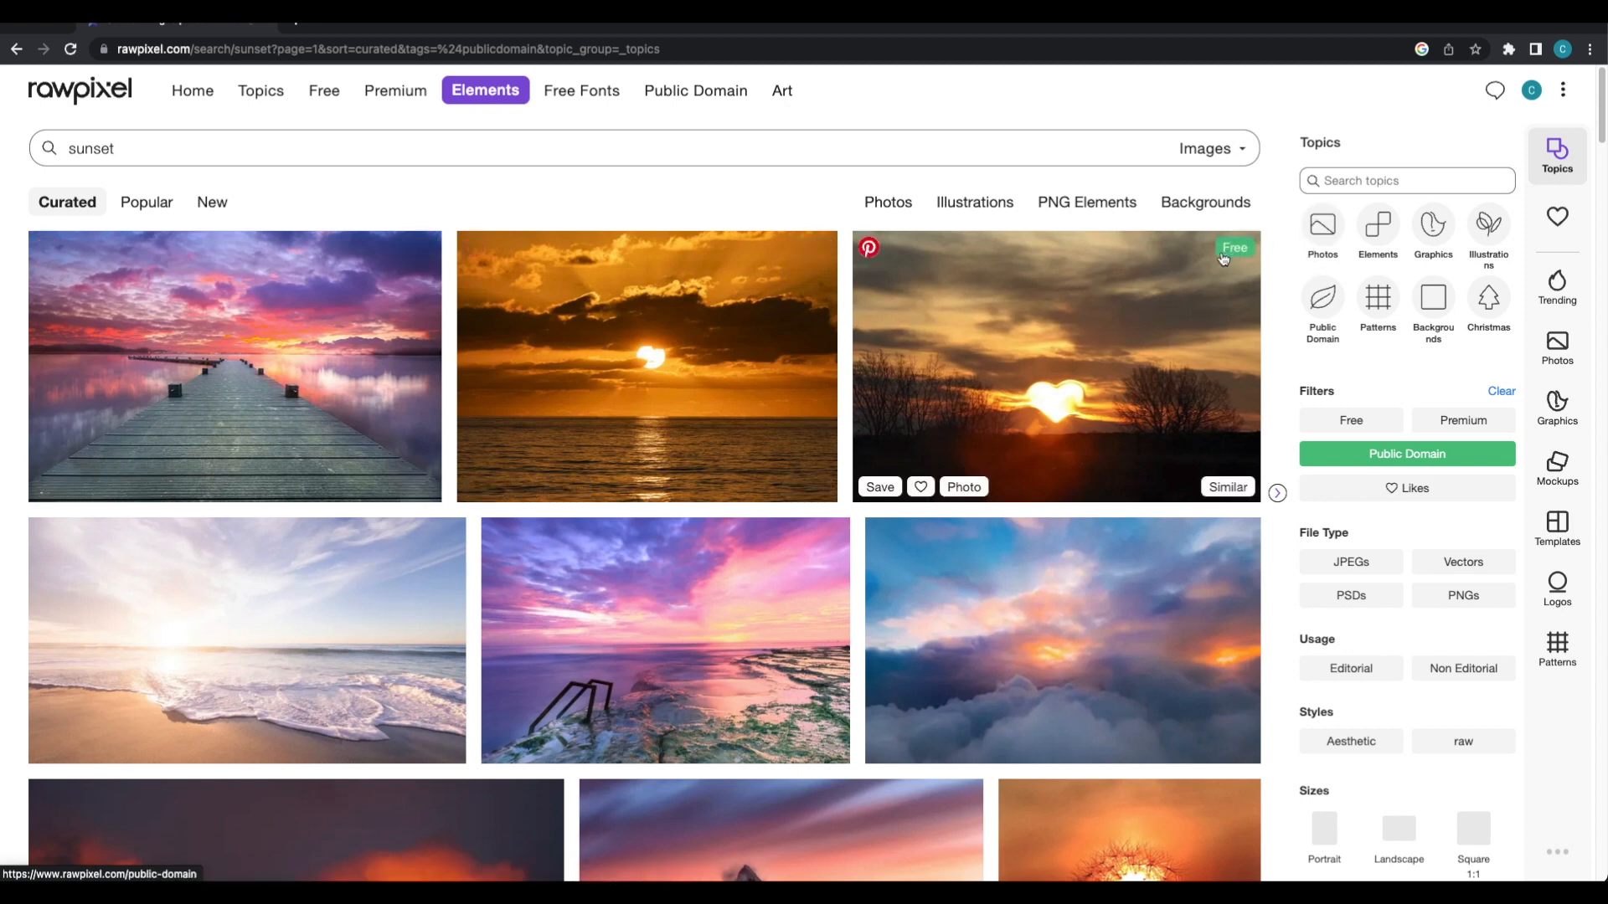
pyautogui.click(319, 339)
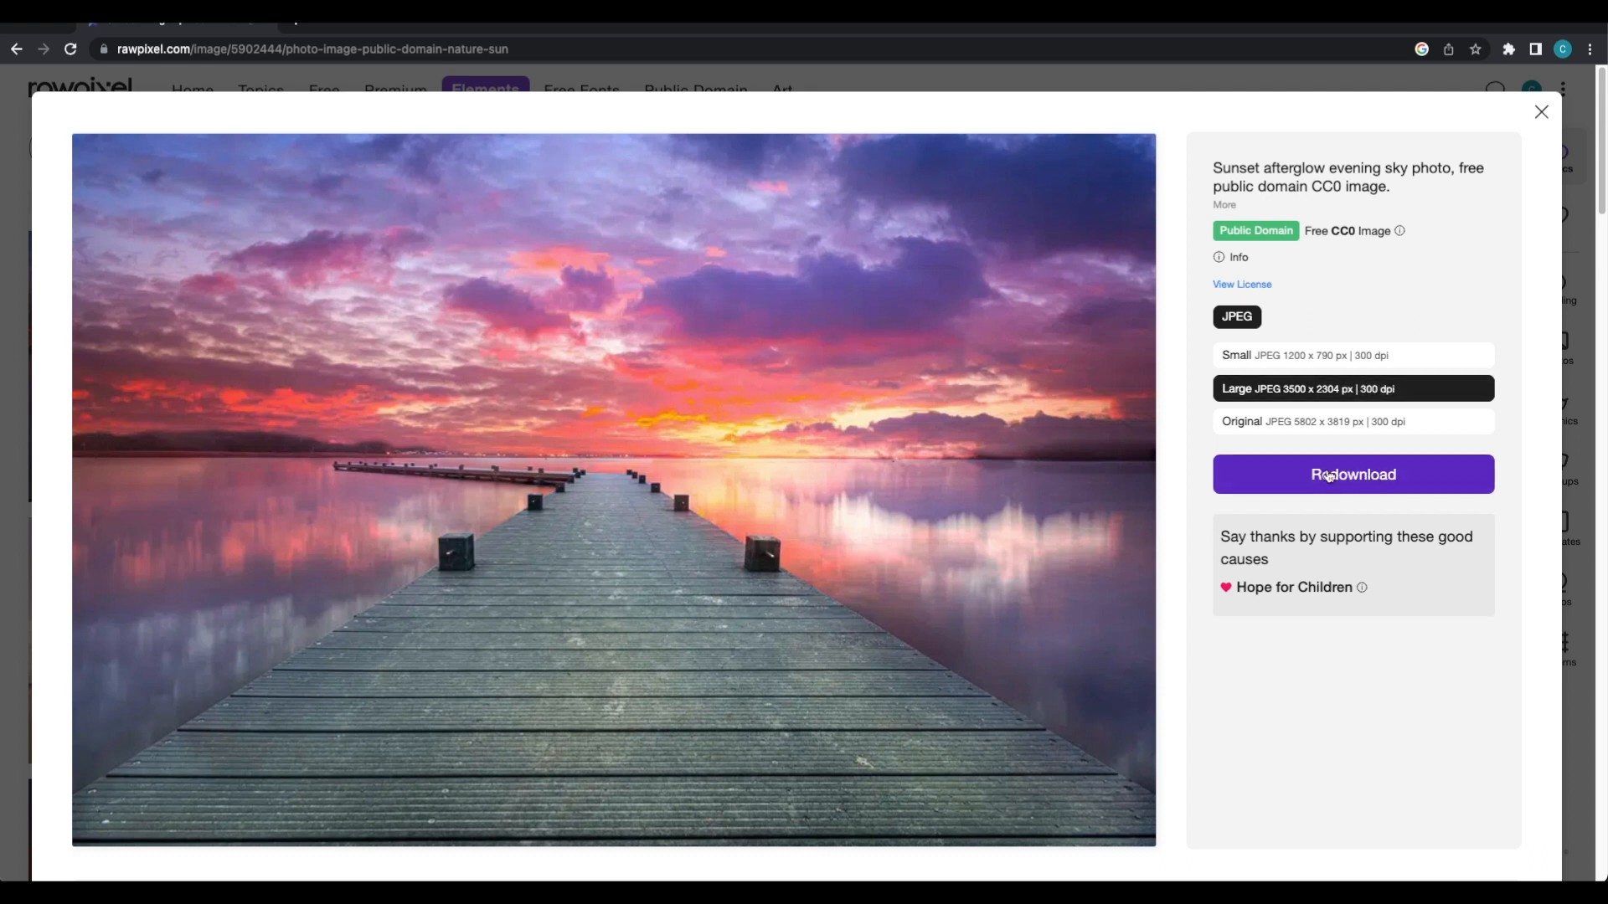
pyautogui.click(1539, 109)
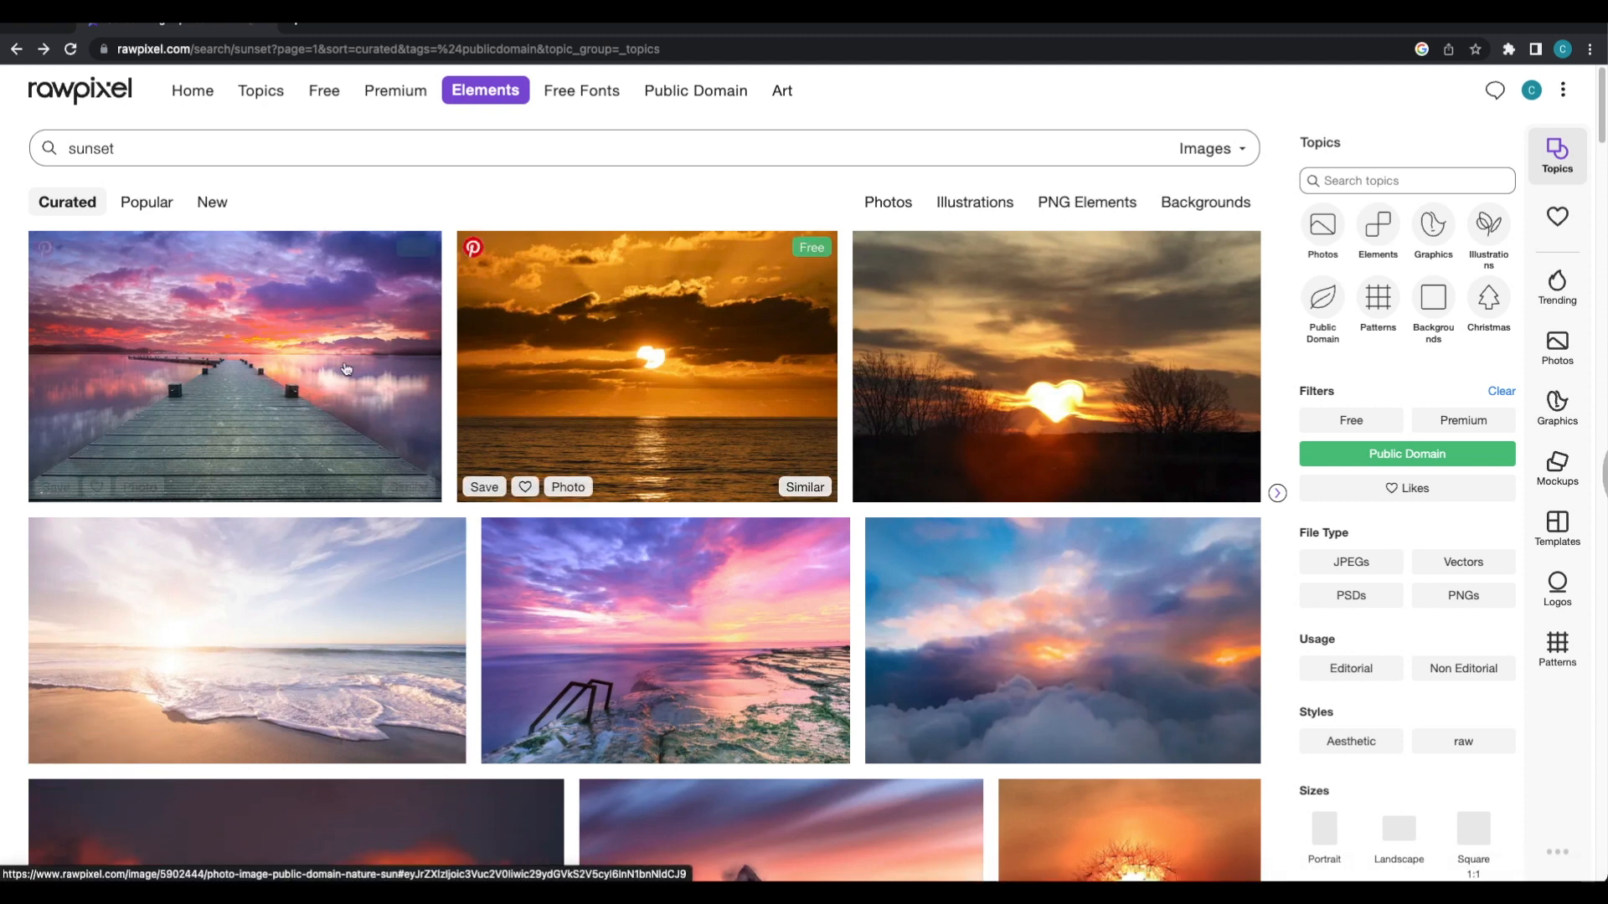
pyautogui.scroll(-1, 1063, 389)
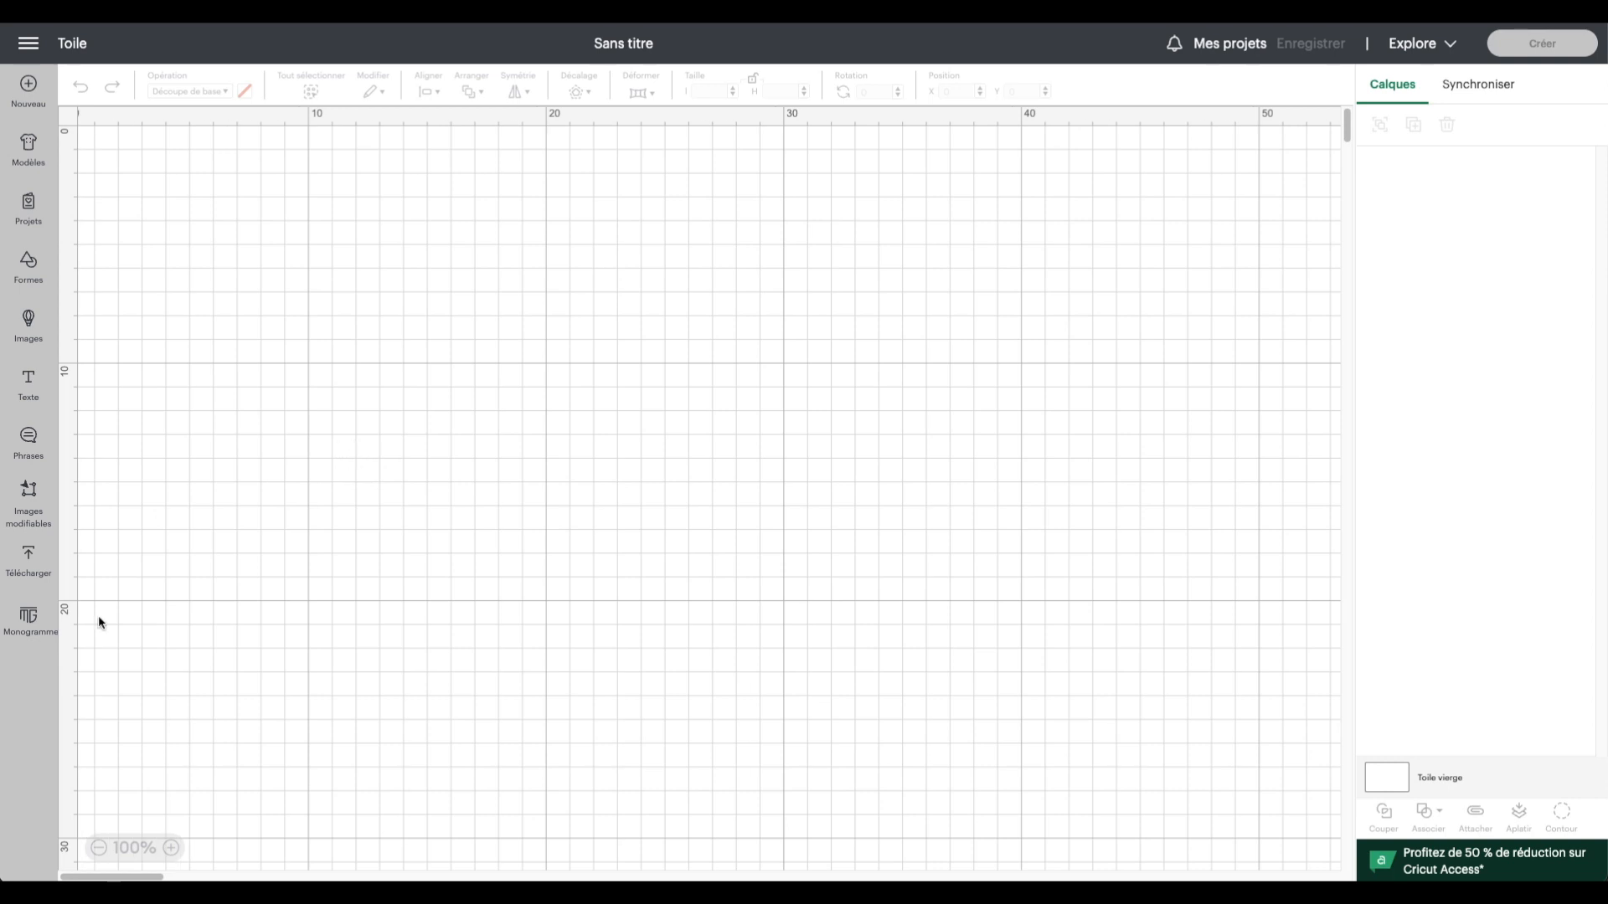
# Switch to Cricut Design Space and open image-from-rawpixel-id-6031159-jpeg.jpg from the SUNSET photos folder for upload.
pyautogui.click(28, 557)
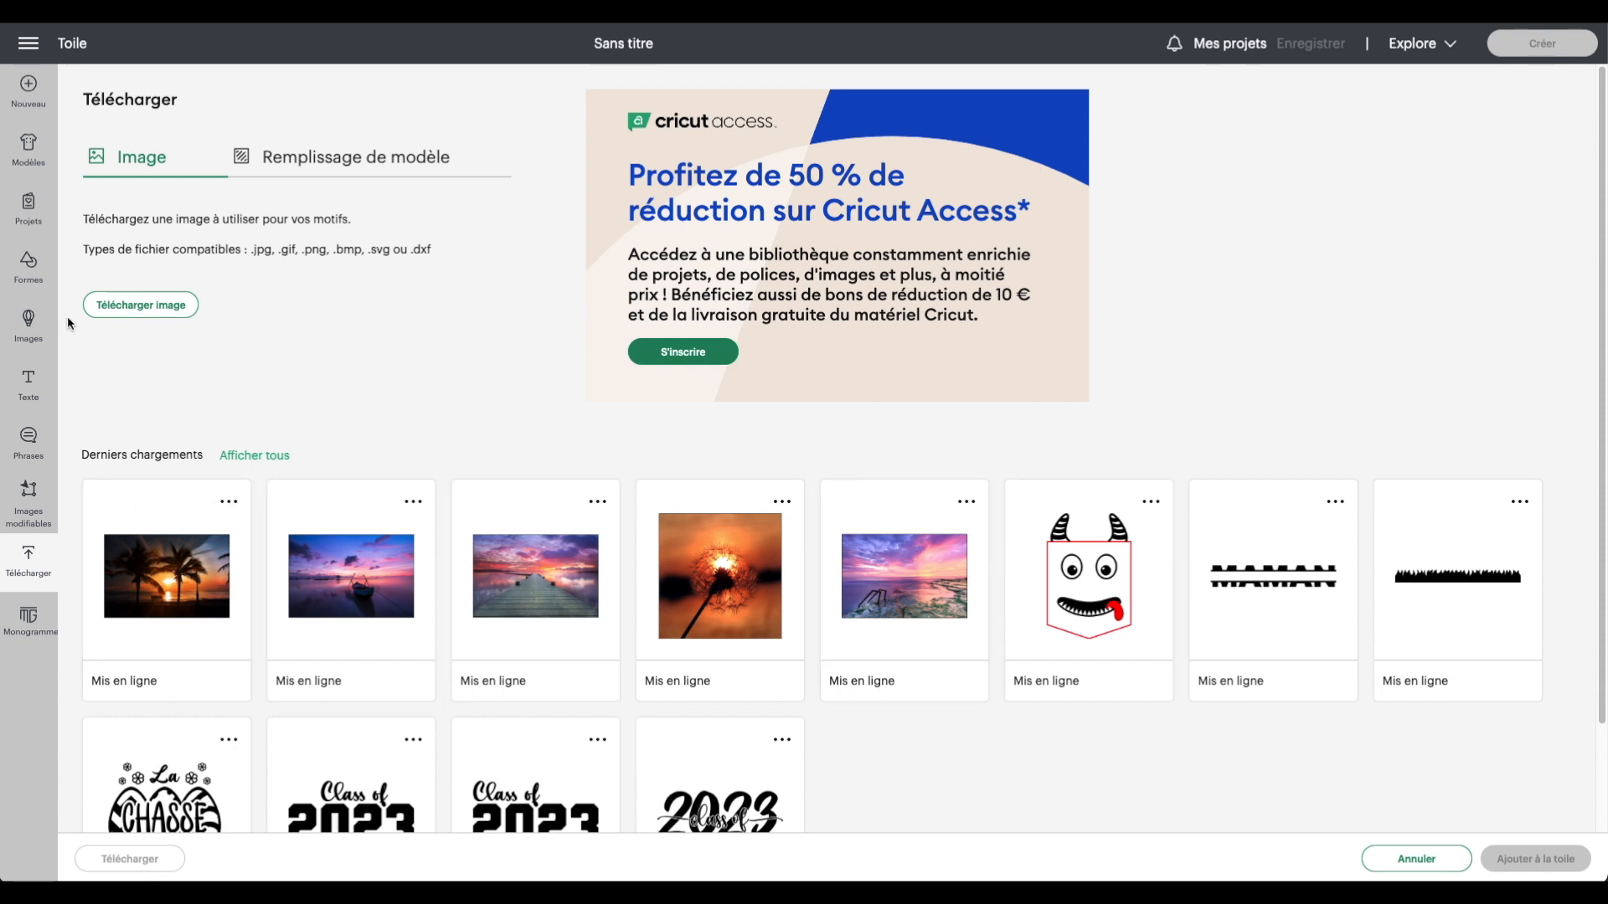
pyautogui.click(142, 306)
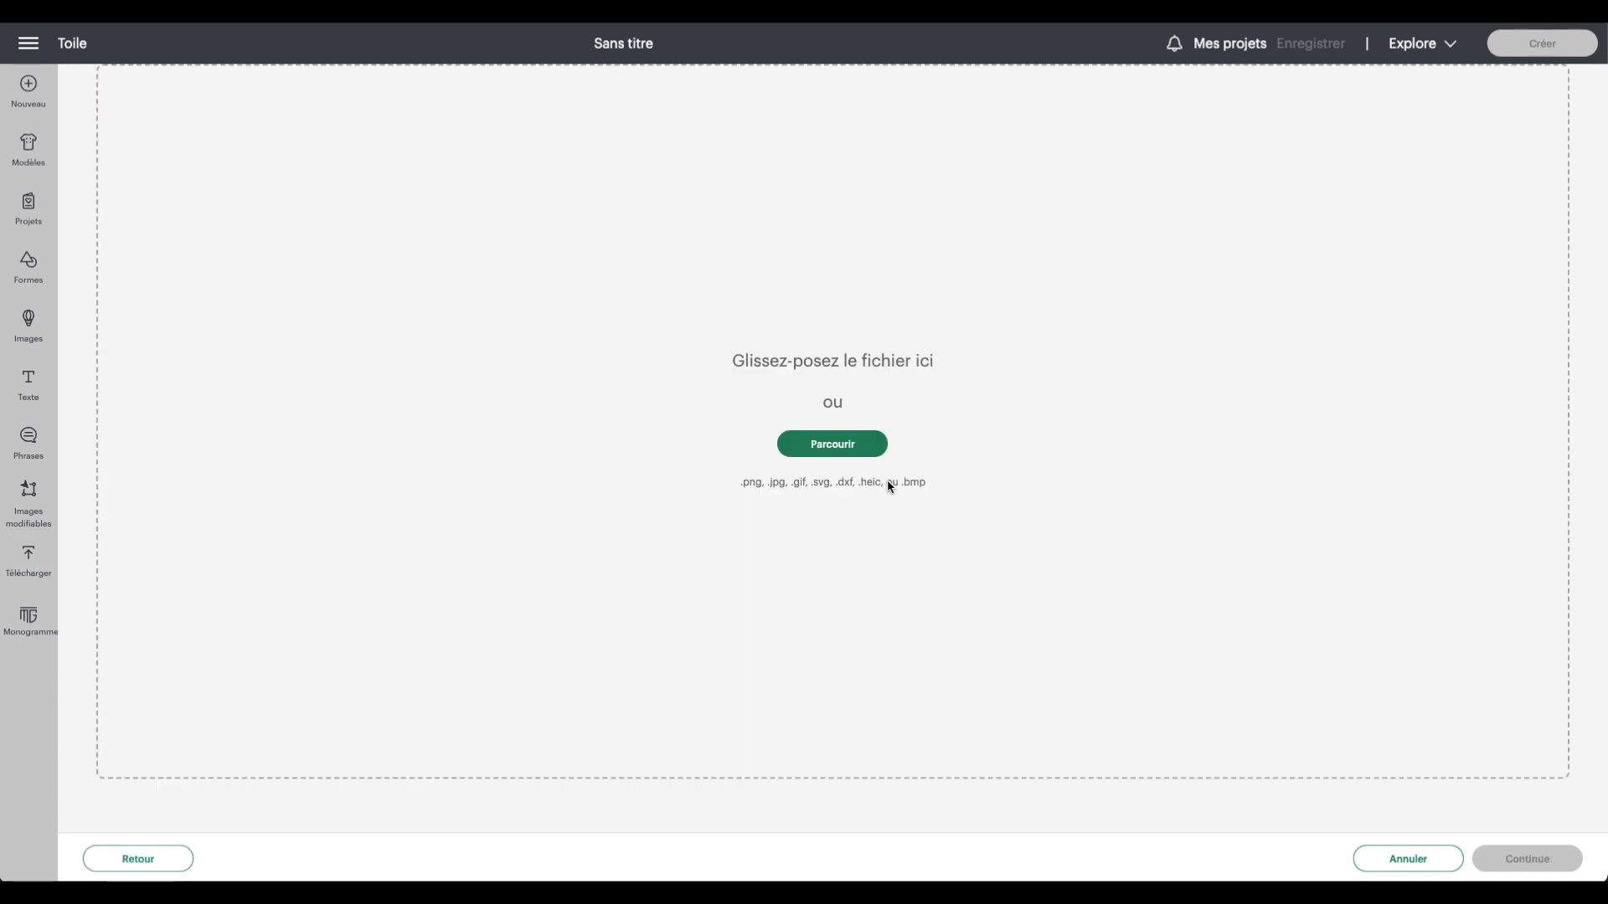
pyautogui.click(847, 450)
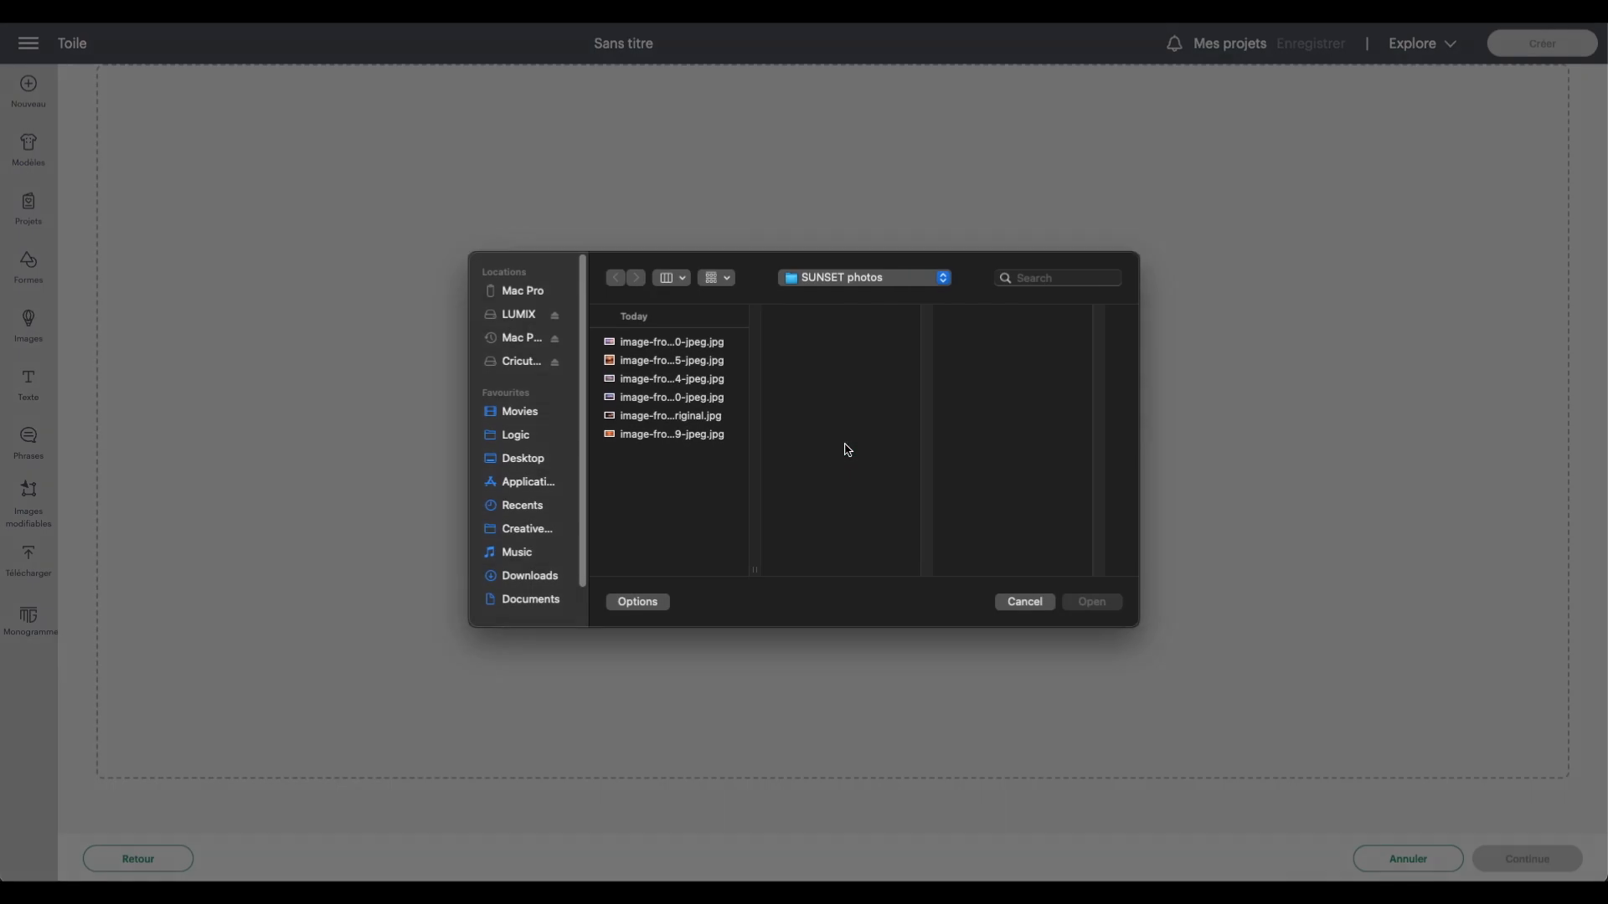
pyautogui.click(681, 437)
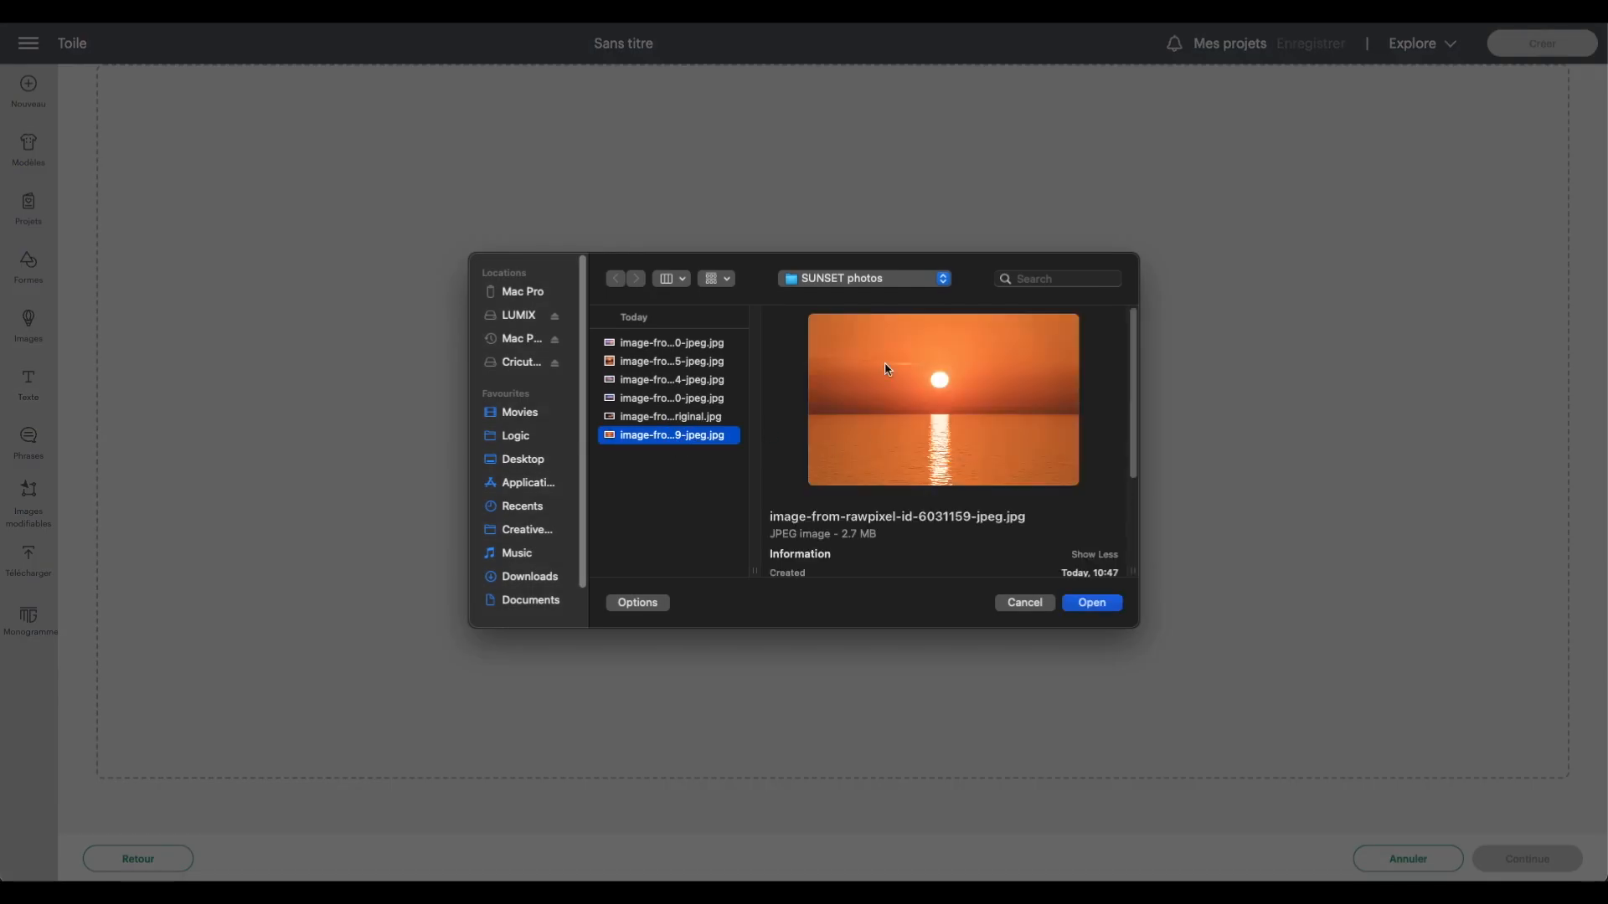
pyautogui.click(1092, 603)
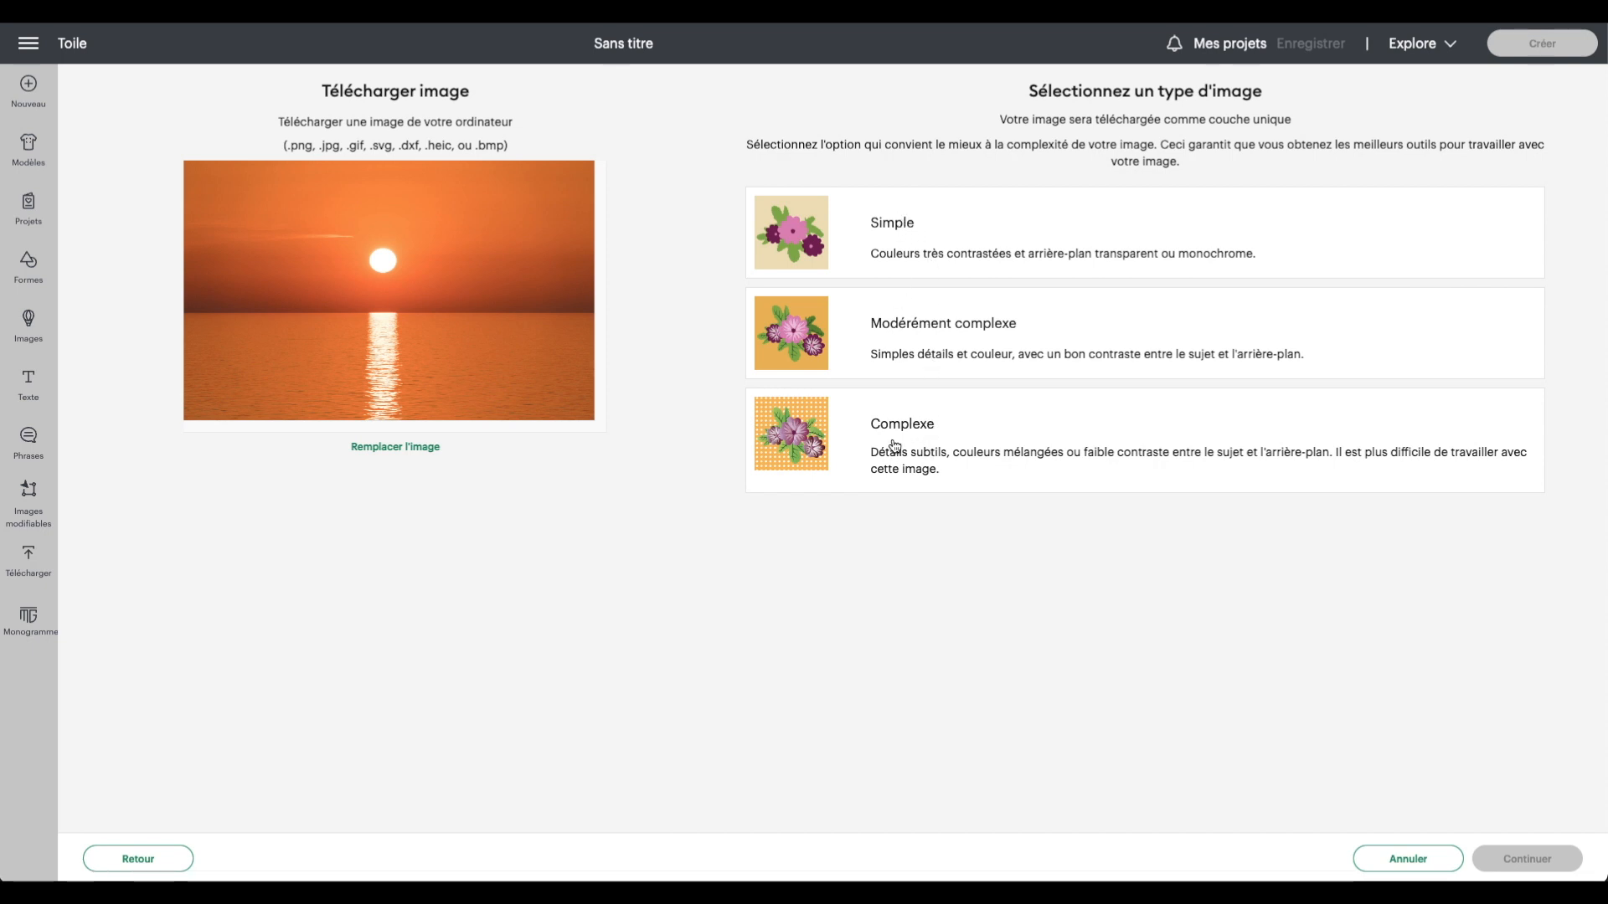
# Compare the Simple and Modérément complexe image types, and set the sunset photo's type to Complexe.
pyautogui.click(896, 237)
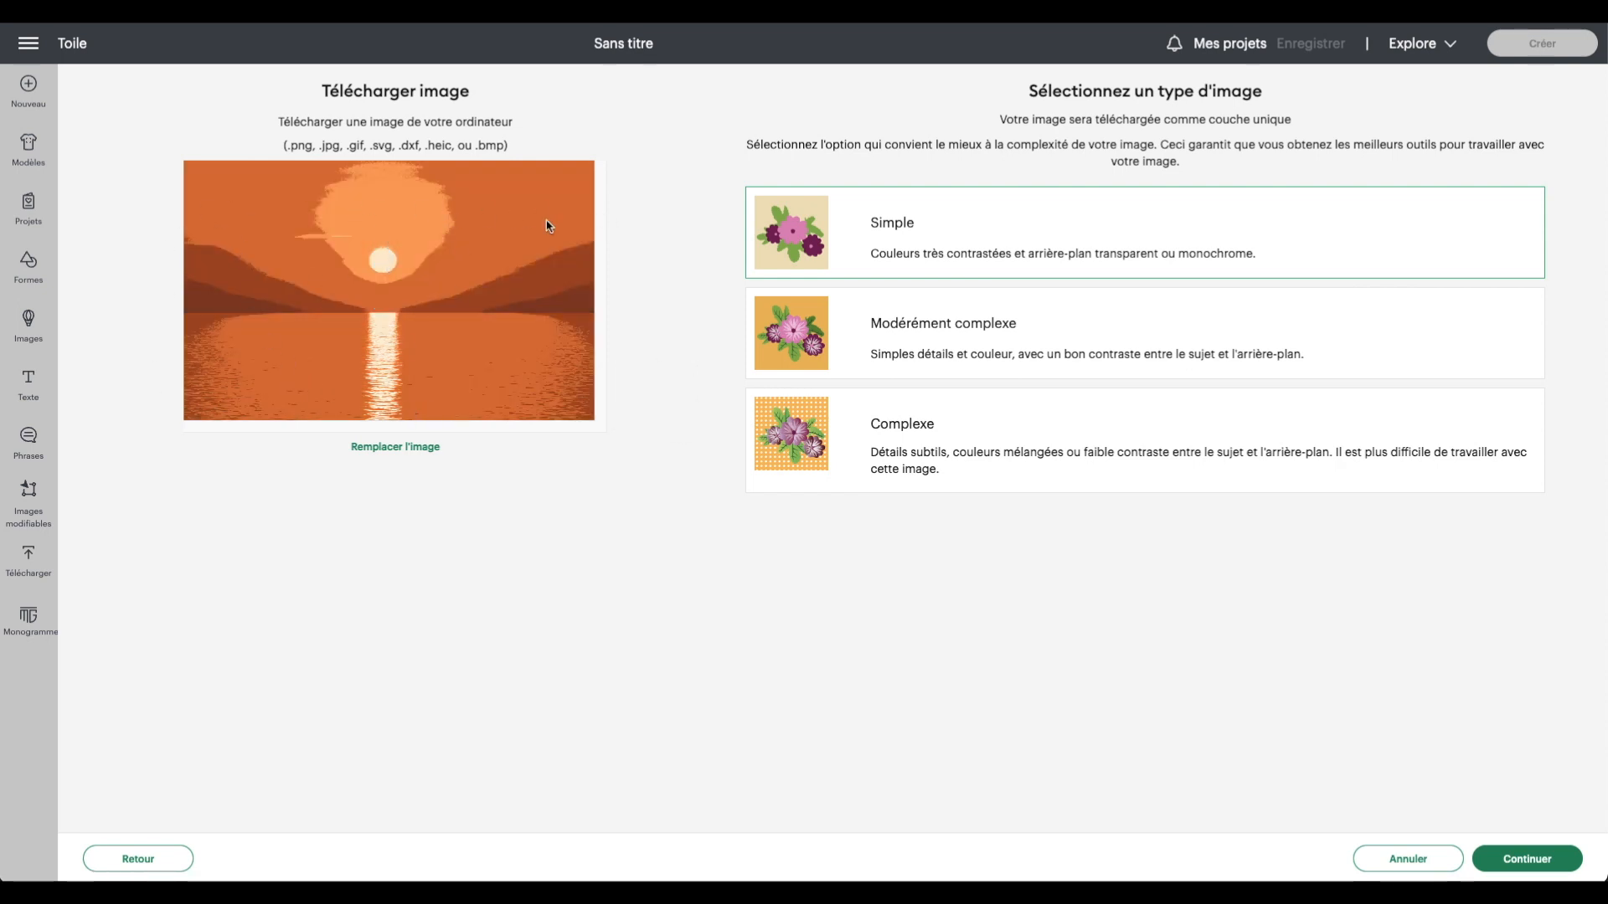
pyautogui.click(917, 330)
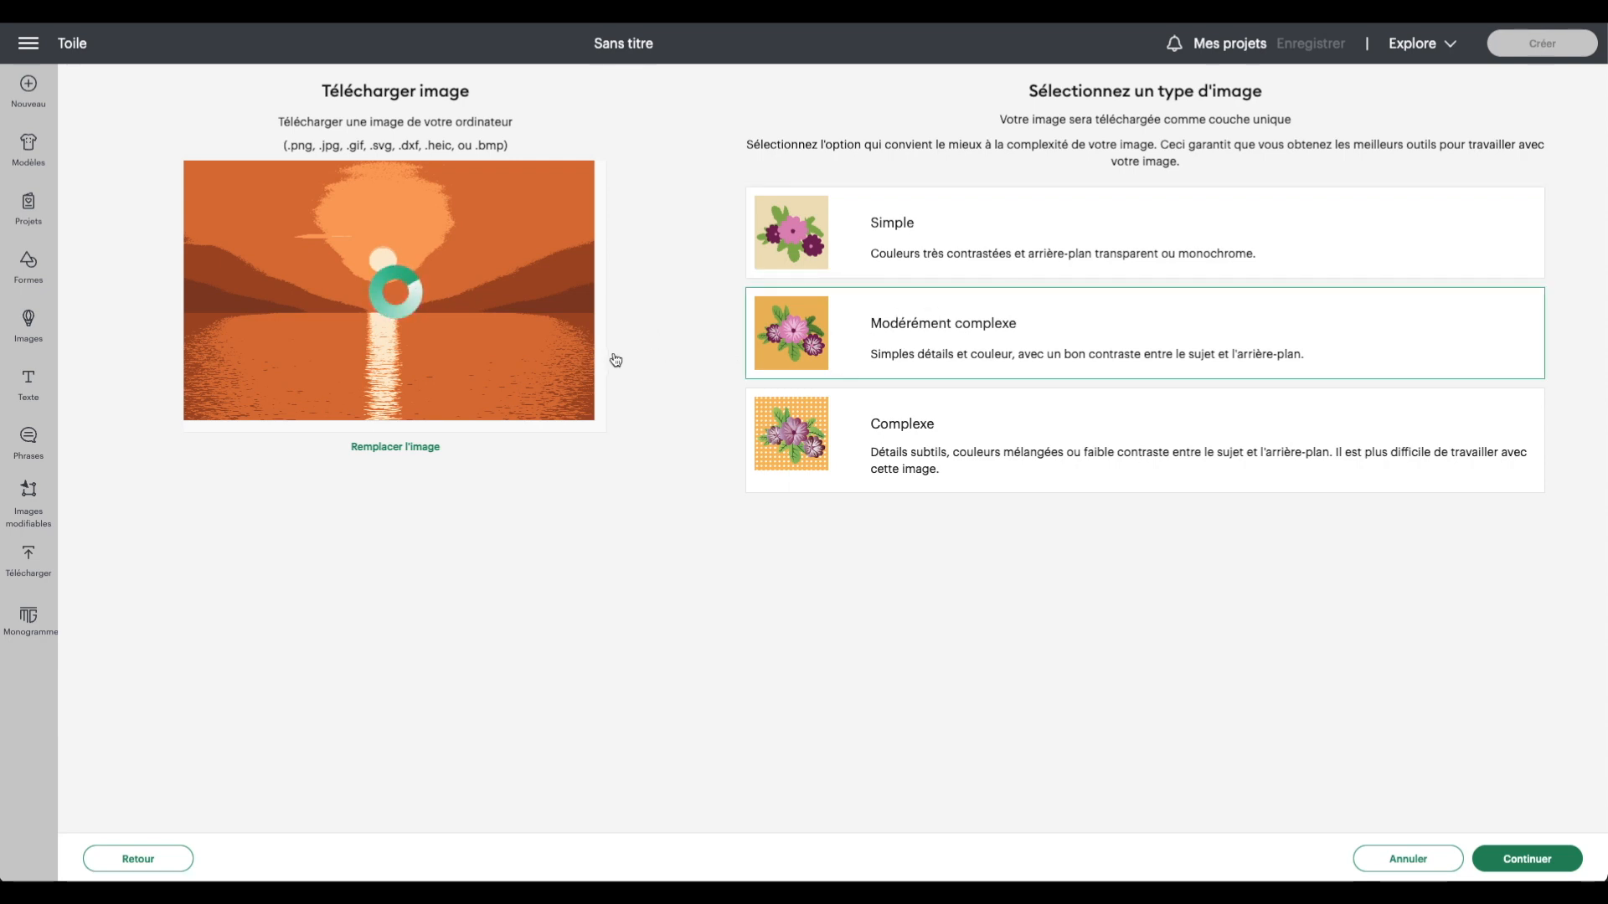
pyautogui.click(933, 434)
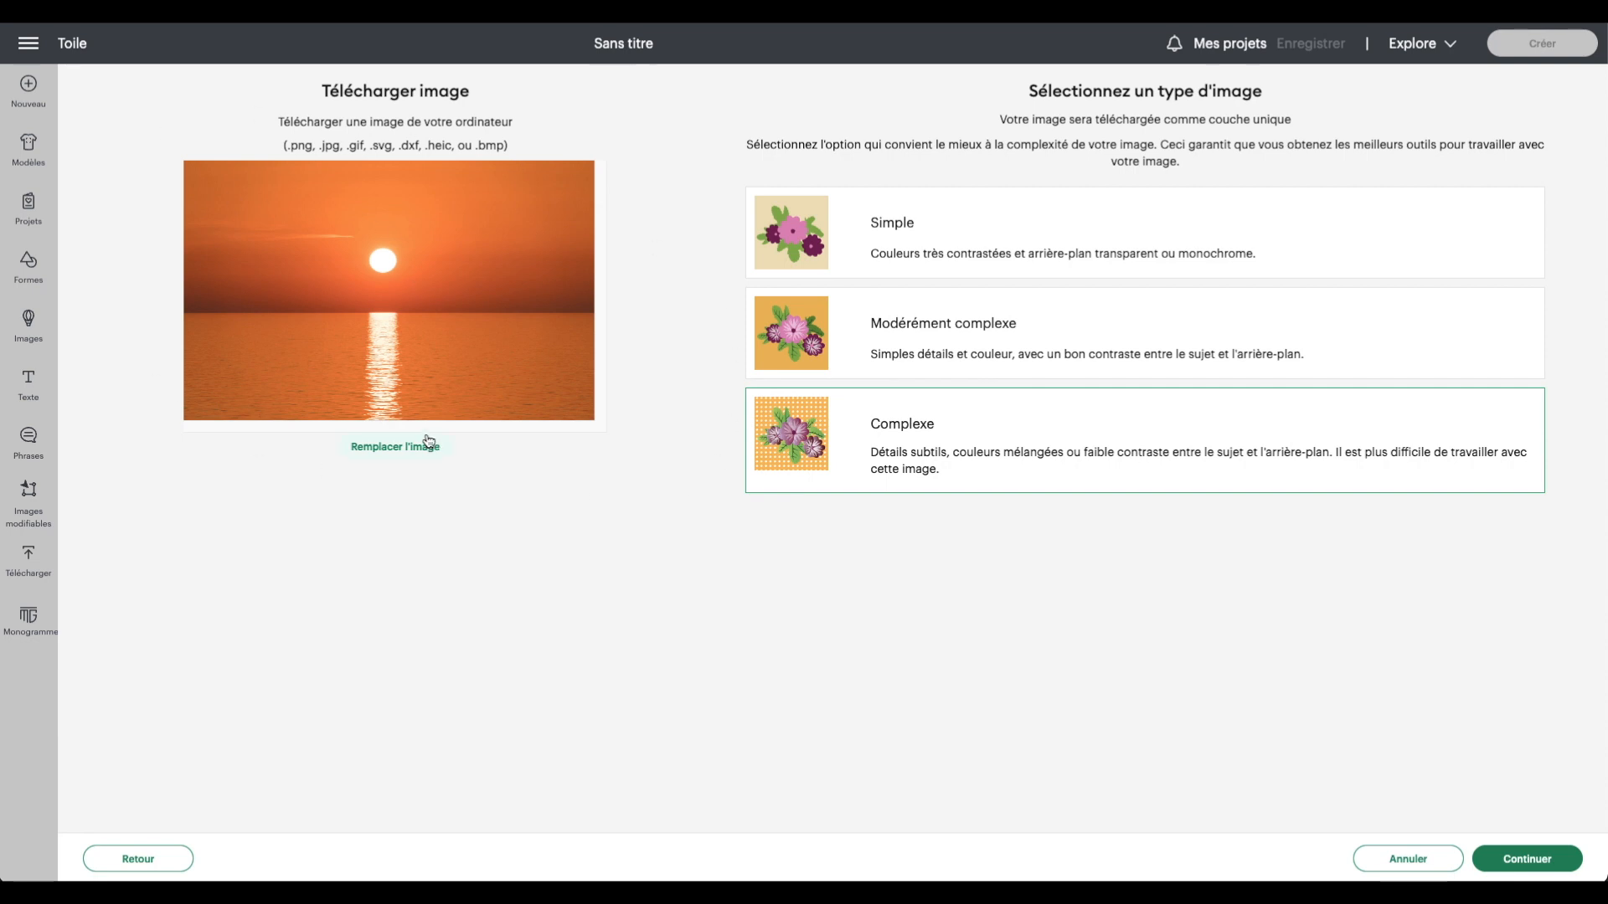
pyautogui.click(1522, 850)
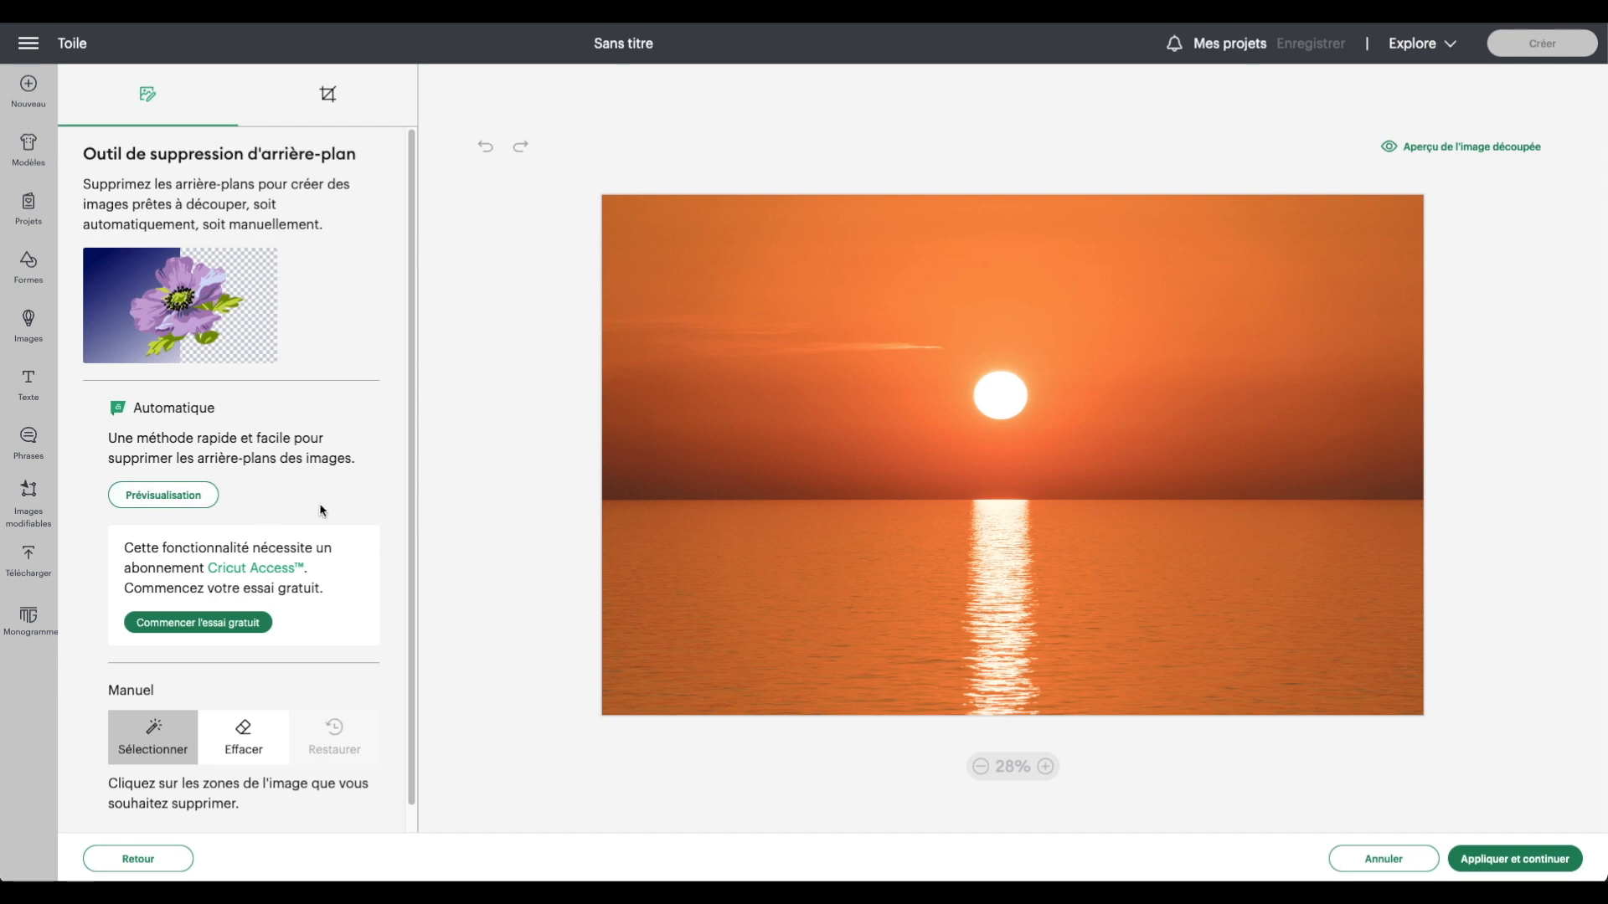
# Keep the photo's background and upload it as an Imprimer puis découper image.
pyautogui.click(1541, 863)
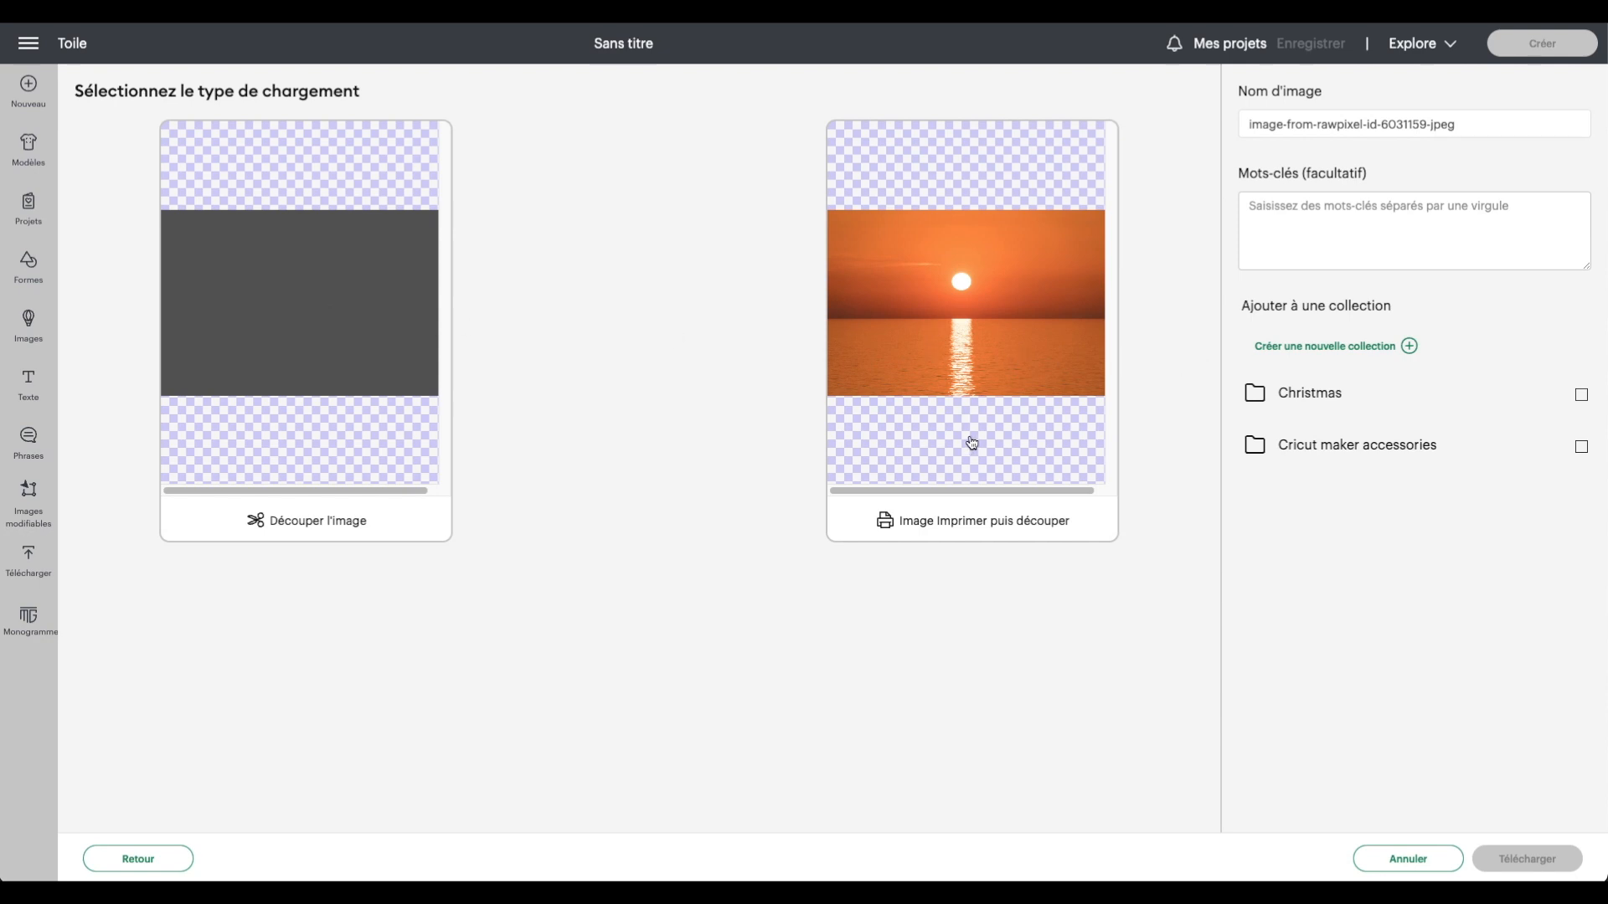
pyautogui.click(1048, 528)
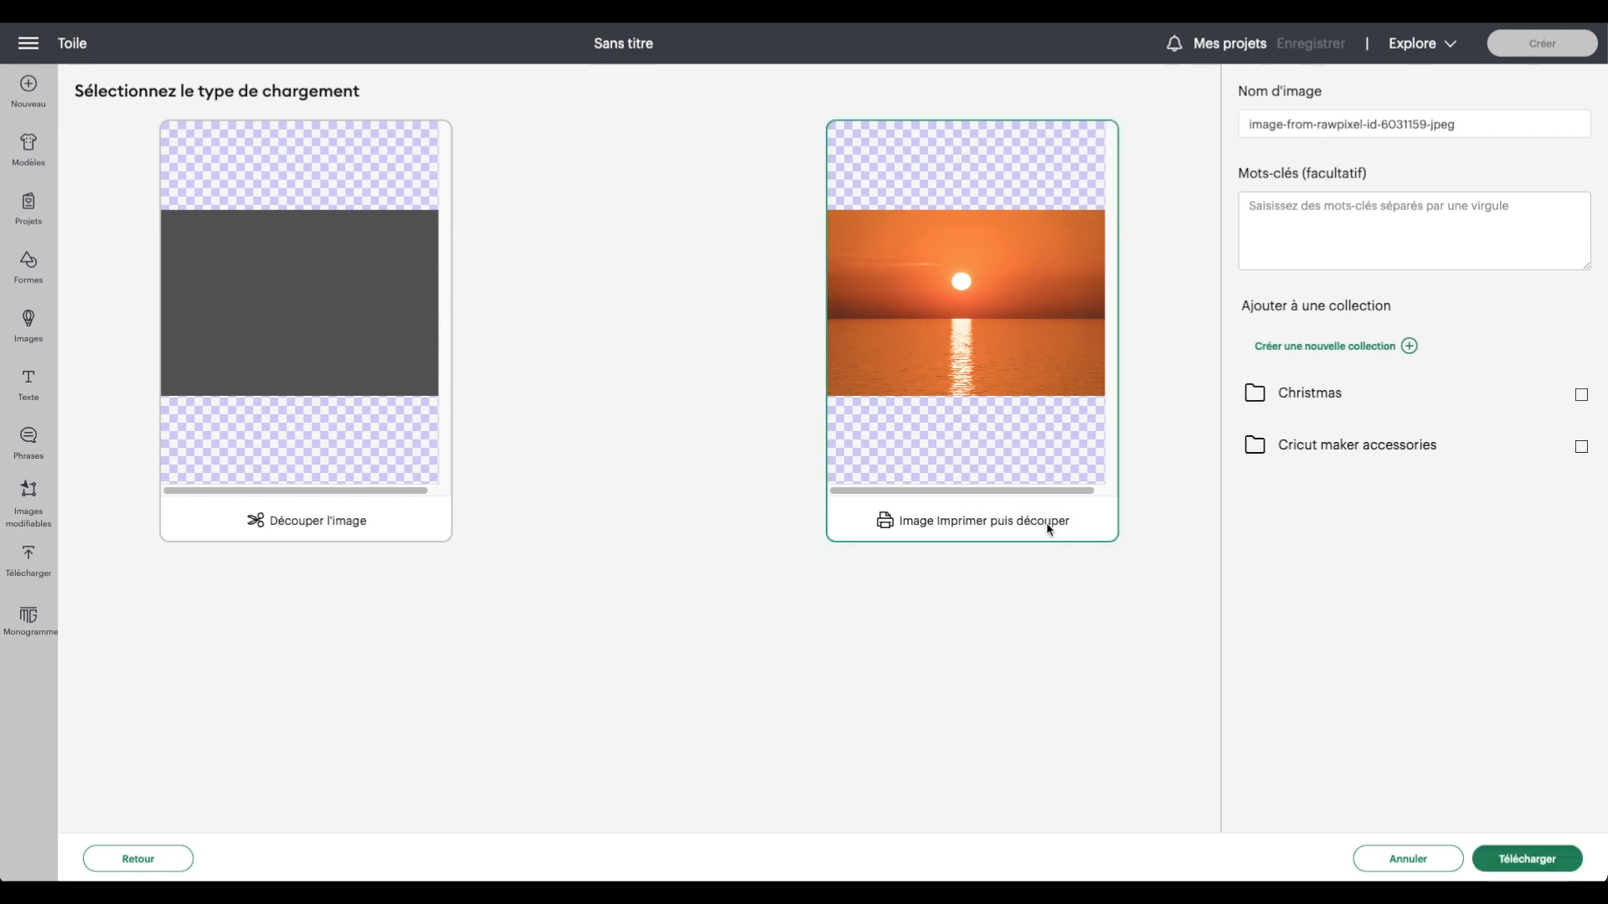
pyautogui.click(1556, 858)
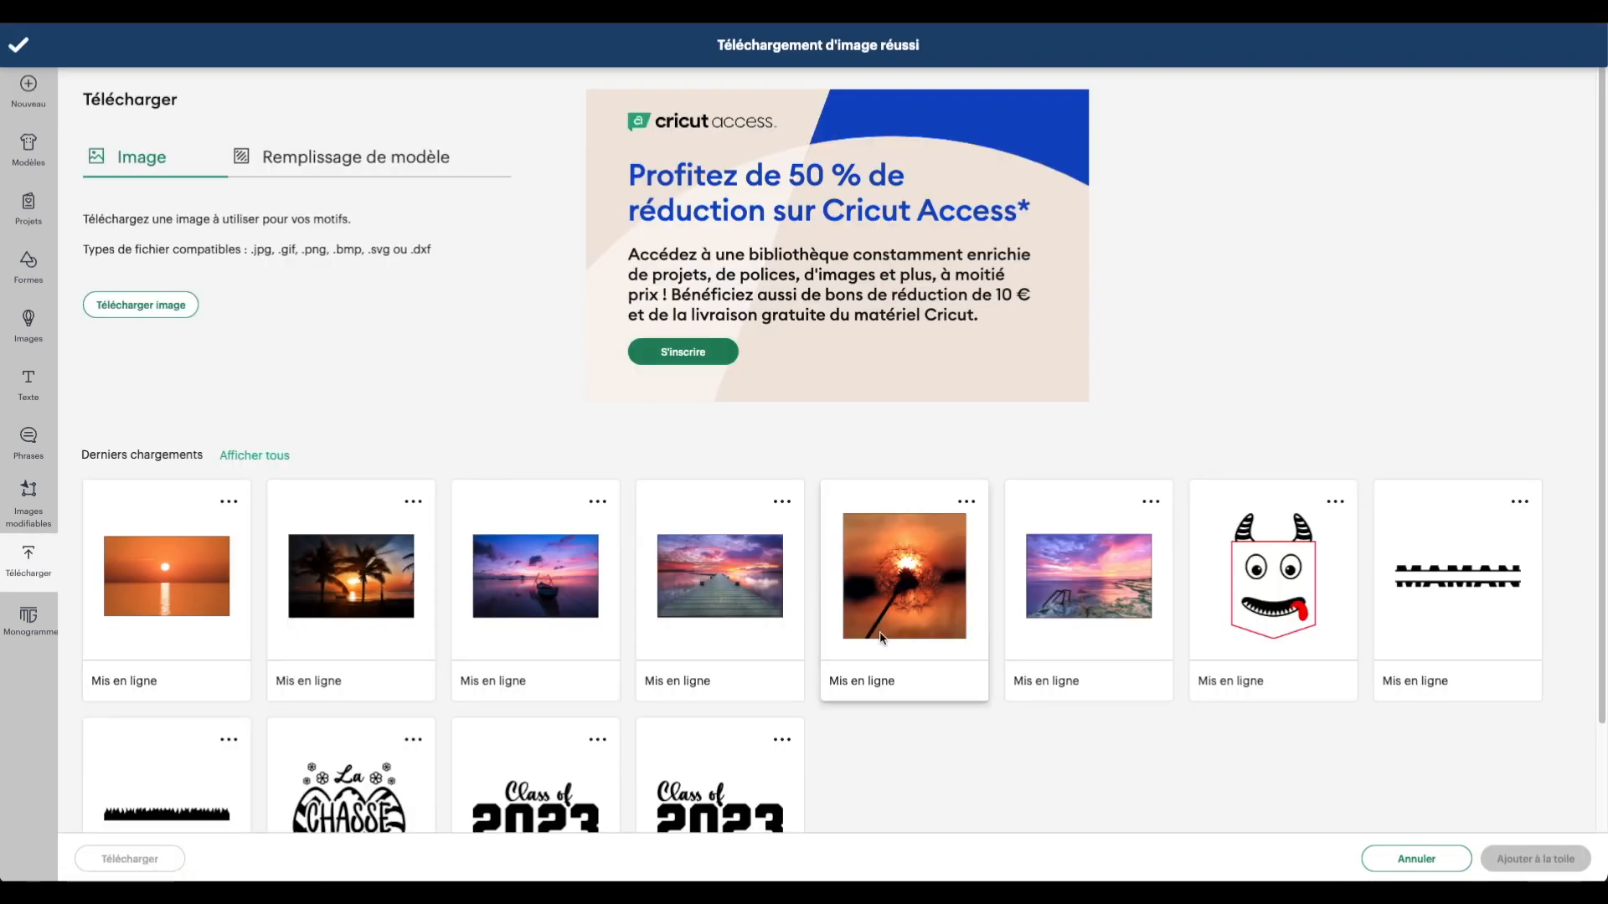
# Add the six most recently uploaded sunset photos to the canvas together.
pyautogui.click(209, 540)
pyautogui.click(339, 552)
pyautogui.click(536, 574)
pyautogui.click(690, 581)
pyautogui.click(938, 586)
pyautogui.click(1049, 591)
pyautogui.click(1541, 860)
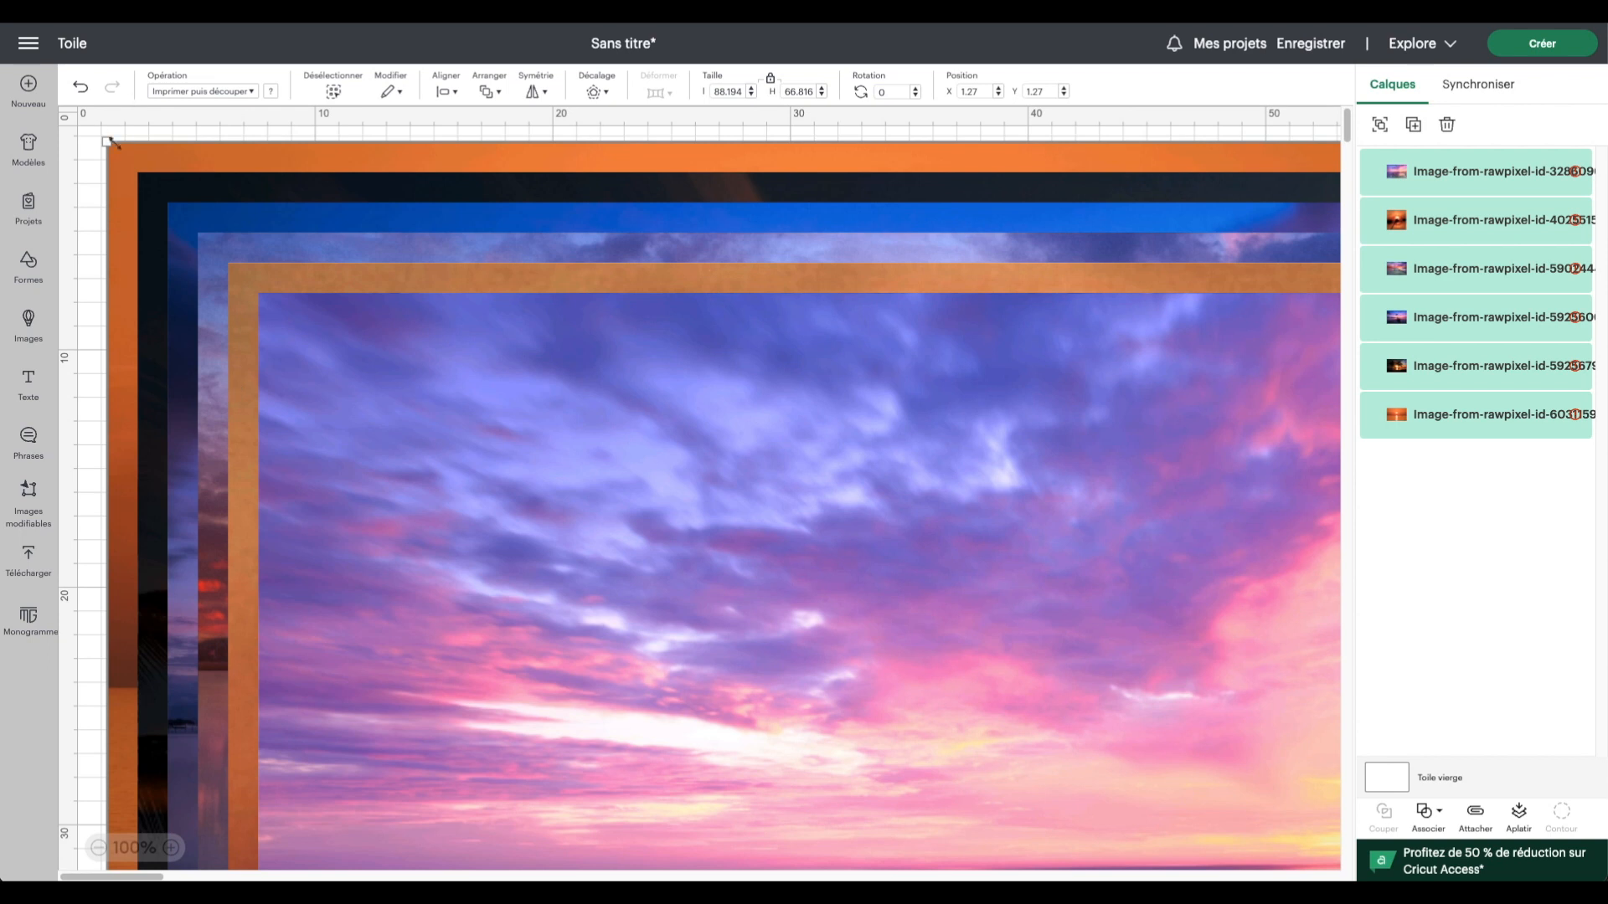
# Shrink the stacked sunset photos to about 13.5 × 9 cm and move them to about X 39.4, Y 1.8 cm.
pyautogui.moveTo(100, 138); pyautogui.dragTo(139, 139)
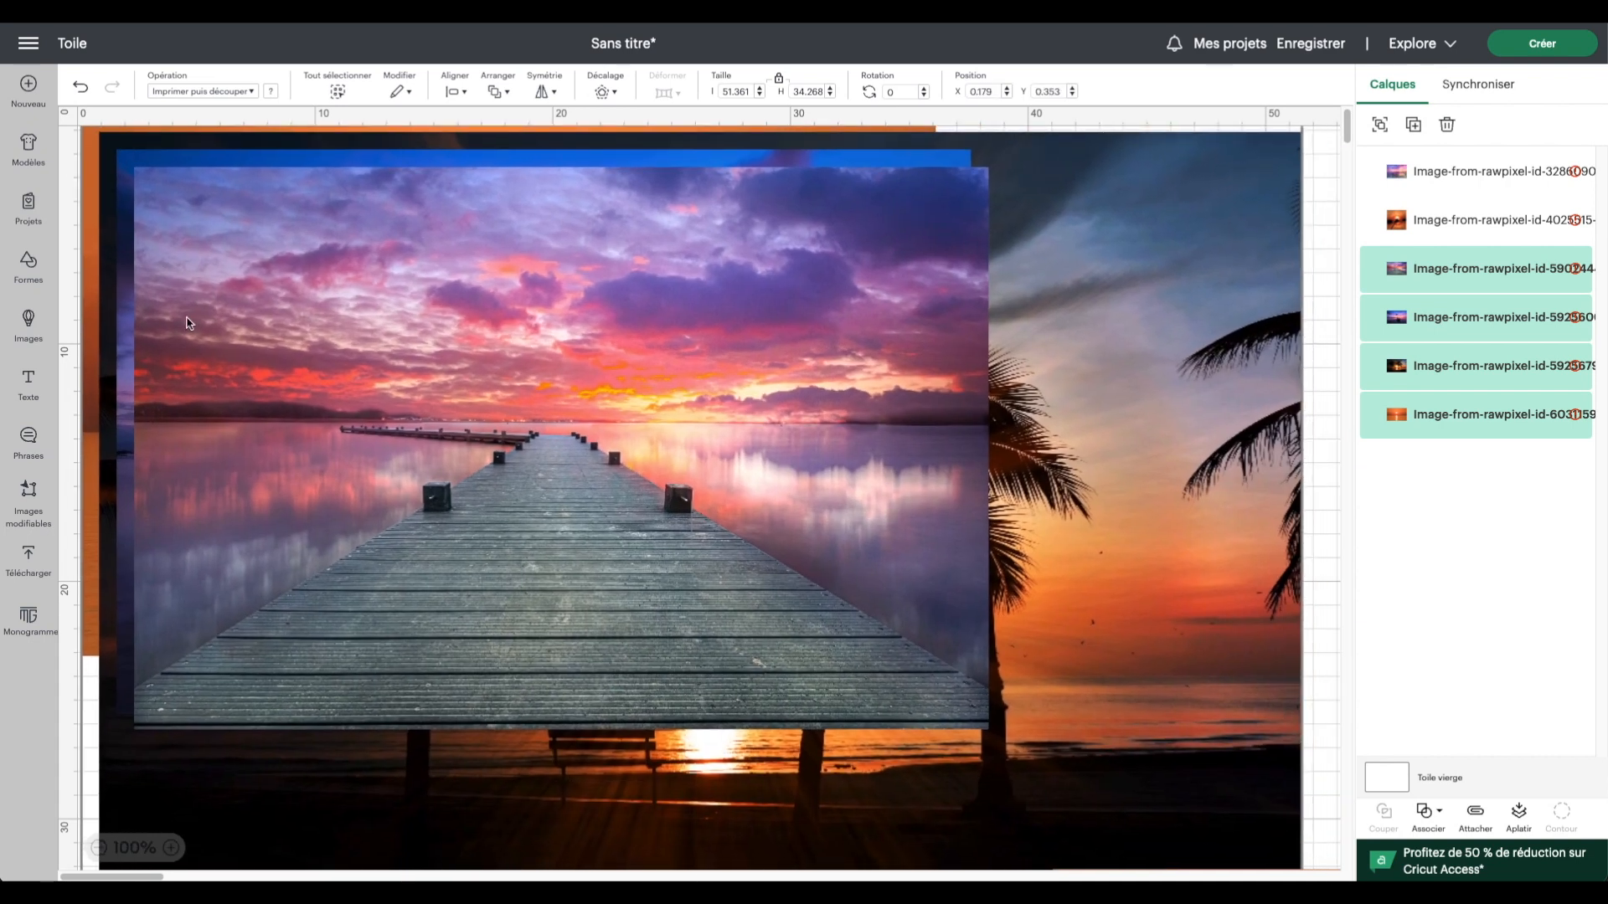
pyautogui.moveTo(186, 281); pyautogui.dragTo(191, 301)
pyautogui.moveTo(91, 149); pyautogui.dragTo(1080, 134)
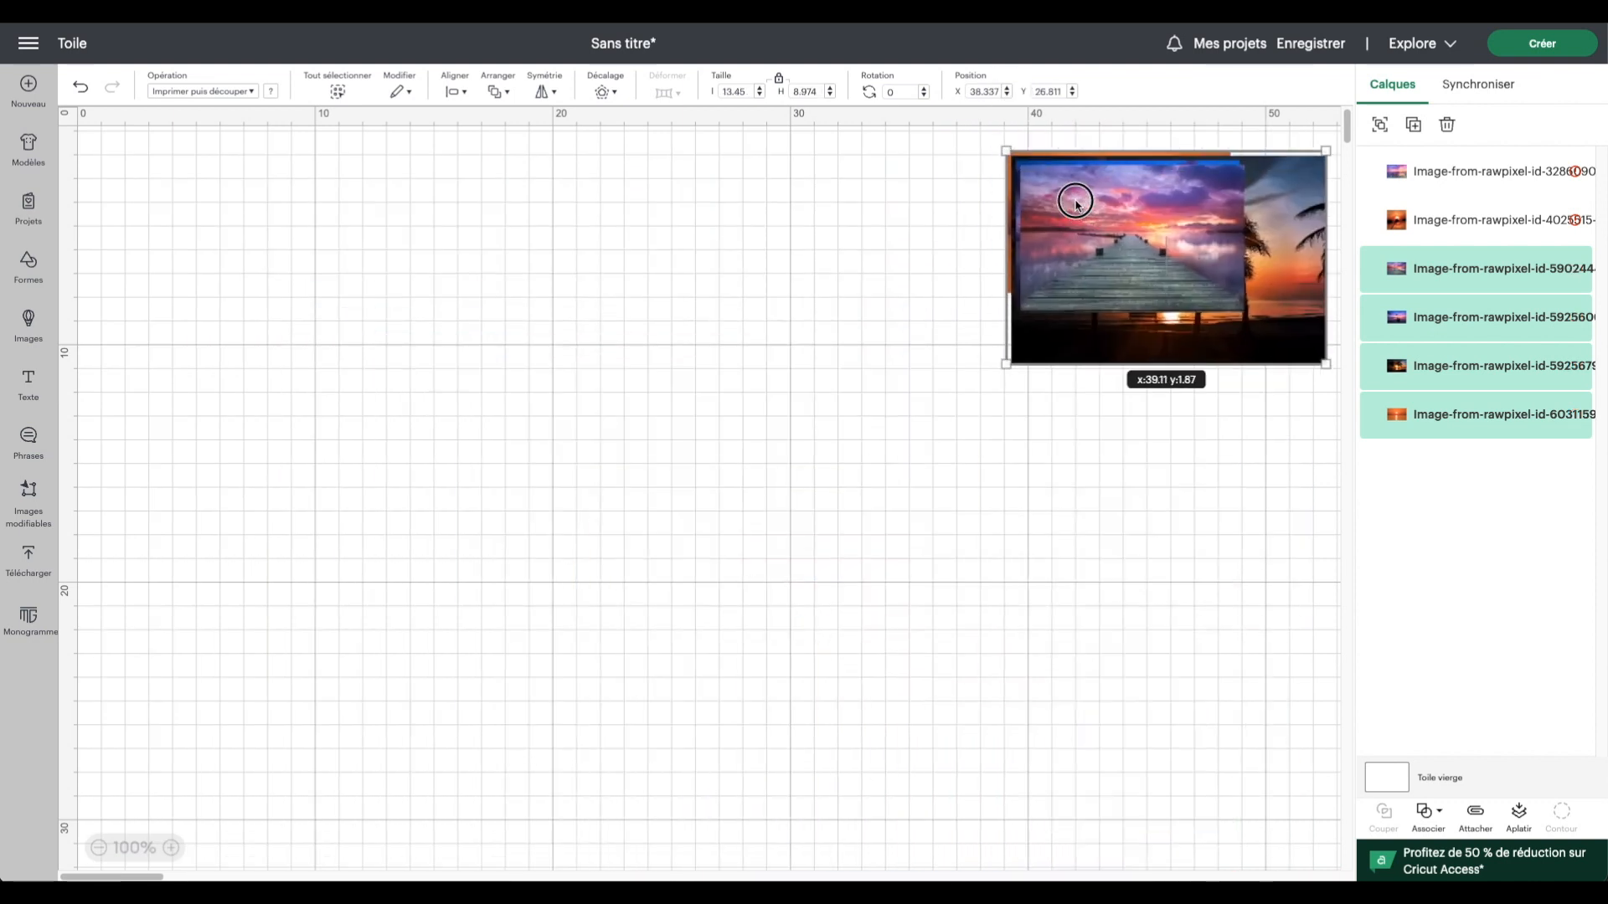
pyautogui.scroll(2, 1143, 315)
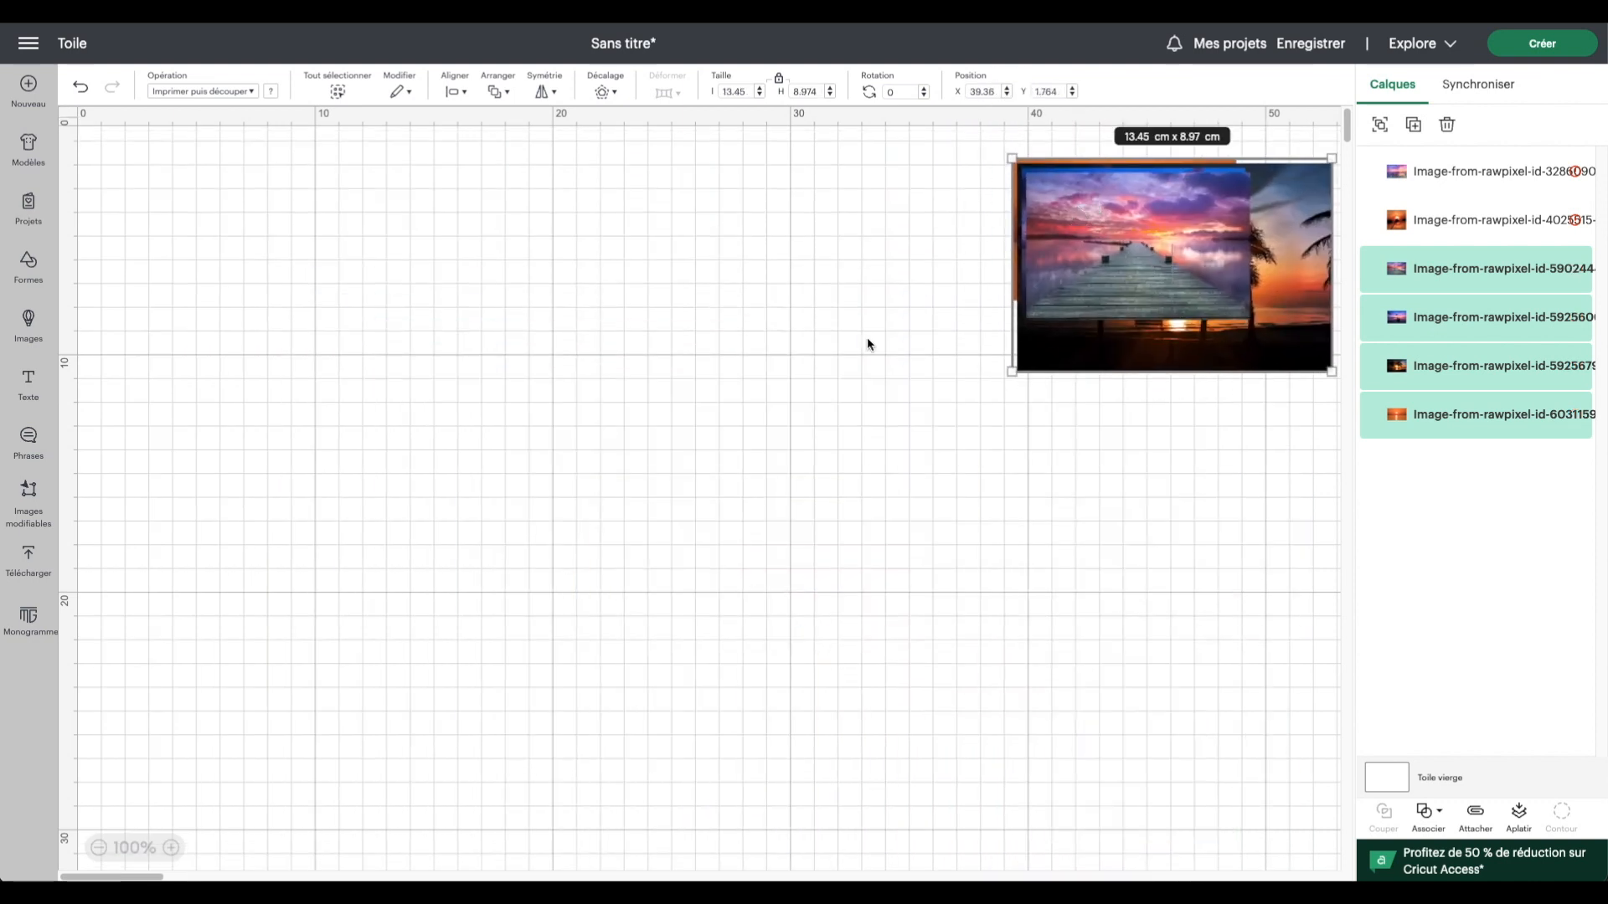
# Add the text "SUNSET" to the canvas and move it to about X 9.1, Y 6.8 cm.
pyautogui.click(24, 388)
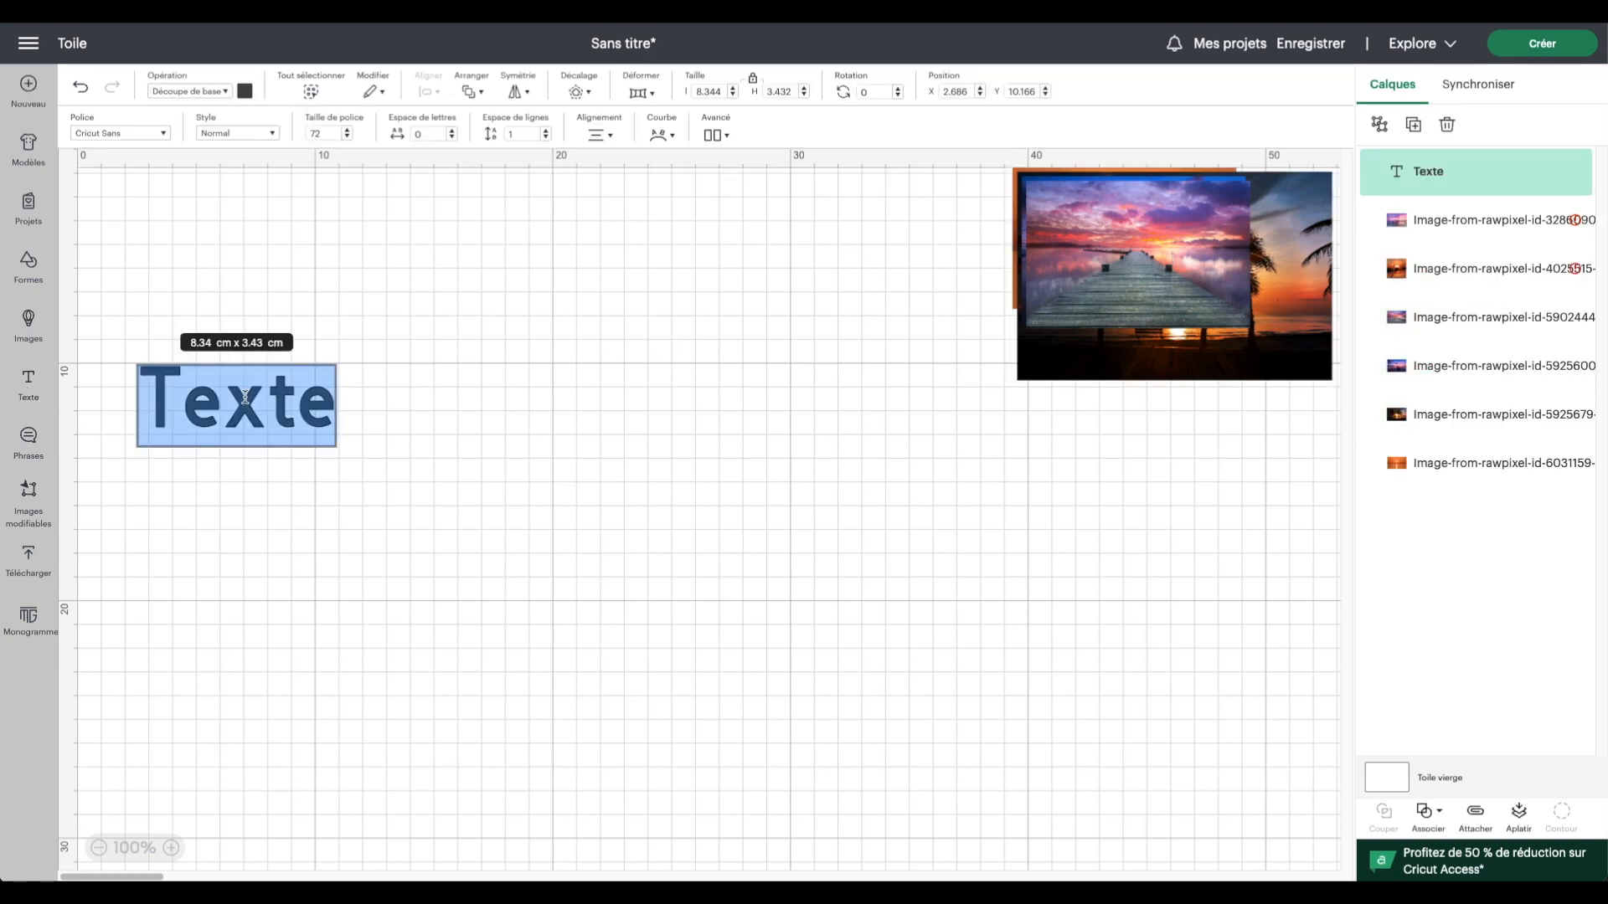
pyautogui.write('SUN')
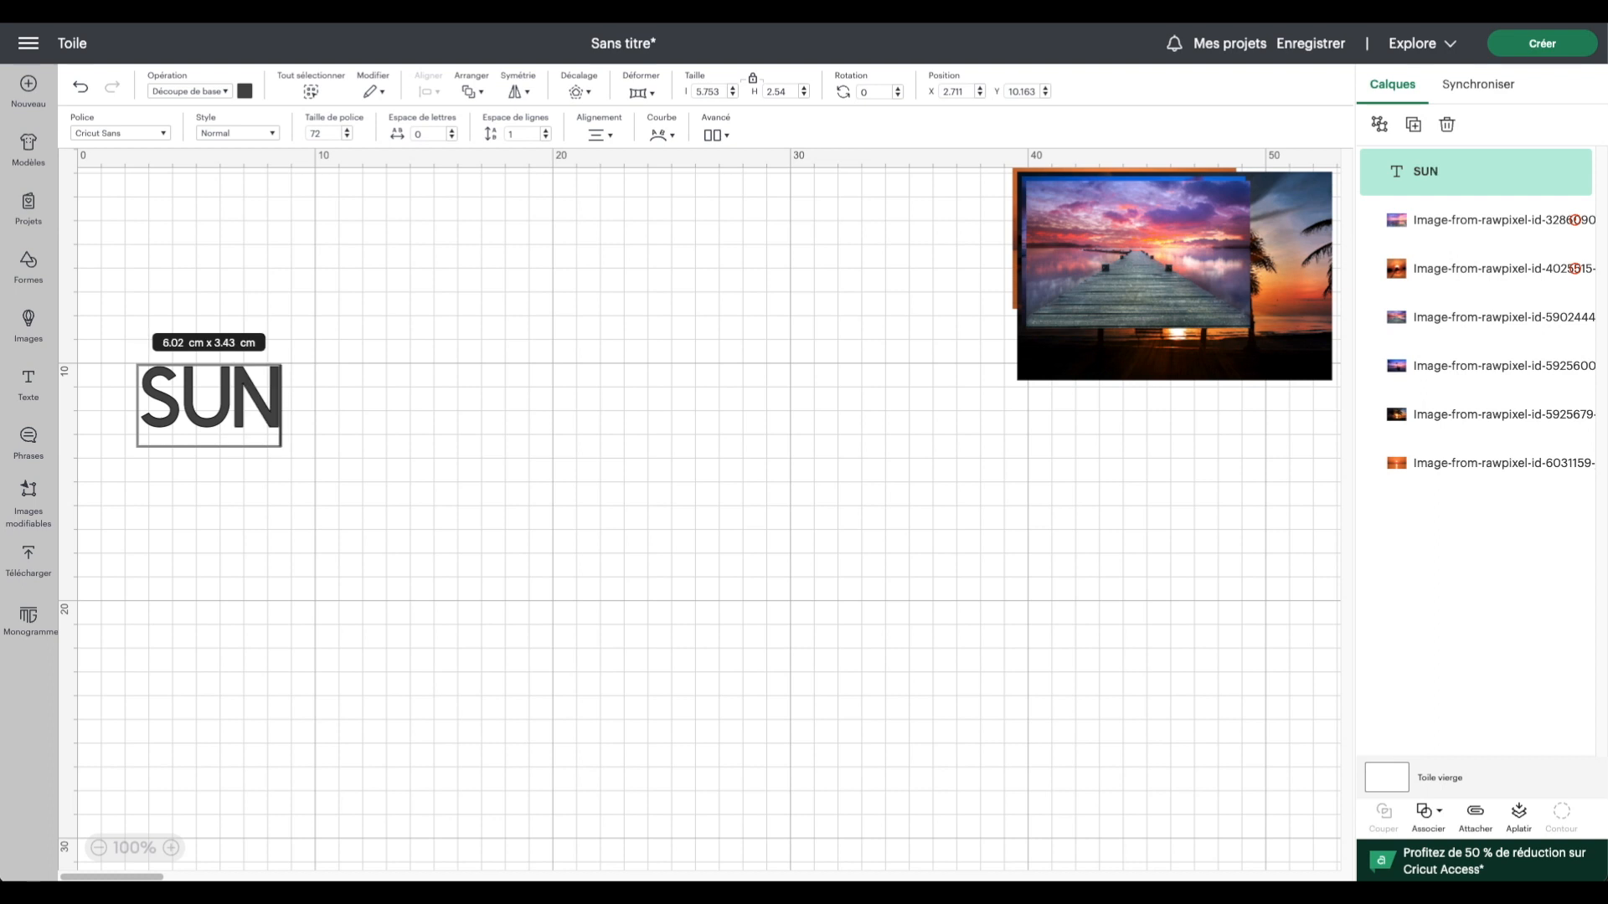
pyautogui.write('SET')
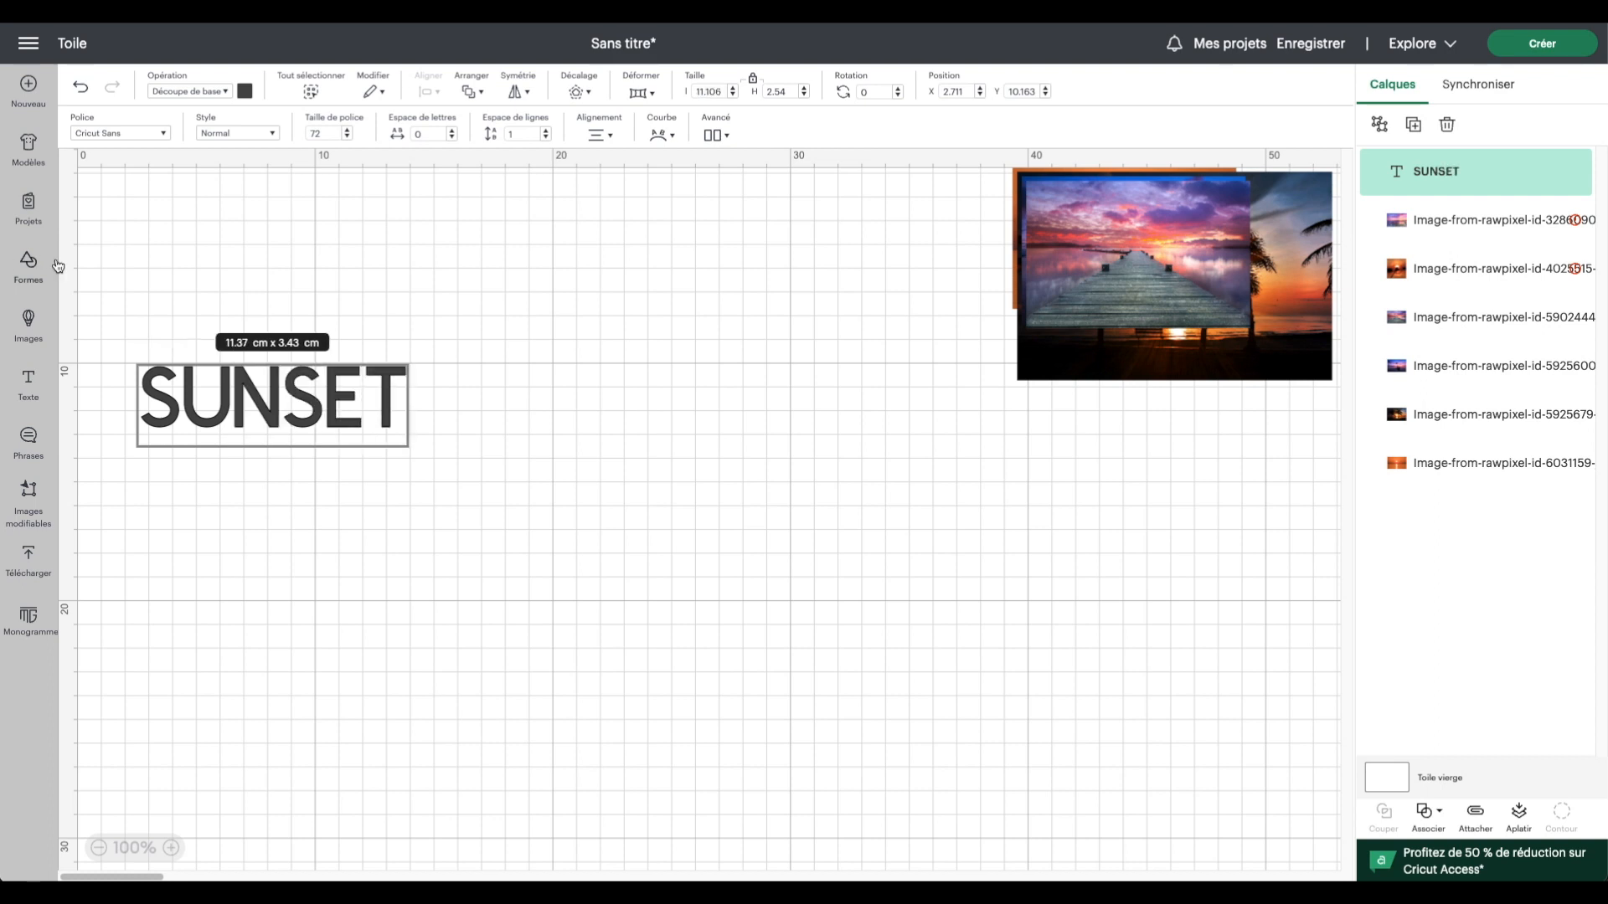
pyautogui.click(457, 358)
pyautogui.moveTo(244, 407); pyautogui.dragTo(397, 327)
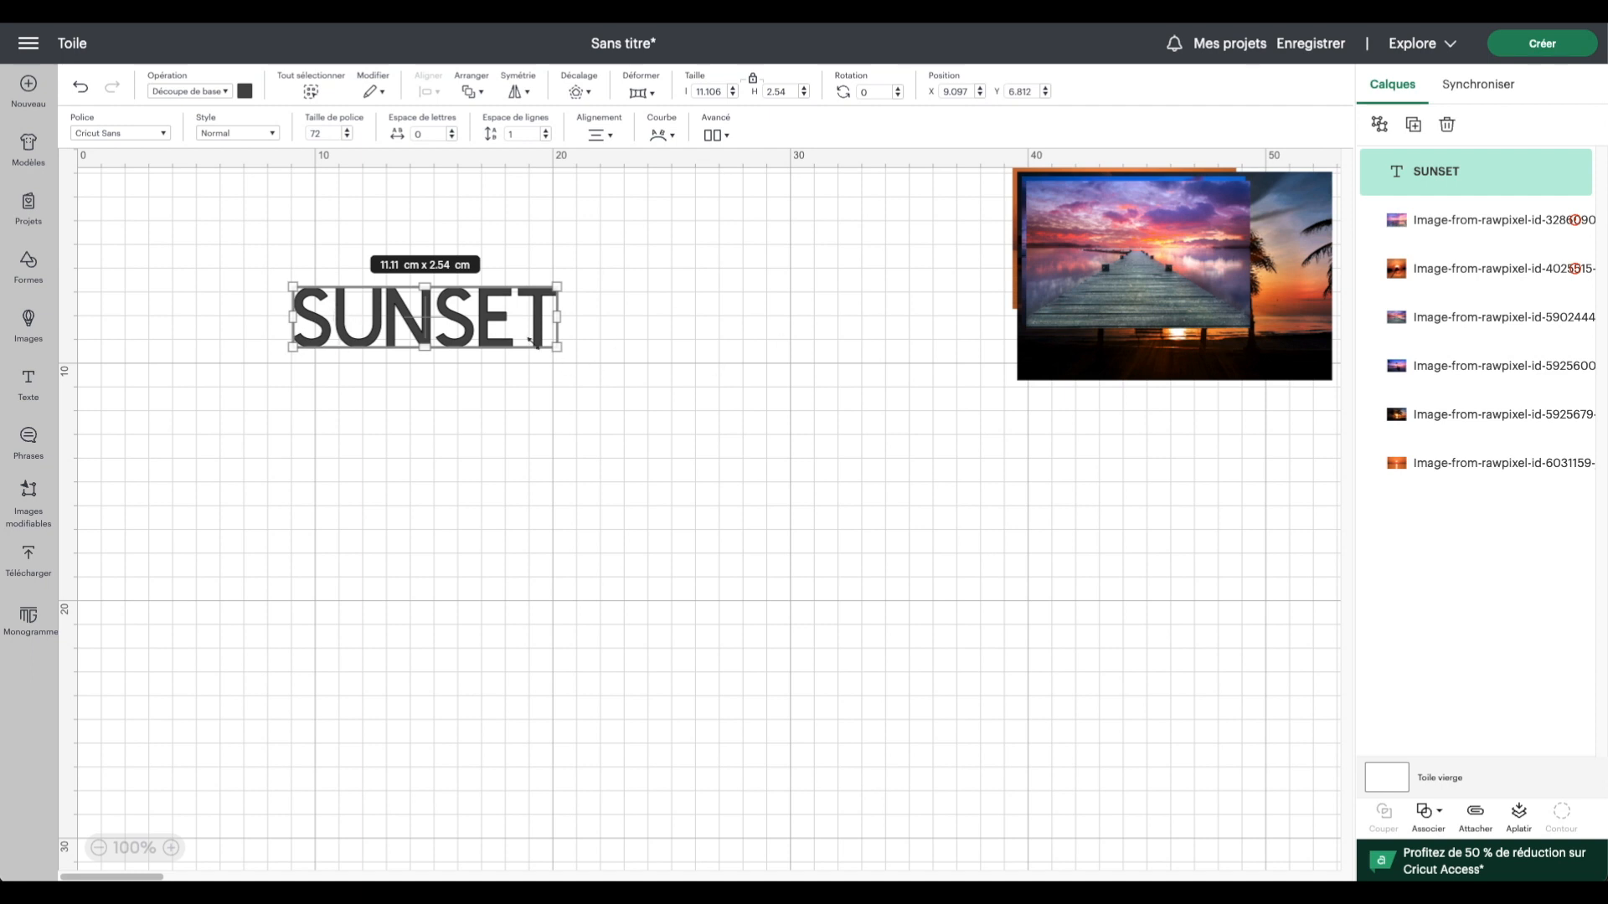
# Set the SUNSET text in the Arial Black system font and move it to about X 3.8, Y 5.3 cm.
pyautogui.click(164, 134)
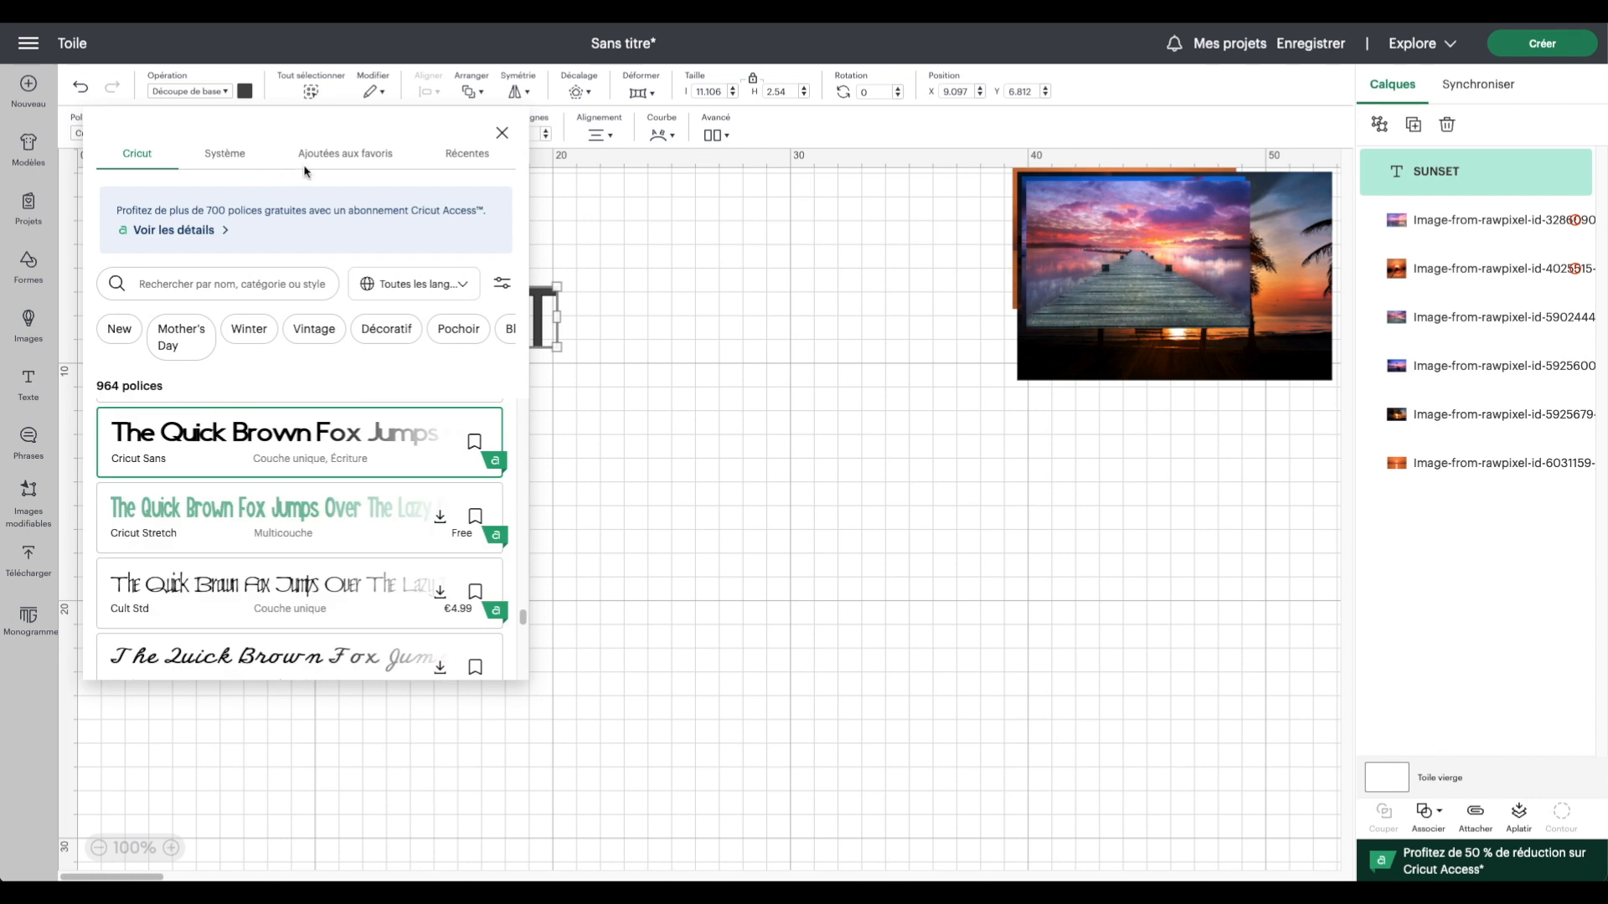
pyautogui.click(214, 156)
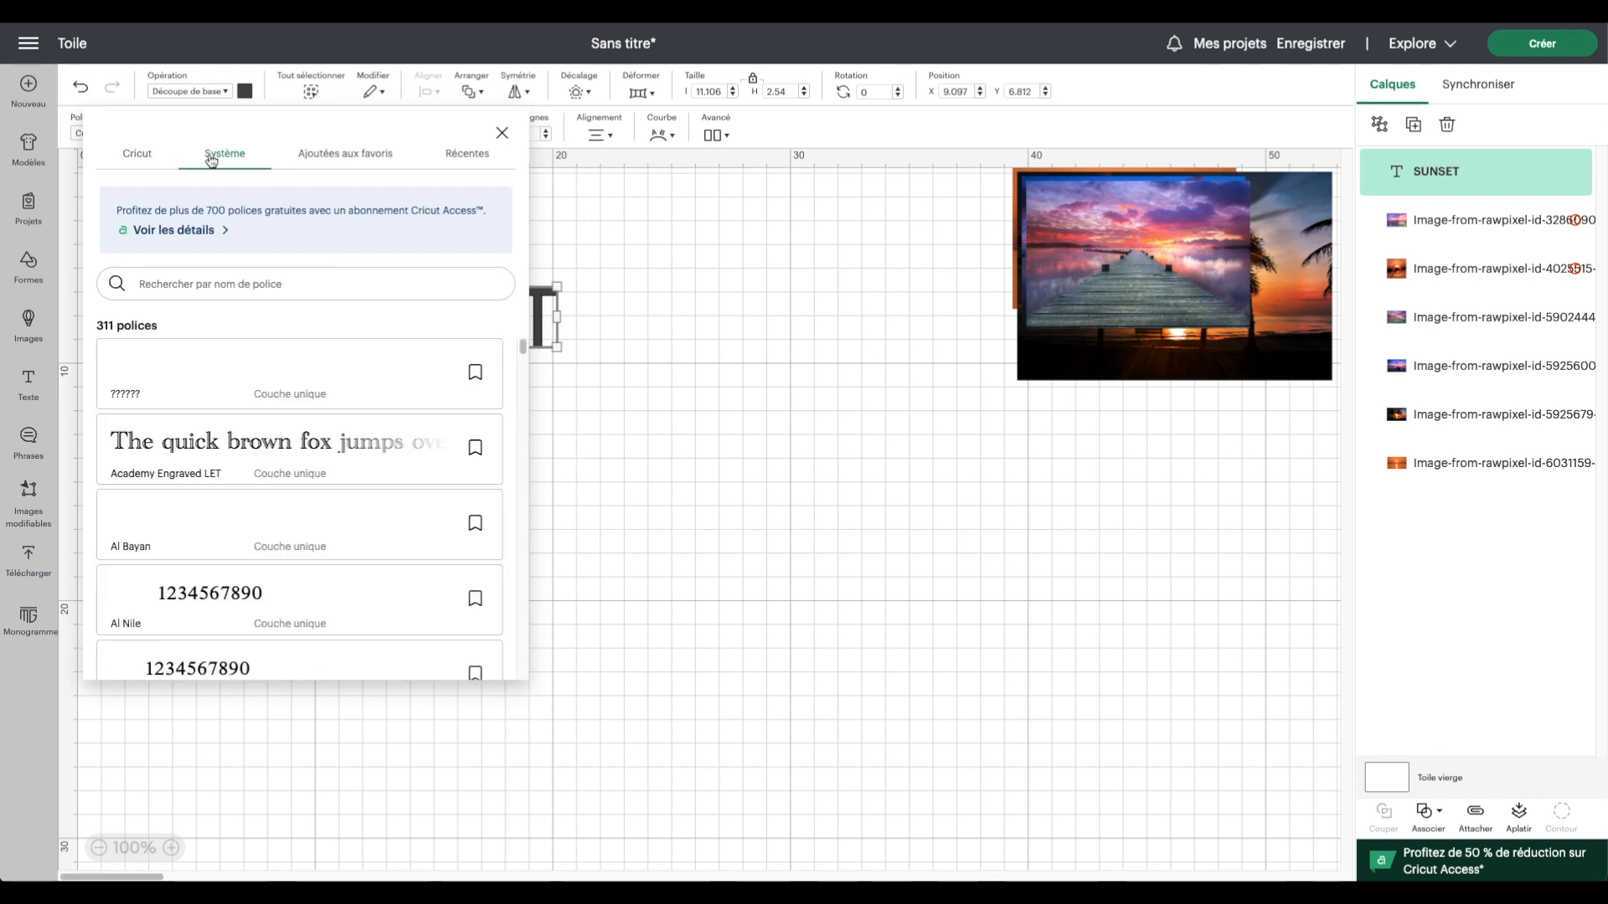
pyautogui.scroll(-1, 238, 414)
pyautogui.scroll(-8, 238, 414)
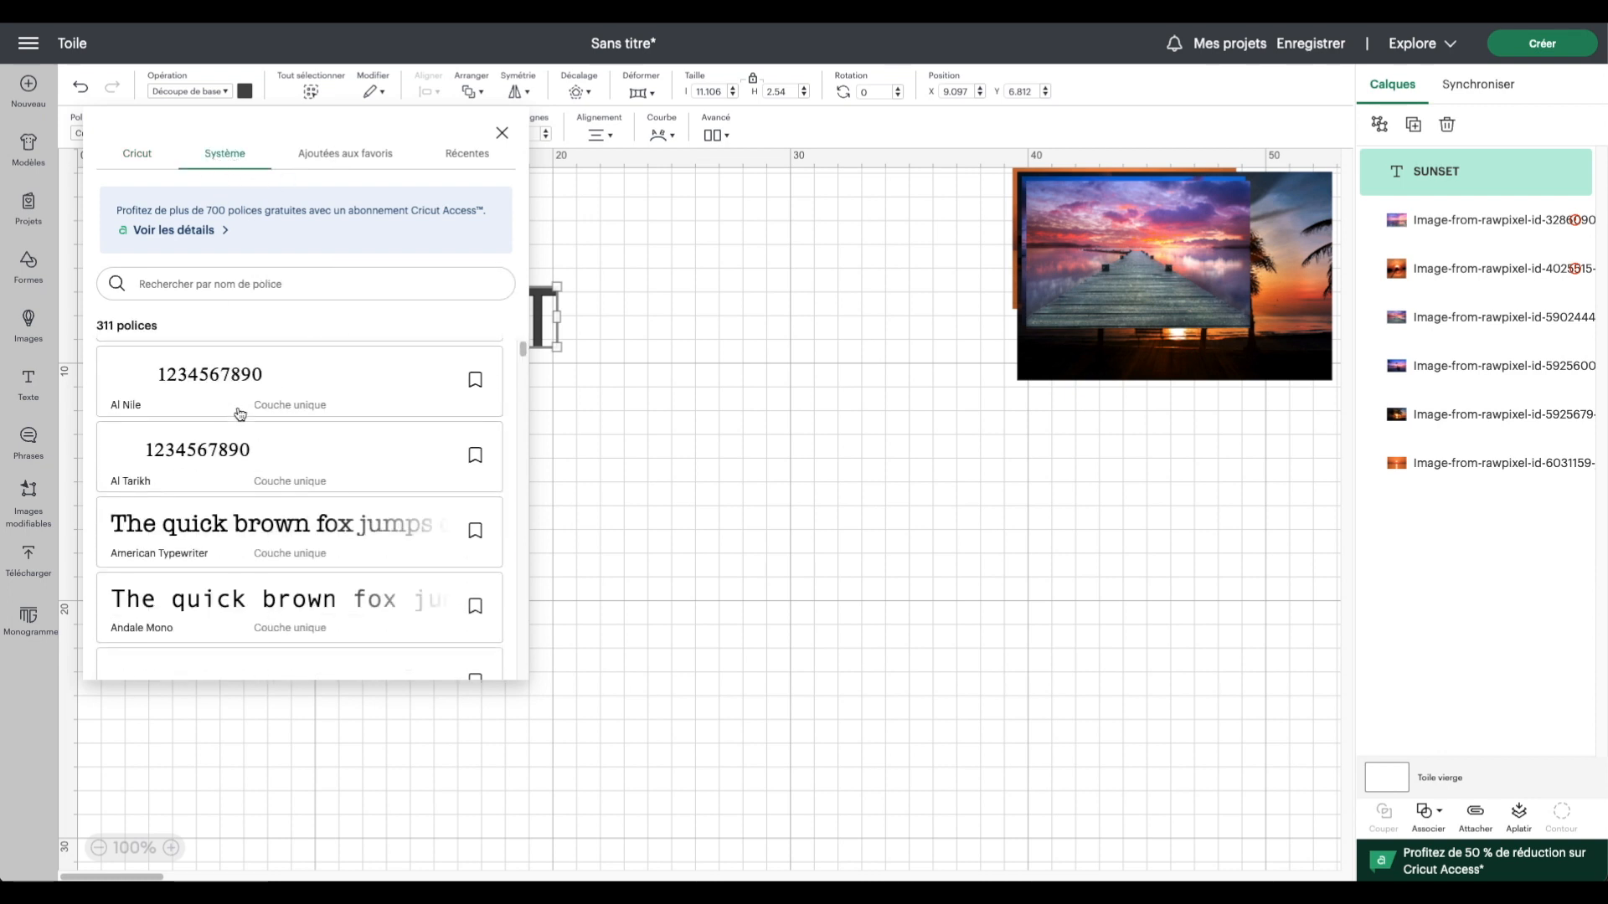
pyautogui.scroll(-10, 239, 414)
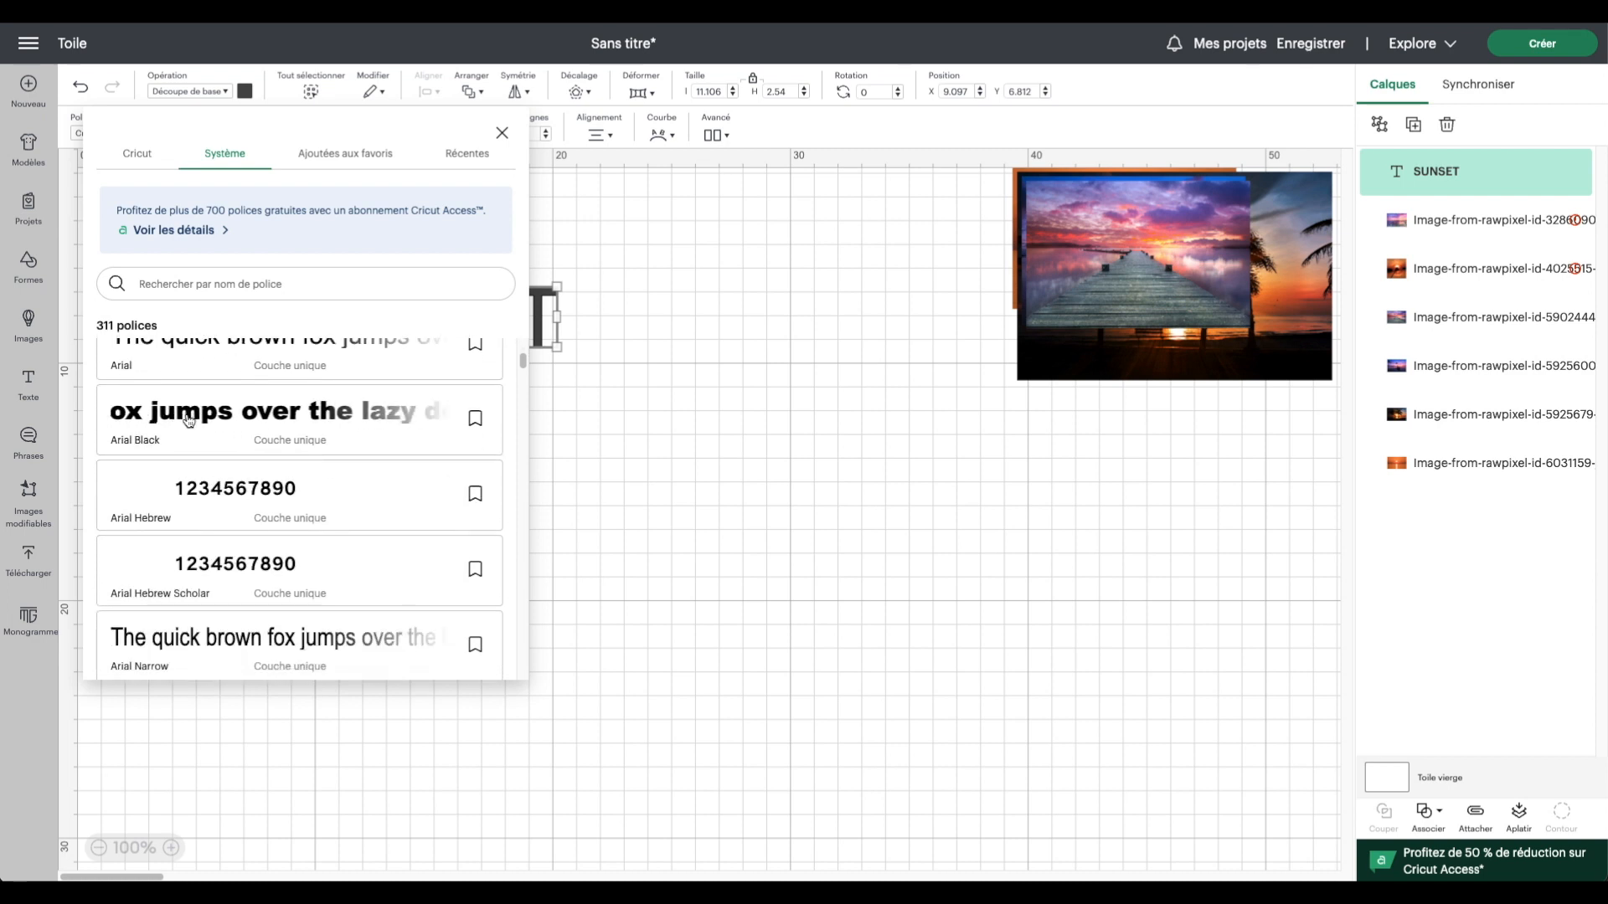
pyautogui.click(188, 421)
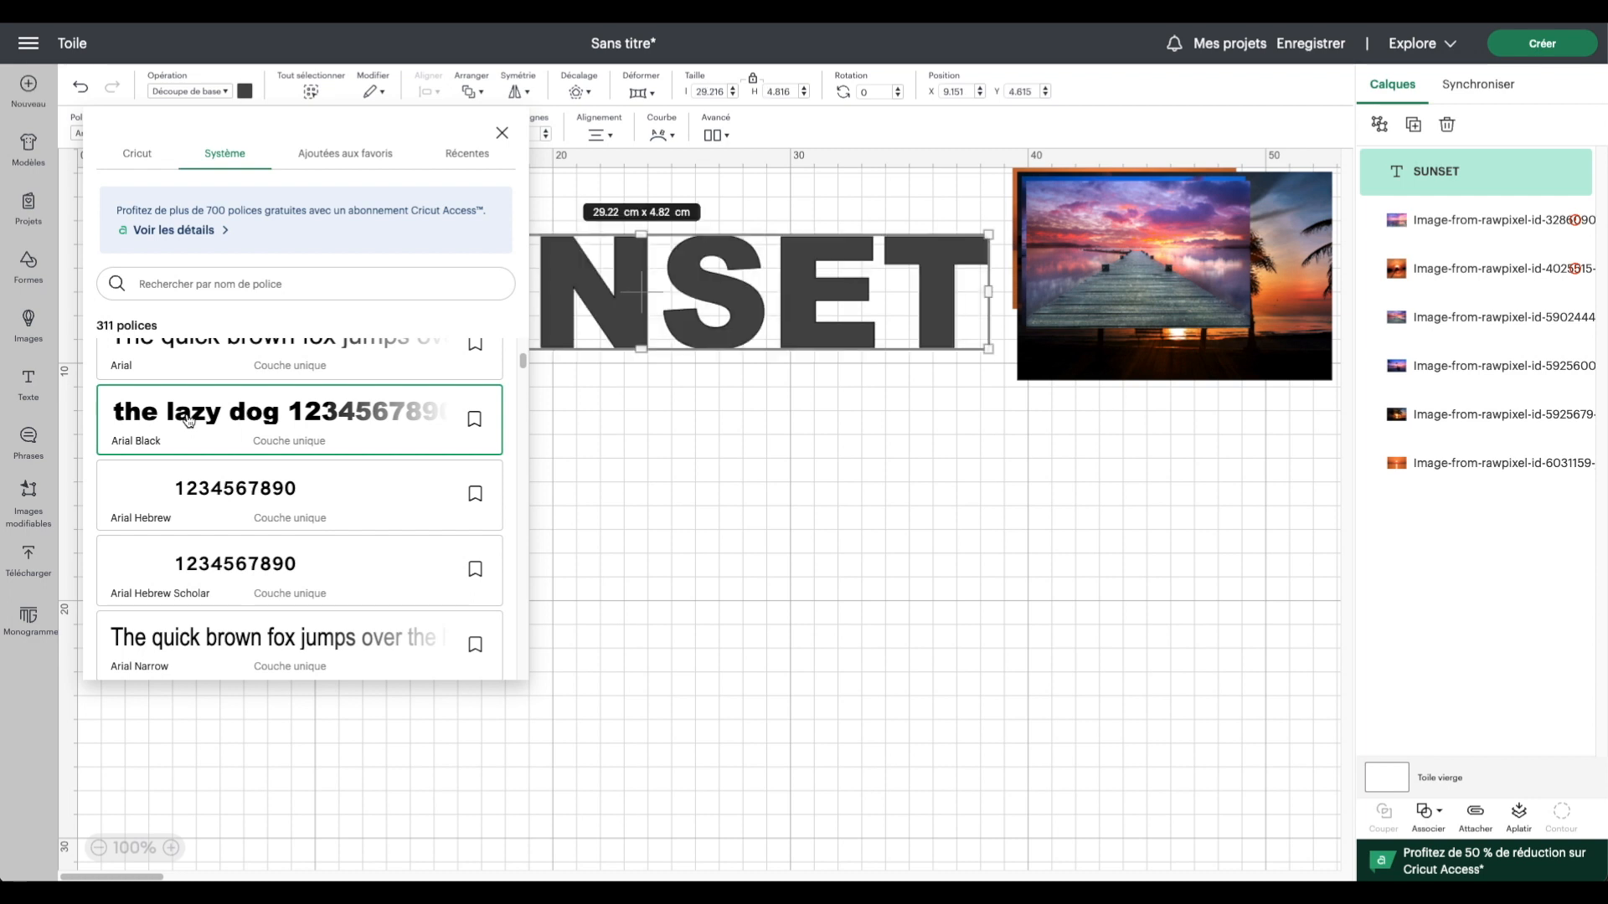
pyautogui.click(502, 132)
pyautogui.moveTo(562, 276); pyautogui.dragTo(436, 293)
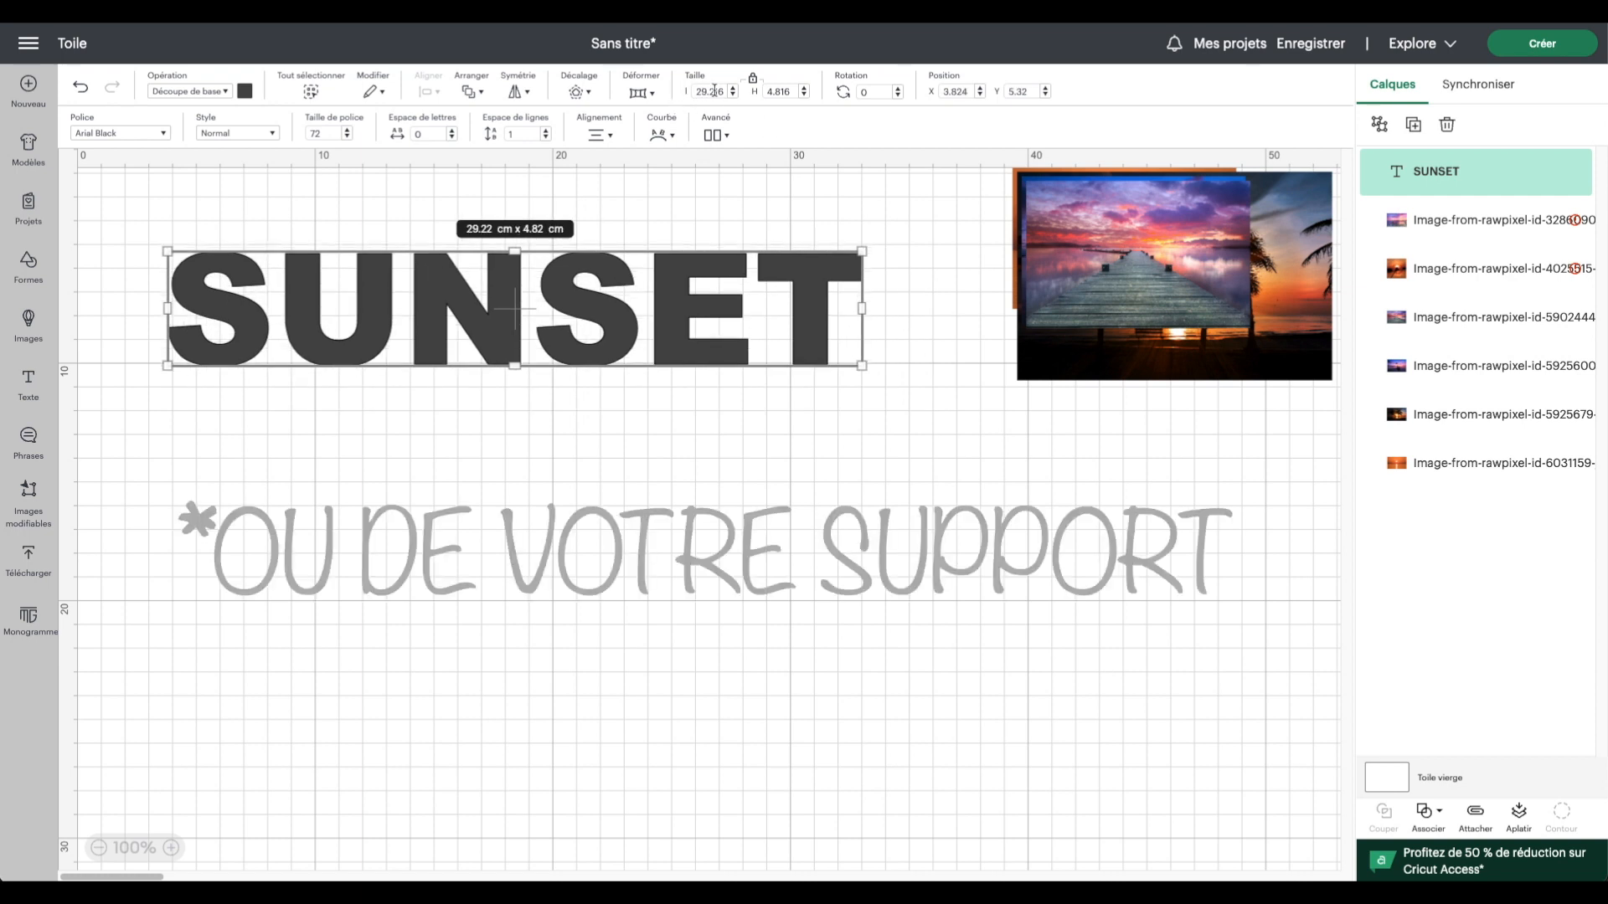
# Set the SUNSET text's width to 25 cm and move it to about X 4.6, Y 8.2 cm.
pyautogui.doubleClick(699, 90)
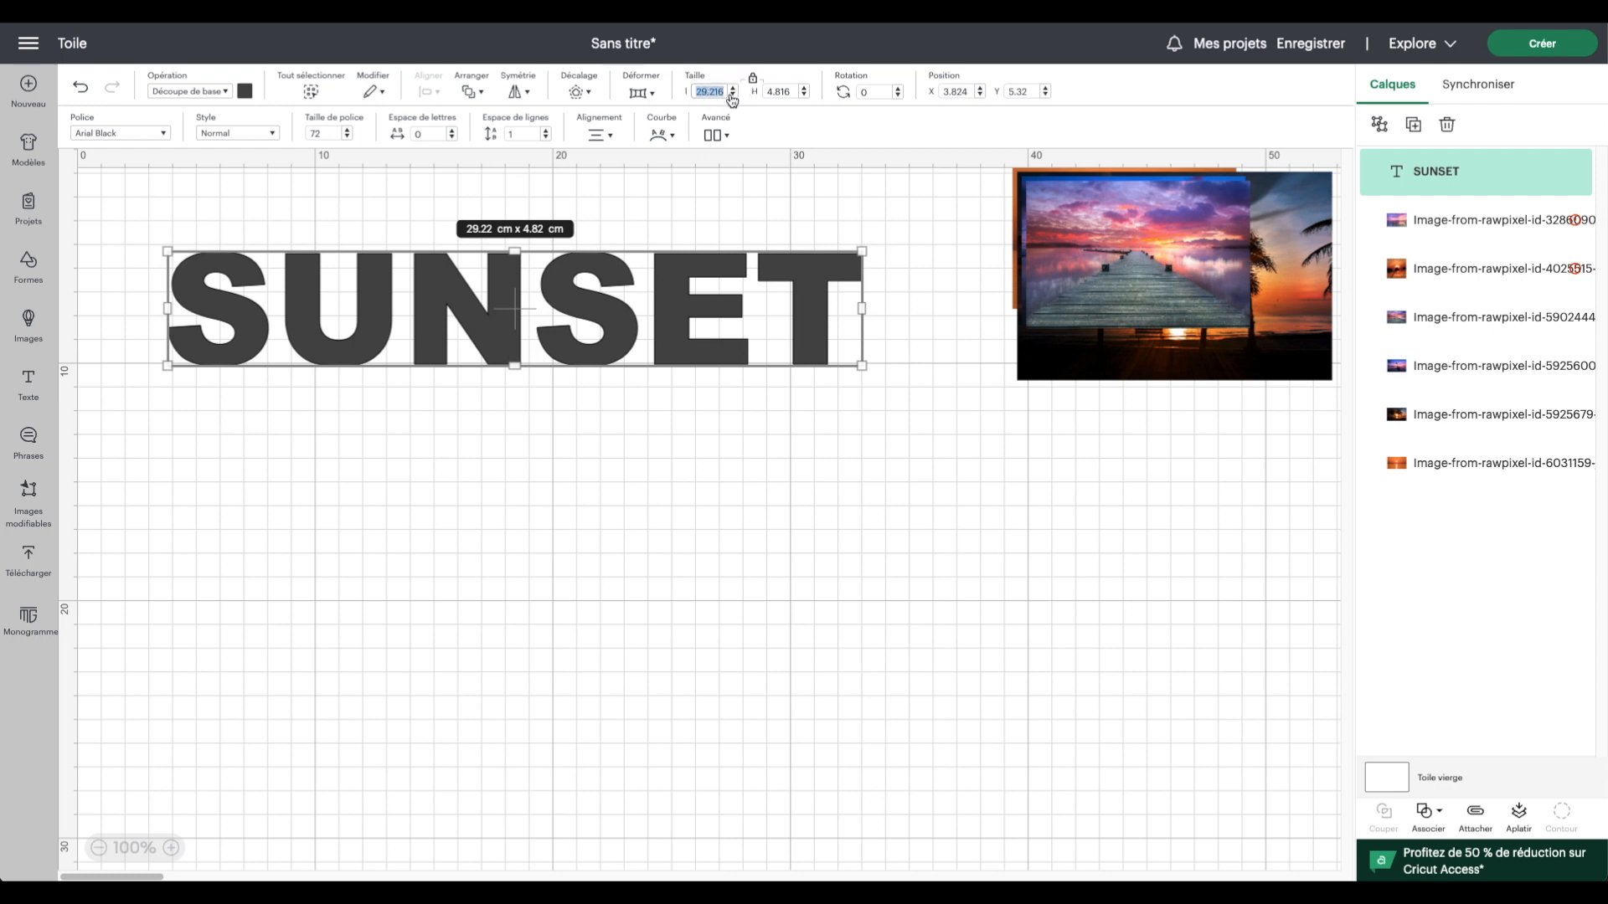
pyautogui.write('25')
pyautogui.press('Return')
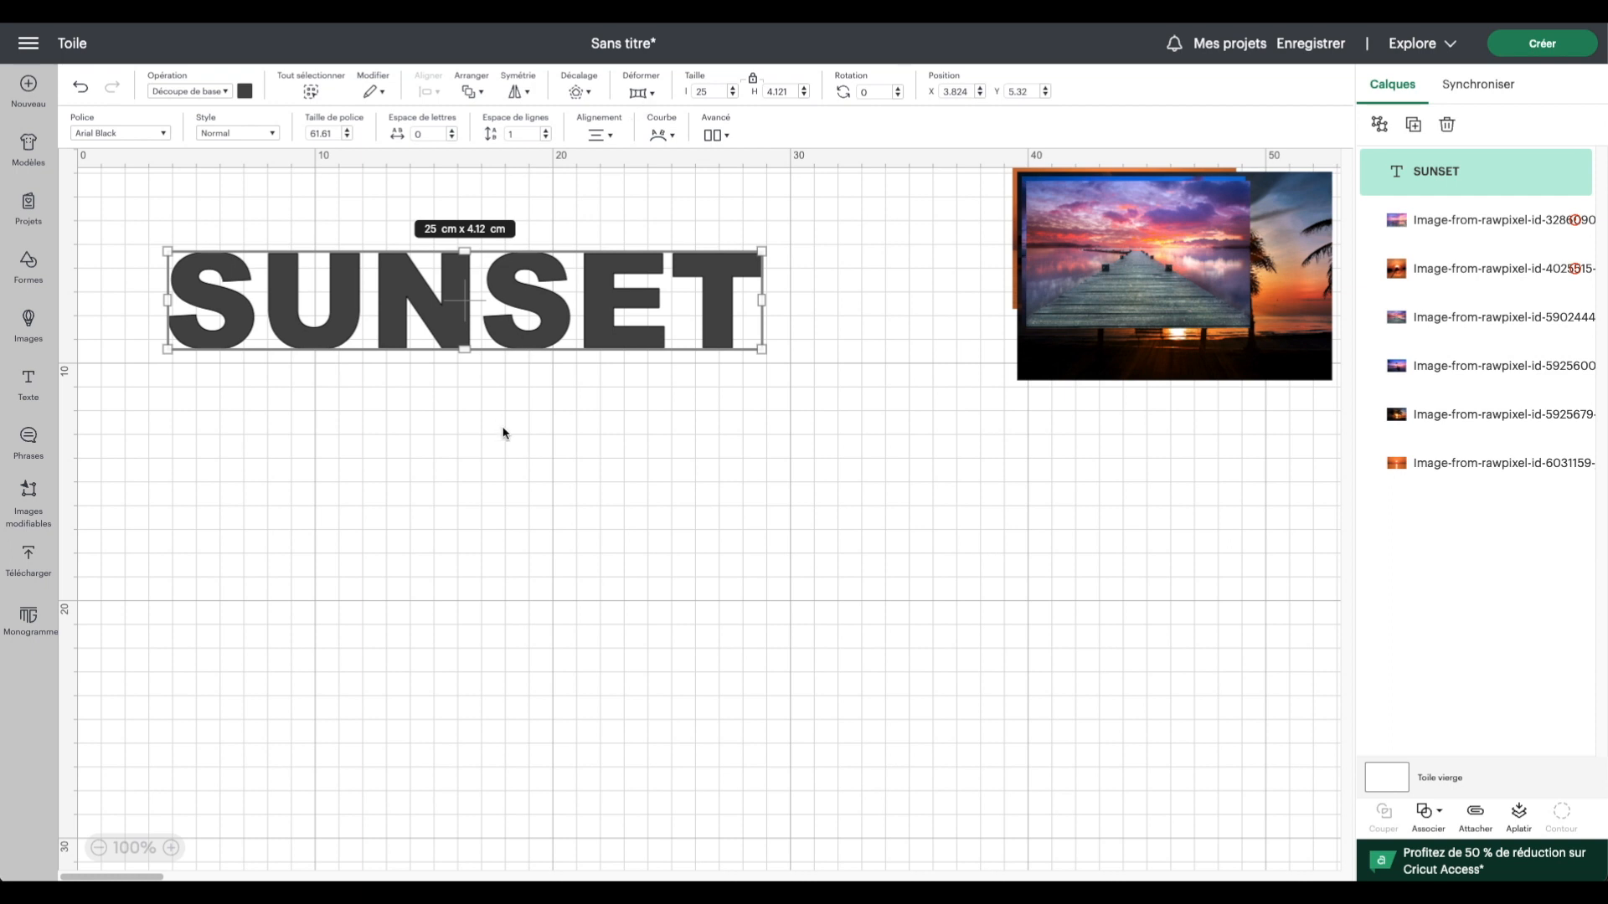
pyautogui.moveTo(551, 333); pyautogui.dragTo(569, 403)
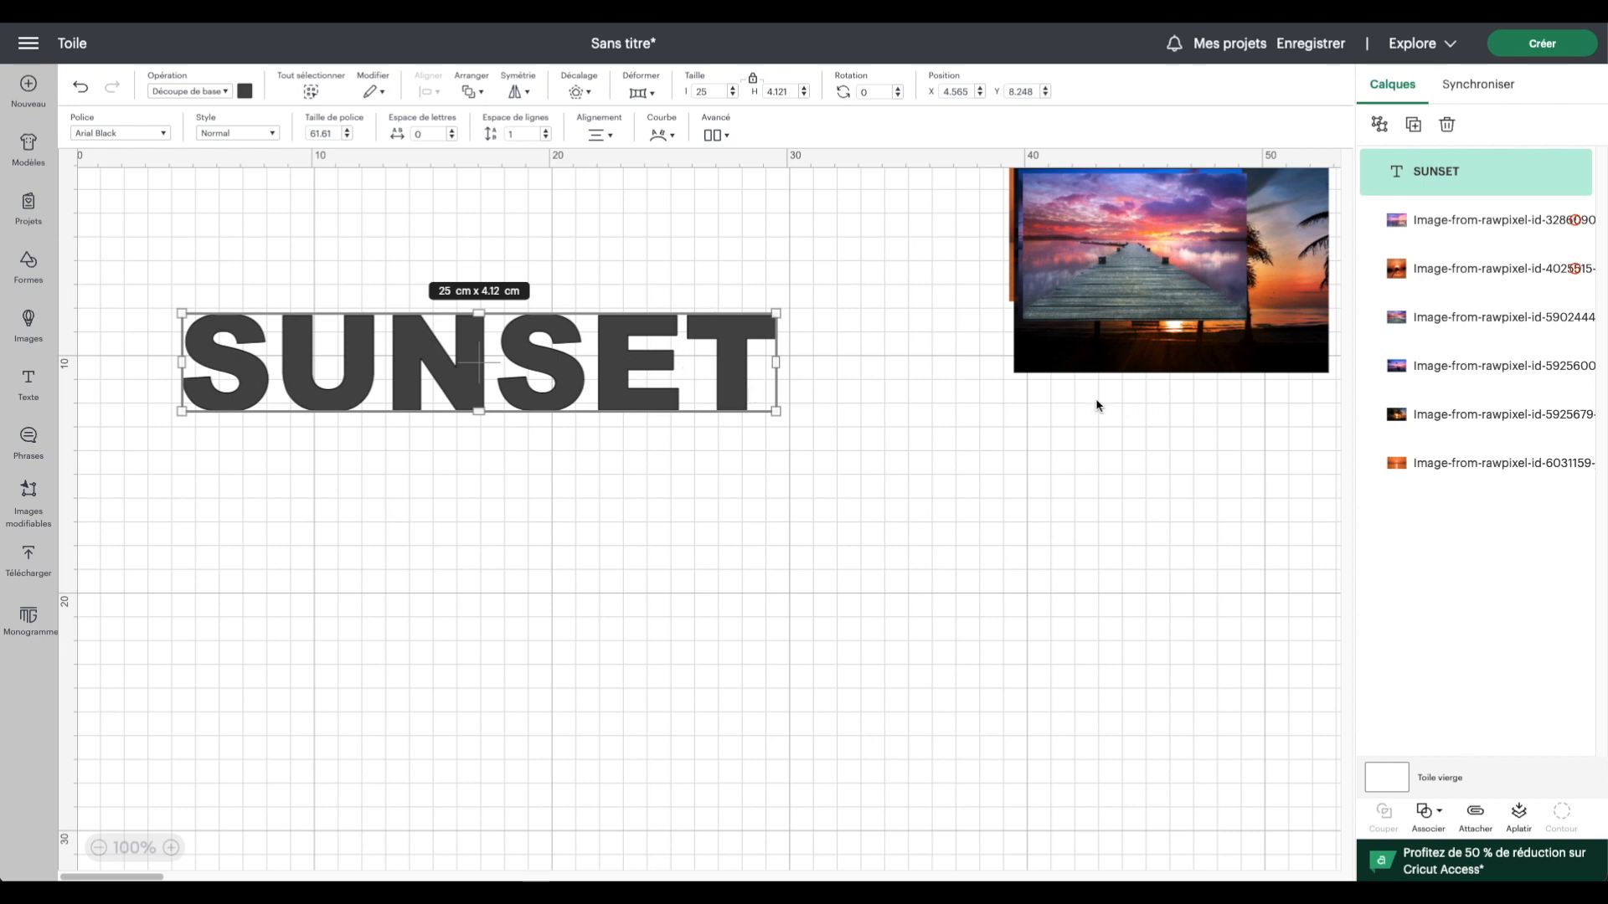
# Tighten the SUNSET text's letter spacing to -1.2.
pyautogui.scroll(-1, 495, 181)
pyautogui.click(453, 139)
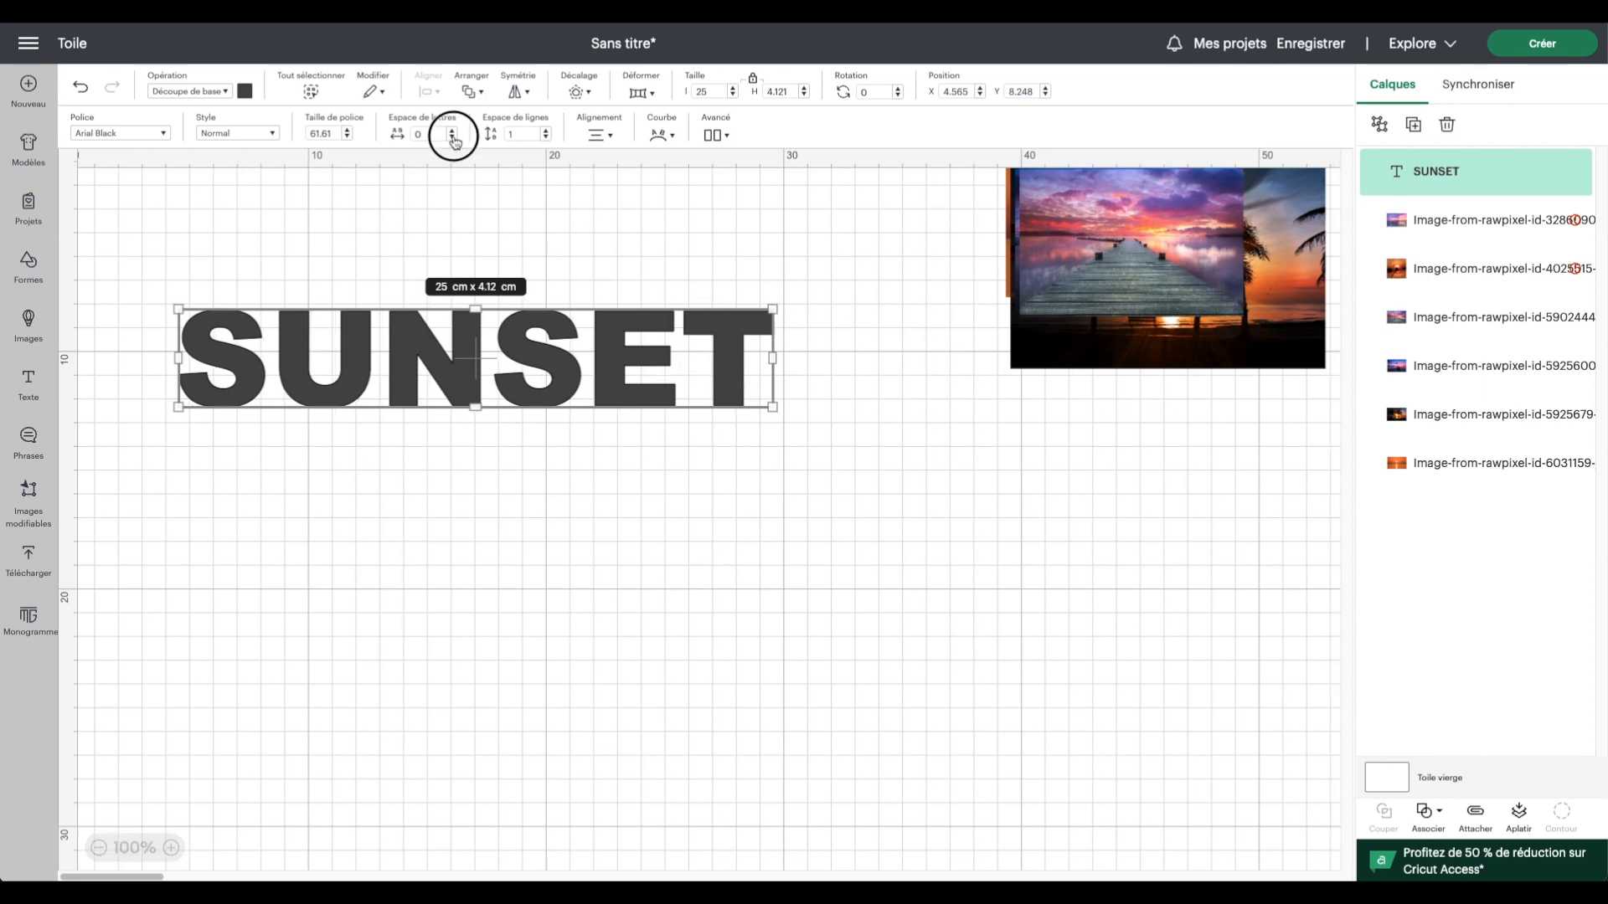
pyautogui.click(453, 139)
pyautogui.click(453, 139)
pyautogui.click(453, 139)
pyautogui.click(453, 140)
pyautogui.click(453, 139)
pyautogui.click(453, 139)
pyautogui.click(453, 139)
pyautogui.click(445, 159)
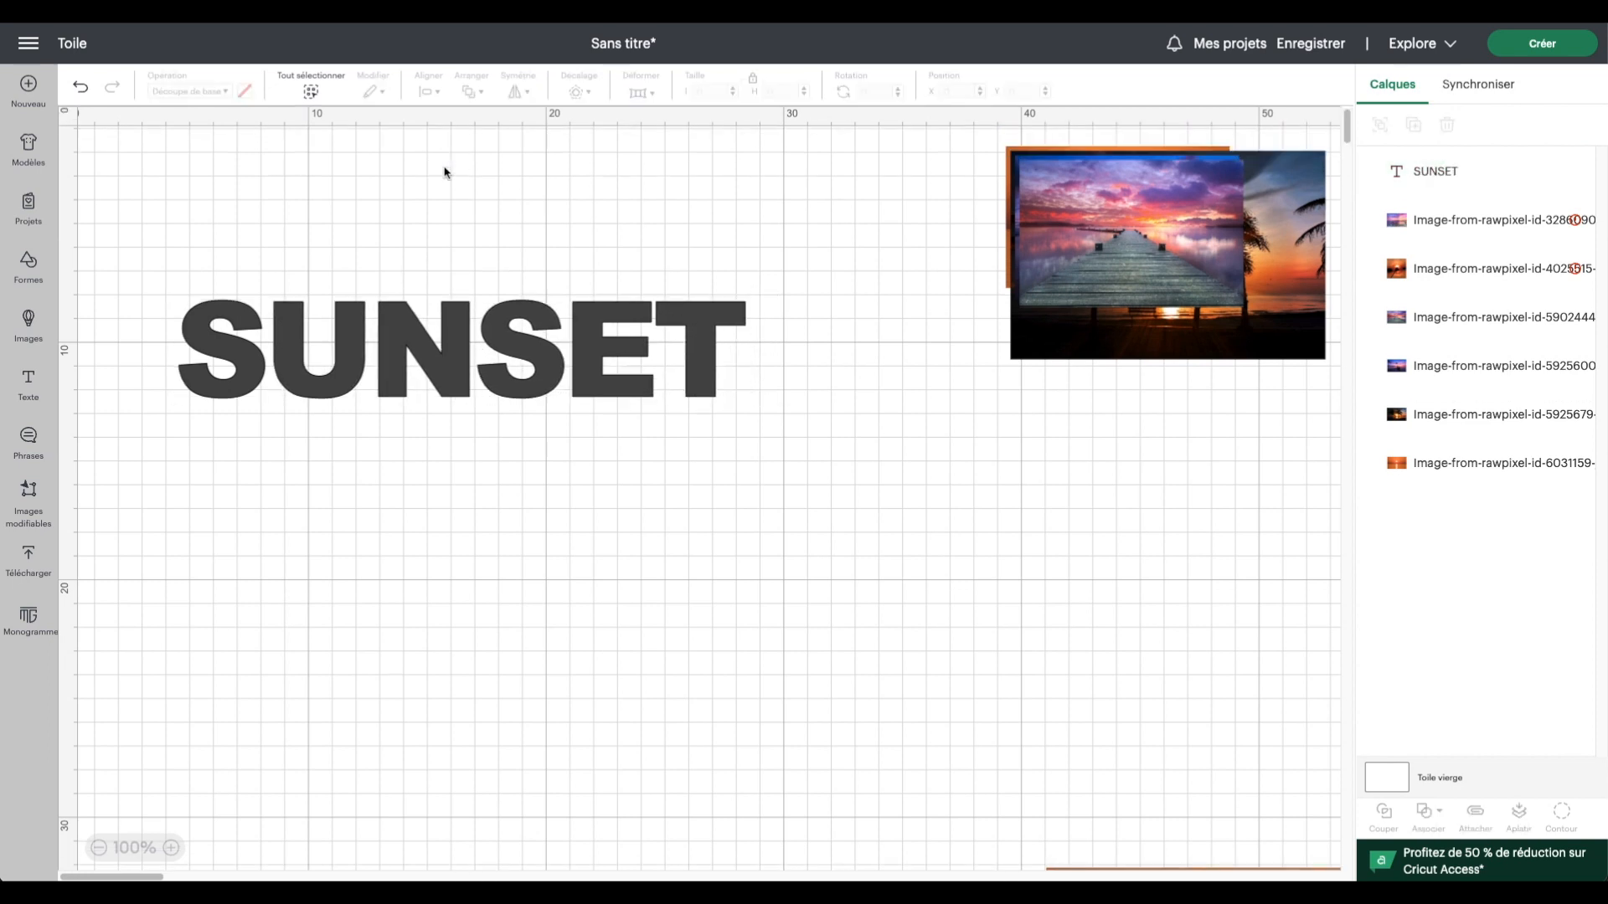
# Try a letter spacing of -2 on the SUNSET text and reset it to 0.
pyautogui.click(438, 323)
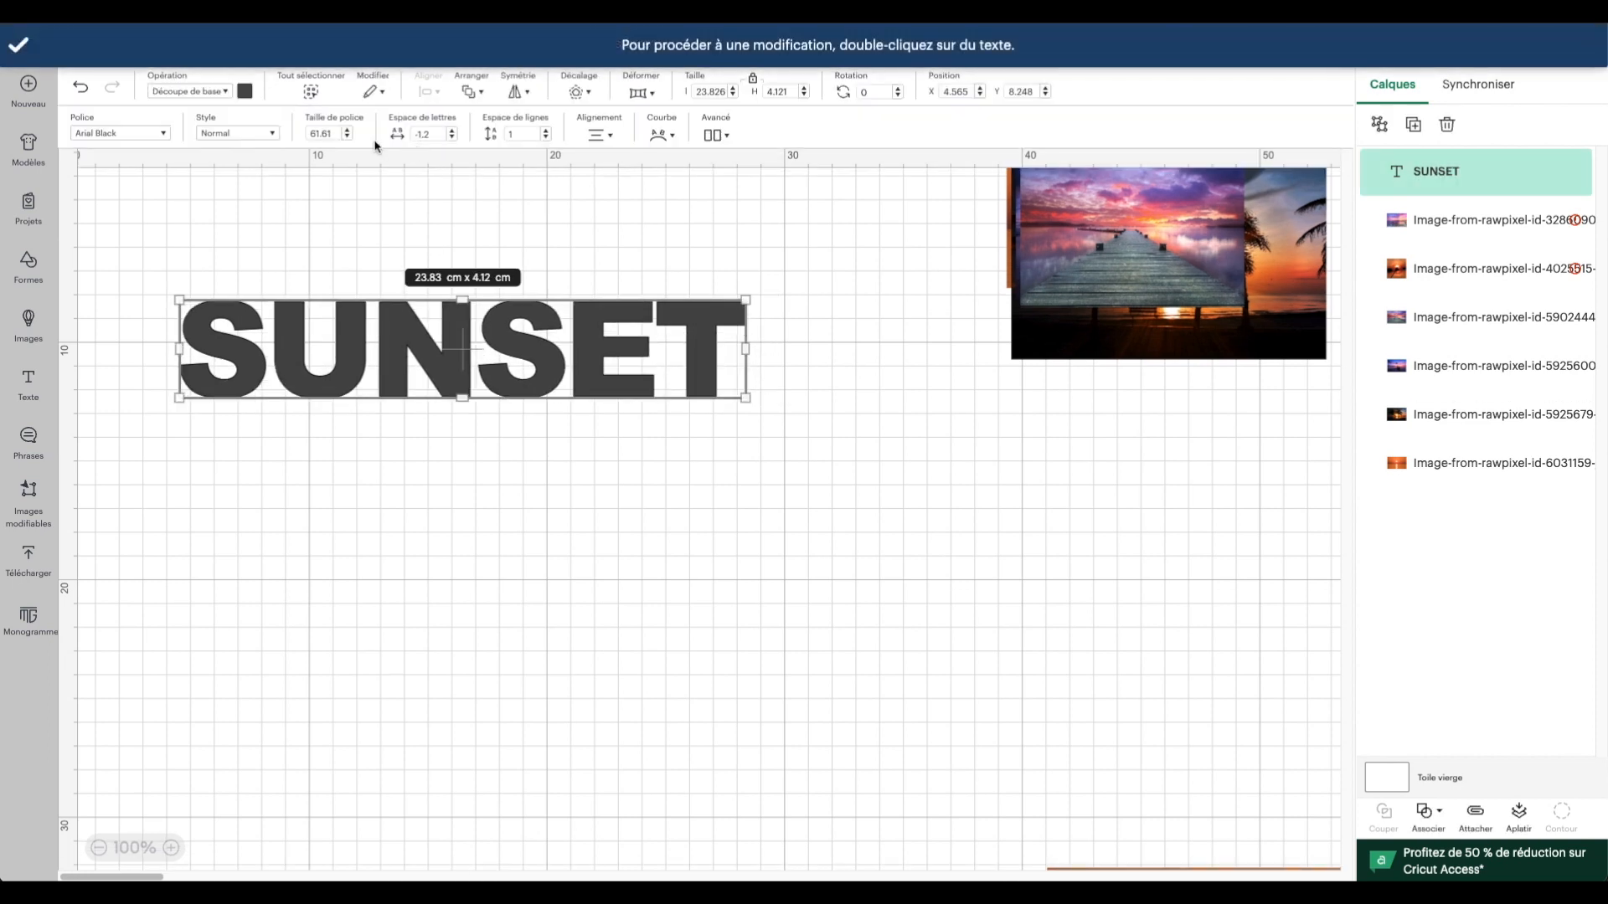
pyautogui.click(451, 138)
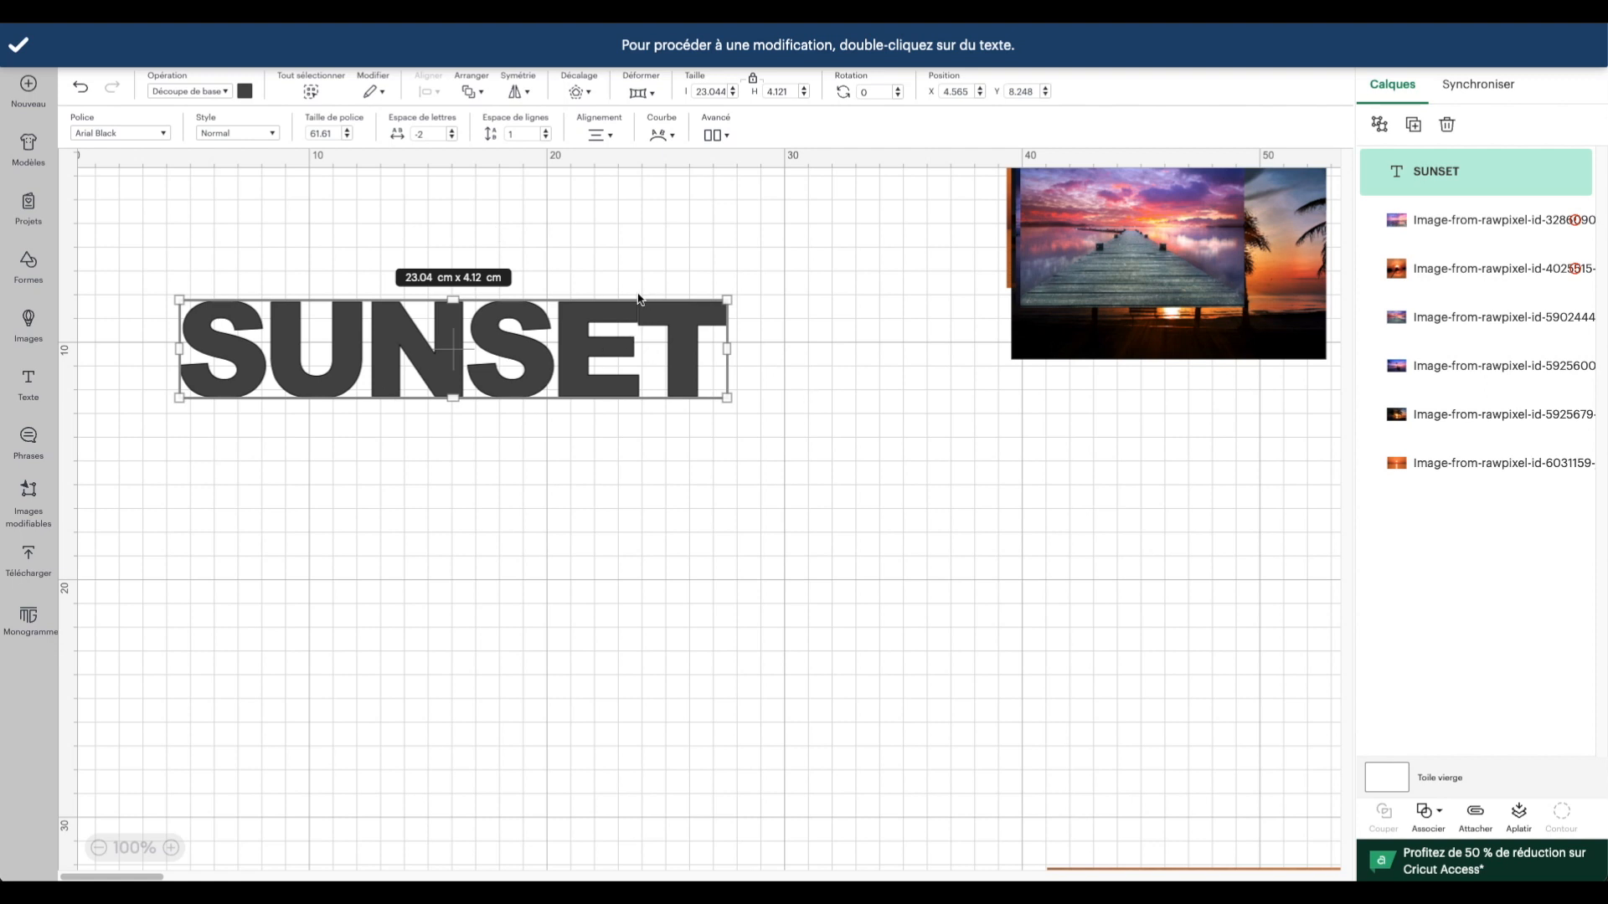
pyautogui.moveTo(437, 135); pyautogui.dragTo(377, 135)
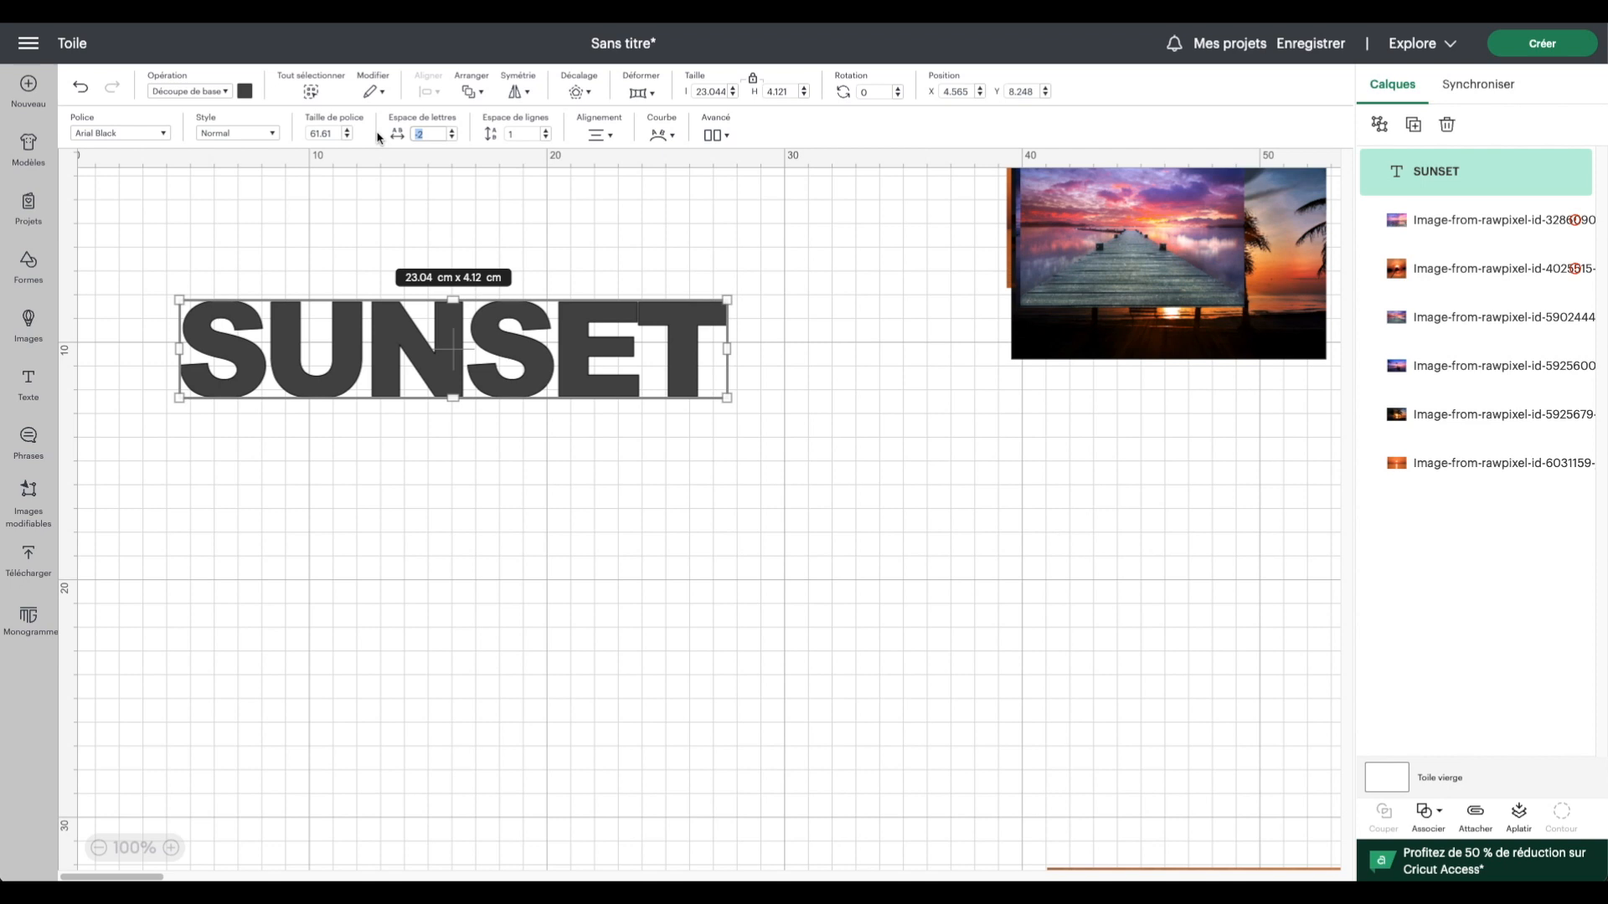
pyautogui.press('Return')
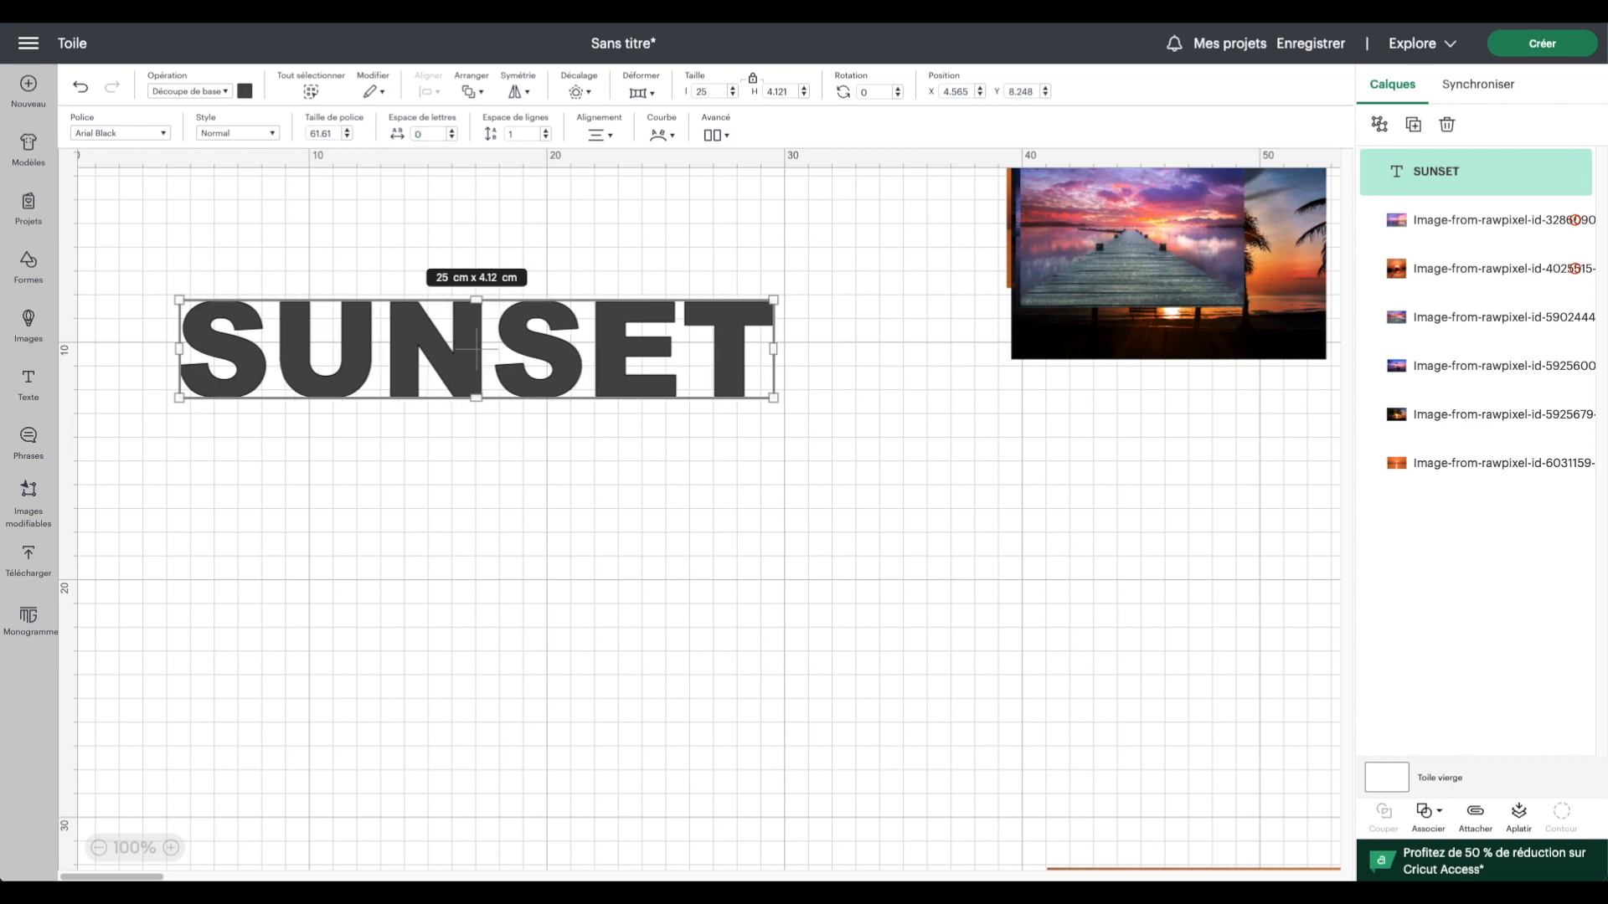
# Ungroup the SUNSET text into separate letters and set all of them to the Guide operation.
pyautogui.scroll(-1, 501, 235)
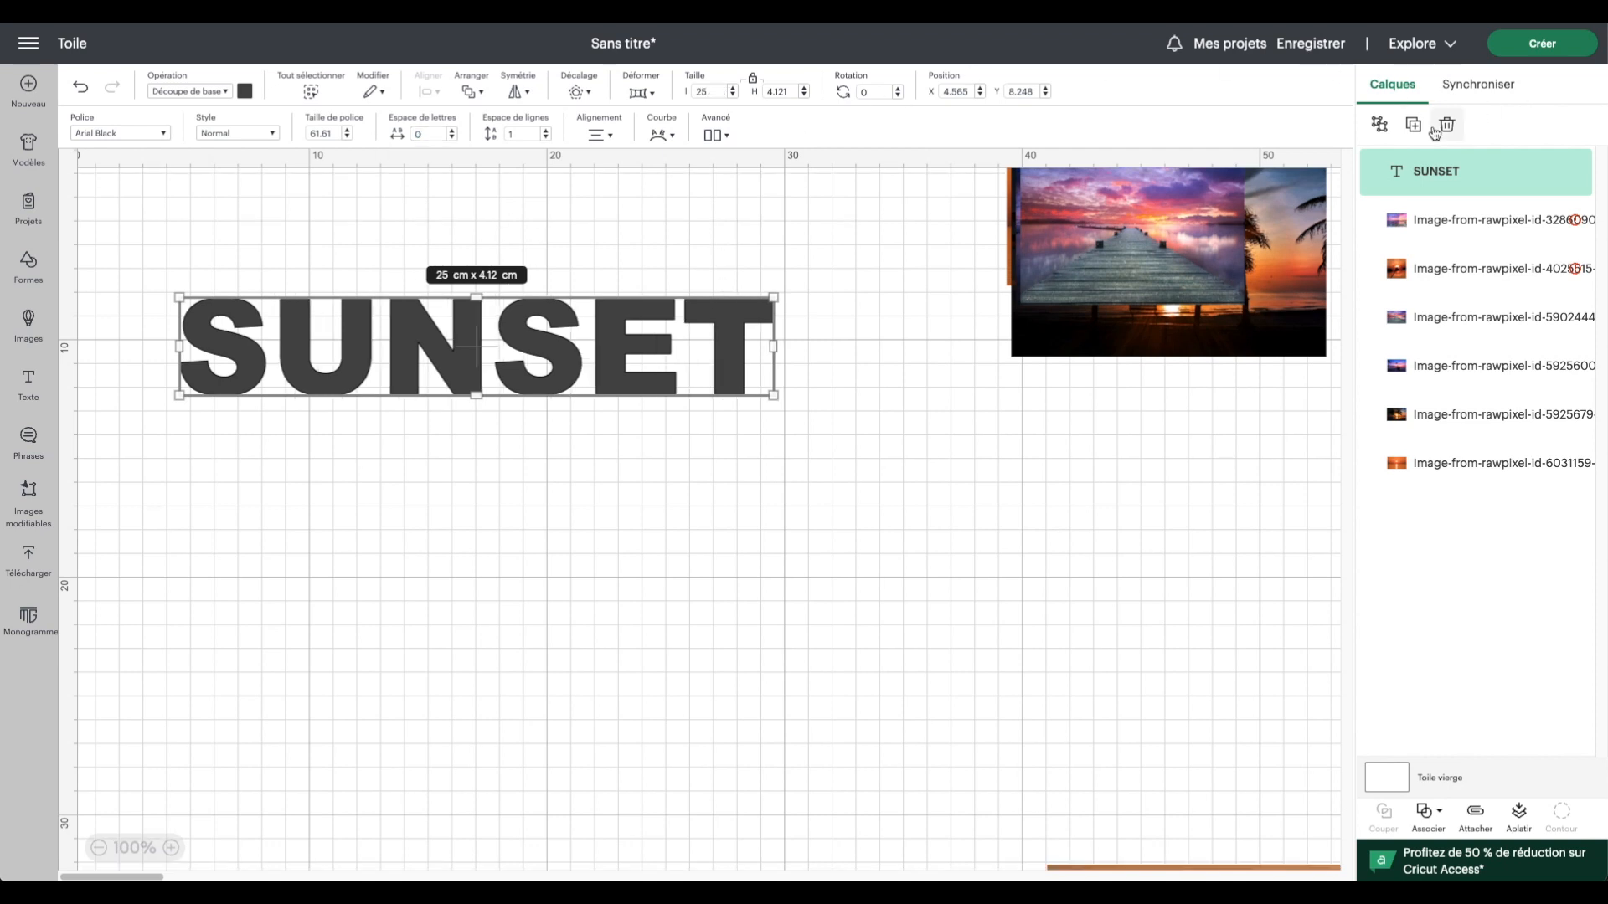
pyautogui.click(1379, 127)
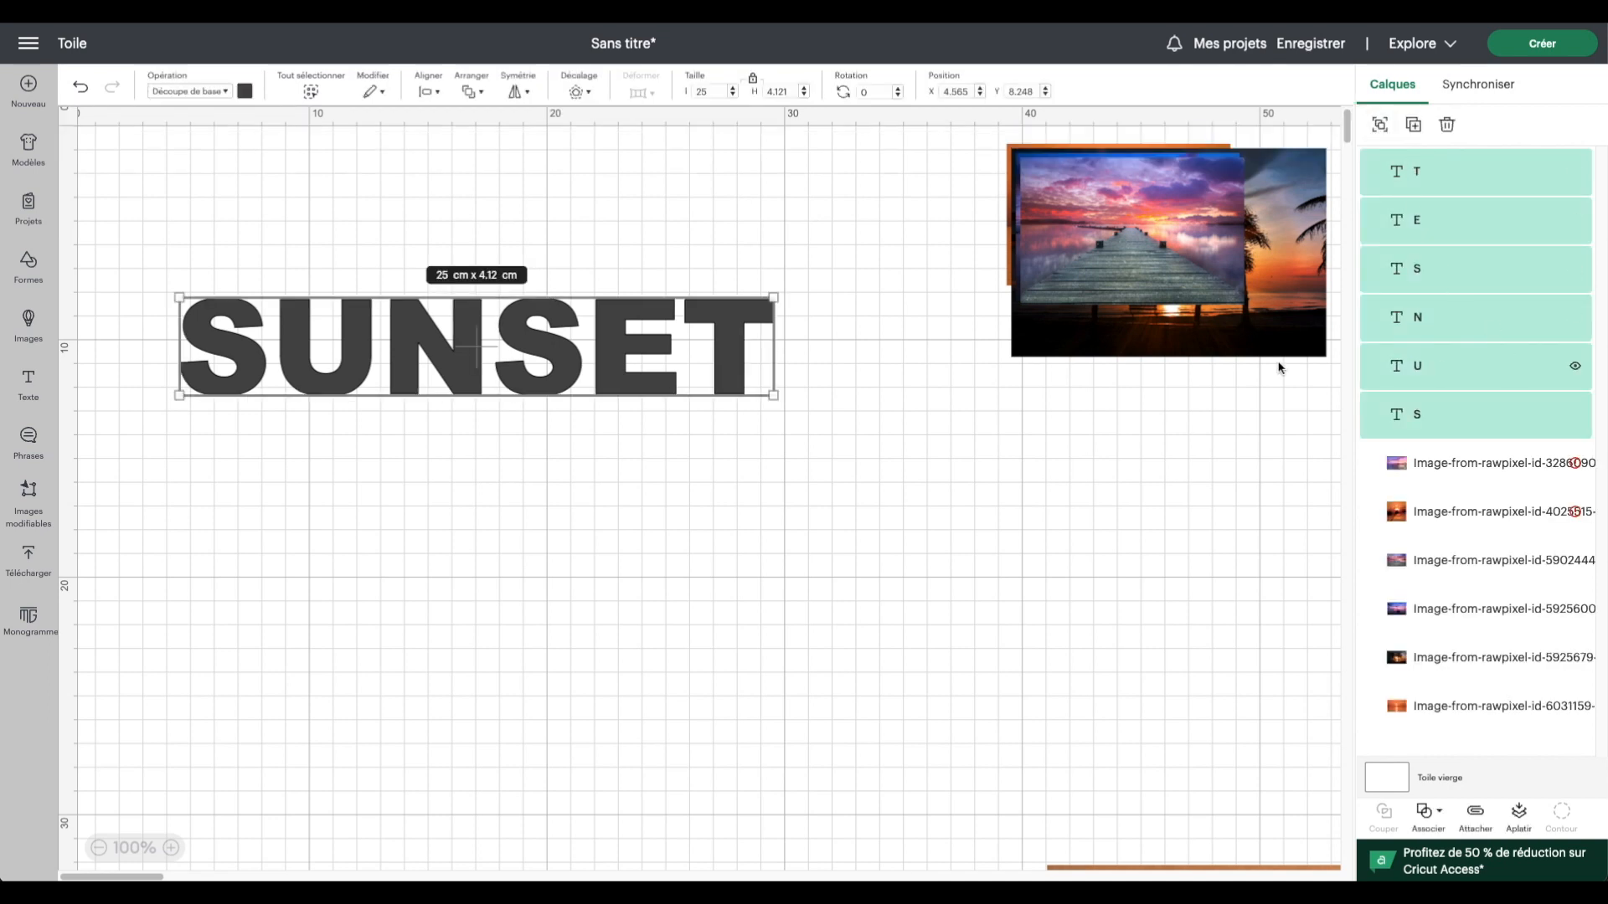
pyautogui.click(226, 92)
pyautogui.click(231, 402)
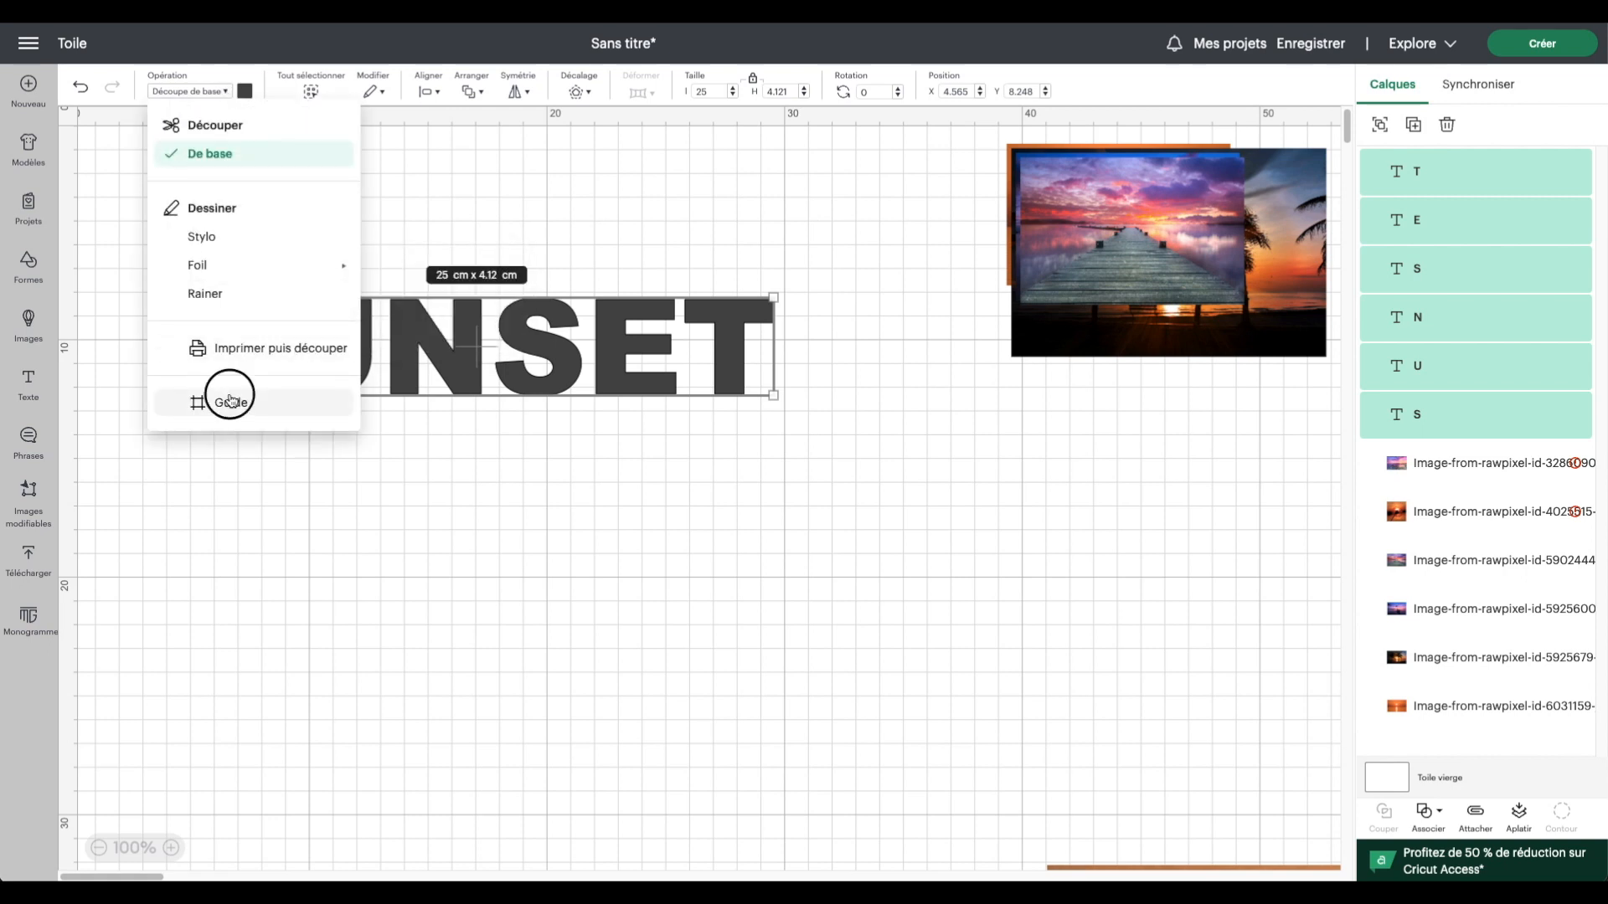
# Group the six guide letters and move the group to about X 10.9, Y 8.7 cm.
pyautogui.hscroll(-1, 399, 348)
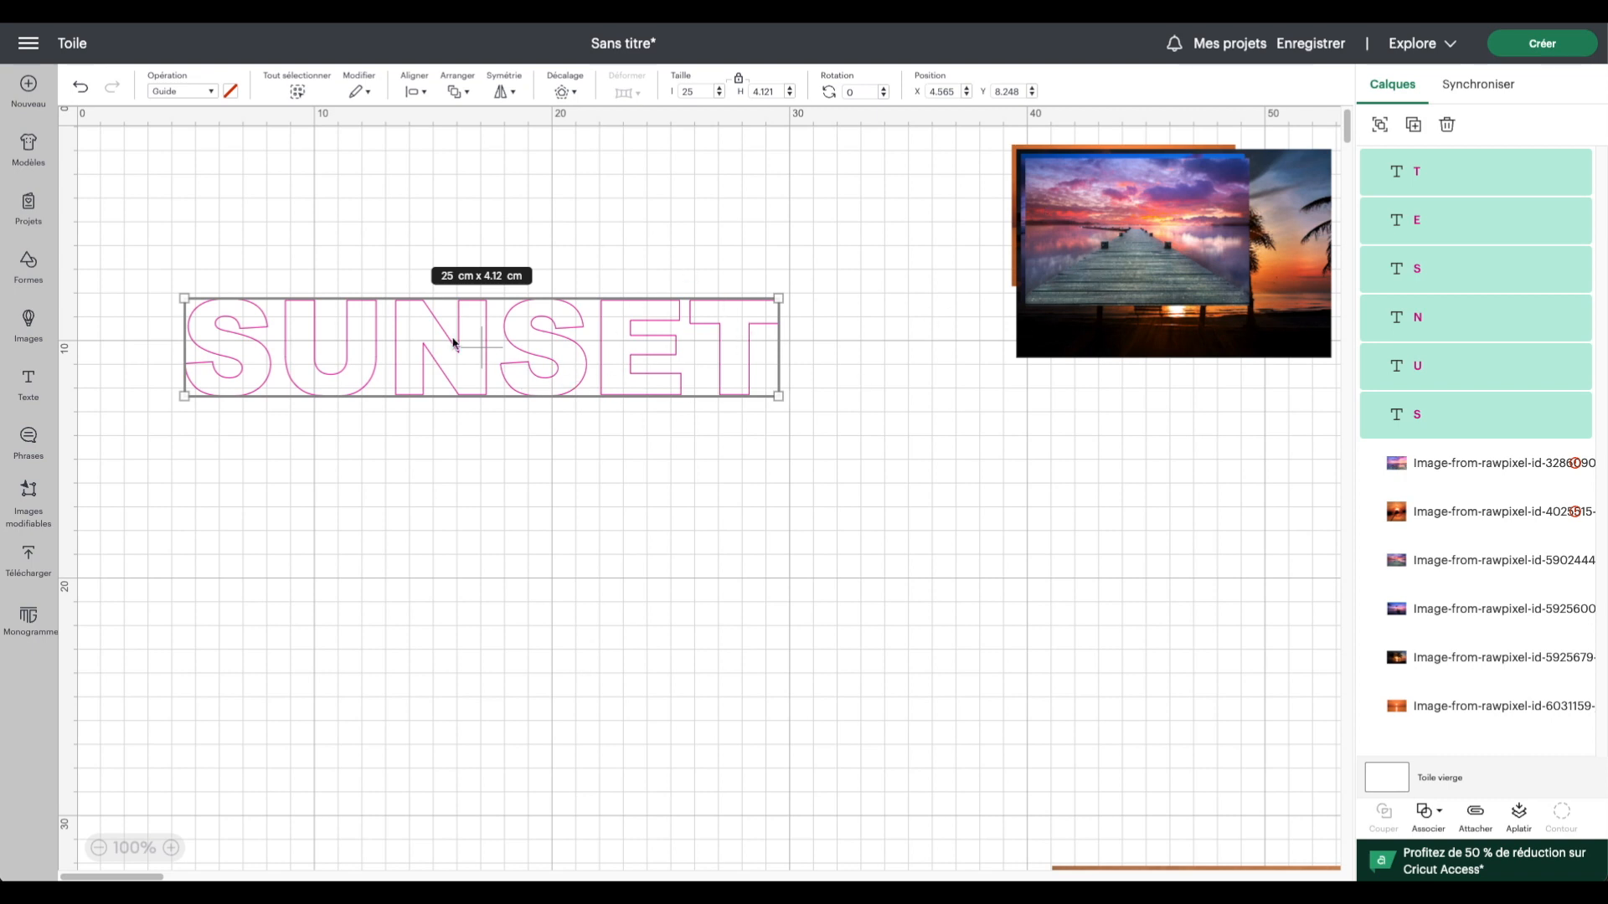
pyautogui.click(1379, 126)
pyautogui.hscroll(3, 295, 372)
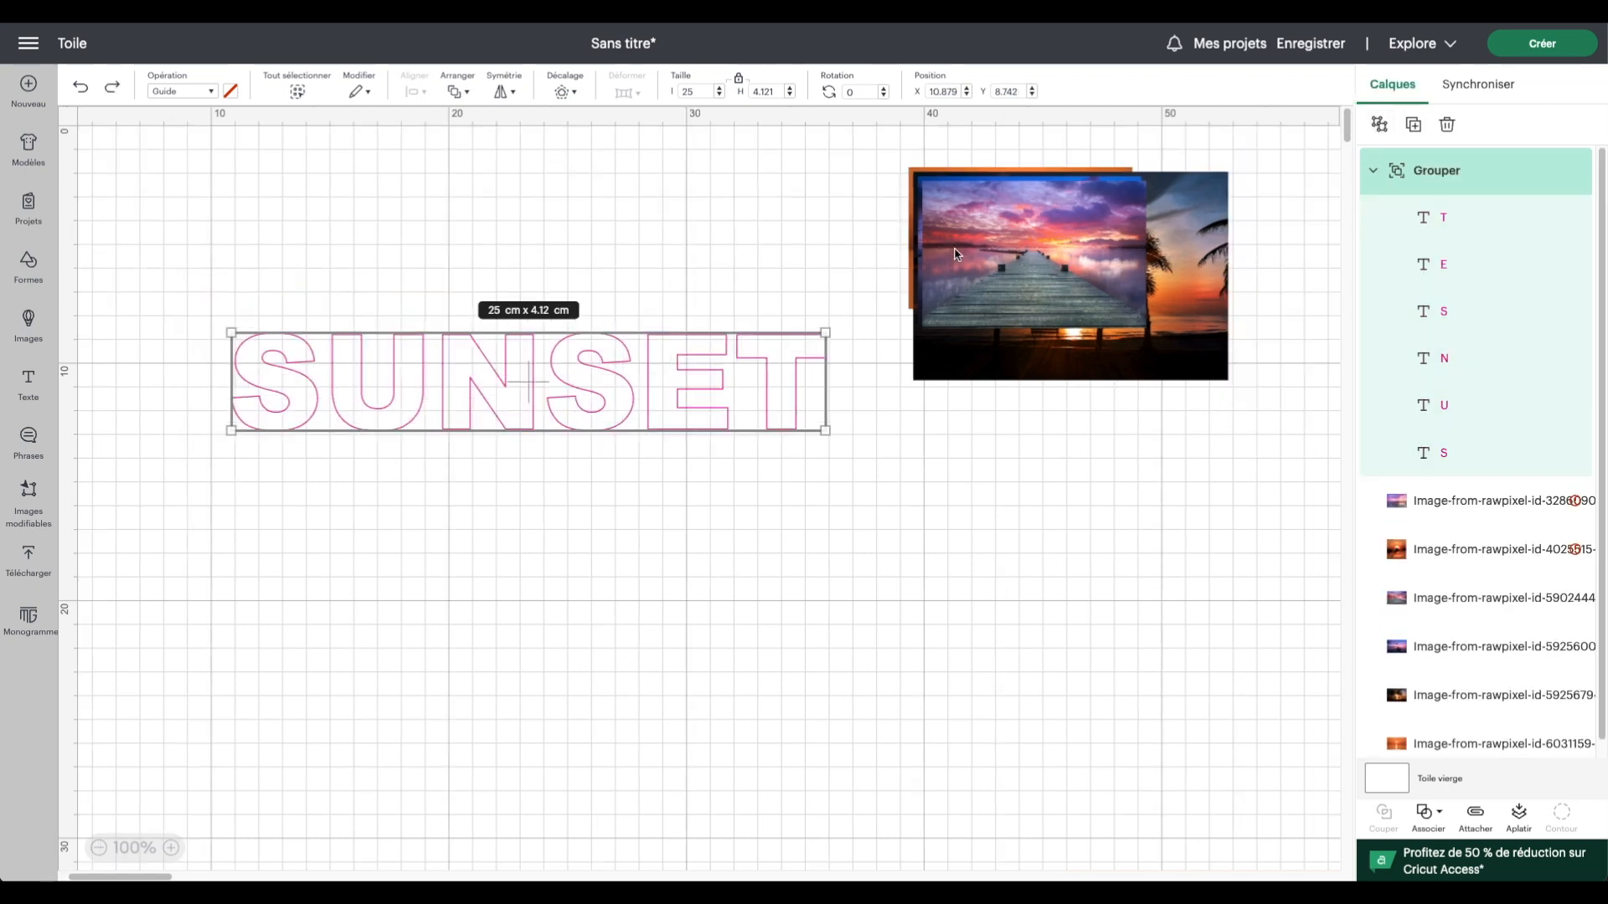
# Shrink the four stacked small sunset photos to about 2.9 × 2 cm and place them above the letters at about X 13.7, Y 5.8 cm.
pyautogui.click(908, 161)
pyautogui.moveTo(893, 152); pyautogui.dragTo(843, 208)
pyautogui.moveTo(955, 198); pyautogui.dragTo(325, 277)
# Bring the two oversized sunset photos up to the SUNSET letters and shrink them together, the dandelion photo to about 3.5 × 3.5 cm.
pyautogui.scroll(-3, 1170, 592)
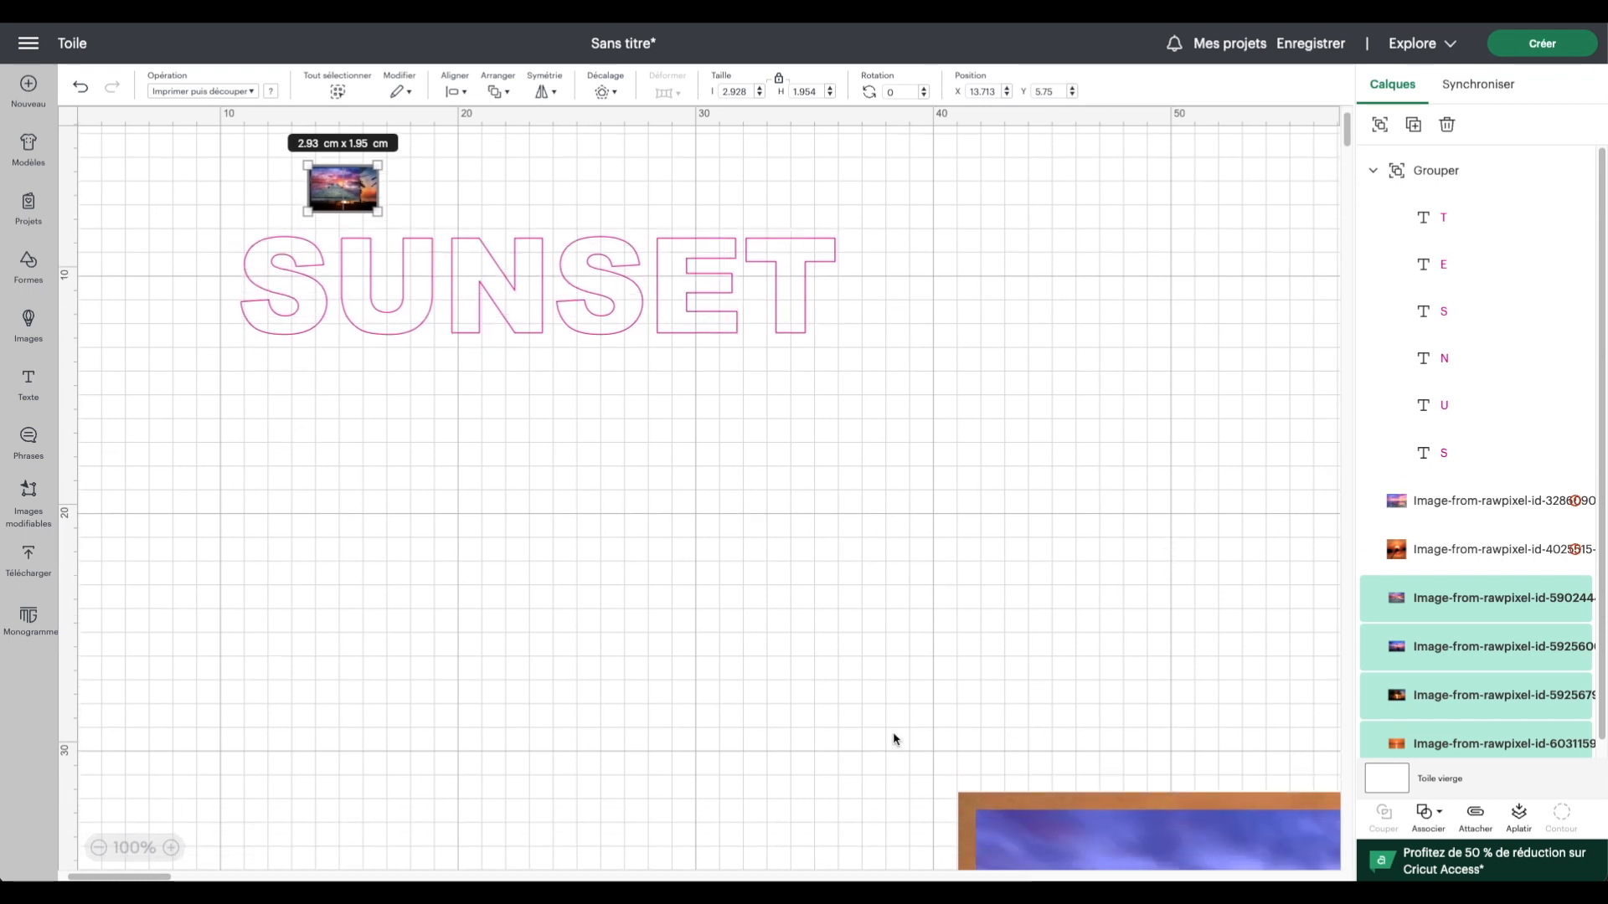
pyautogui.click(821, 564)
pyautogui.scroll(-6, 821, 564)
pyautogui.moveTo(957, 617); pyautogui.dragTo(1105, 754)
pyautogui.moveTo(1145, 854); pyautogui.dragTo(316, 212)
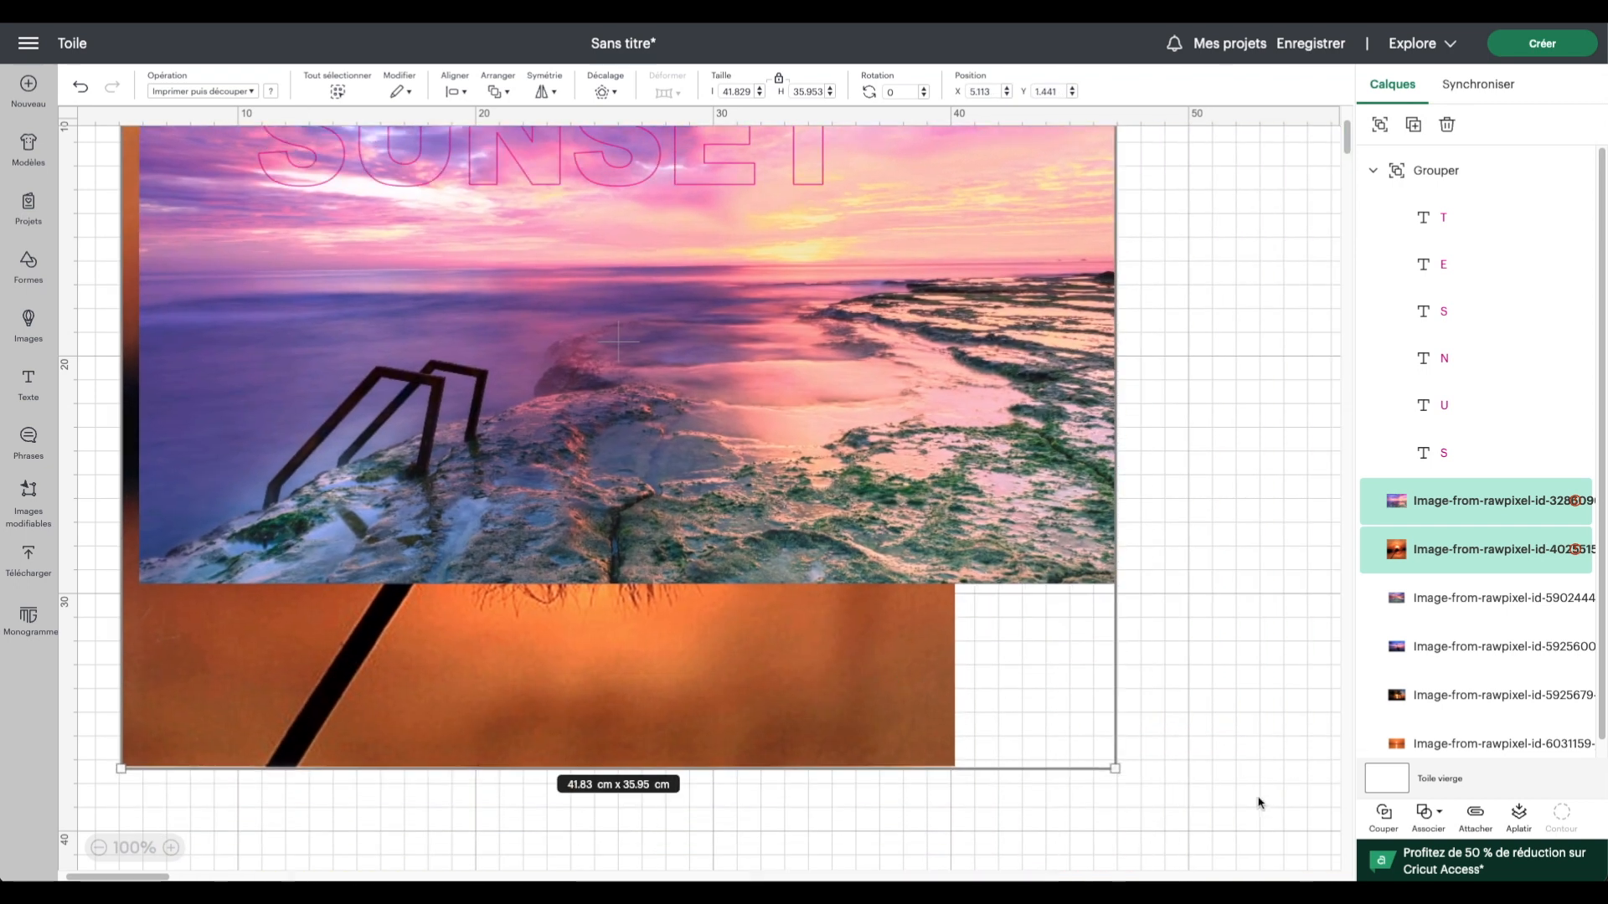
pyautogui.moveTo(1115, 768); pyautogui.dragTo(396, 151)
# Spread the dandelion, rocky coast and pier photos out in a row above the SUNSET letters.
pyautogui.scroll(8, 455, 405)
pyautogui.moveTo(276, 270); pyautogui.dragTo(708, 293)
pyautogui.moveTo(554, 182); pyautogui.dragTo(731, 360)
pyautogui.click(611, 275)
pyautogui.moveTo(774, 381); pyautogui.dragTo(784, 290)
pyautogui.moveTo(505, 276); pyautogui.dragTo(595, 286)
pyautogui.moveTo(360, 291); pyautogui.dragTo(456, 253)
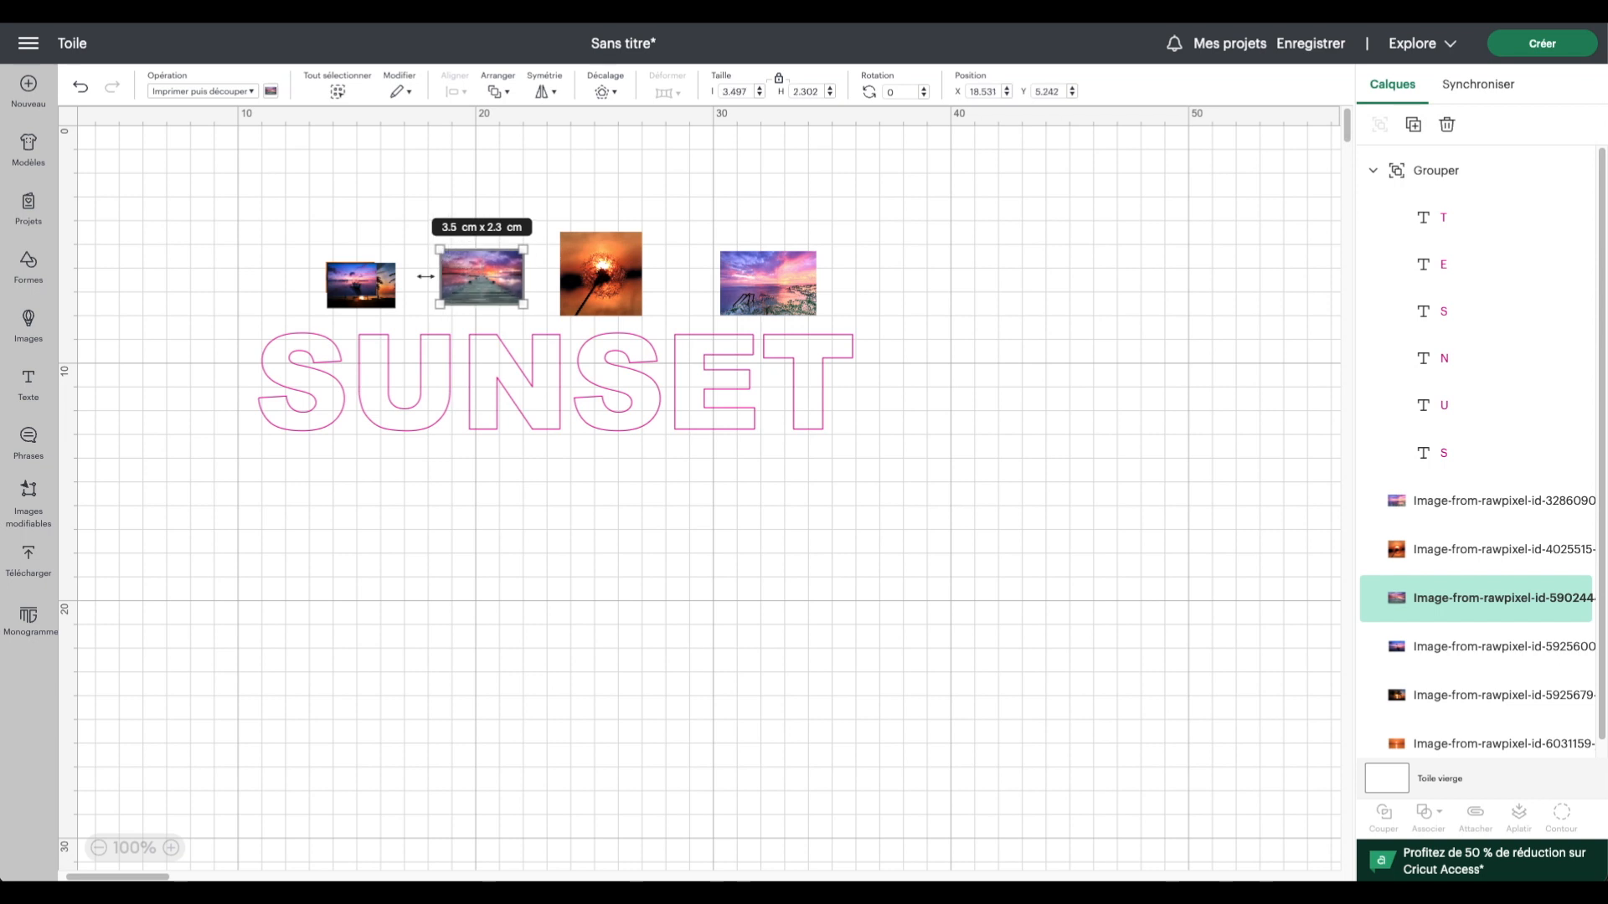
# Enlarge the boat photo to about 6.57 × 4.34 cm and place it over the letter U at about X 14.4, Y 8.7 cm.
pyautogui.click(360, 285)
pyautogui.click(171, 847)
pyautogui.click(171, 848)
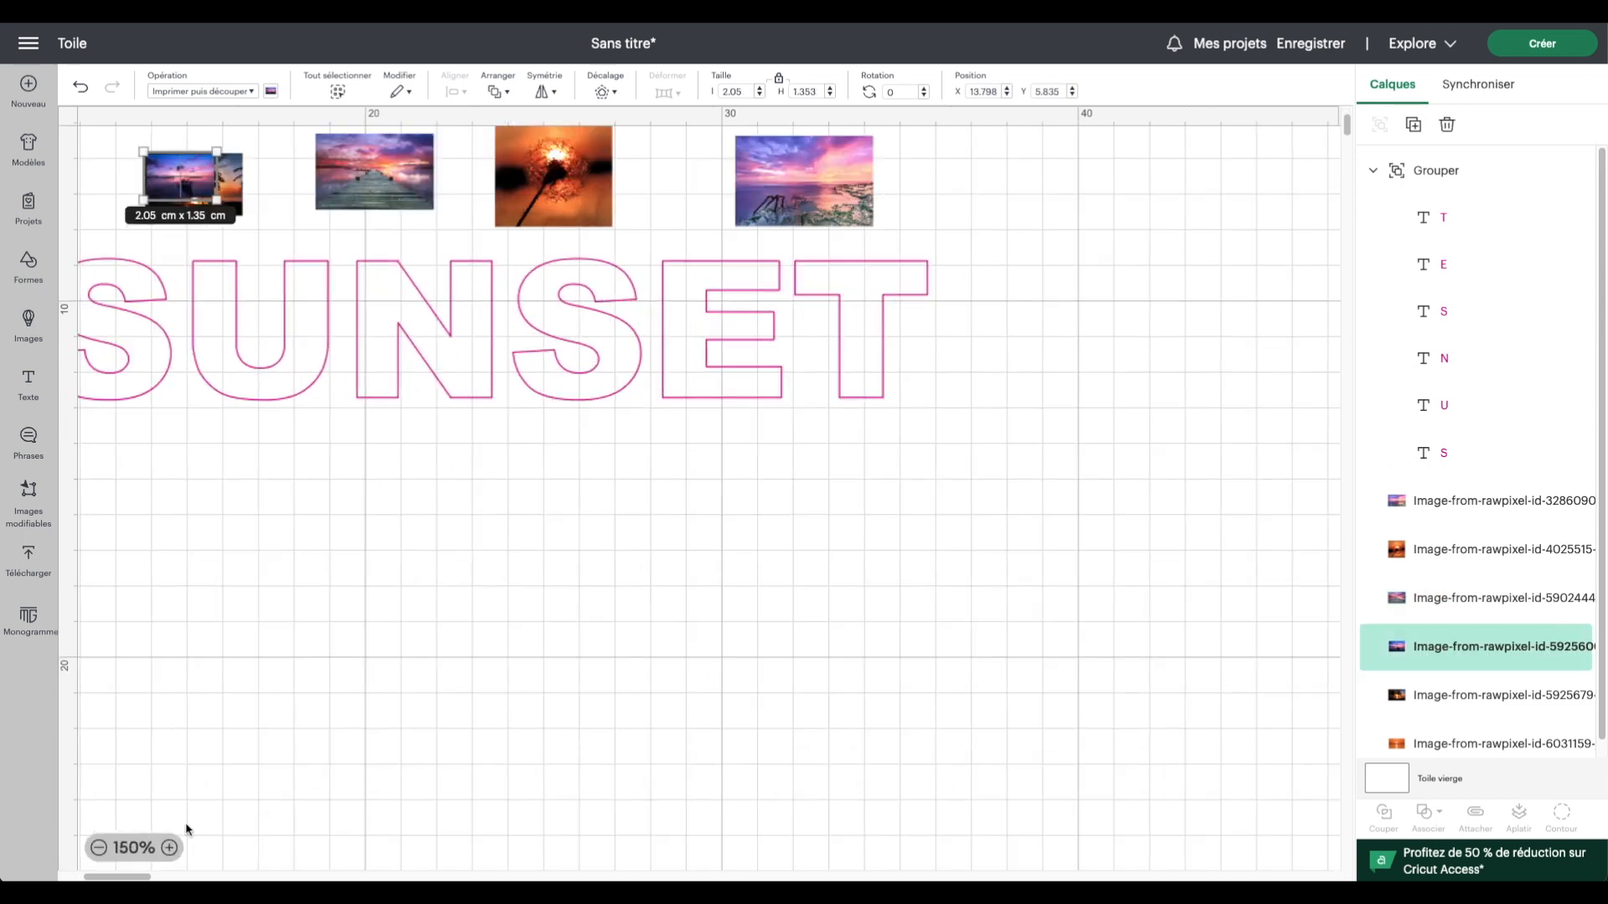
pyautogui.scroll(3, 331, 559)
pyautogui.hscroll(-3, 381, 574)
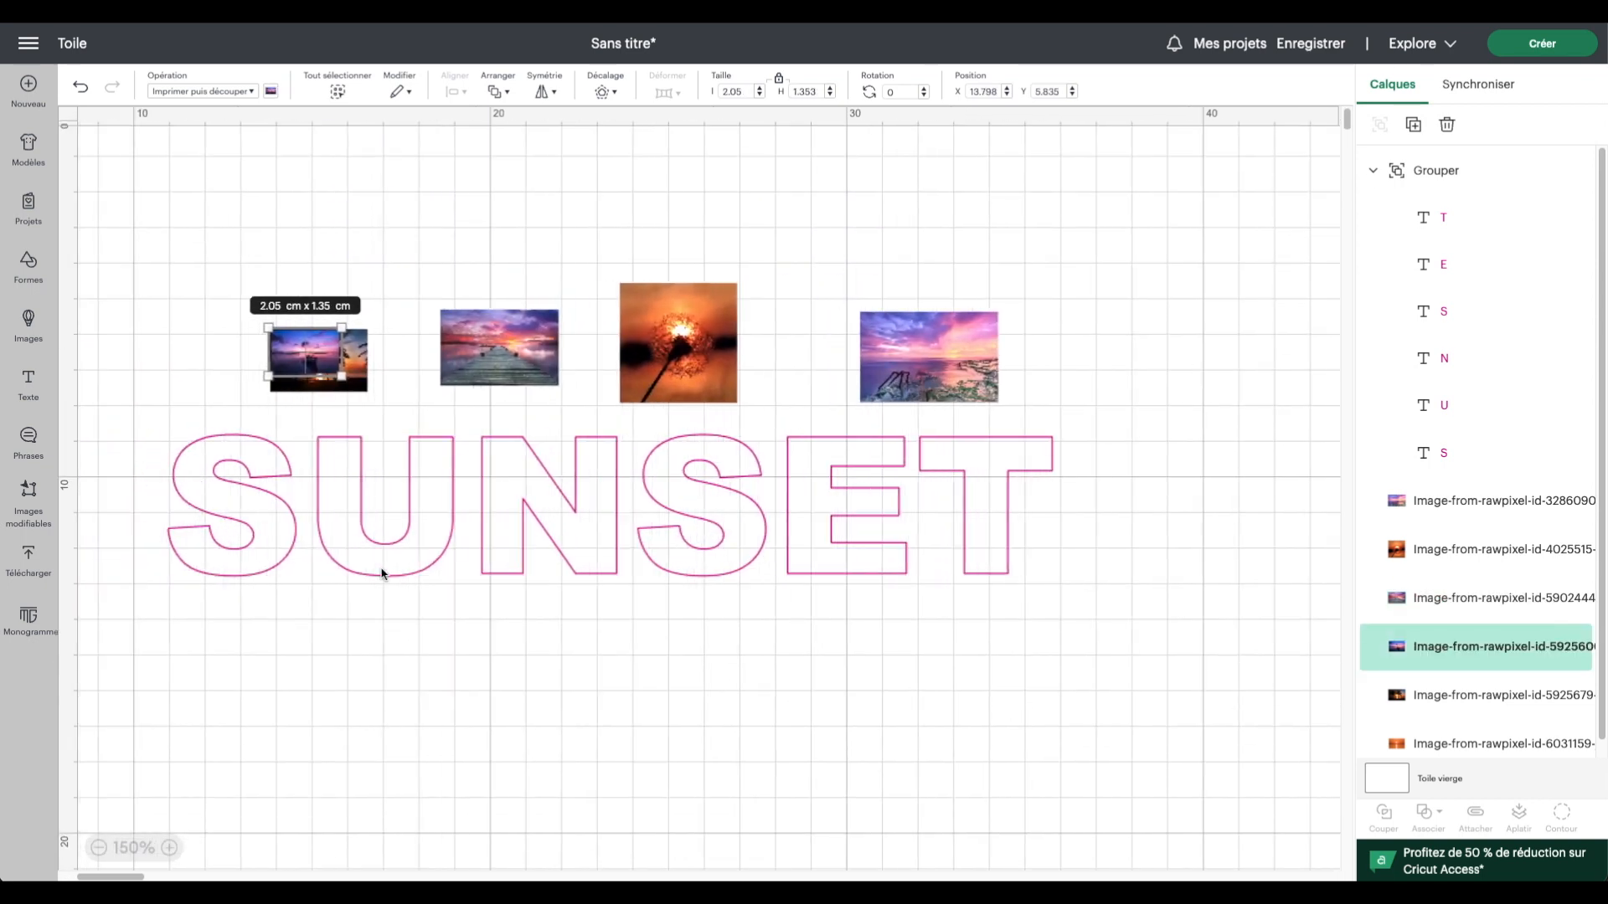
pyautogui.click(169, 847)
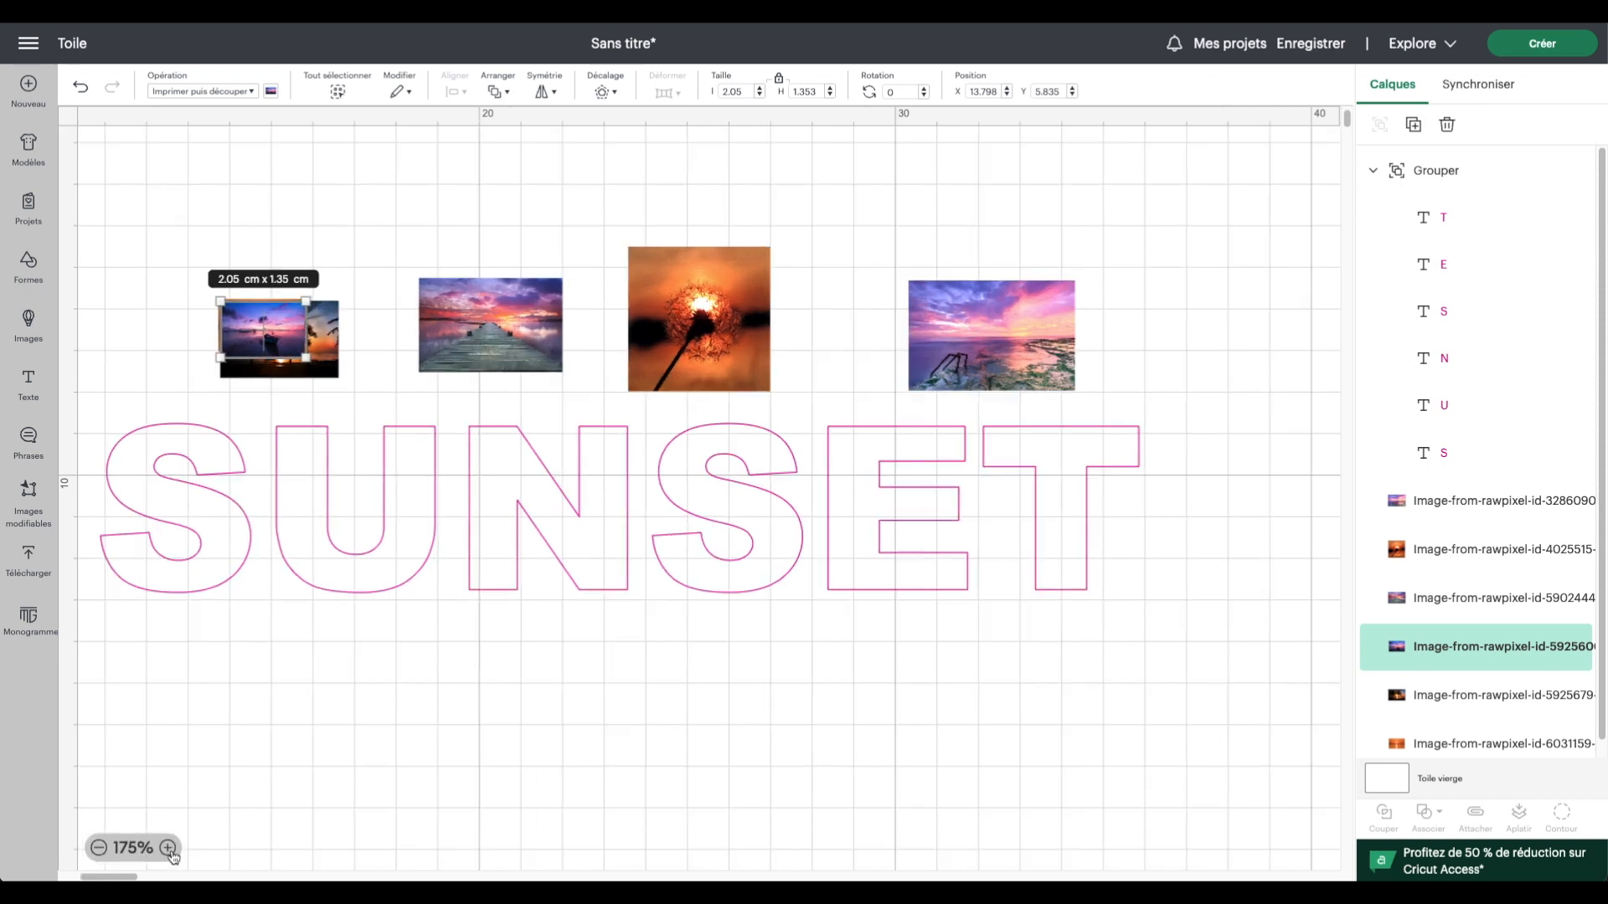
pyautogui.hscroll(-2, 213, 687)
pyautogui.hscroll(-1, 213, 686)
pyautogui.moveTo(353, 345); pyautogui.dragTo(620, 616)
pyautogui.moveTo(516, 591)
pyautogui.mouseDown()
pyautogui.moveTo(489, 605)
pyautogui.moveTo(489, 591)
pyautogui.mouseUp()
pyautogui.moveTo(590, 613); pyautogui.dragTo(513, 569)
pyautogui.moveTo(552, 588); pyautogui.dragTo(571, 616)
pyautogui.moveTo(517, 603); pyautogui.dragTo(519, 602)
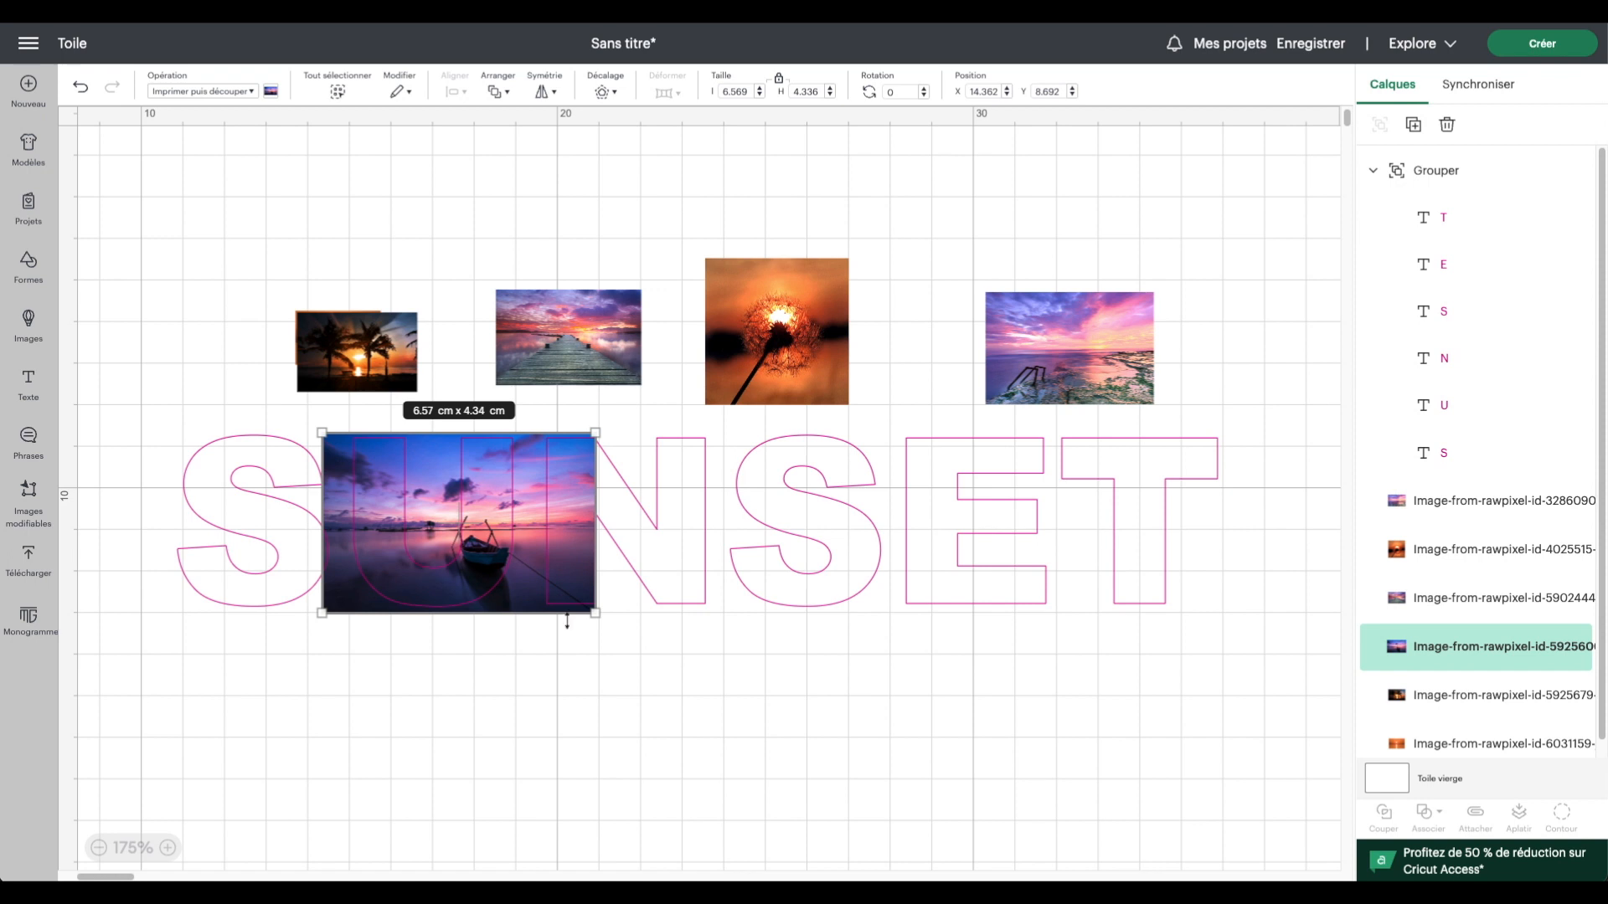
# Fine-tune the boat photo over the U to about 6.51 × 4.29 cm at about X 14.44, Y 8.66 cm.
pyautogui.moveTo(595, 617); pyautogui.dragTo(518, 592)
pyautogui.scroll(-1, 518, 590)
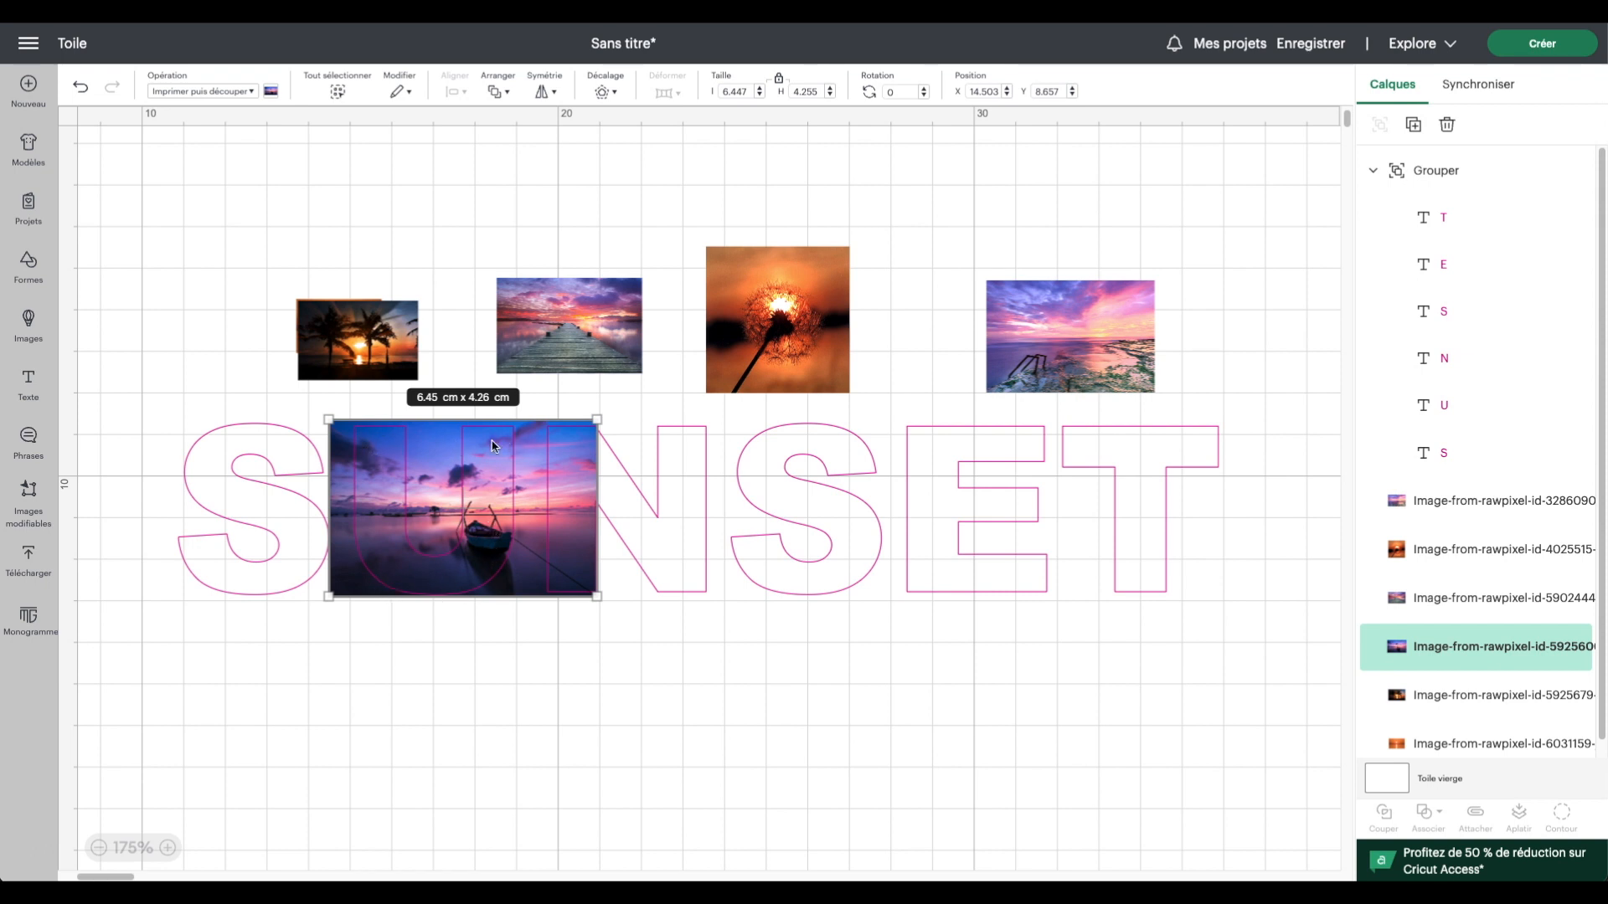
pyautogui.moveTo(329, 598); pyautogui.dragTo(326, 598)
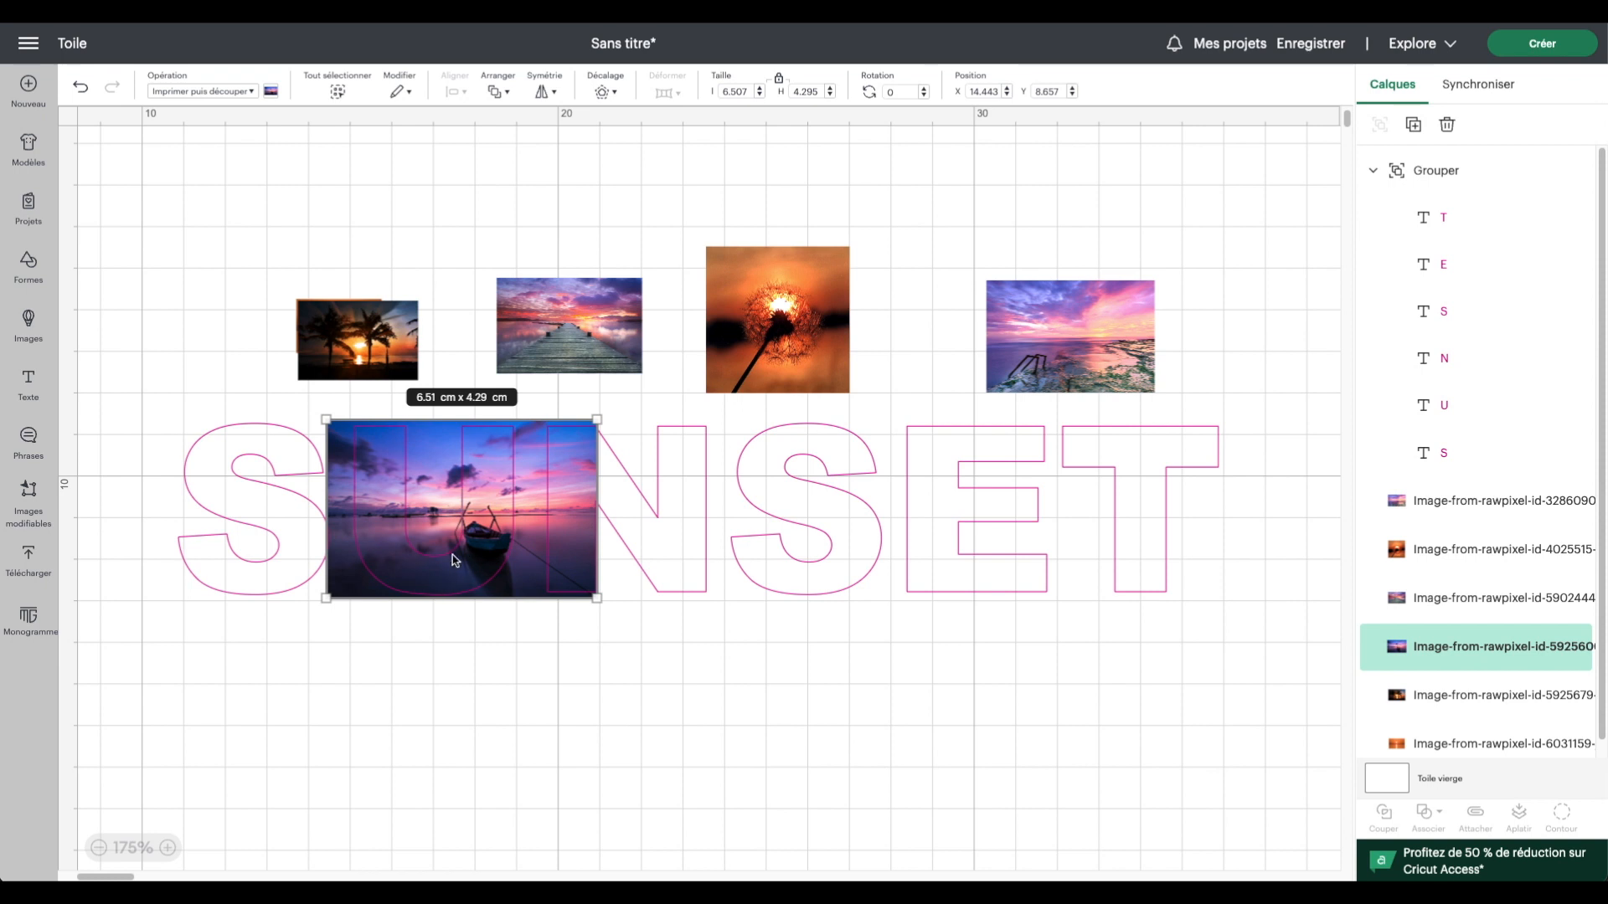
# Enlarge the pier photo to about 6.46 × 4.25 cm and place it over the second S at about X 23, Y 8.7 cm.
pyautogui.moveTo(583, 331); pyautogui.dragTo(819, 475)
pyautogui.moveTo(734, 519); pyautogui.dragTo(609, 598)
pyautogui.moveTo(726, 443); pyautogui.dragTo(797, 441)
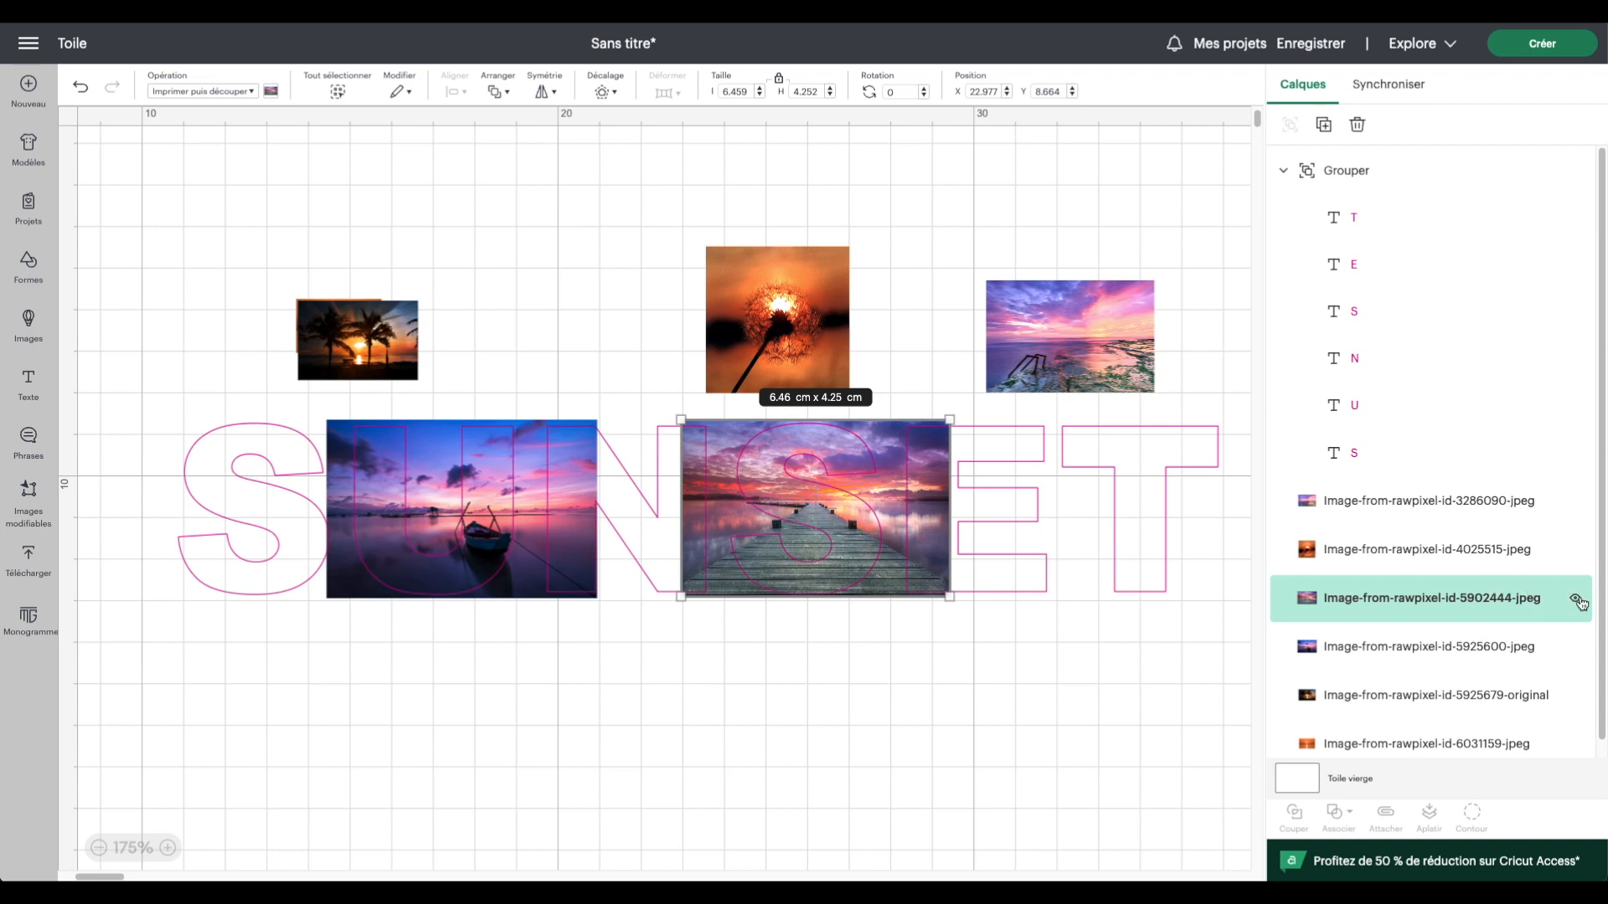
# Enlarge the dandelion photo to about 5.1 × 5.2 cm and place it over the T at about X 31.3, Y 7.7 cm.
pyautogui.moveTo(771, 279); pyautogui.dragTo(1138, 492)
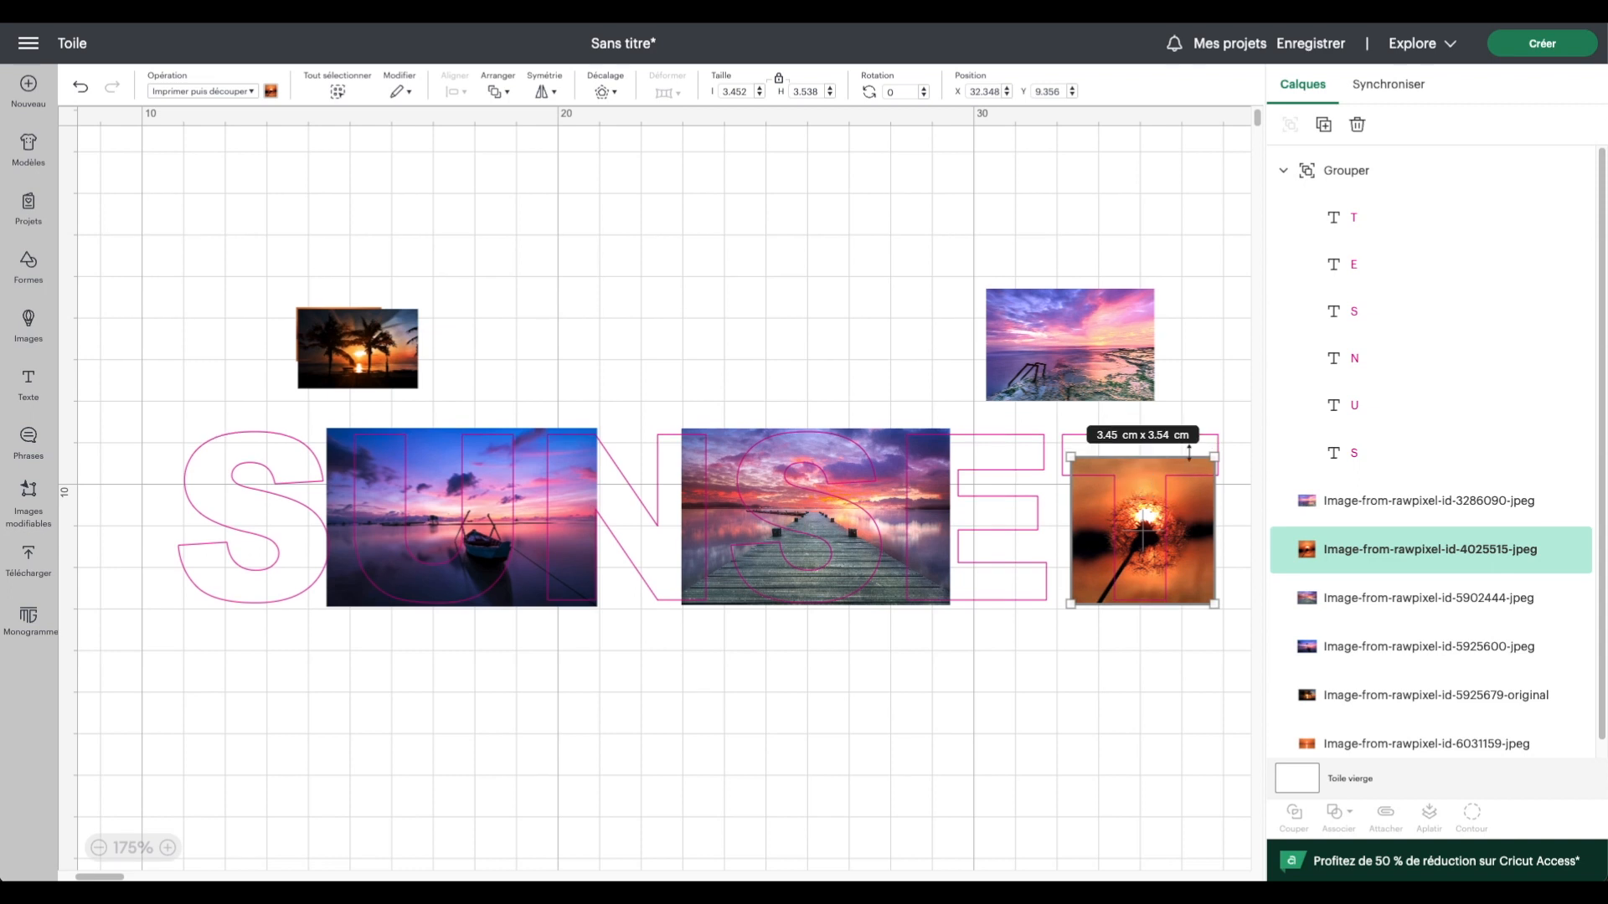
pyautogui.moveTo(1215, 457); pyautogui.dragTo(1229, 408)
pyautogui.moveTo(1146, 475); pyautogui.dragTo(1121, 455)
pyautogui.moveTo(1041, 587); pyautogui.dragTo(1023, 612)
pyautogui.moveTo(1209, 546); pyautogui.dragTo(1215, 547)
# Enlarge the rocky coast photo to about 6 × 4 cm and place it over the E at about X 27, Y 8.8 cm.
pyautogui.moveTo(1037, 331); pyautogui.dragTo(908, 489)
pyautogui.hscroll(1, 1208, 606)
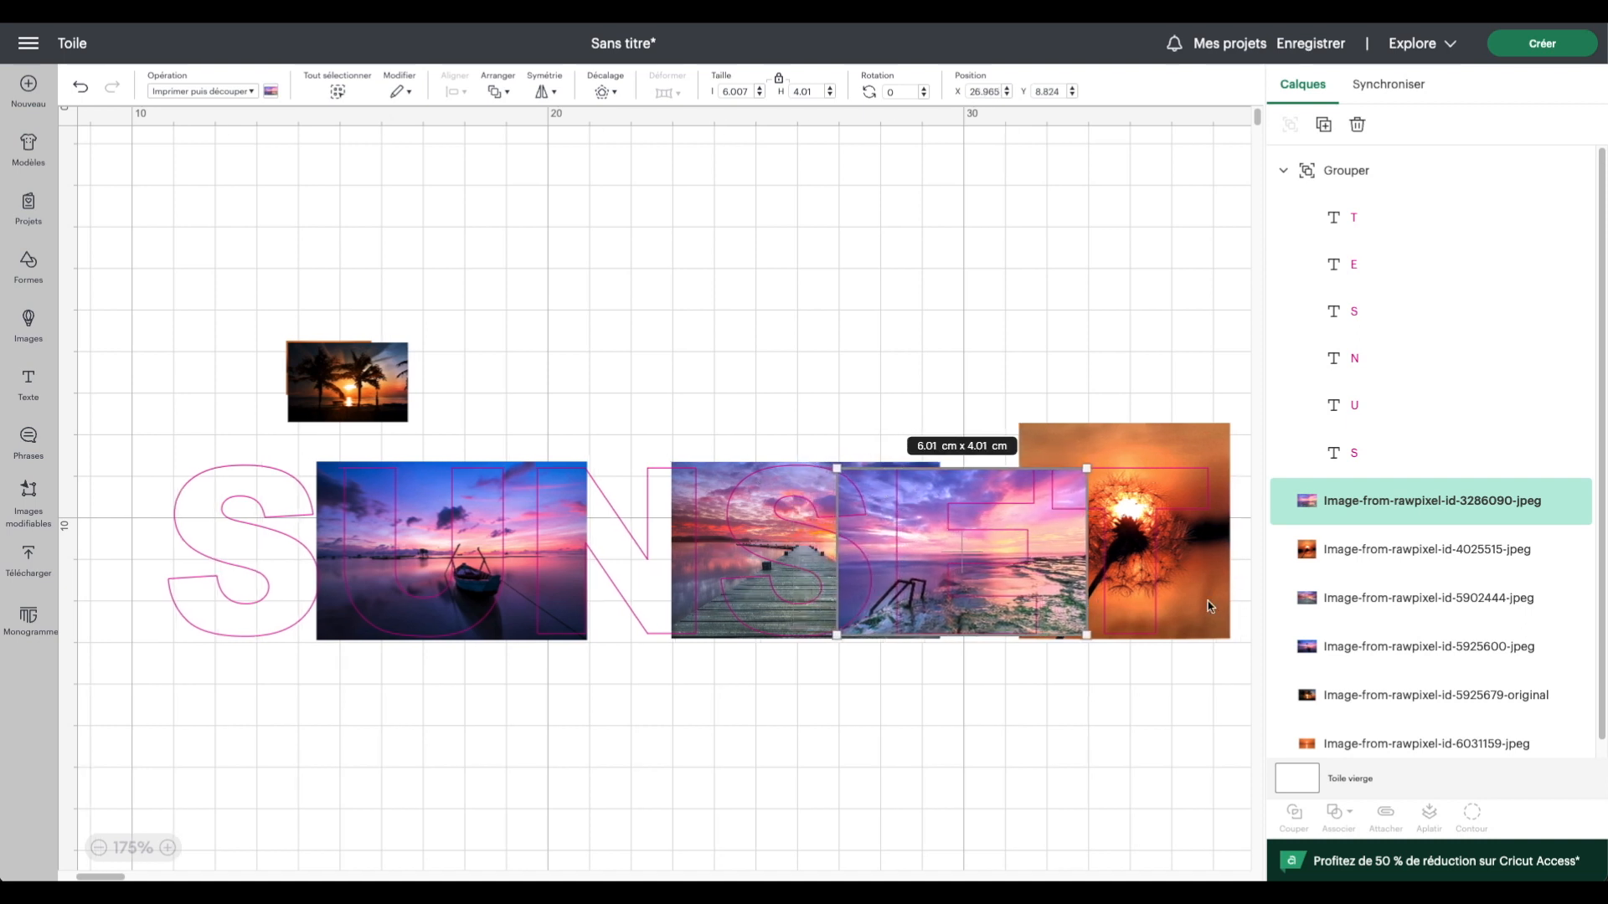
# Hide the dandelion photo and the pier photo on the canvas.
pyautogui.click(1202, 613)
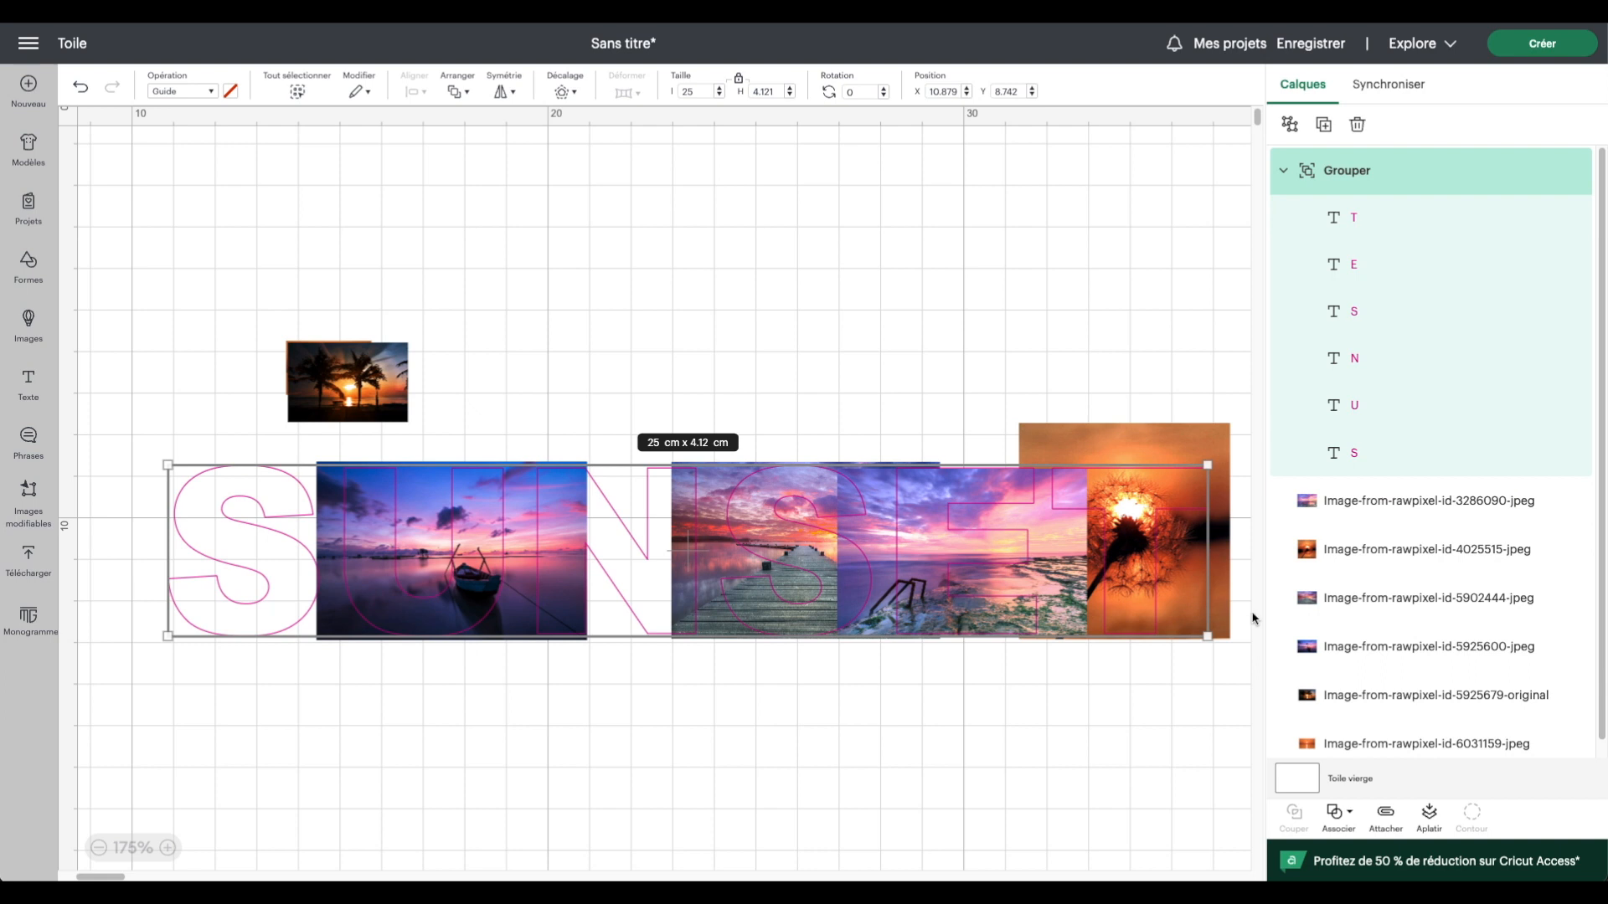
pyautogui.click(1166, 456)
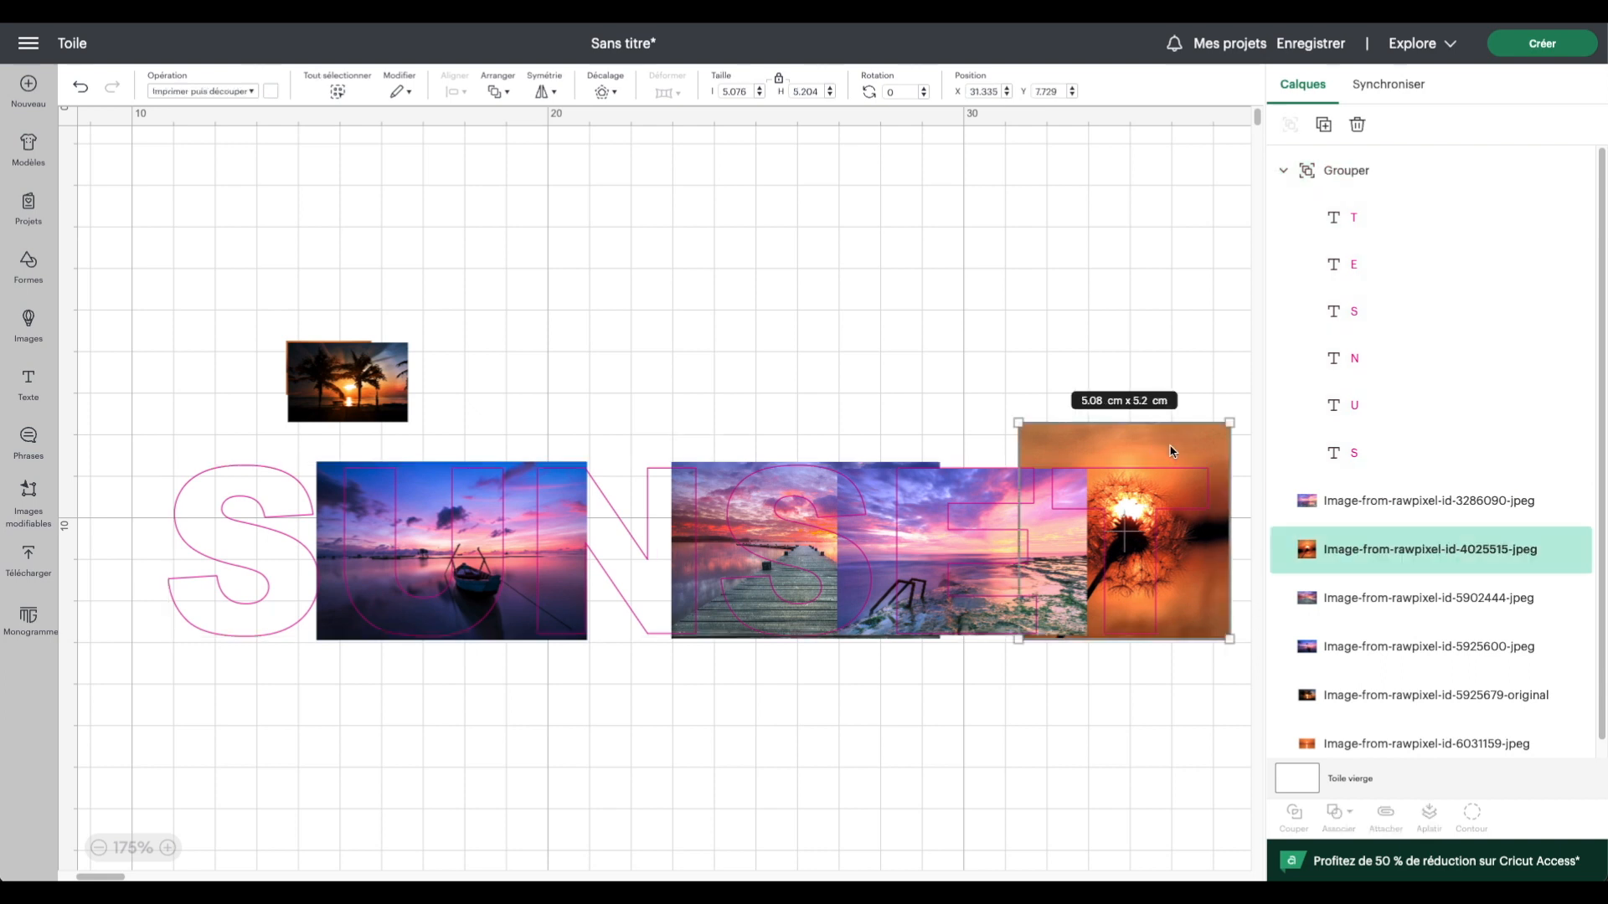
pyautogui.click(1576, 551)
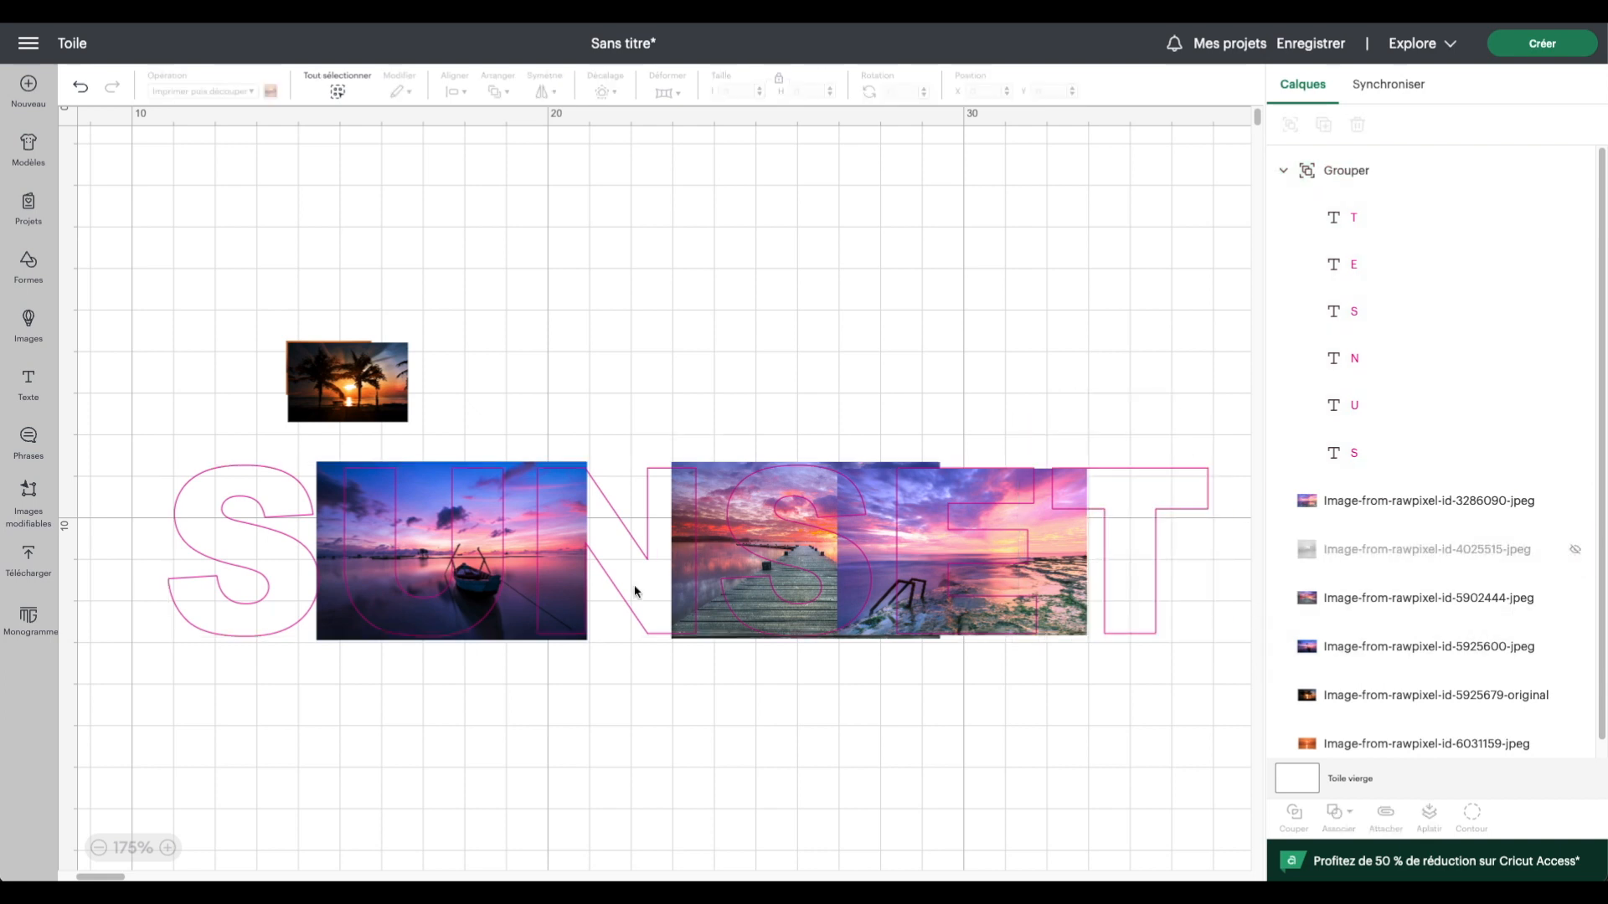
pyautogui.click(1398, 604)
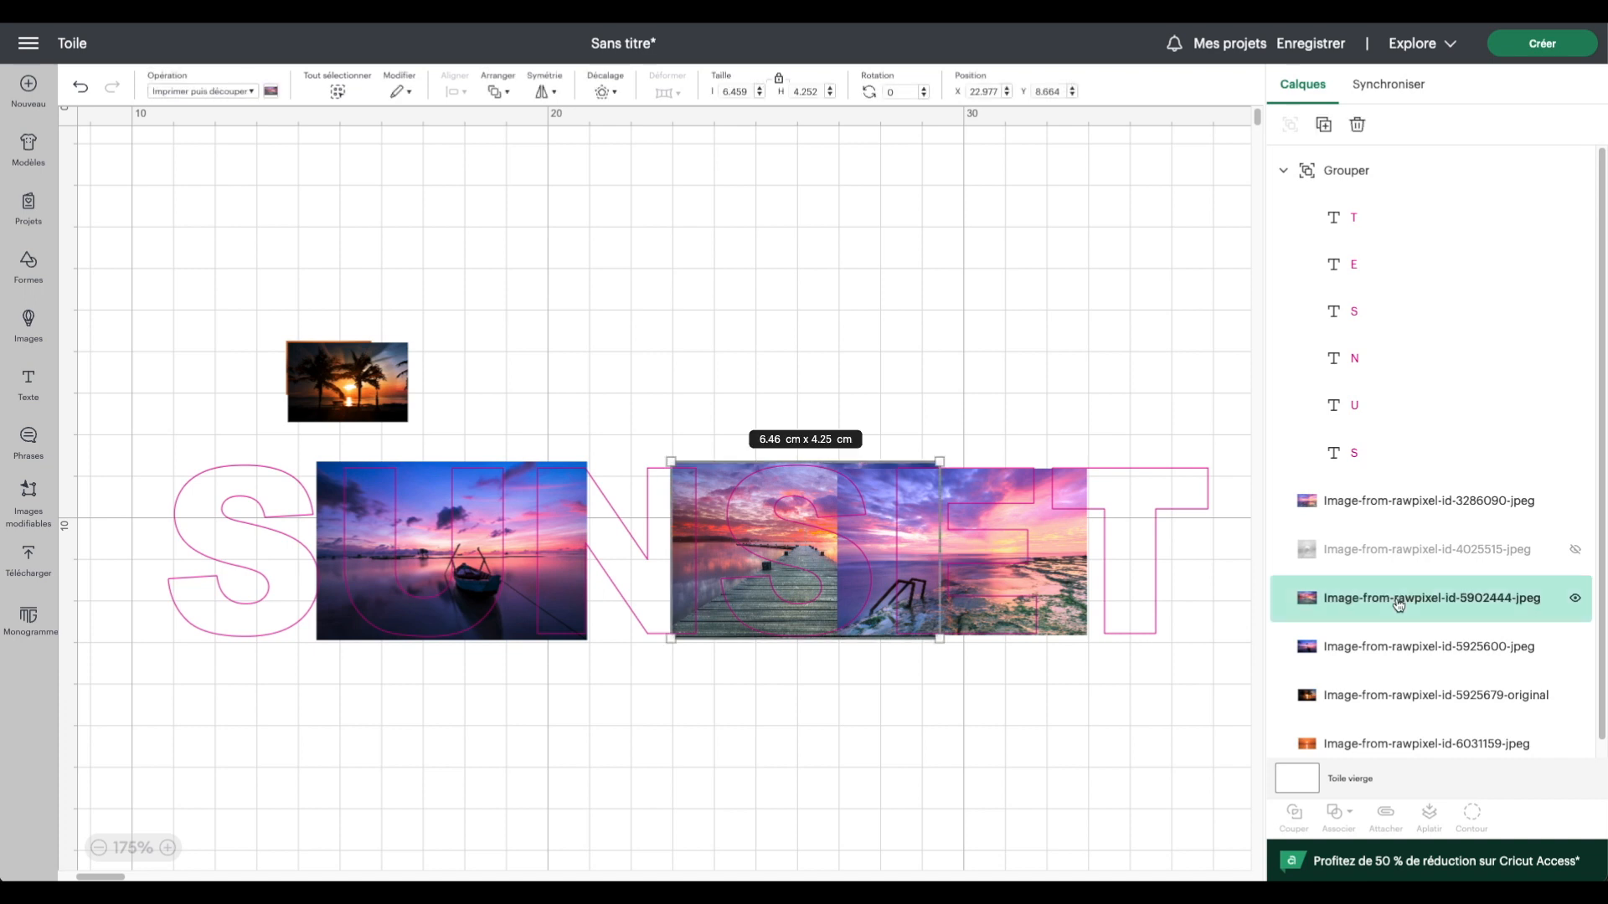
pyautogui.click(1573, 599)
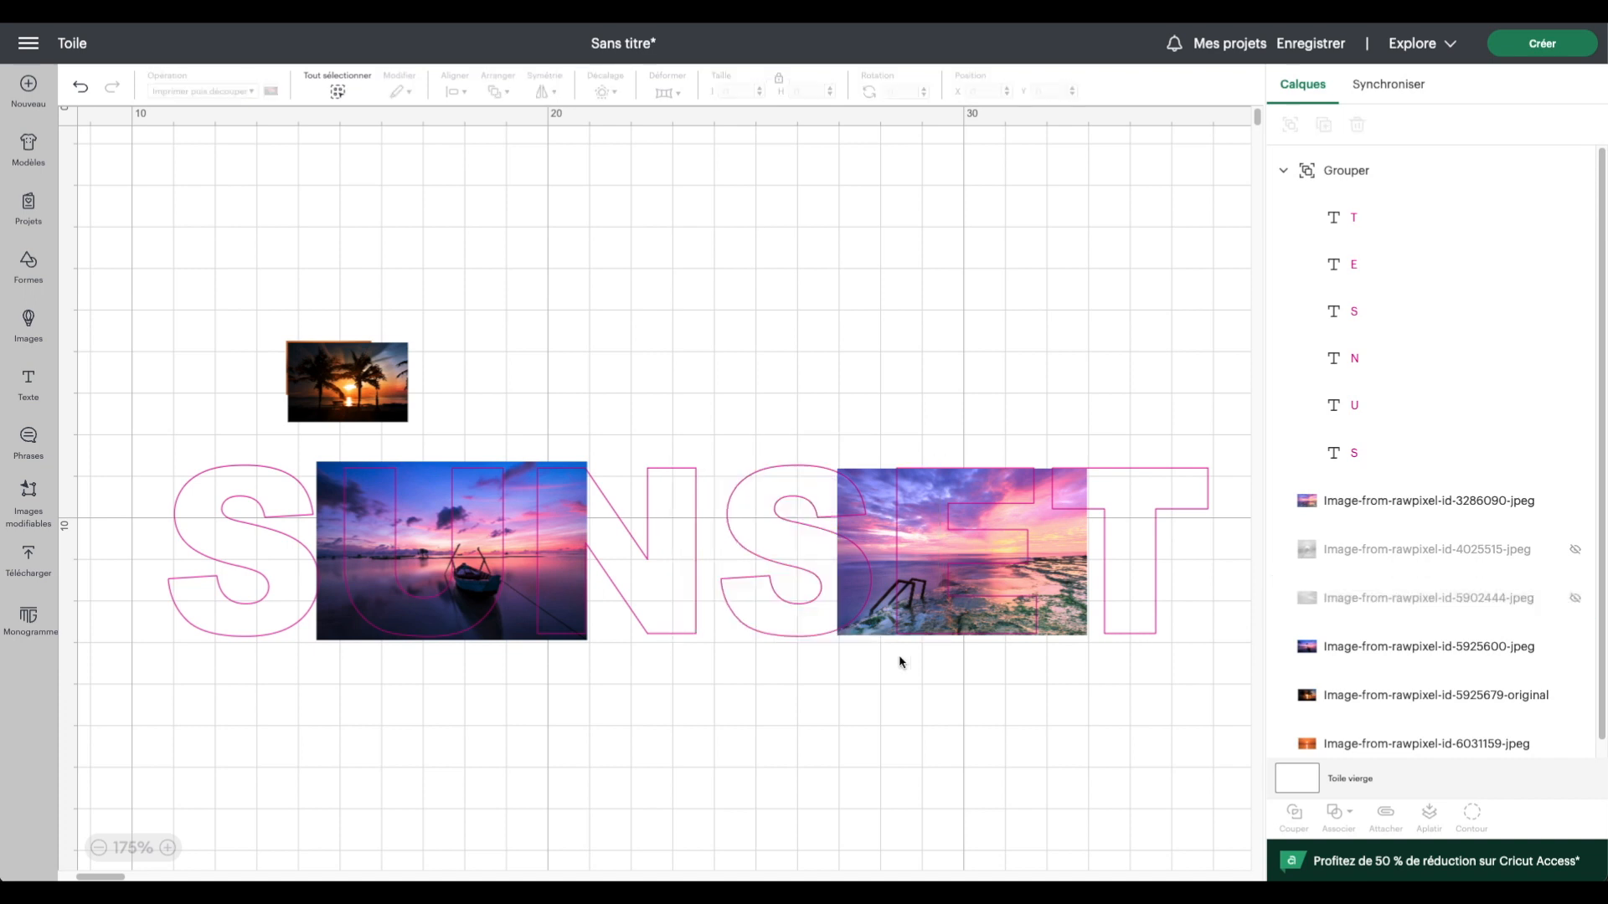
pyautogui.click(1062, 594)
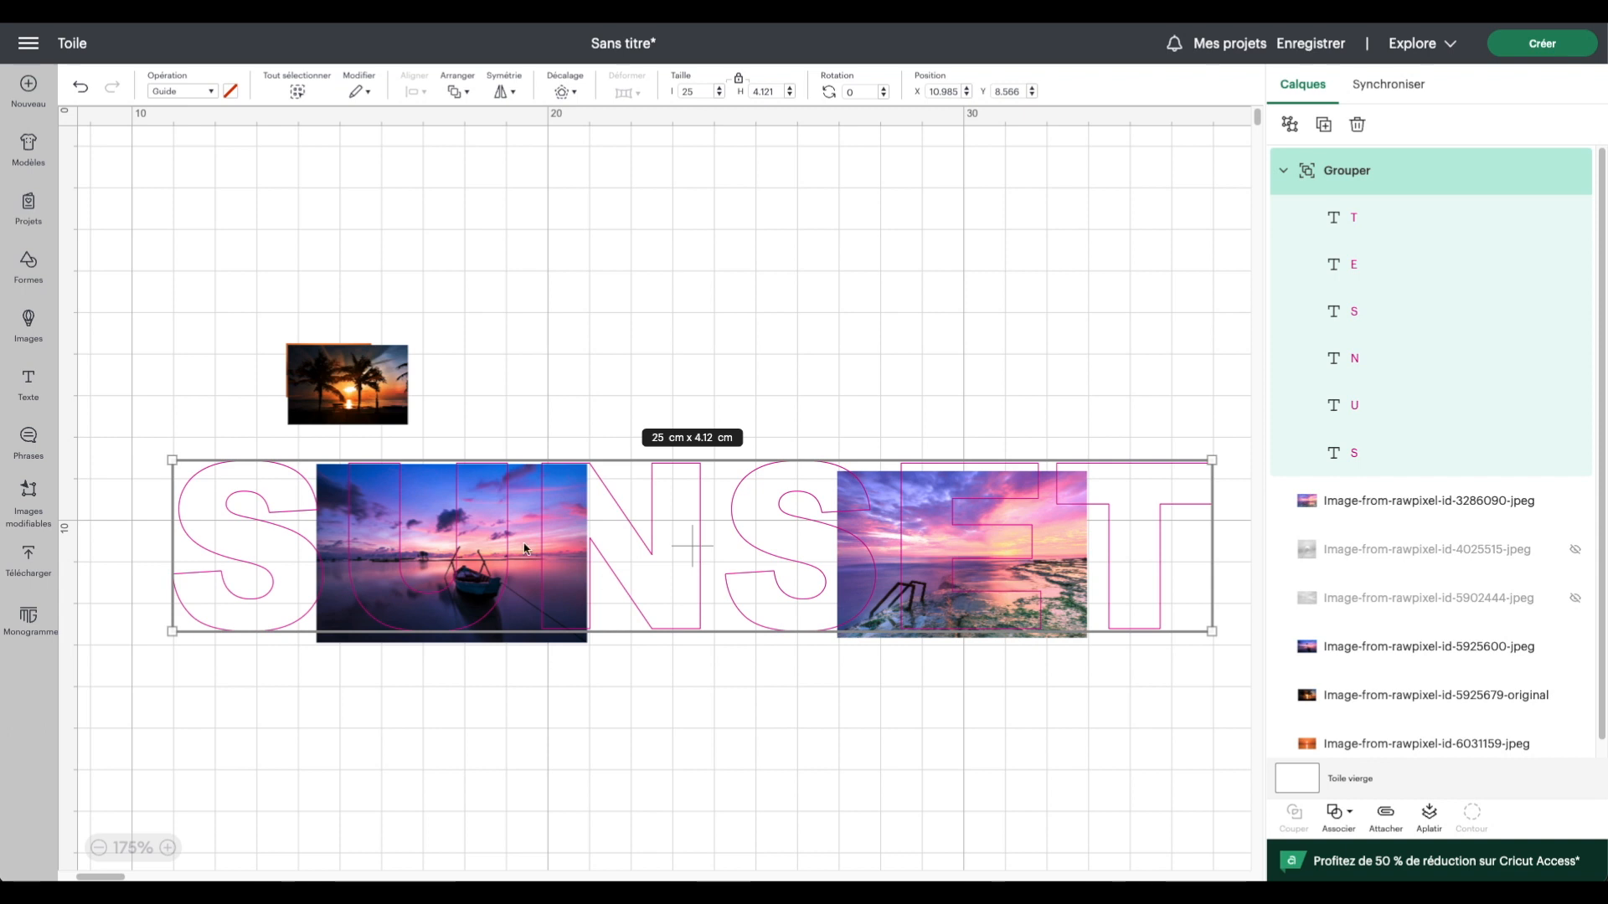
pyautogui.scroll(-1, 159, 218)
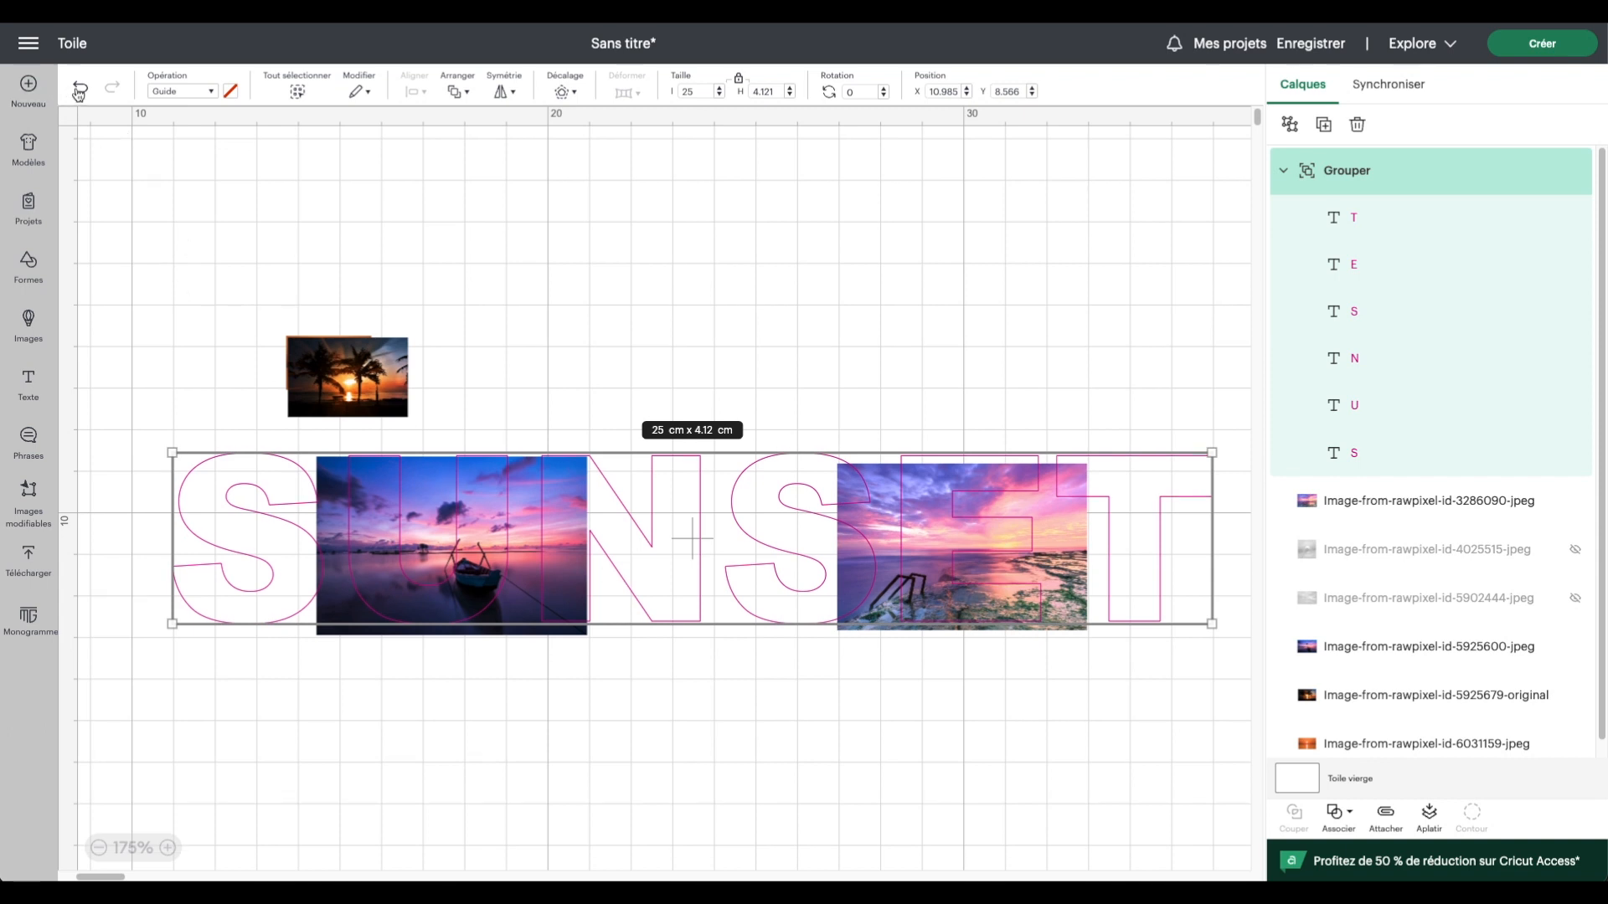
pyautogui.click(79, 89)
# Enlarge the rocky coast photo to about 6.2 × 4.1 cm and nudge it up so it covers the E.
pyautogui.click(1374, 503)
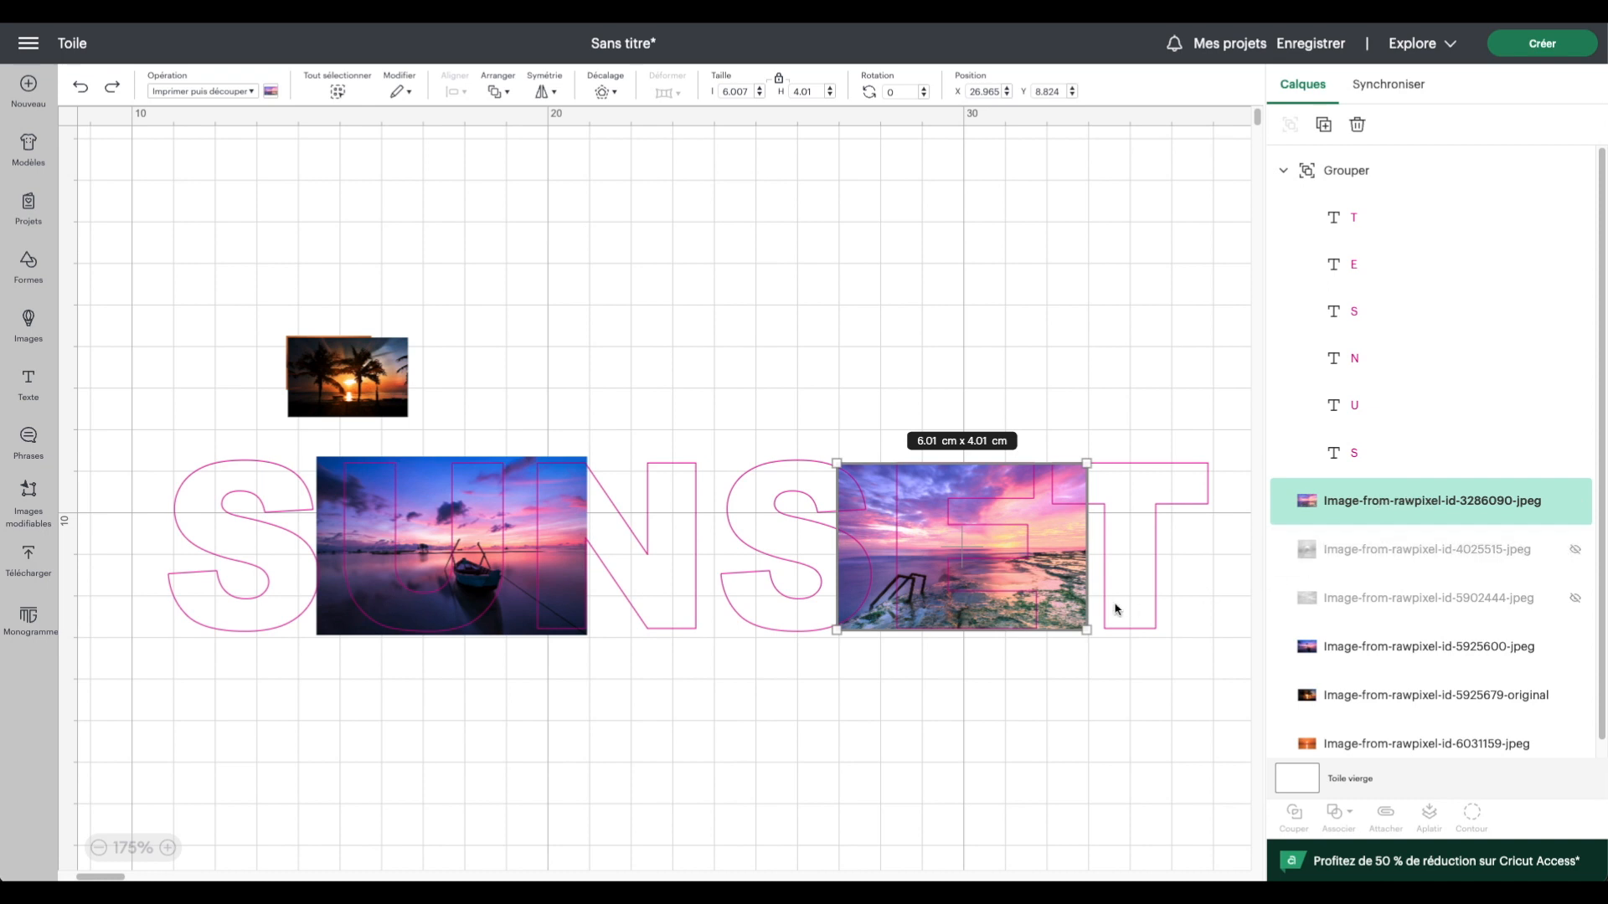
pyautogui.moveTo(1086, 630); pyautogui.dragTo(1095, 636)
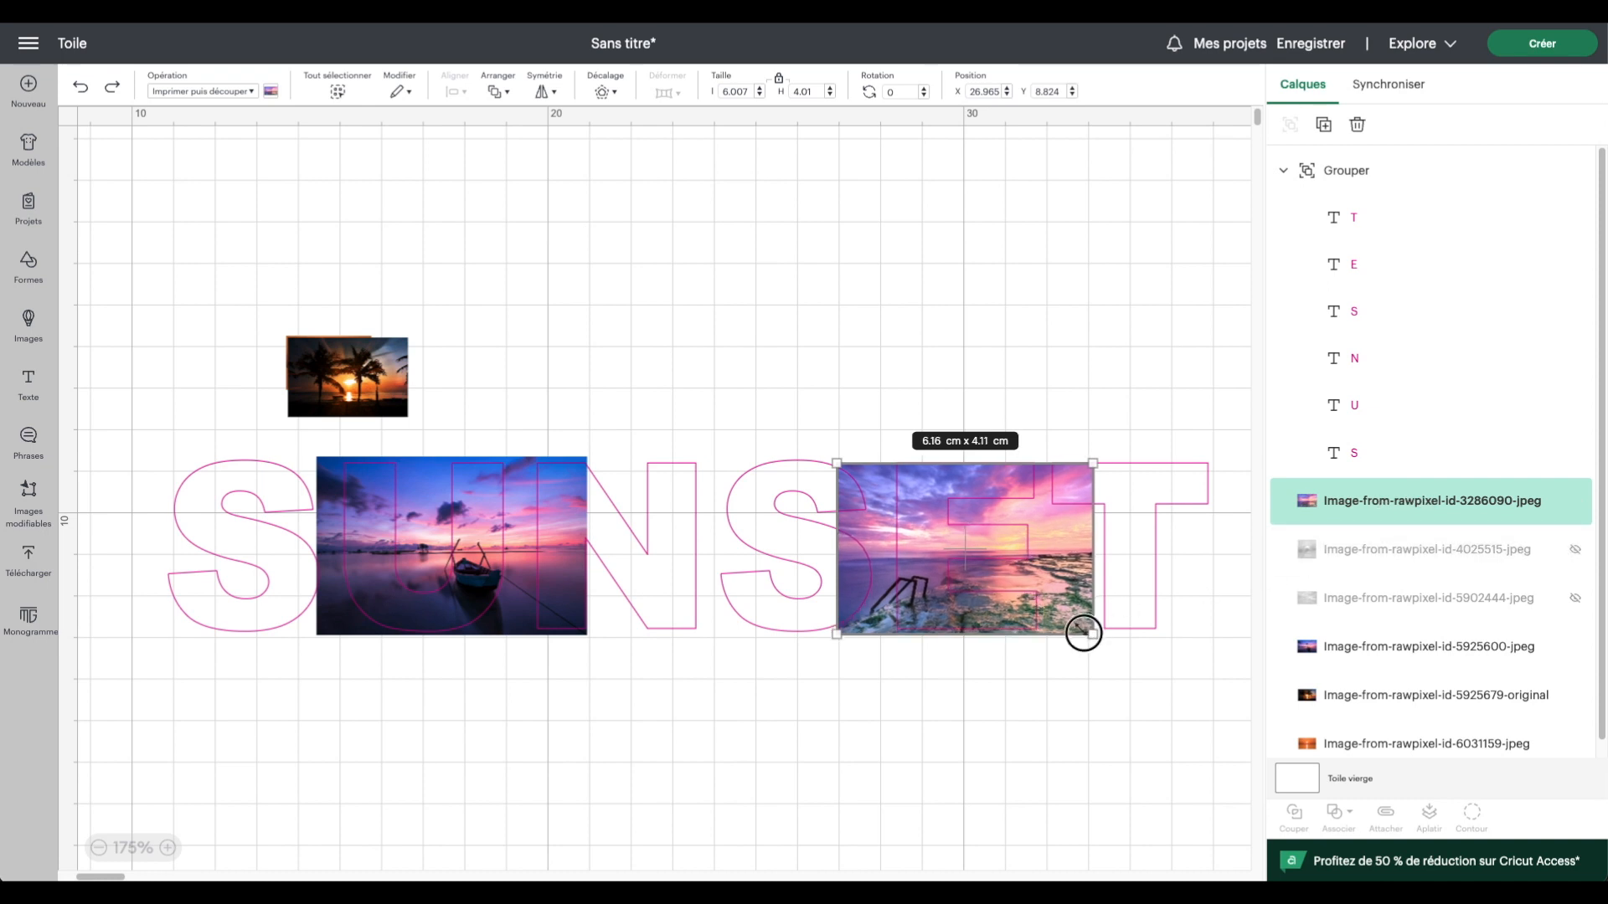
pyautogui.moveTo(1070, 553); pyautogui.dragTo(1071, 546)
# Move the palm tree photo to about X 10.4, Y 5.8 cm and show the hidden dandelion and pier photos again.
pyautogui.hscroll(1, 1071, 545)
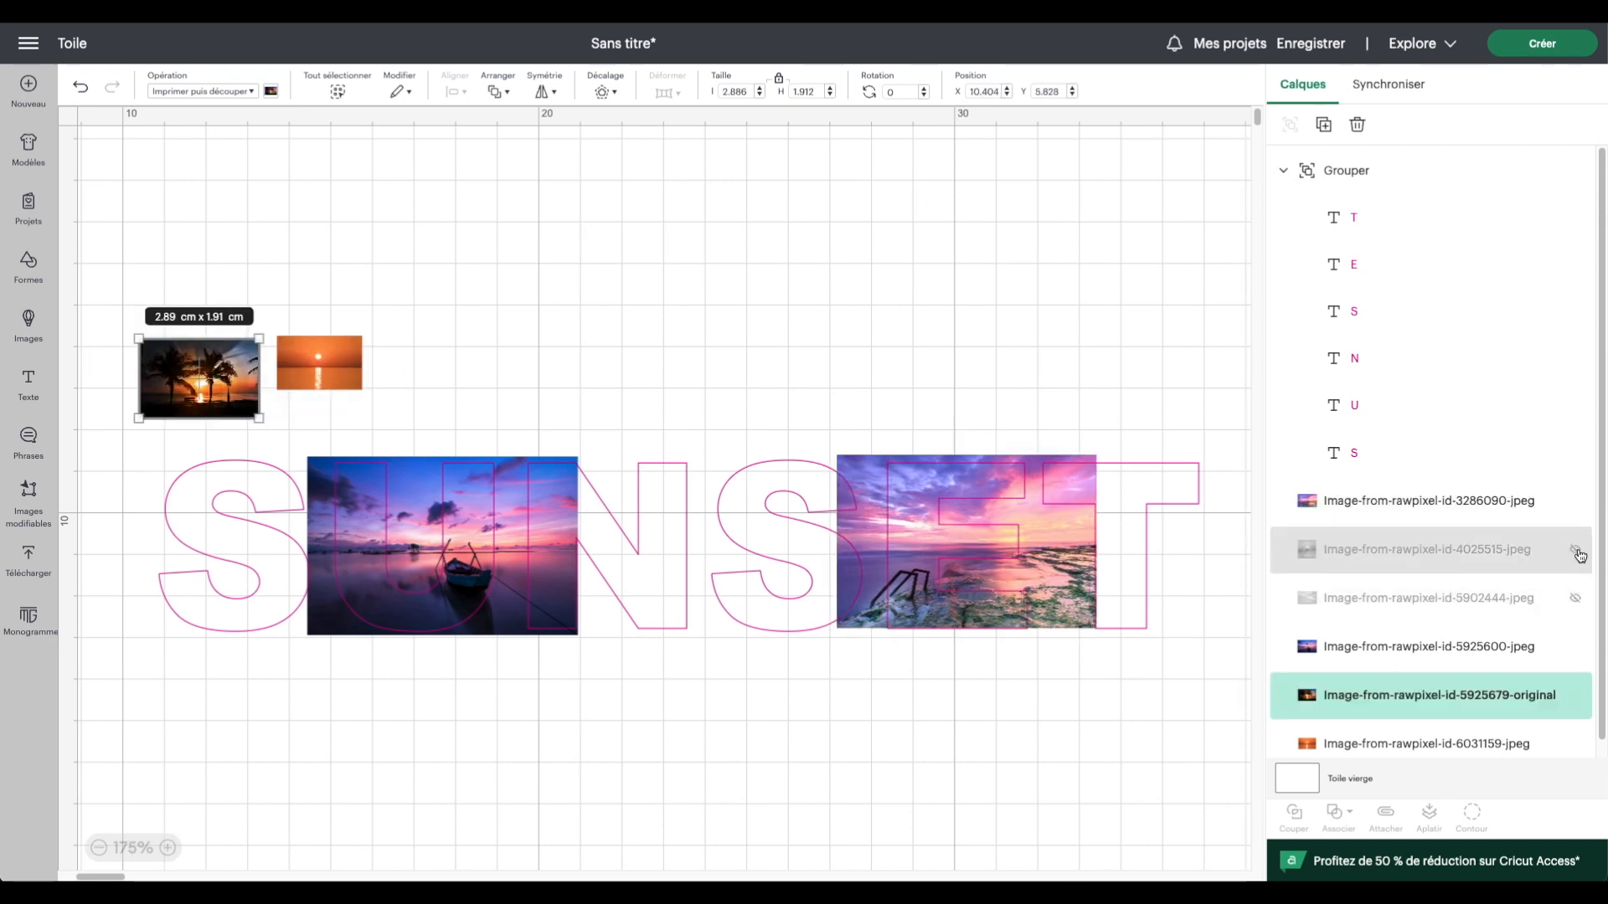
pyautogui.click(1575, 552)
pyautogui.click(1576, 600)
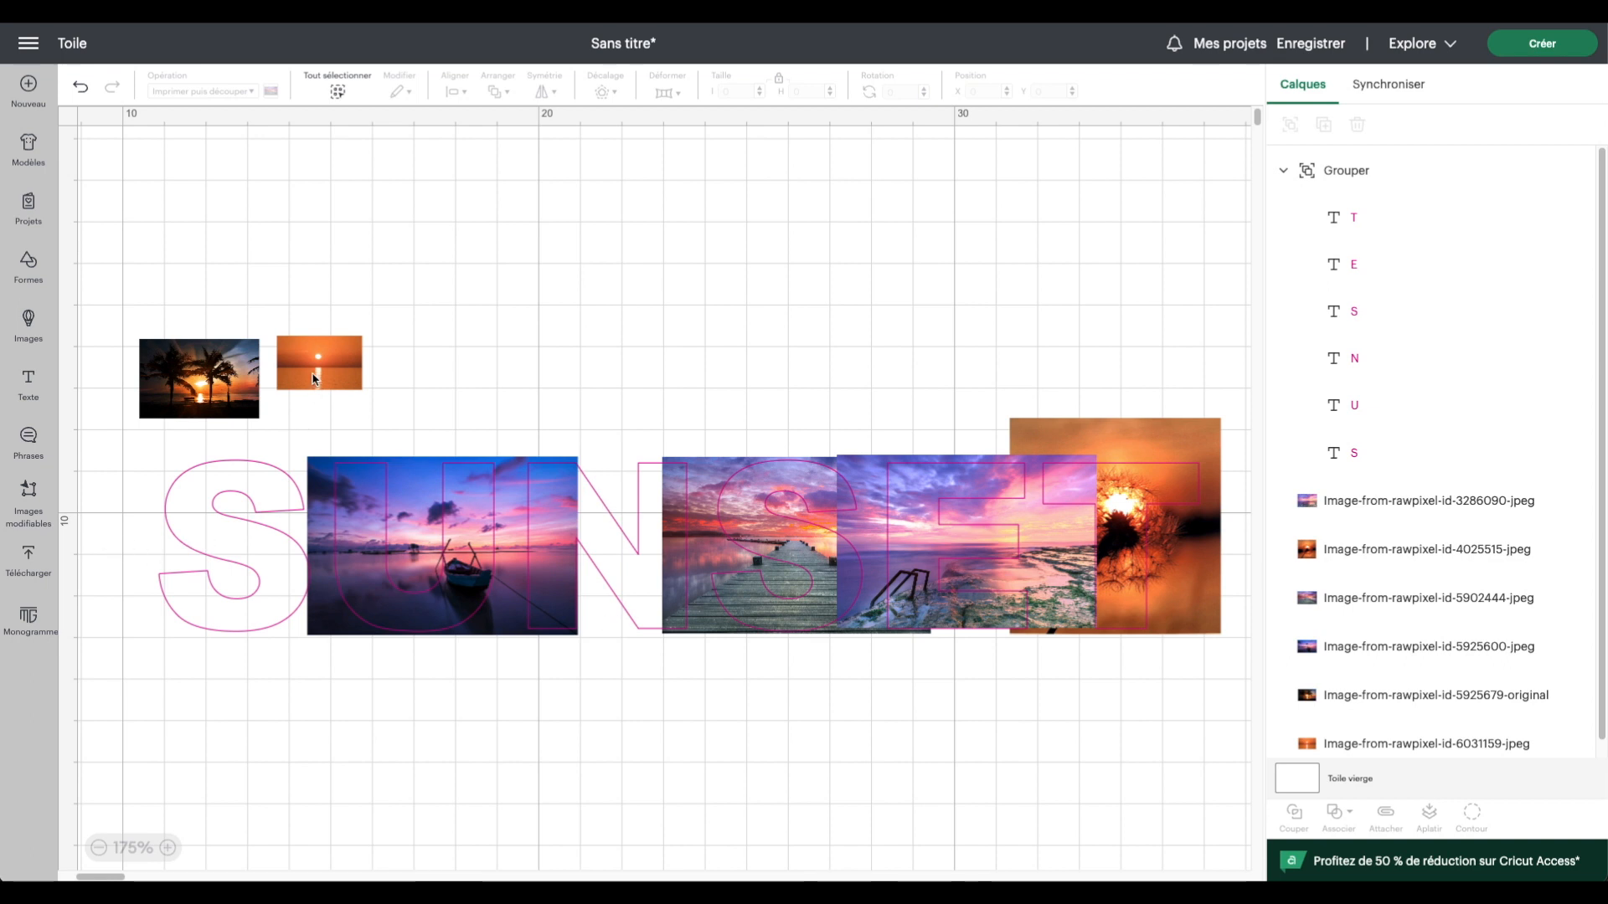
# Move the dandelion photo off the T to above the word and place the small orange sea sunset photo over the T instead.
pyautogui.moveTo(302, 371); pyautogui.dragTo(1123, 399)
pyautogui.moveTo(1160, 454); pyautogui.dragTo(625, 204)
pyautogui.moveTo(1153, 373); pyautogui.dragTo(1123, 506)
pyautogui.click(1033, 589)
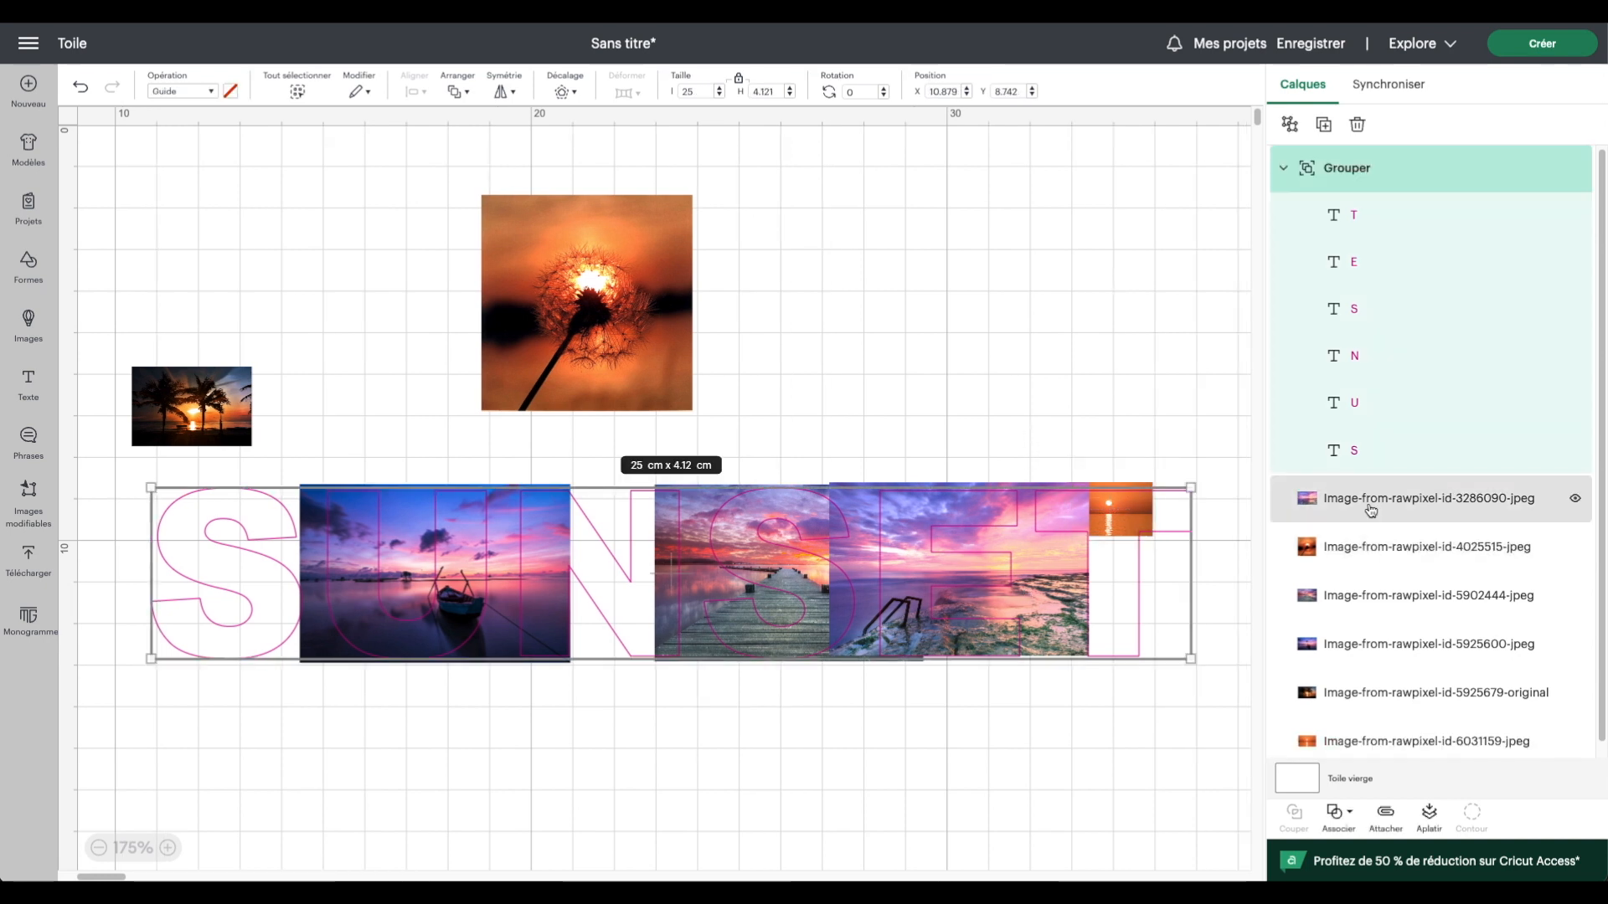
# Hide the rocky coast photo, then enlarge the orange sea photo to about 6.9 × 4.4 cm and position it over the T.
pyautogui.click(1385, 610)
pyautogui.click(1574, 498)
pyautogui.click(1091, 525)
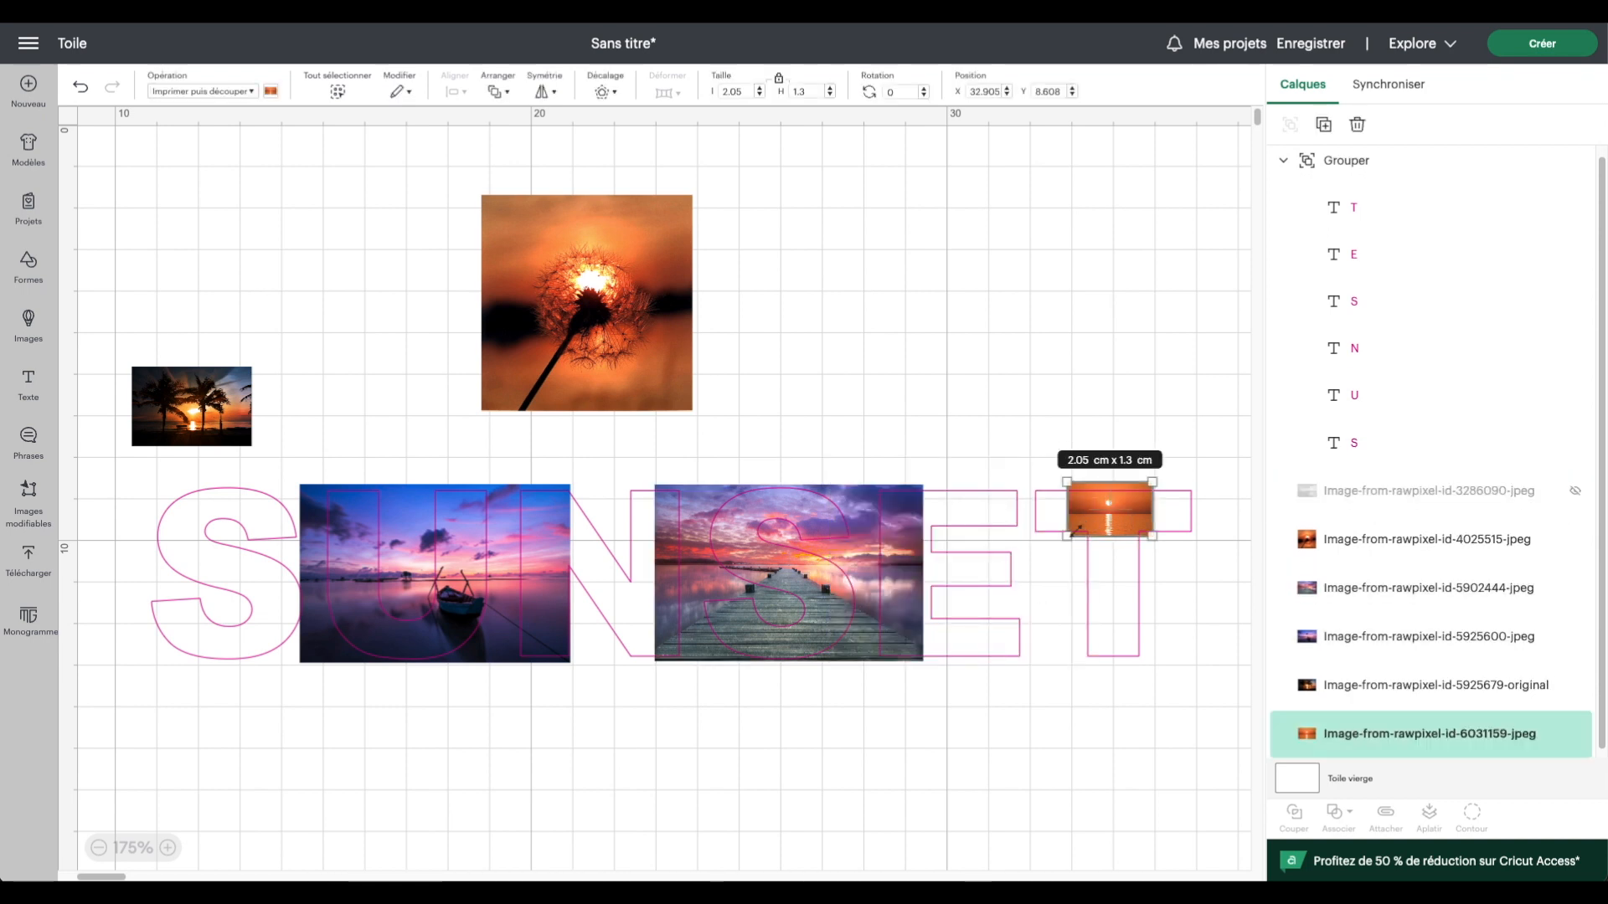
pyautogui.moveTo(1067, 536); pyautogui.dragTo(864, 664)
pyautogui.moveTo(1058, 617); pyautogui.dragTo(1165, 597)
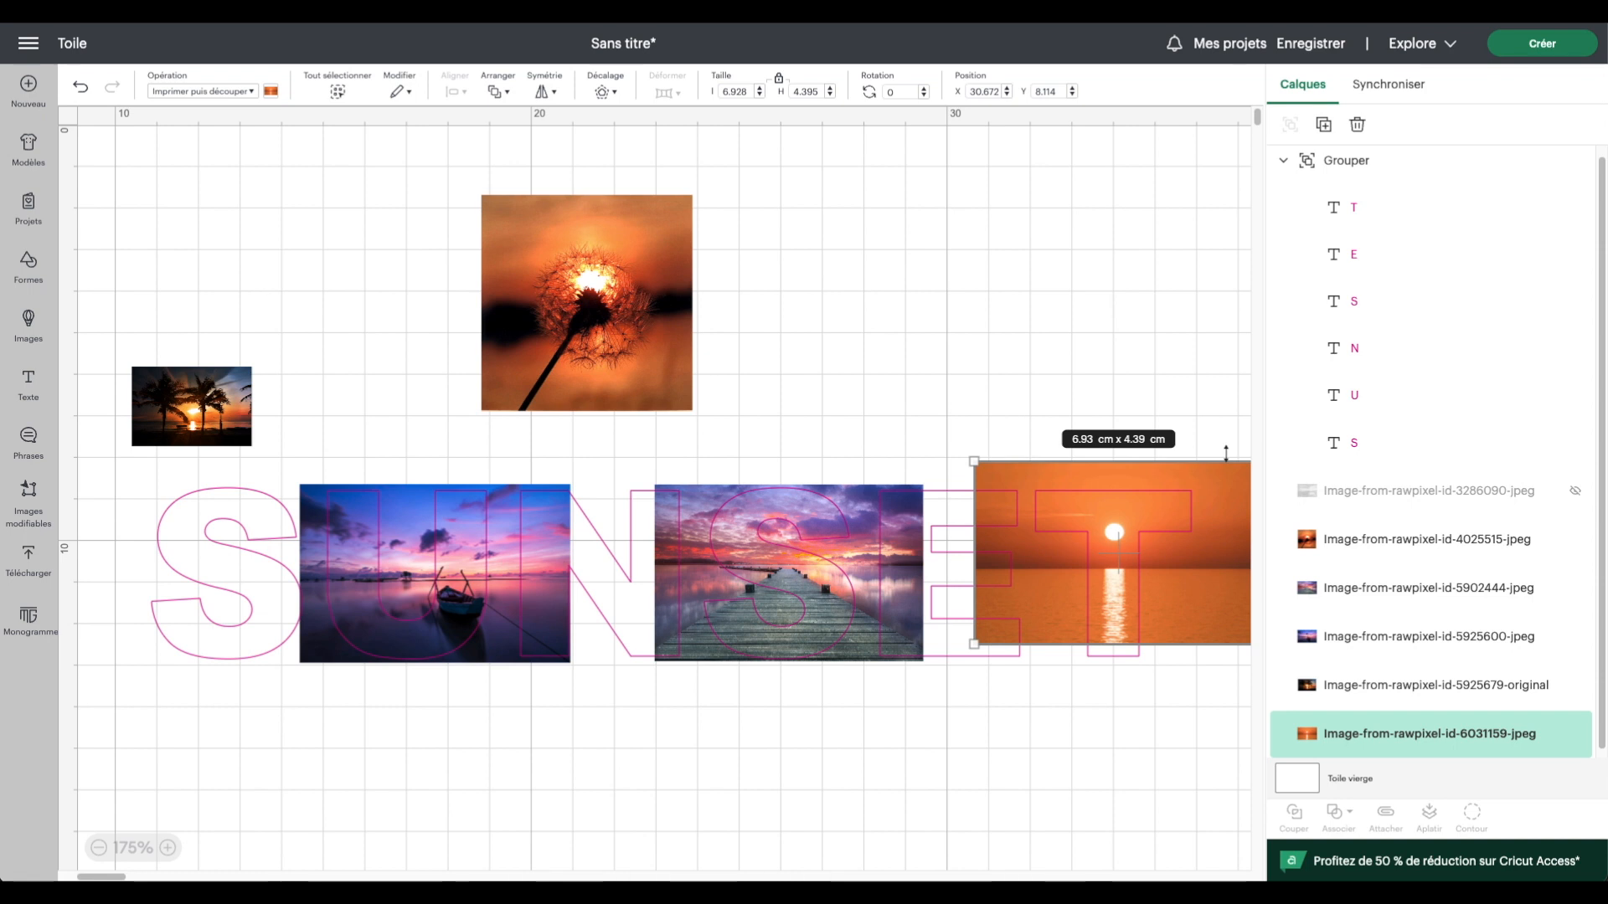
# Align the orange sea photo and the T along their bottom edges, then enlarge the photo to about 7.5 × 4.8 cm.
pyautogui.keyDown('shift'); pyautogui.click(1340, 221); pyautogui.keyUp('shift')
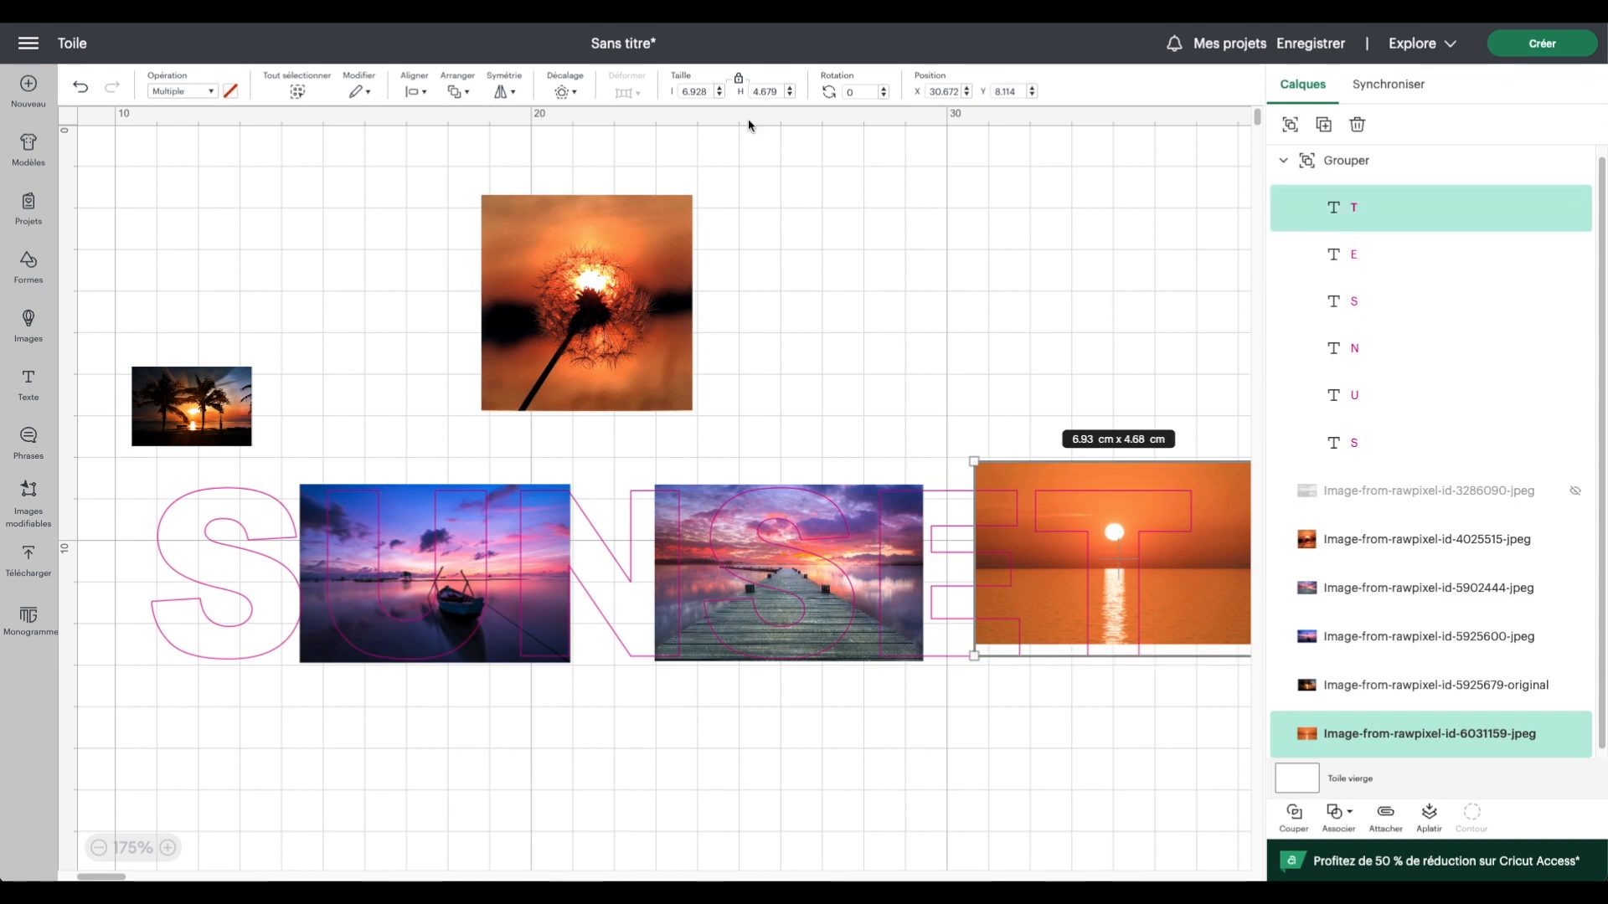
pyautogui.click(419, 97)
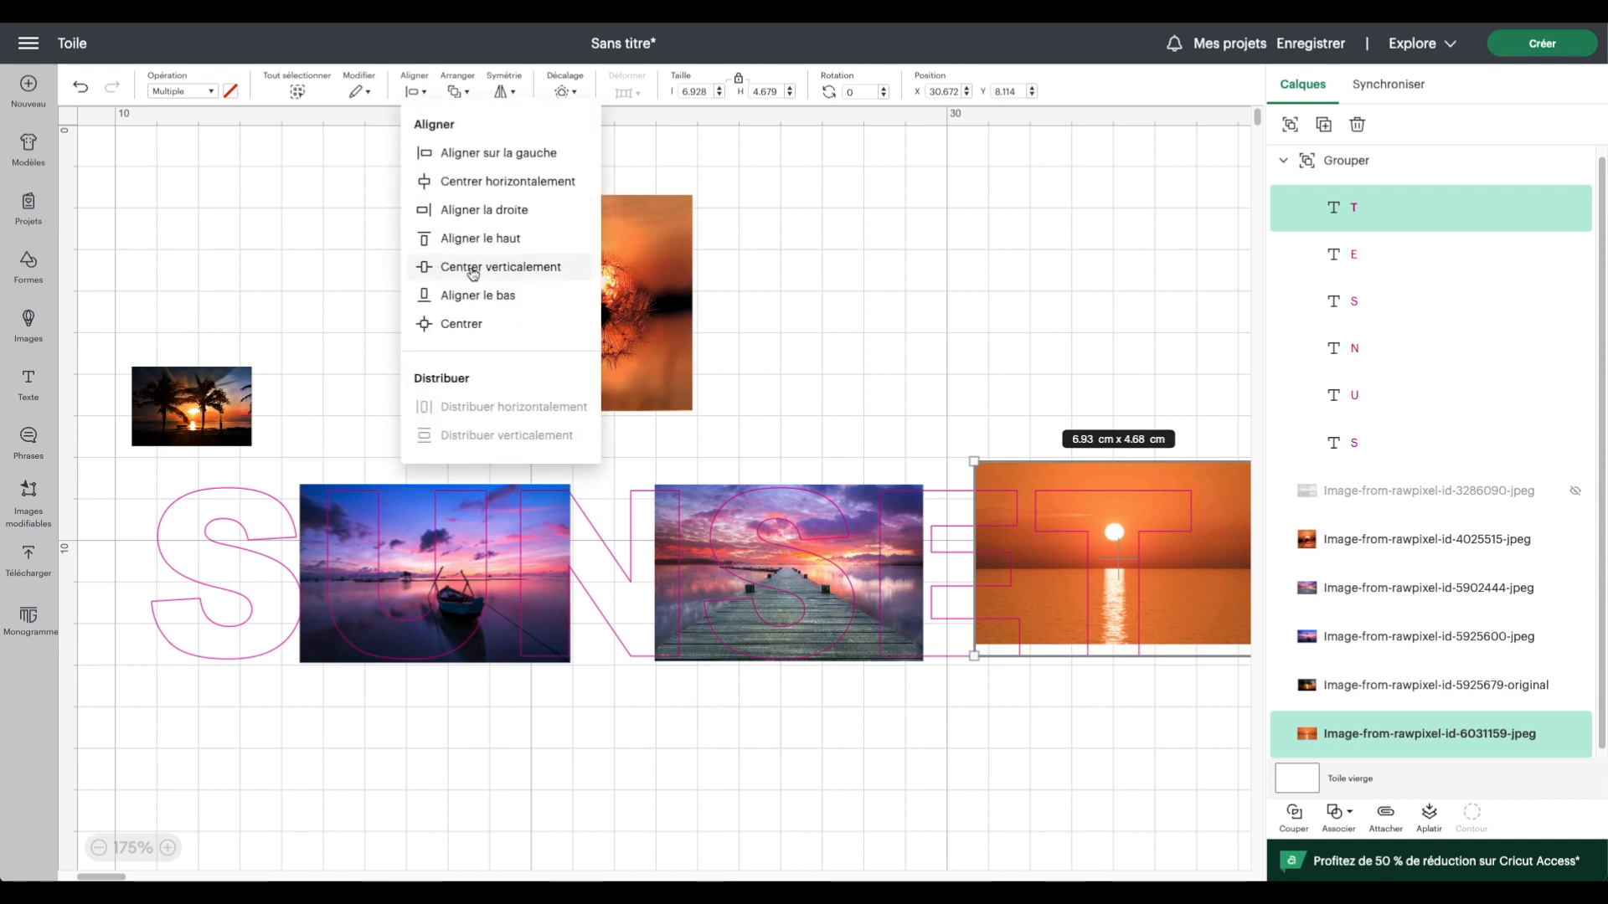
pyautogui.click(458, 295)
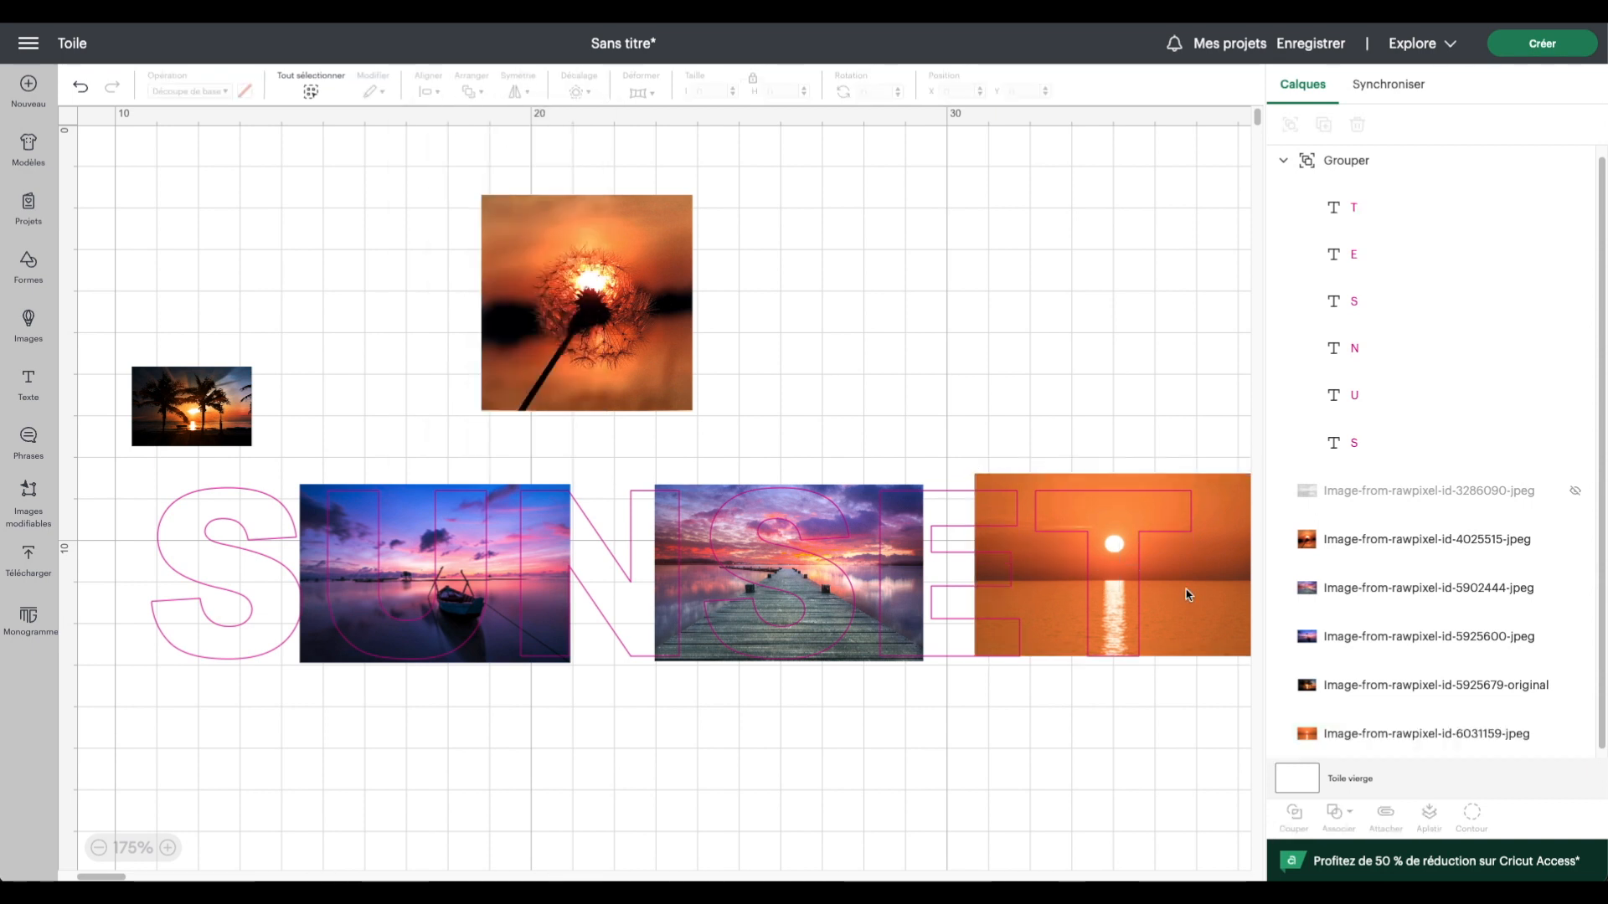
pyautogui.click(1123, 483)
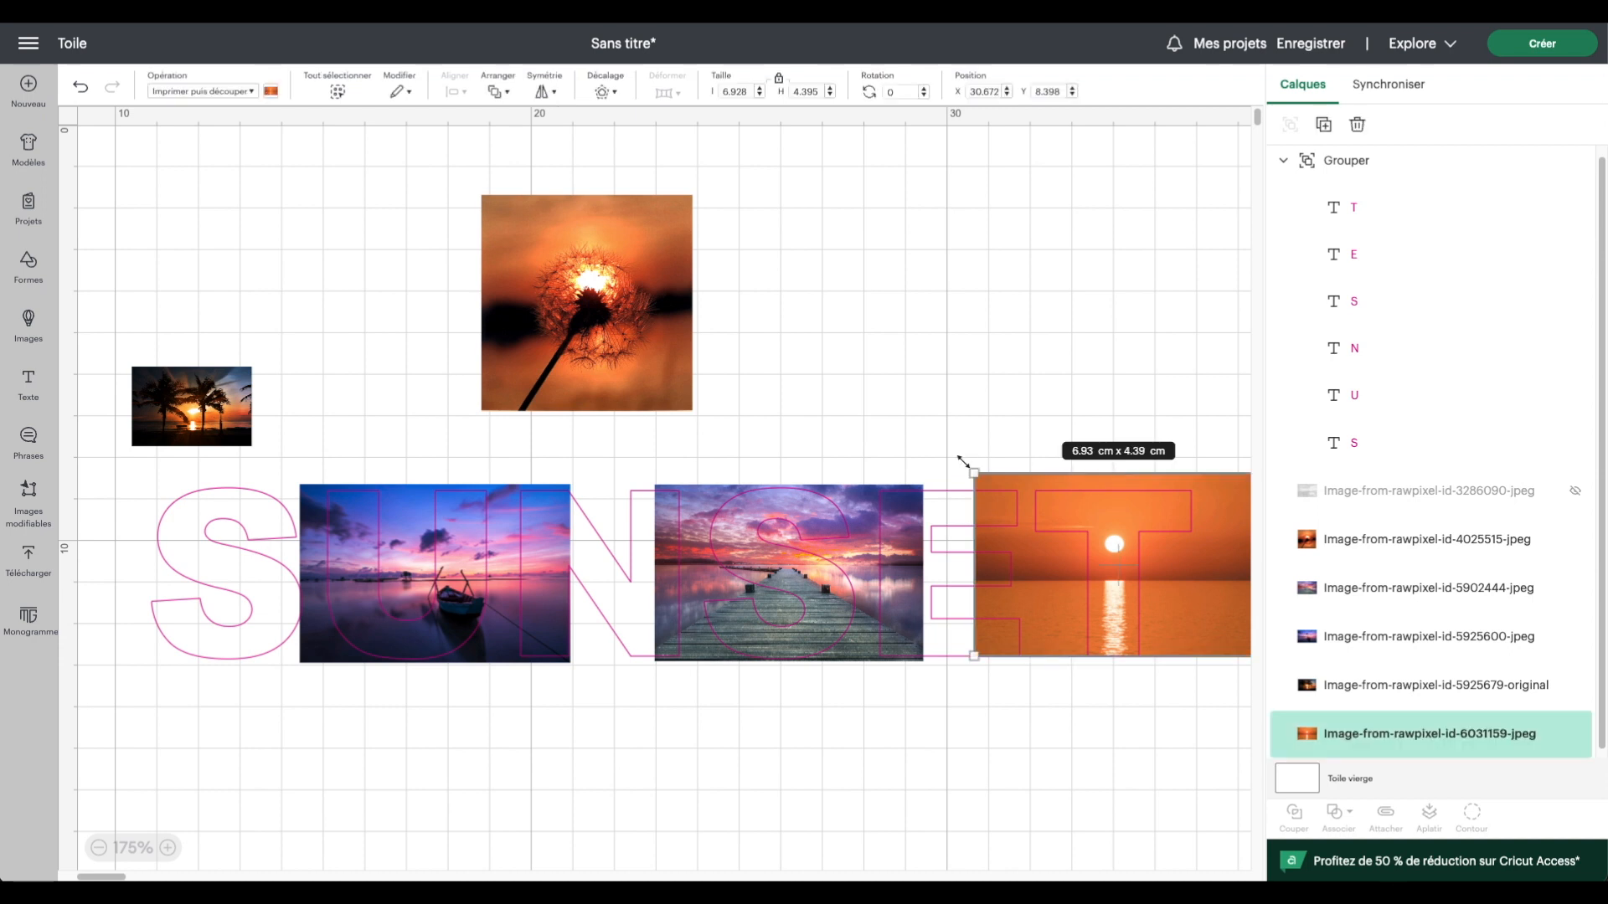
pyautogui.moveTo(968, 469); pyautogui.dragTo(942, 450)
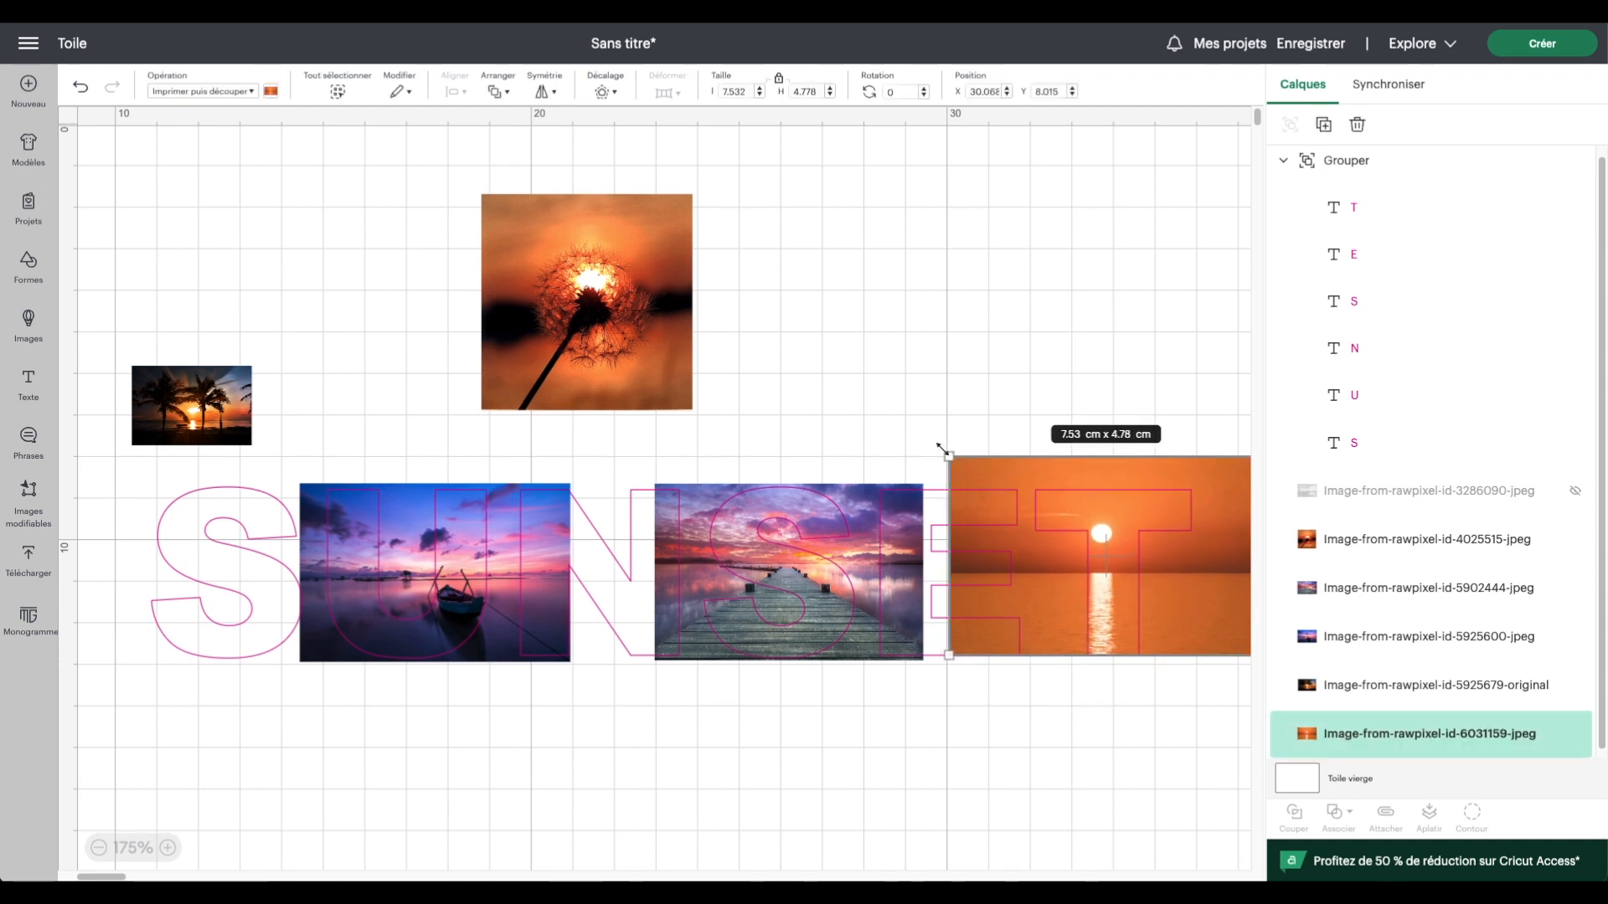
# Nudge the orange sea photo right to about X 30.4 cm, centring the sun on the T, and show the rocky coast photo again.
pyautogui.press('Right')
pyautogui.press('Right')
pyautogui.press('Right')
pyautogui.press('Right')
pyautogui.press('Right')
pyautogui.press('Right')
pyautogui.press('Right')
pyautogui.press('Right')
pyautogui.press('Right')
pyautogui.press('Right')
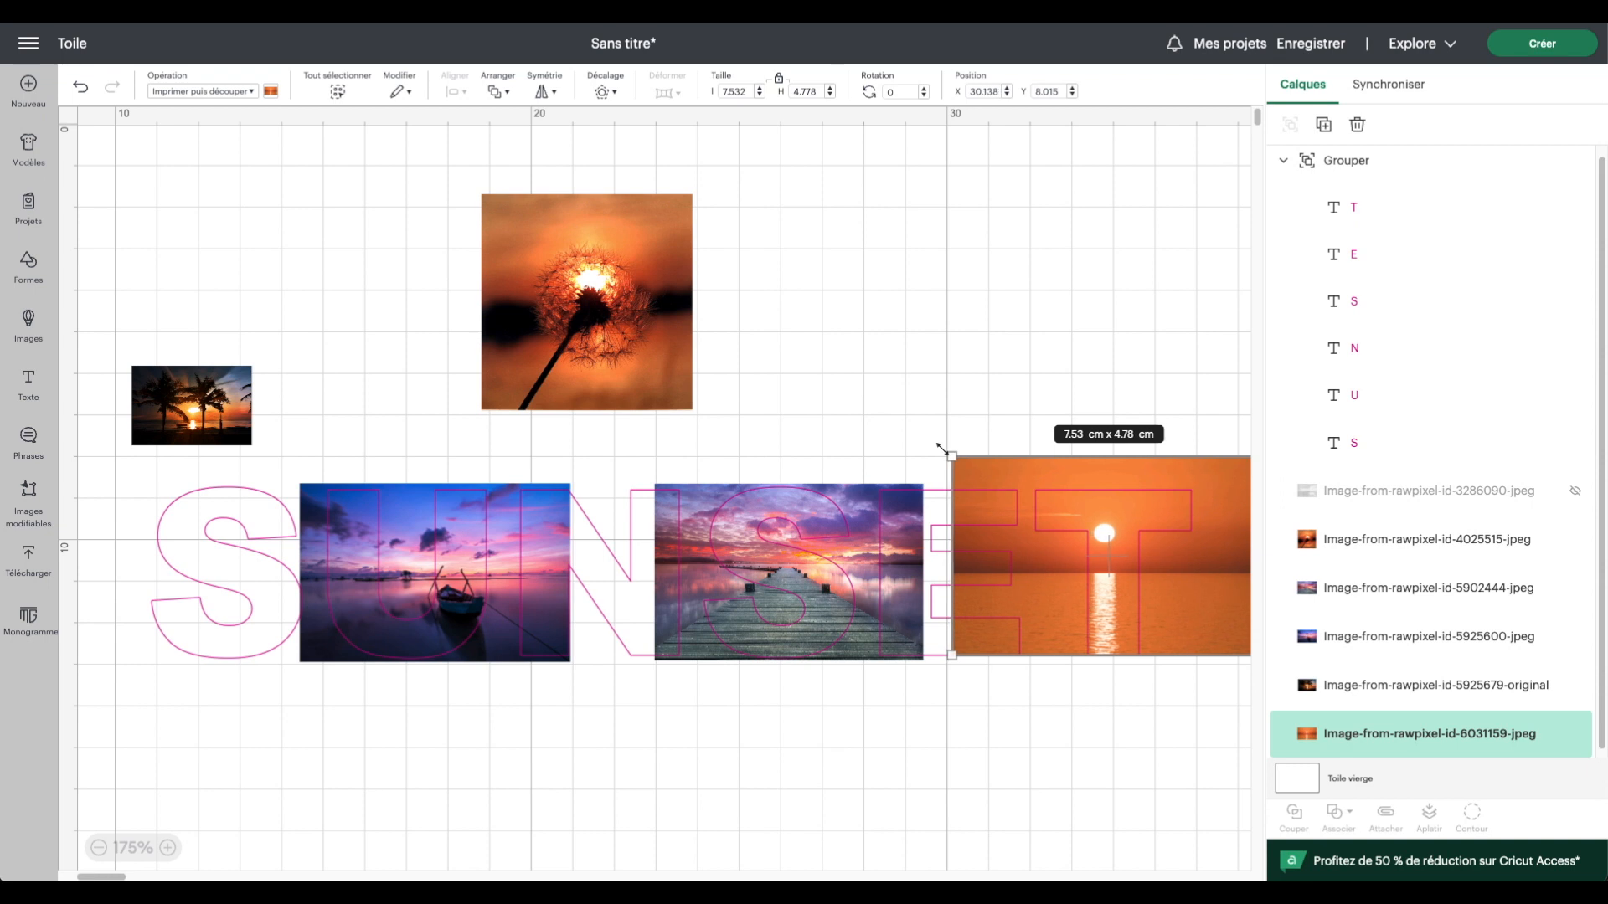
pyautogui.press('Right')
pyautogui.press('Right')
pyautogui.press('Right')
pyautogui.press('Right')
pyautogui.press('Right')
pyautogui.press('Right')
pyautogui.press('Right')
pyautogui.press('Right')
pyautogui.press('Right')
pyautogui.press('Right')
pyautogui.press('Right')
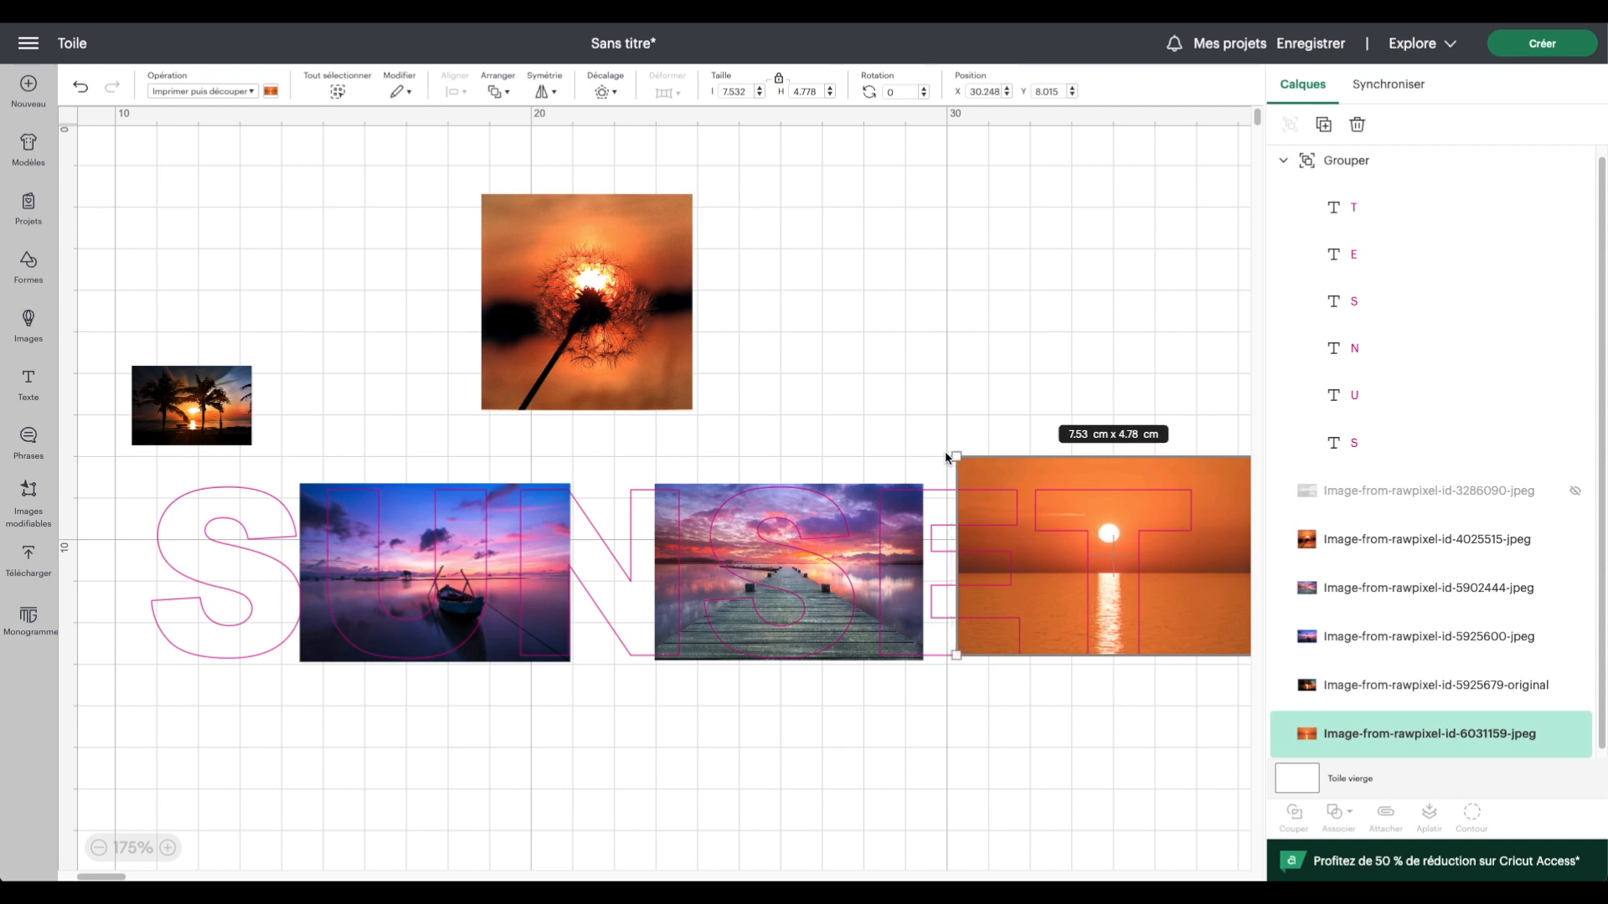
pyautogui.press('Right')
pyautogui.press('Right')
pyautogui.press('Right')
pyautogui.press('Right')
pyautogui.press('Right')
pyautogui.press('Right')
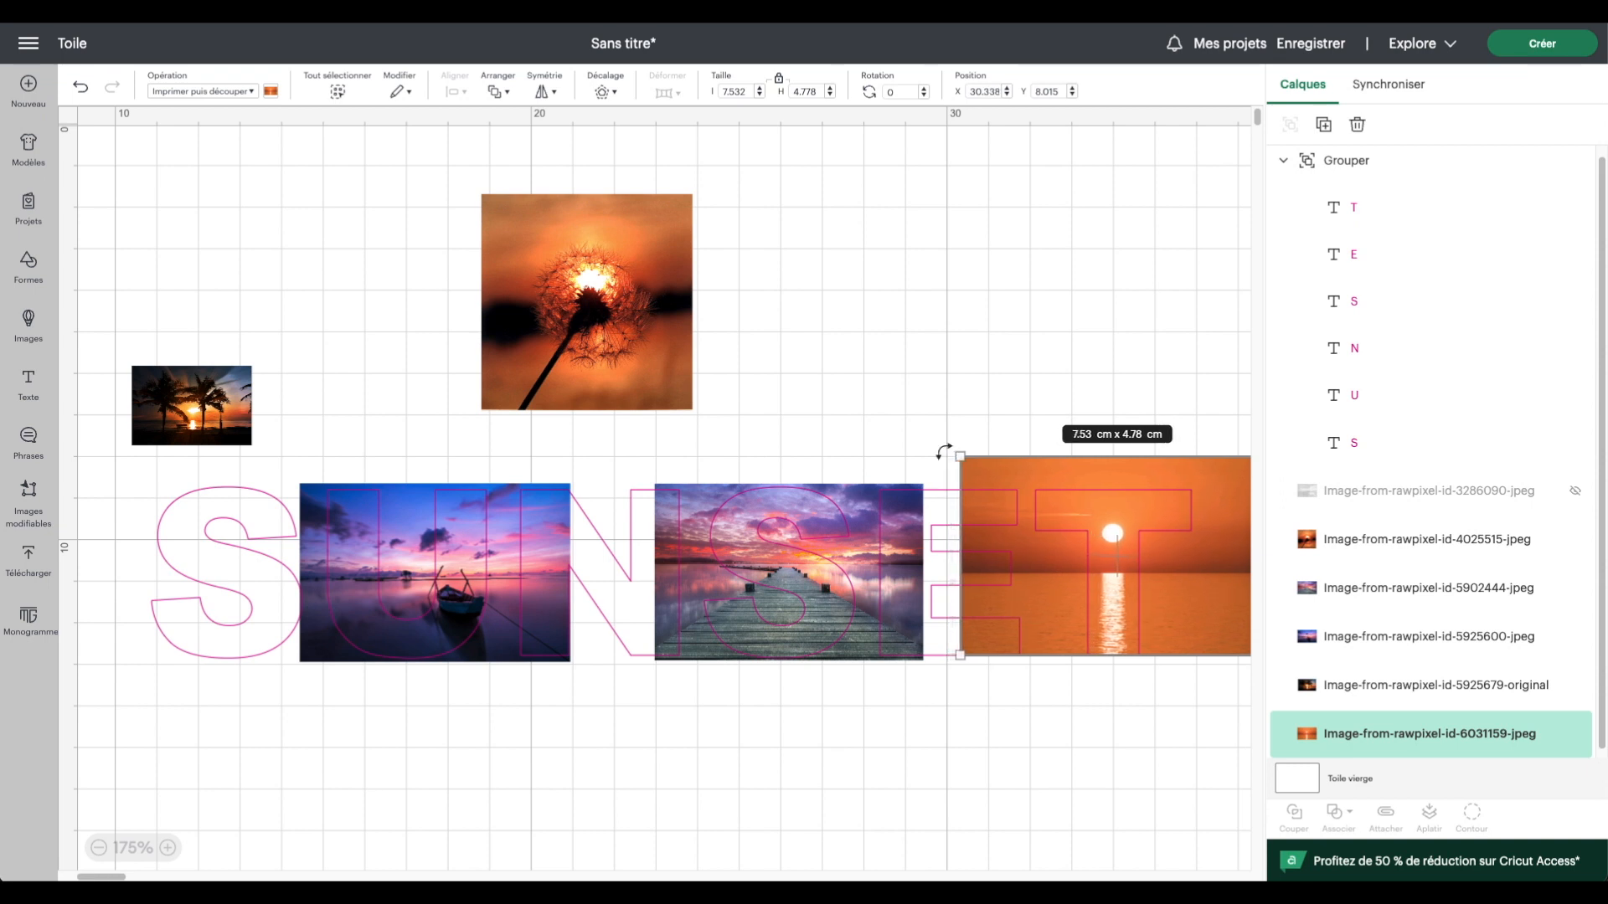
pyautogui.press('Right')
pyautogui.press('Right')
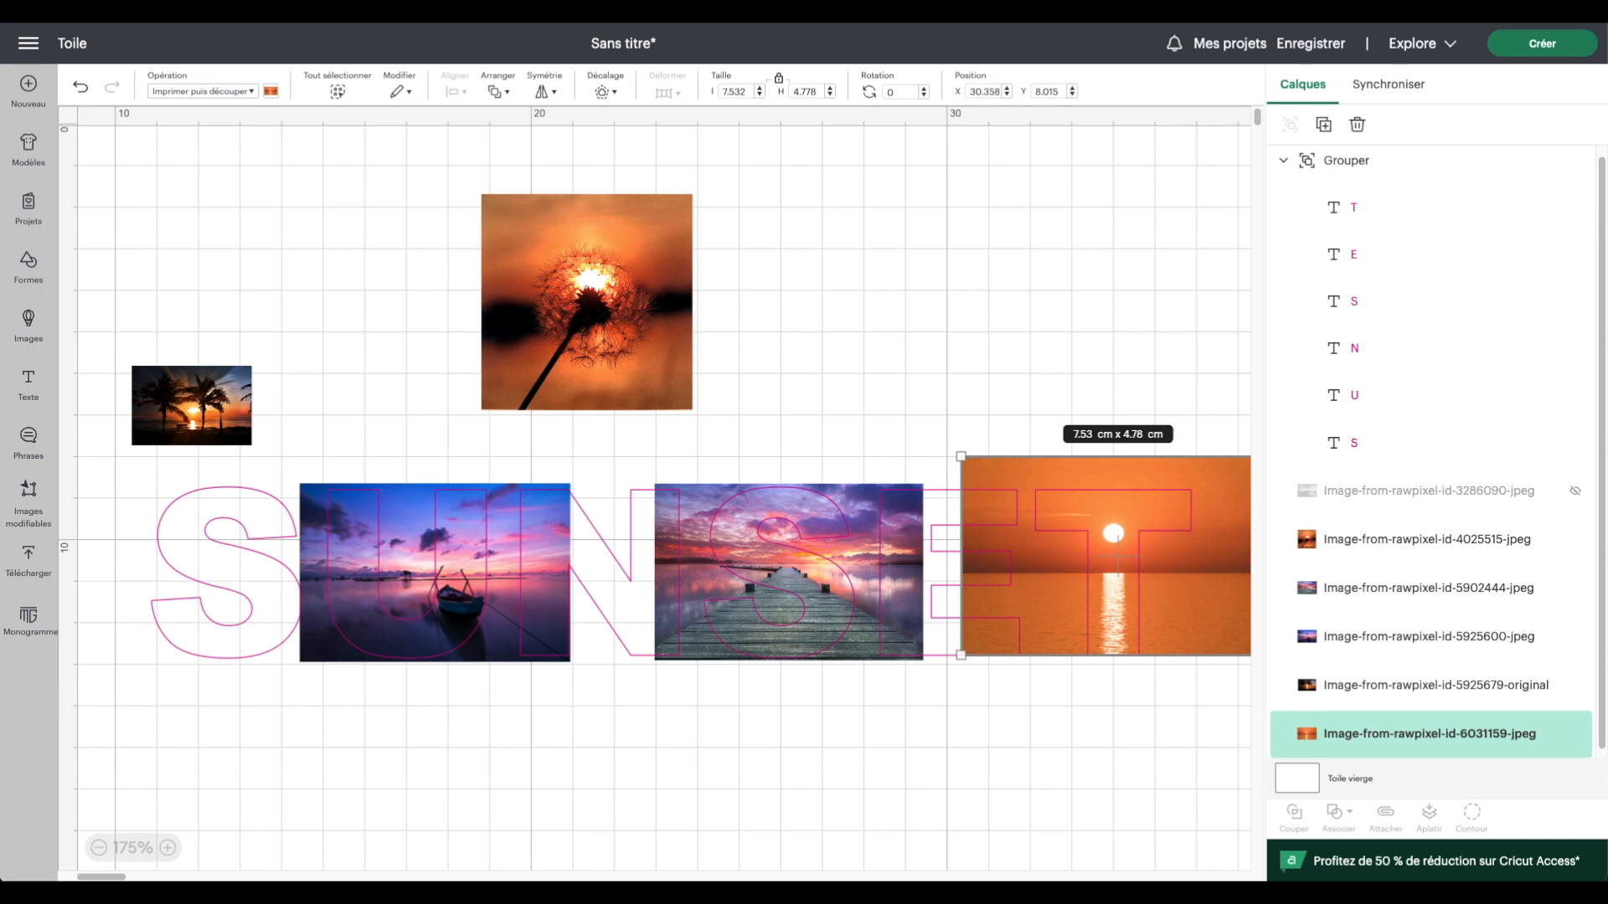
pyautogui.click(1576, 491)
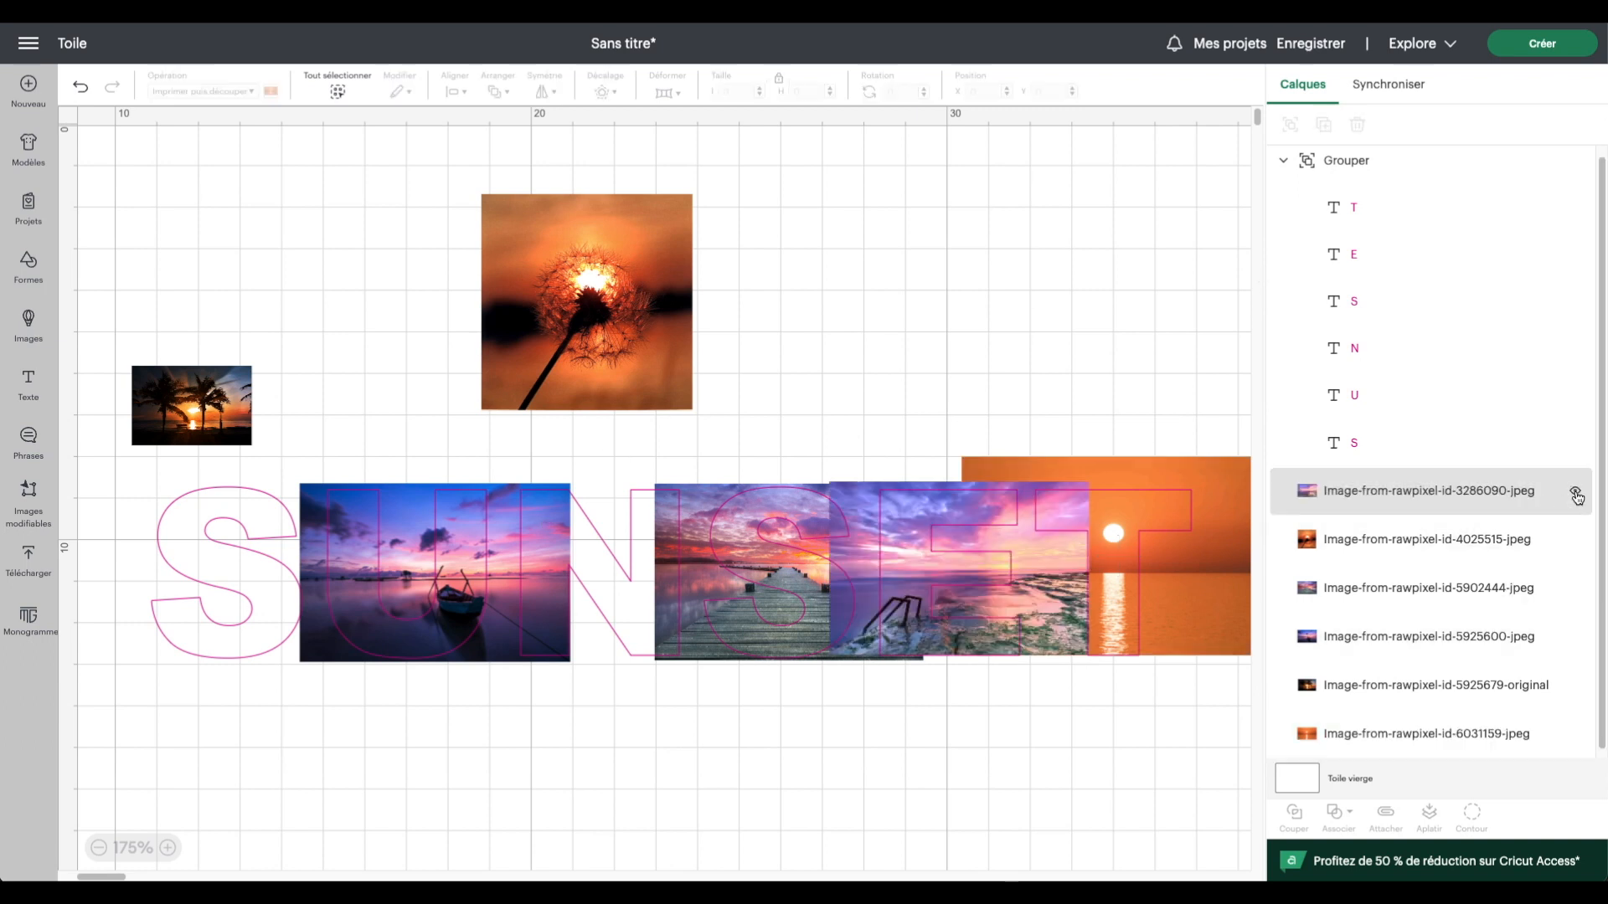
# Place the dandelion photo over the first S and resize it to just cover the letter.
pyautogui.moveTo(579, 292); pyautogui.dragTo(255, 531)
pyautogui.moveTo(338, 472); pyautogui.dragTo(290, 485)
pyautogui.moveTo(129, 686); pyautogui.dragTo(150, 664)
pyautogui.moveTo(304, 540); pyautogui.dragTo(292, 540)
# Move the palm tree photo to the N at about X 20, Y 8.8 cm and bring it forward above the boat photo.
pyautogui.moveTo(171, 416); pyautogui.dragTo(569, 536)
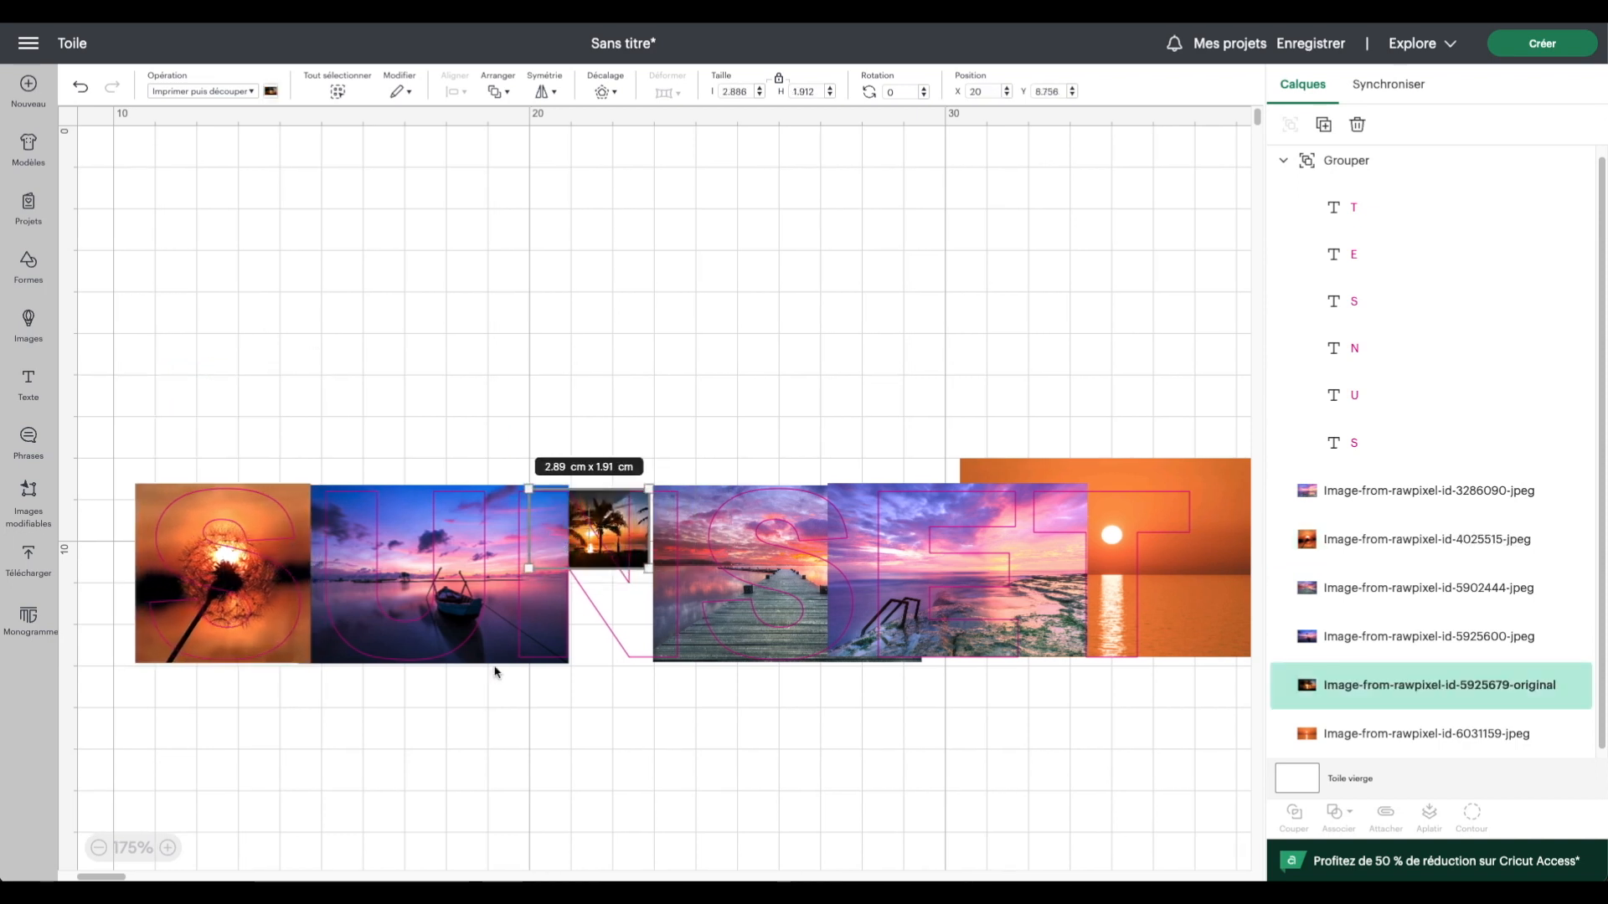
pyautogui.hotkey('ctrl', 'z')
pyautogui.click(500, 89)
pyautogui.click(526, 154)
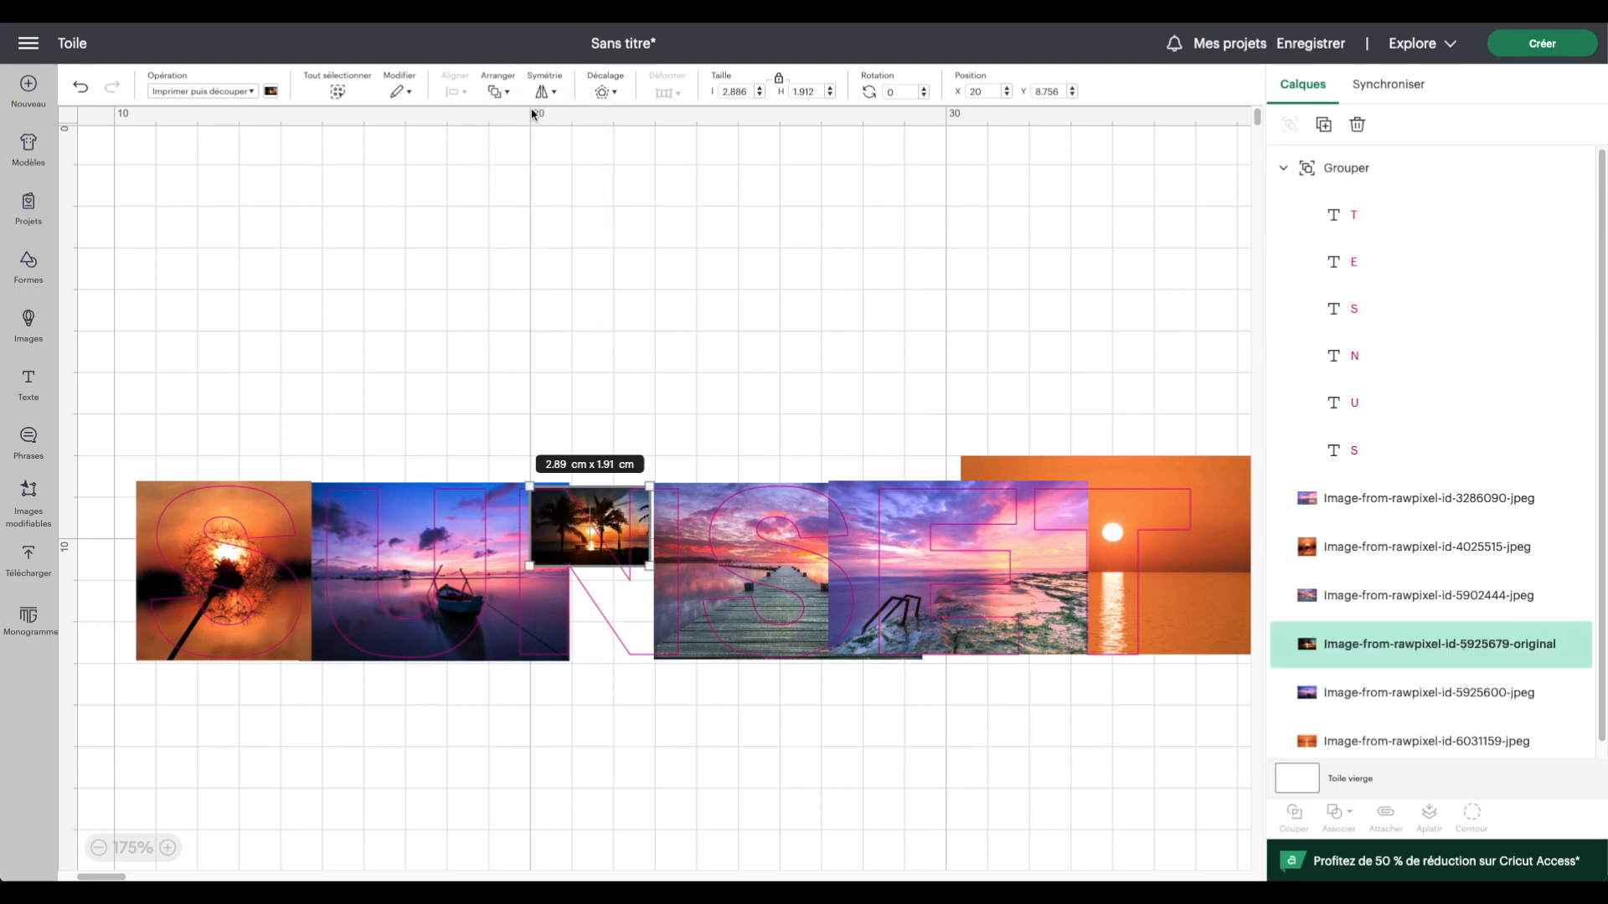
pyautogui.click(502, 92)
# Enlarge the palm tree photo to about 4.3 × 2.8 cm and bring it forward above the pier photo.
pyautogui.moveTo(650, 566); pyautogui.dragTo(708, 603)
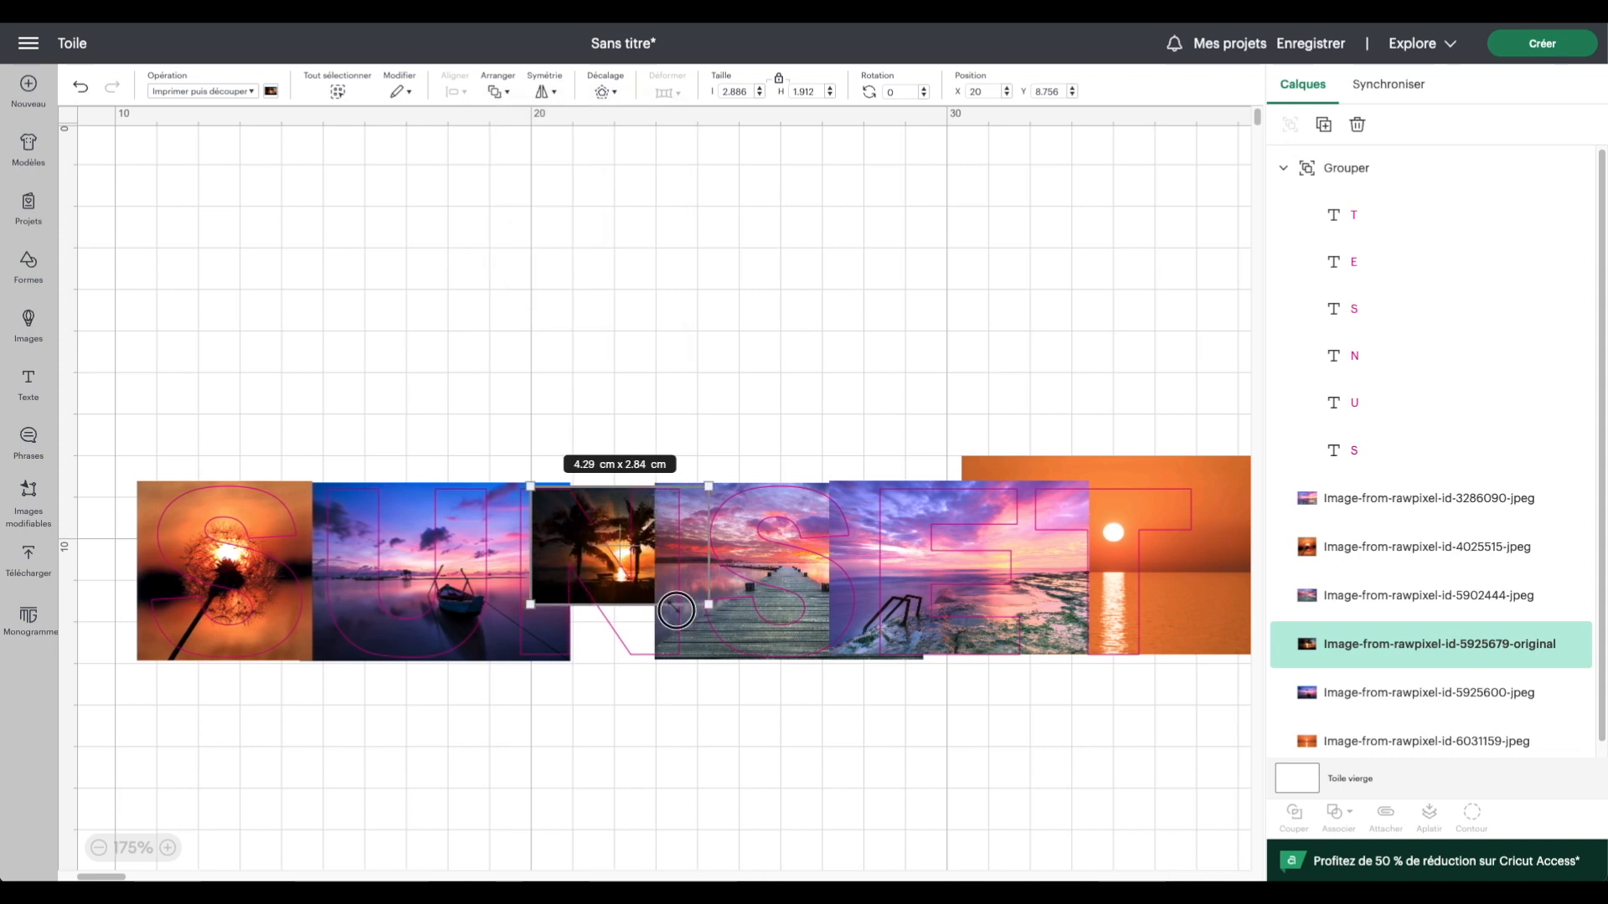
pyautogui.click(499, 92)
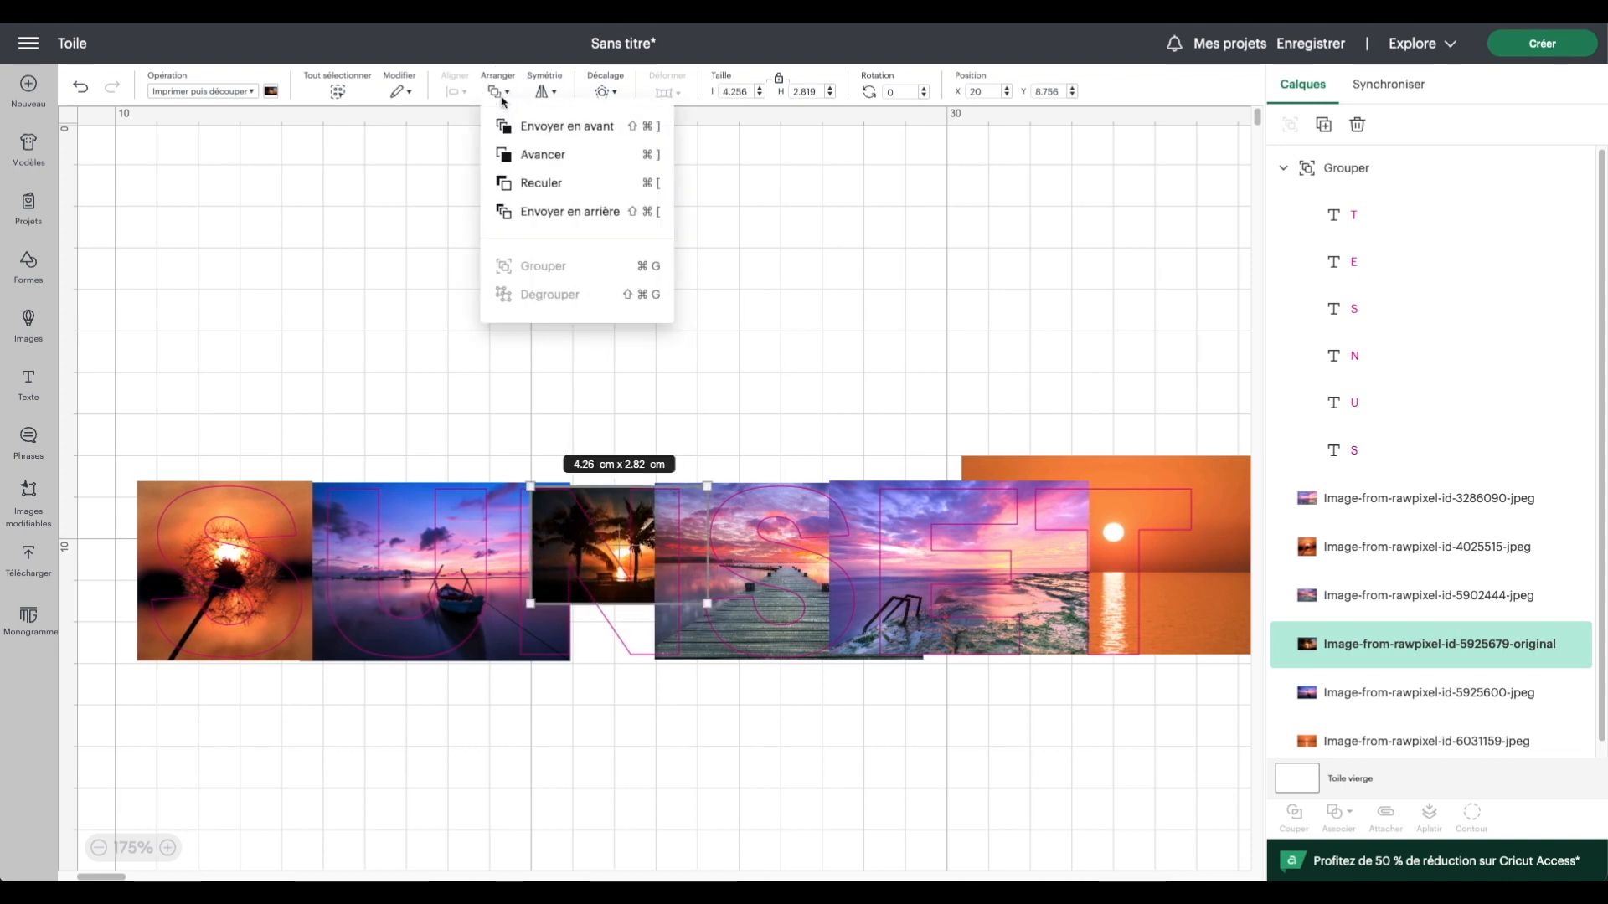
pyautogui.click(502, 154)
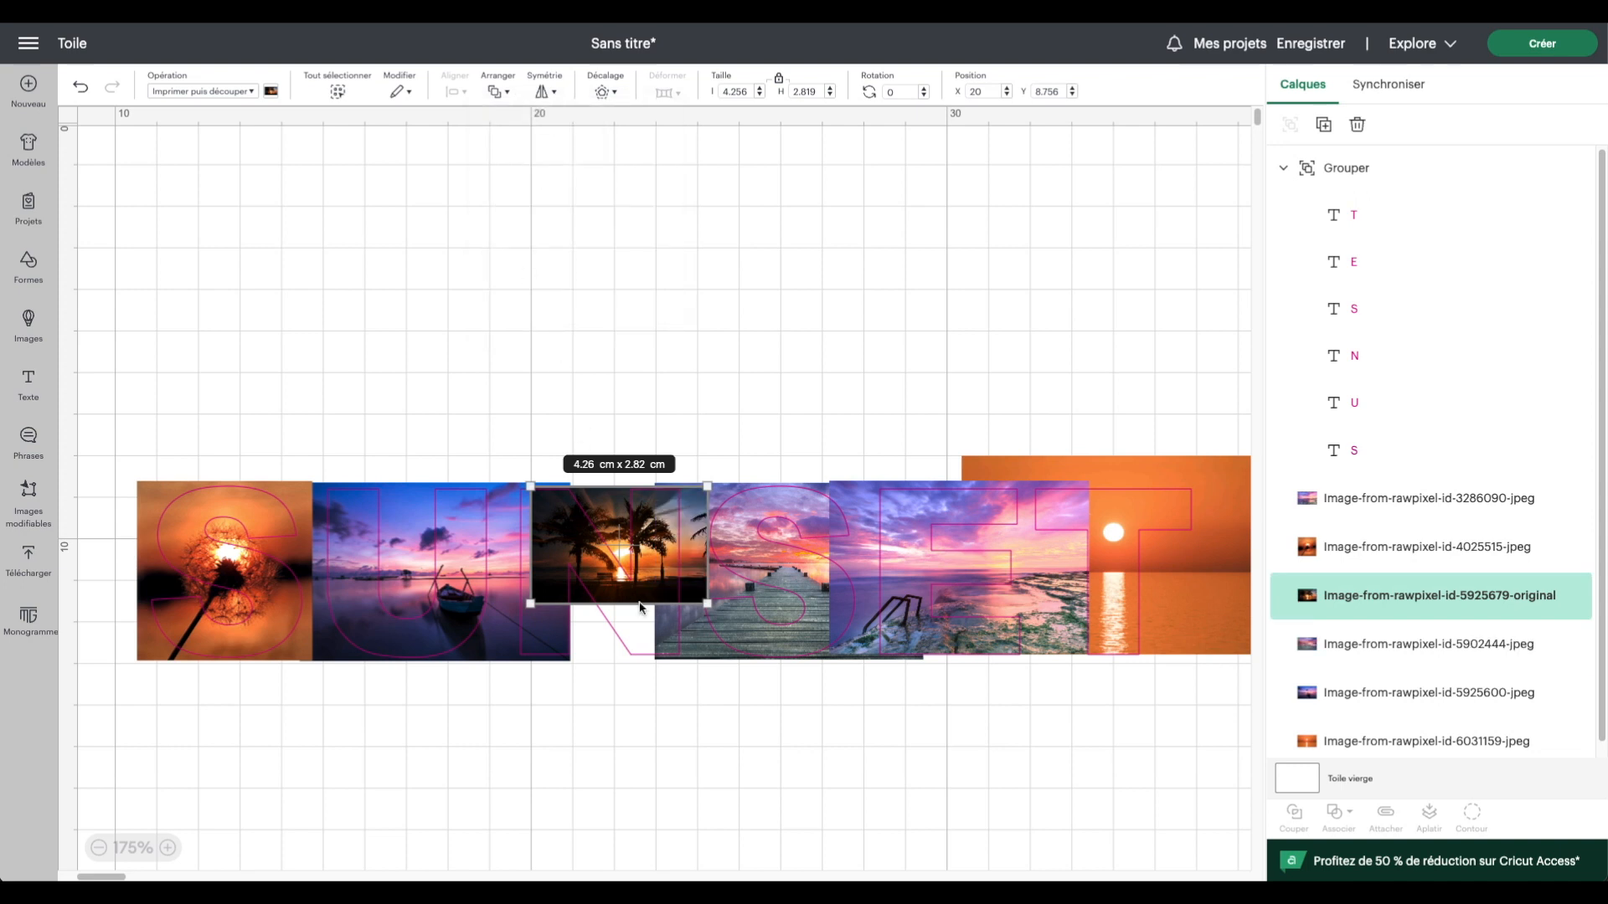
# Enlarge the palm tree photo further and position it so that it covers the whole N.
pyautogui.moveTo(530, 603); pyautogui.dragTo(545, 646)
pyautogui.moveTo(495, 496); pyautogui.dragTo(456, 470)
pyautogui.moveTo(710, 654); pyautogui.dragTo(660, 669)
pyautogui.click(813, 699)
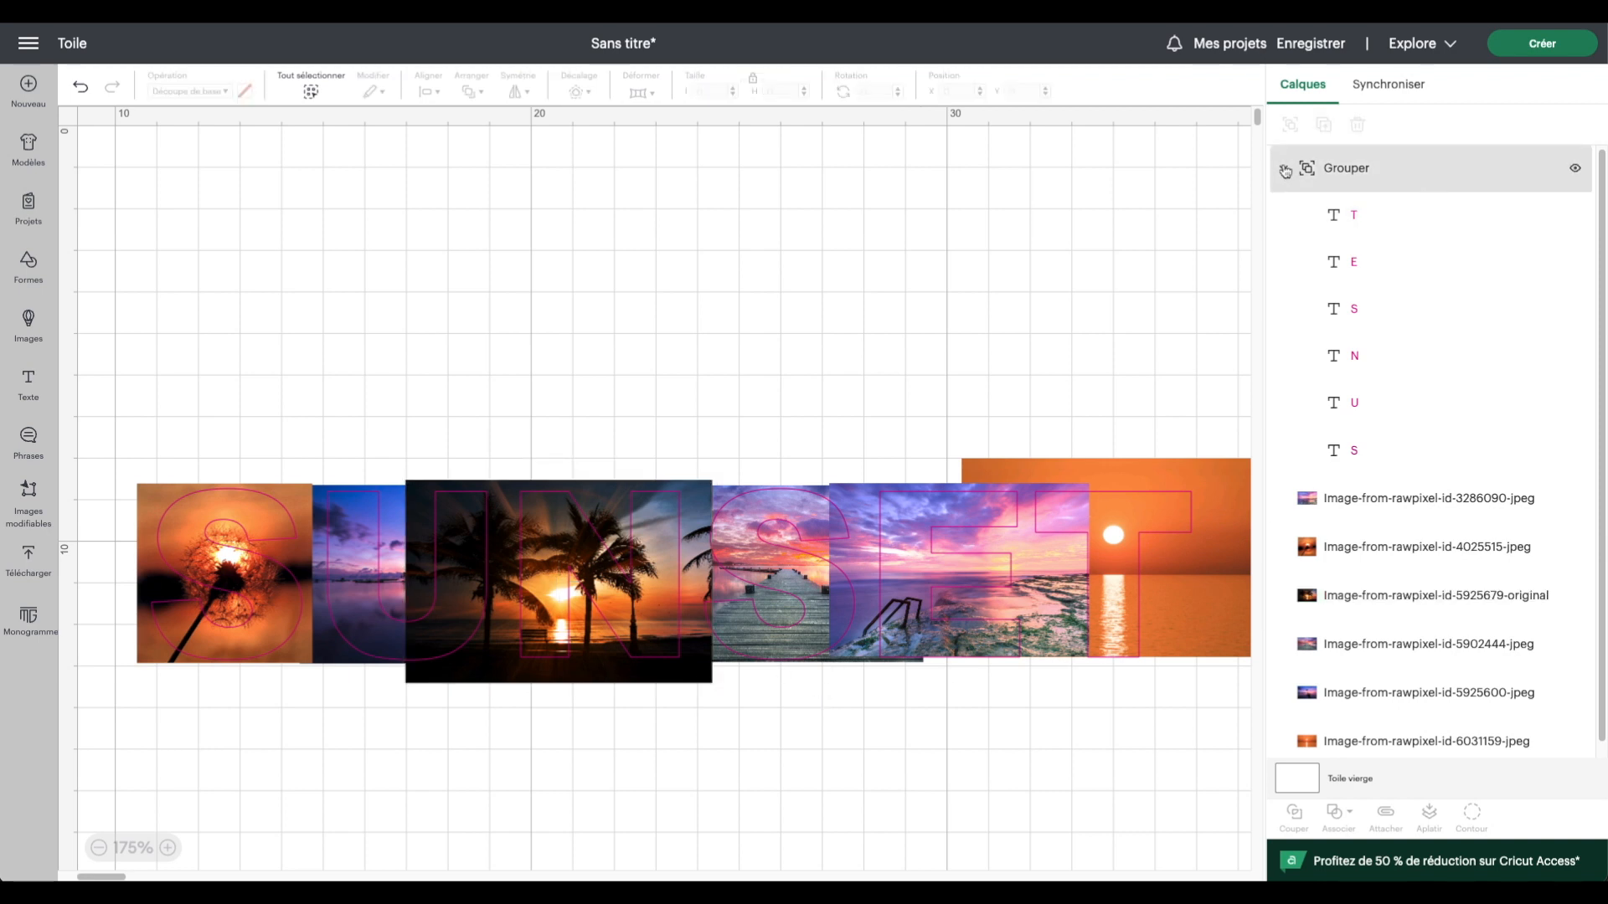
# Ungroup the SUNSET letters into individual letter layers.
pyautogui.click(1330, 171)
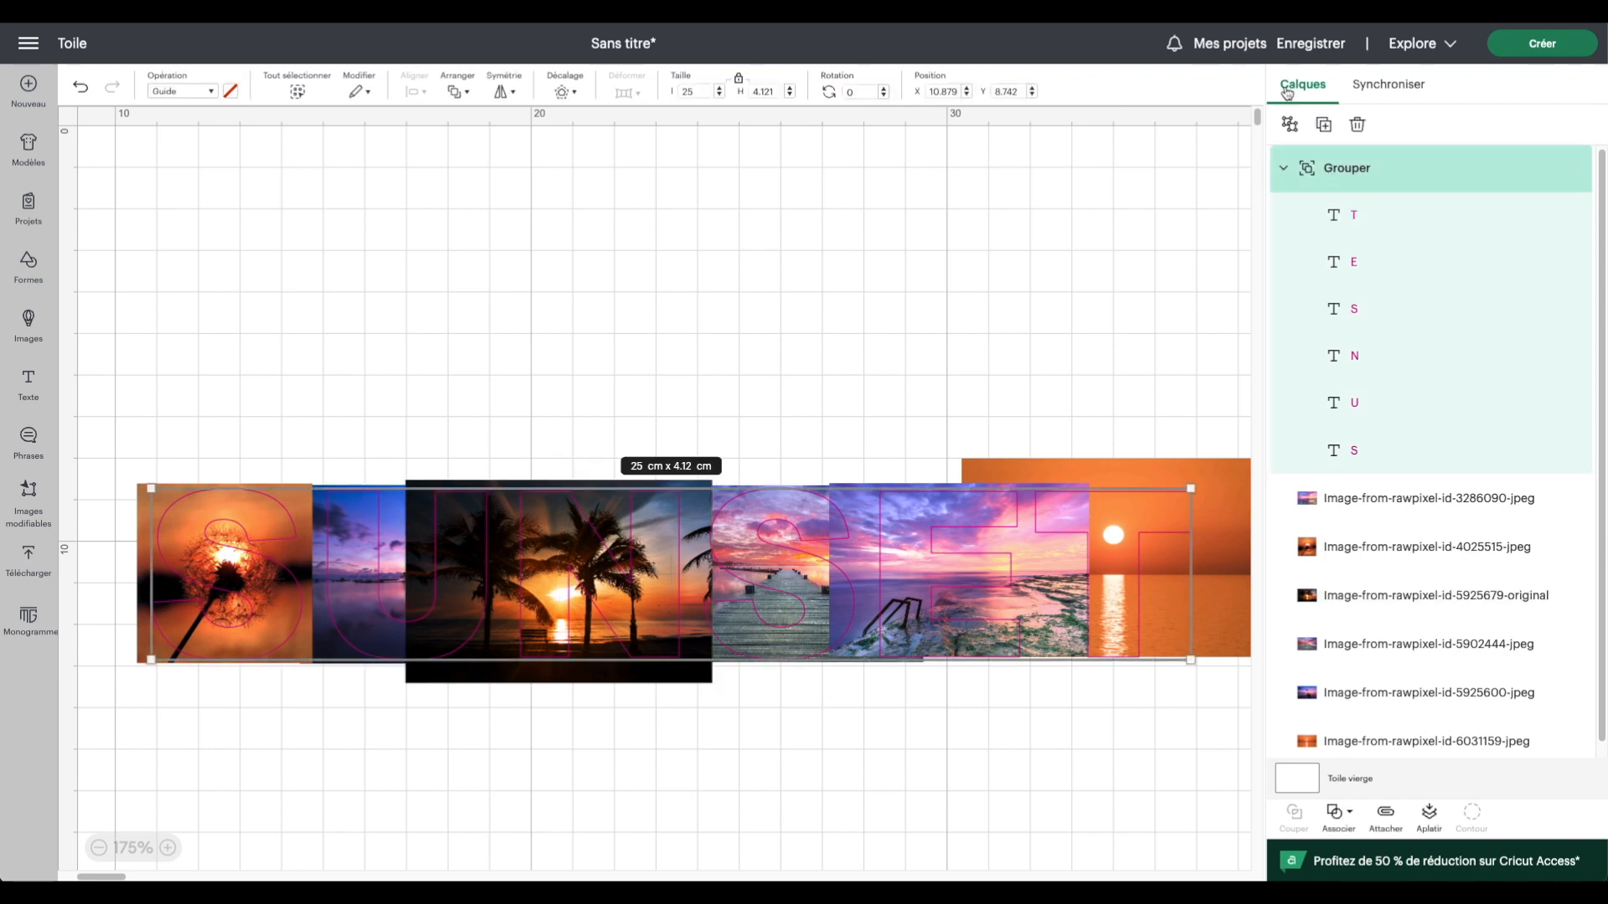
pyautogui.click(1289, 124)
# Try slicing the T with the orange sea photo, then undo the slice.
pyautogui.click(1185, 412)
pyautogui.moveTo(1184, 416); pyautogui.dragTo(1202, 567)
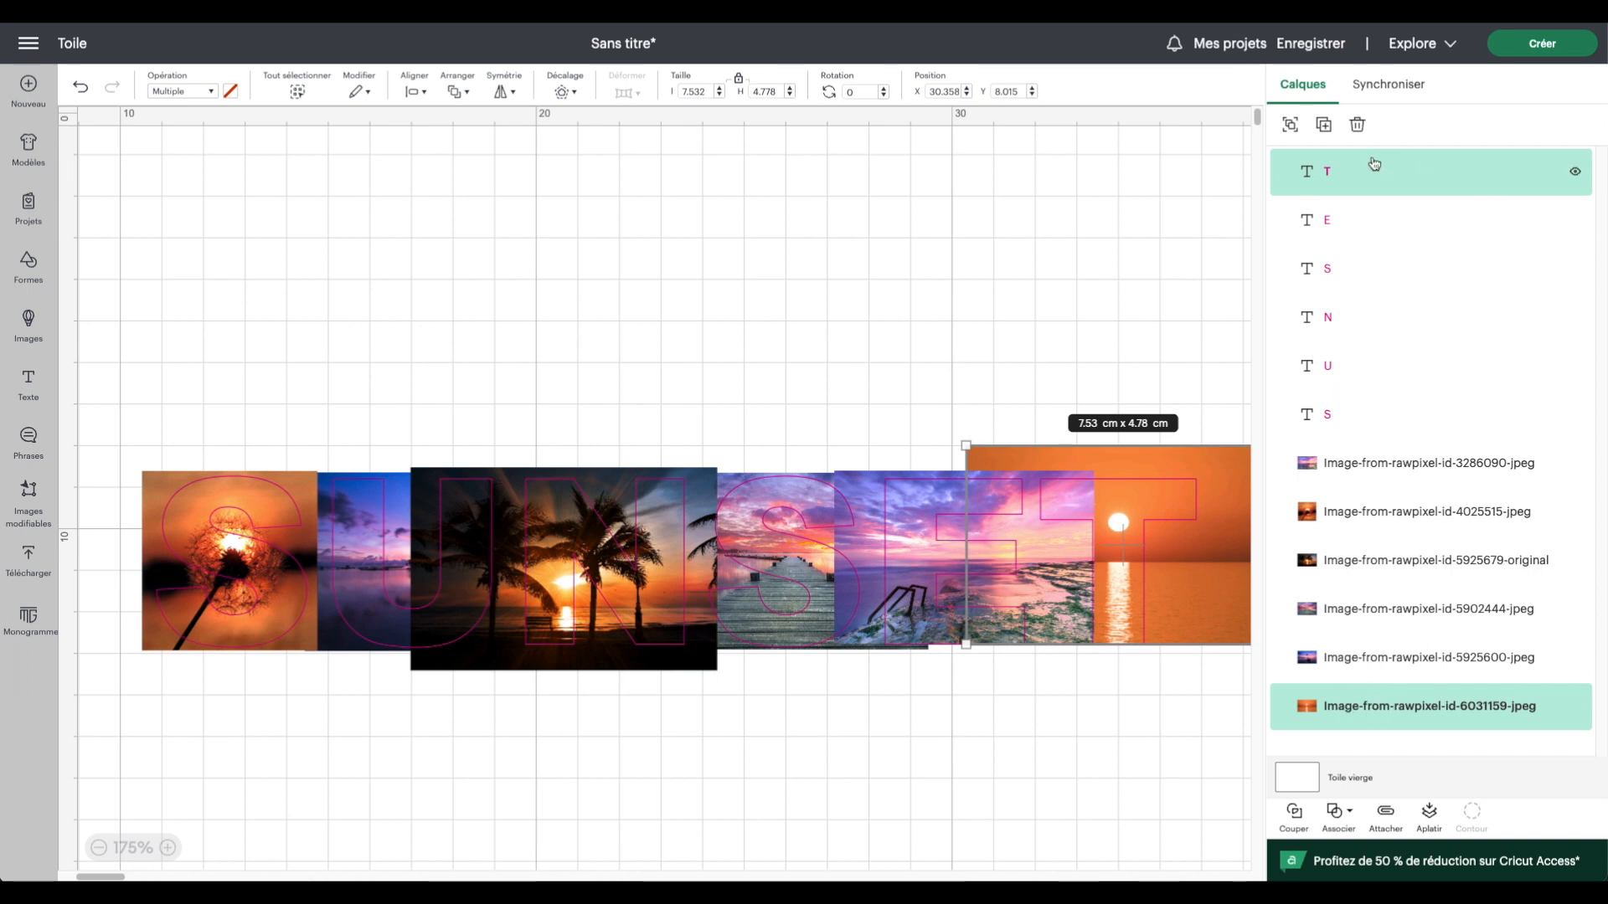
pyautogui.click(1294, 815)
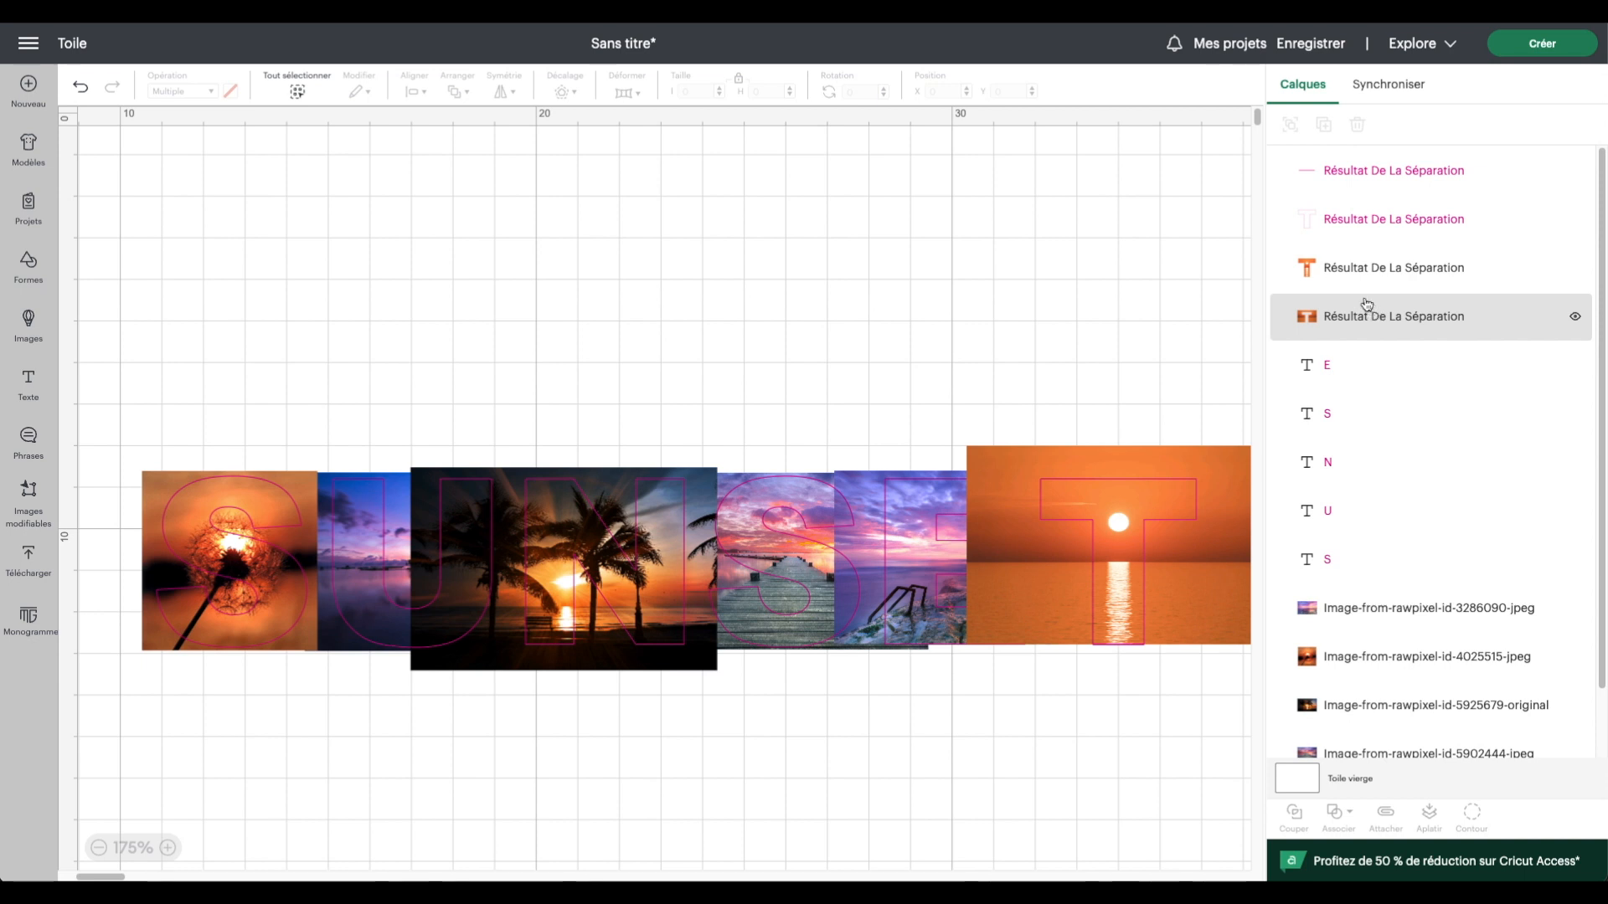
pyautogui.click(80, 90)
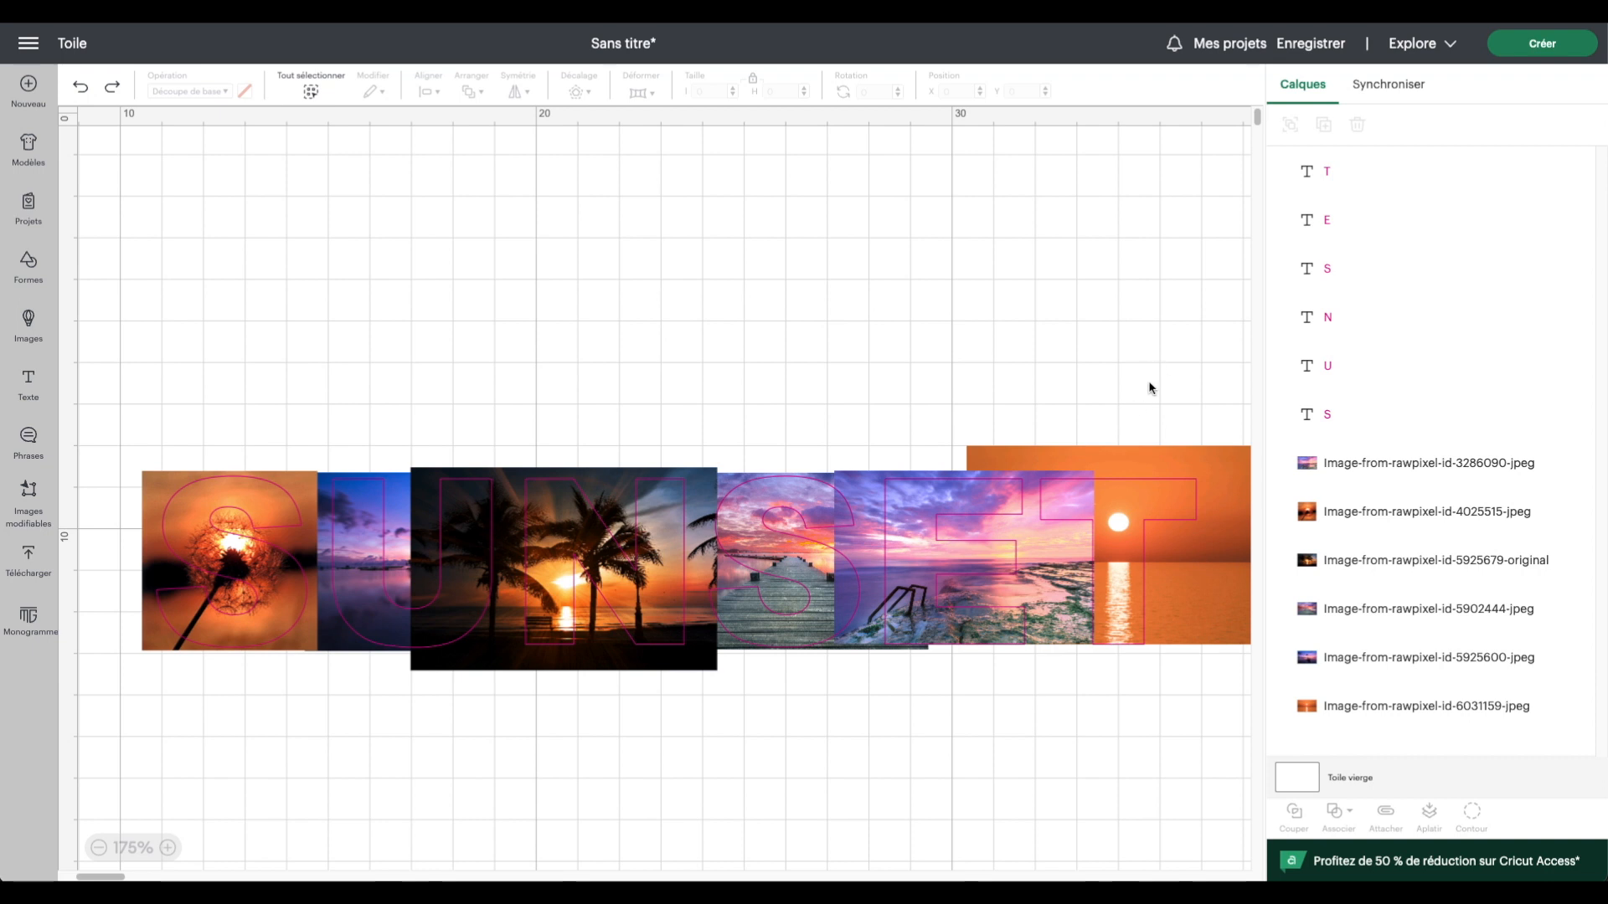
# Align the T and the orange sea photo along their bottom edges and slice them.
pyautogui.moveTo(1150, 379); pyautogui.dragTo(1166, 548)
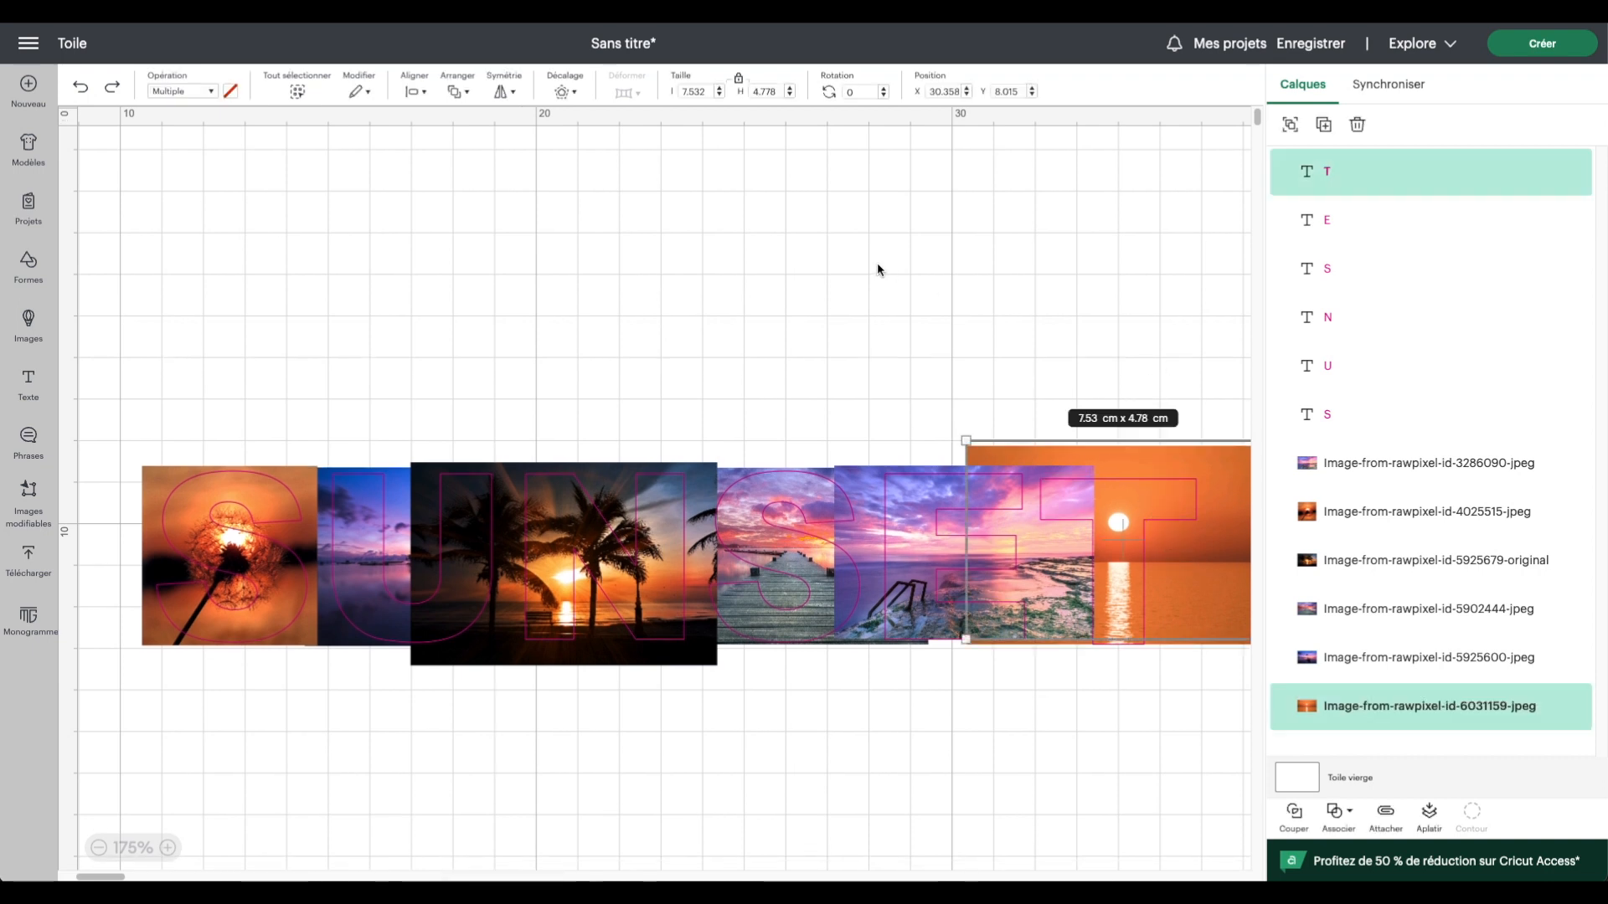
pyautogui.hscroll(3, 875, 266)
pyautogui.click(424, 92)
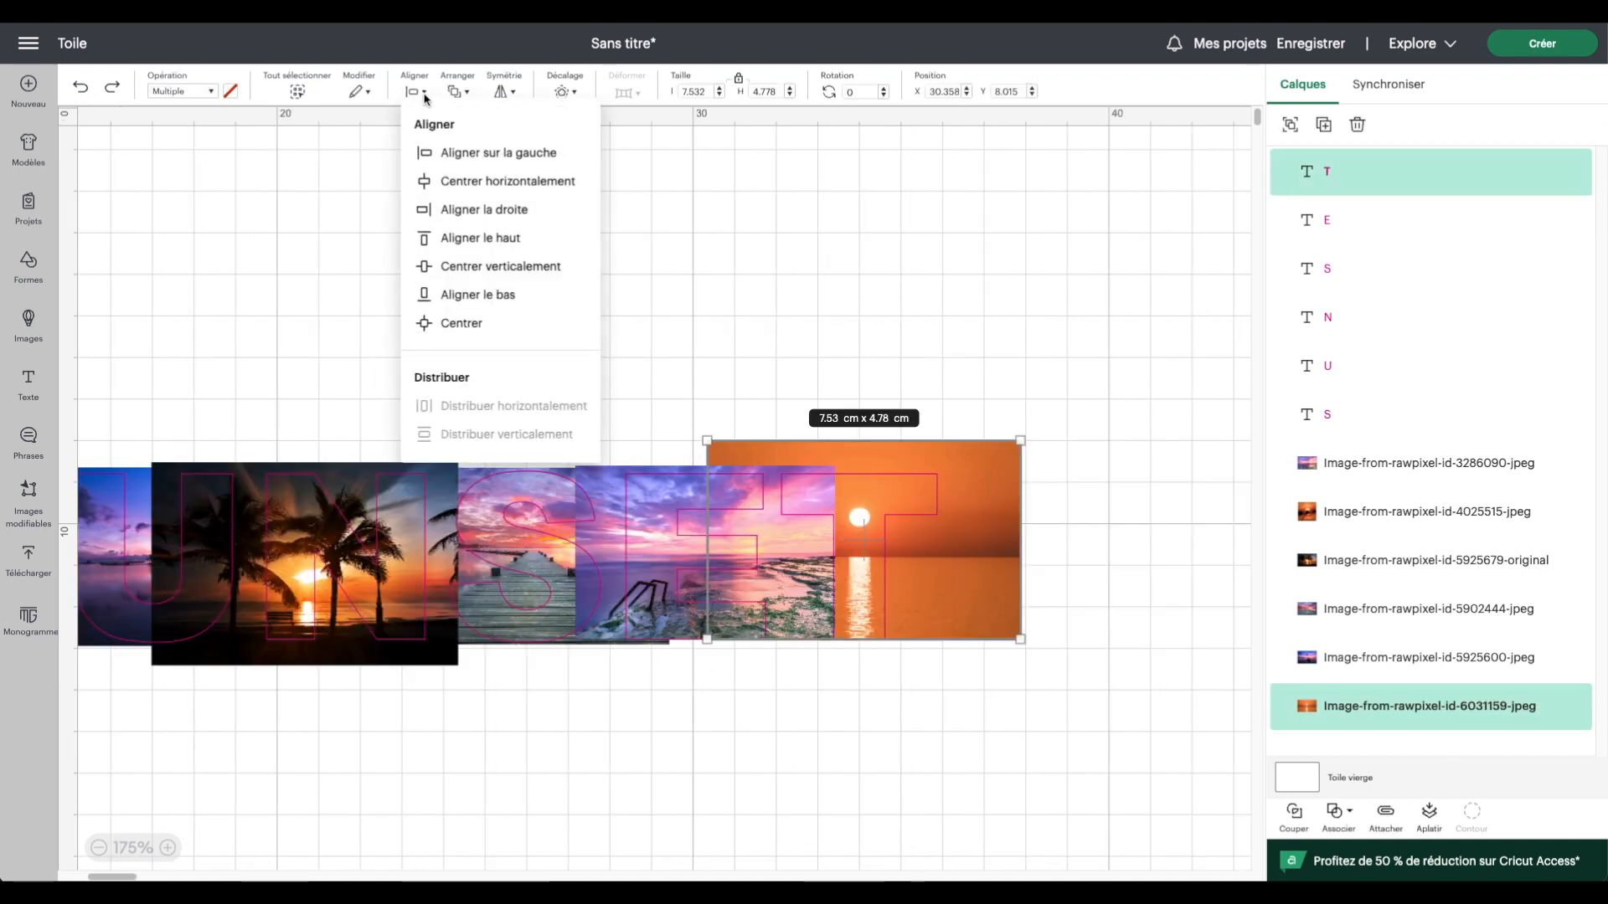
pyautogui.click(493, 296)
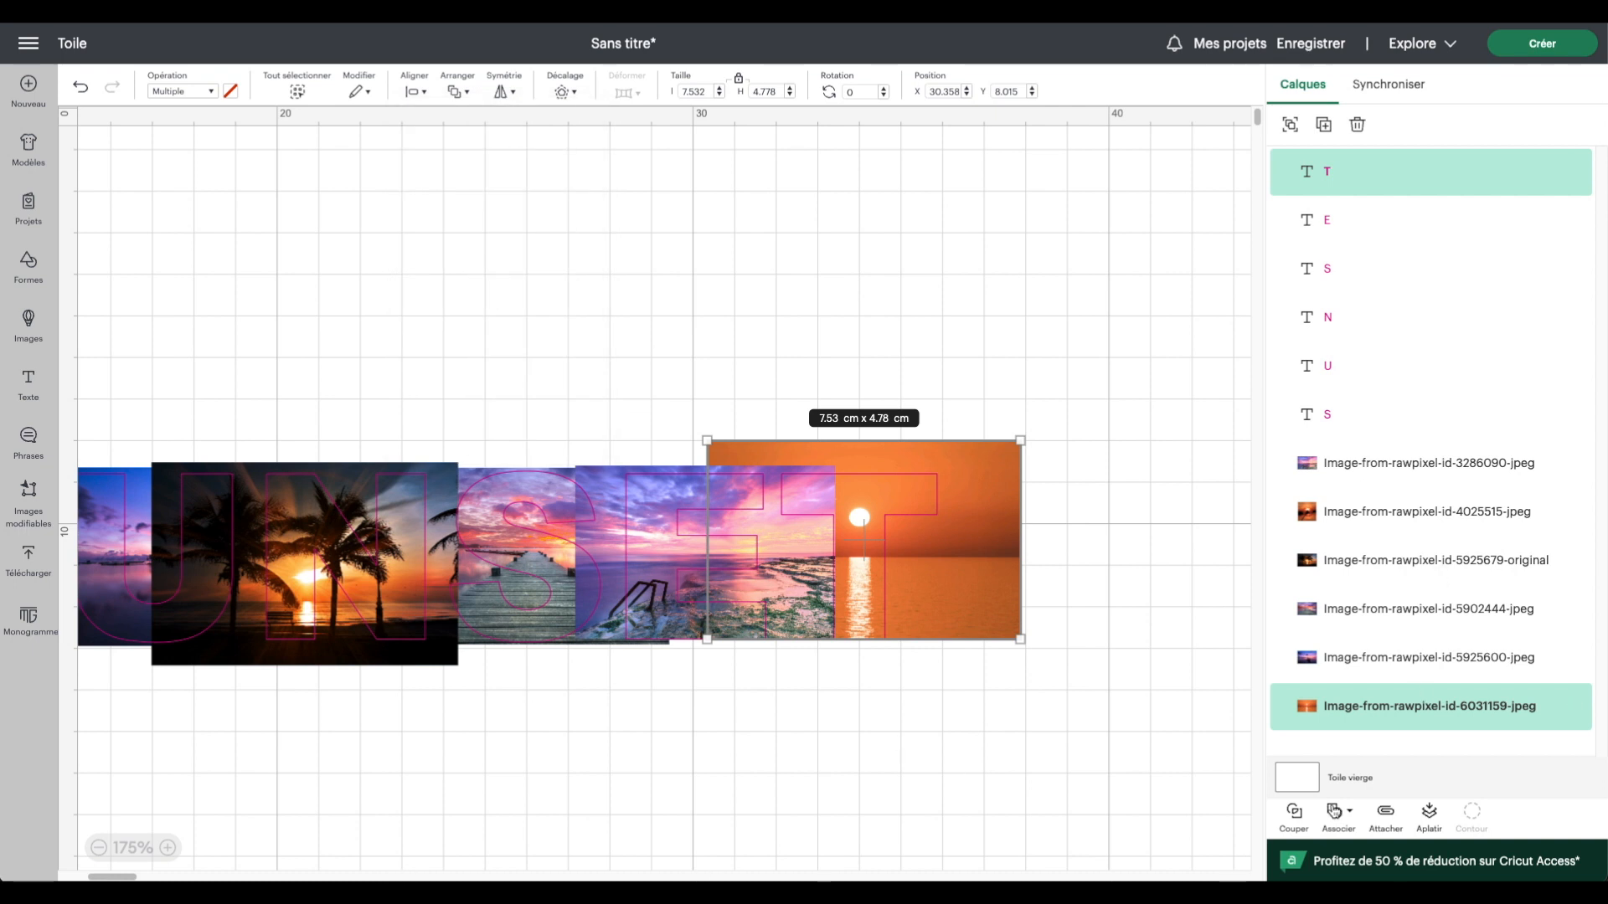
pyautogui.click(1294, 815)
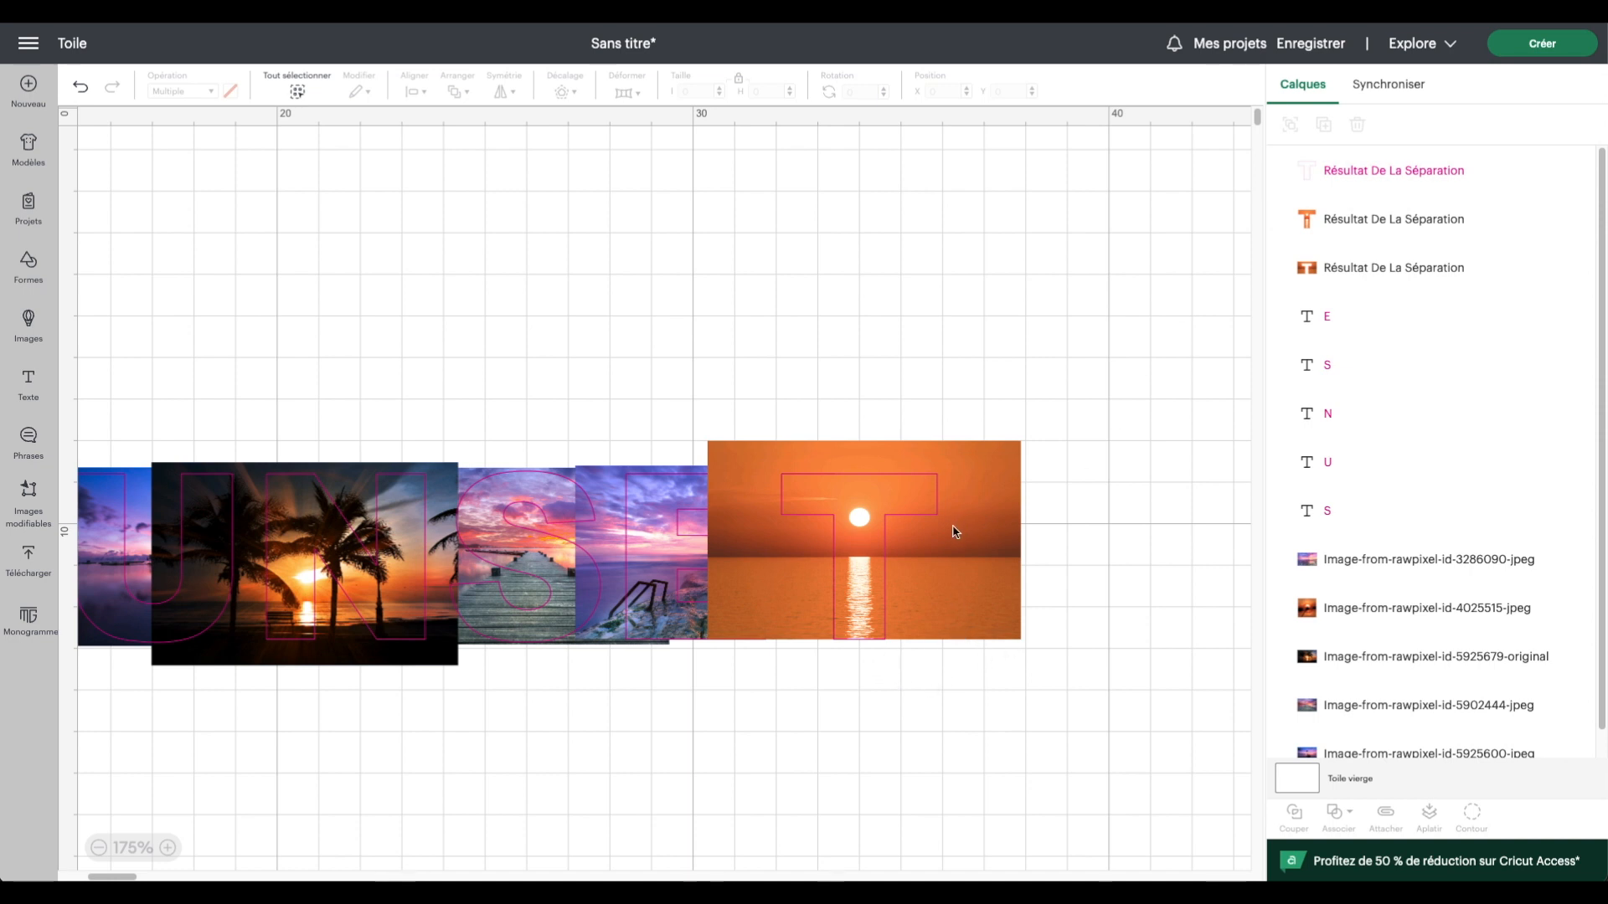
# Delete the T outline and the leftover orange sea background, keeping only the photo-filled T.
pyautogui.scroll(-1, 1378, 164)
pyautogui.click(1378, 164)
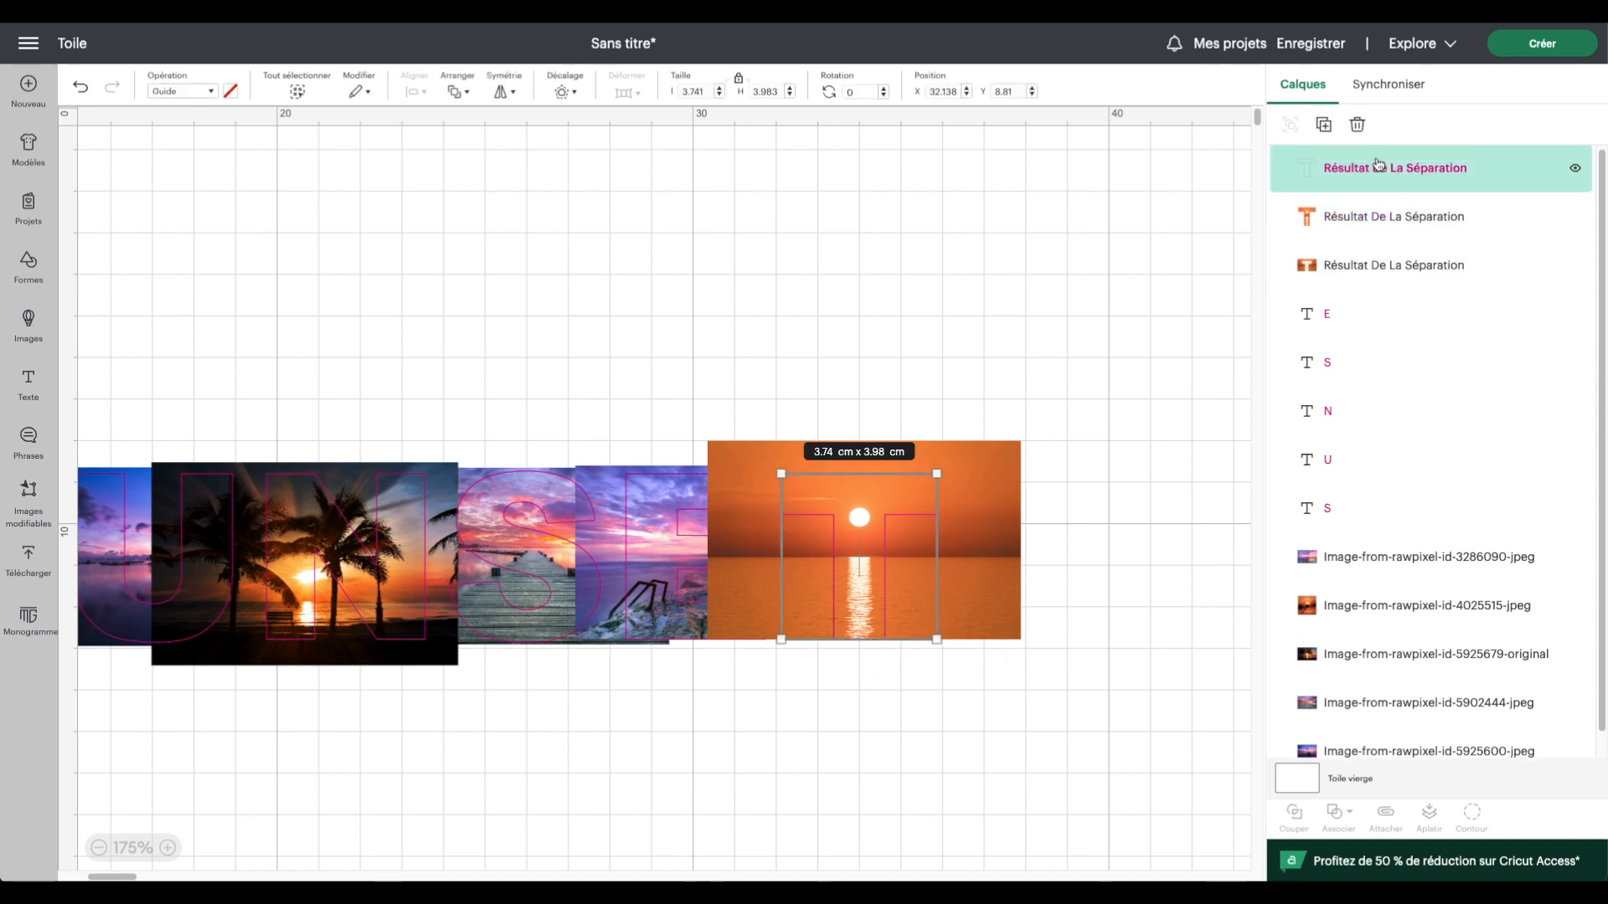
pyautogui.keyDown('shift'); pyautogui.click(1352, 267); pyautogui.keyUp('shift')
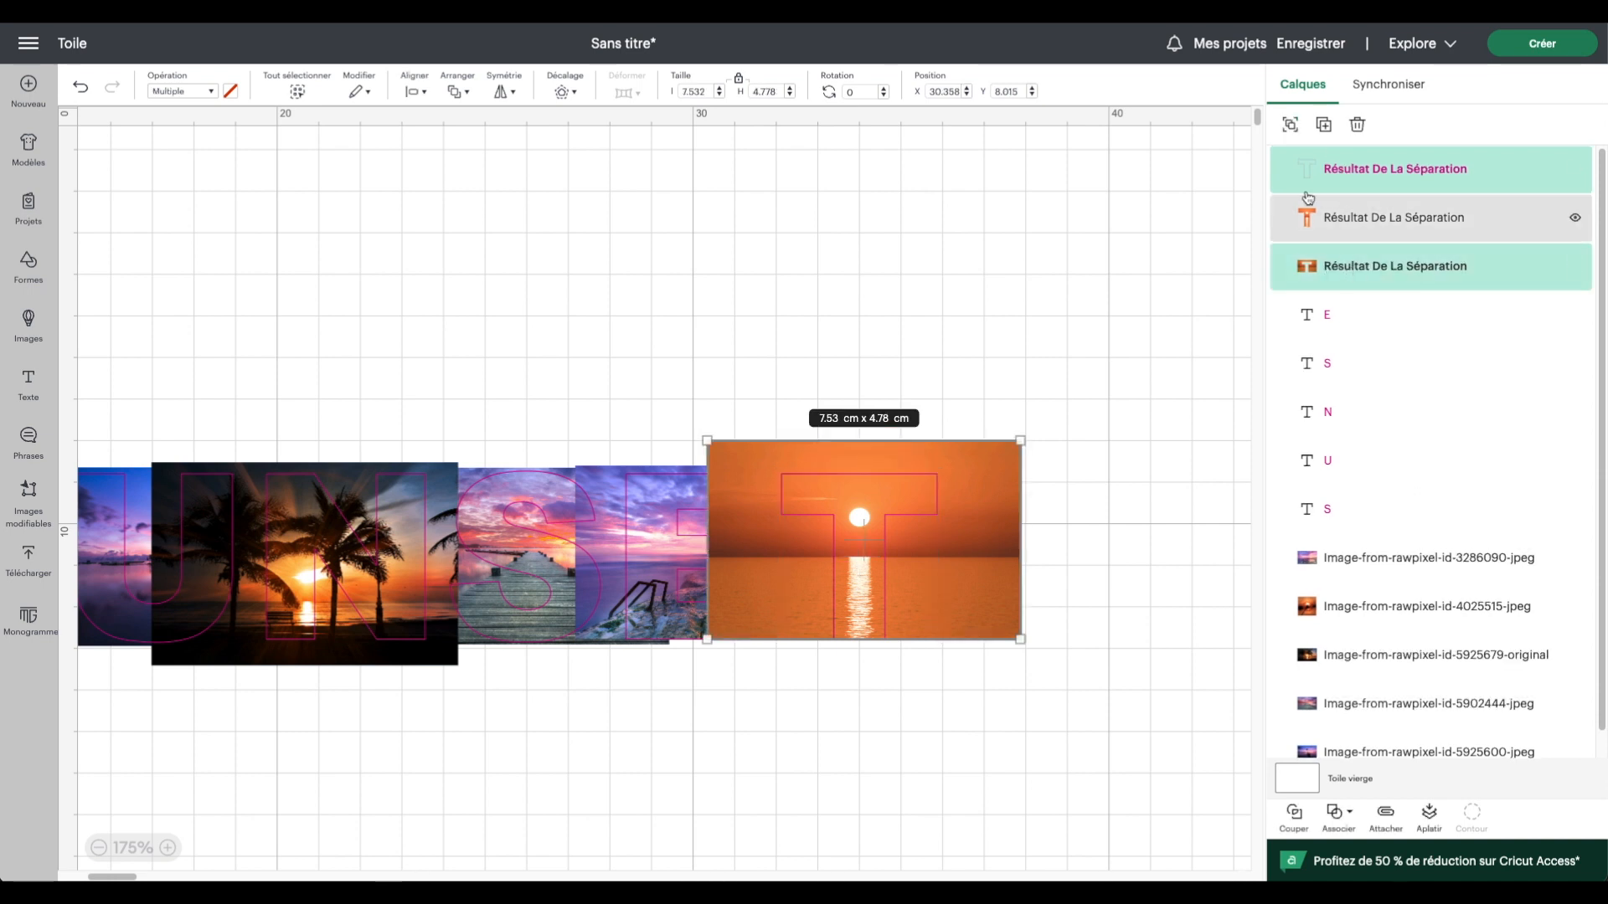
pyautogui.click(1358, 126)
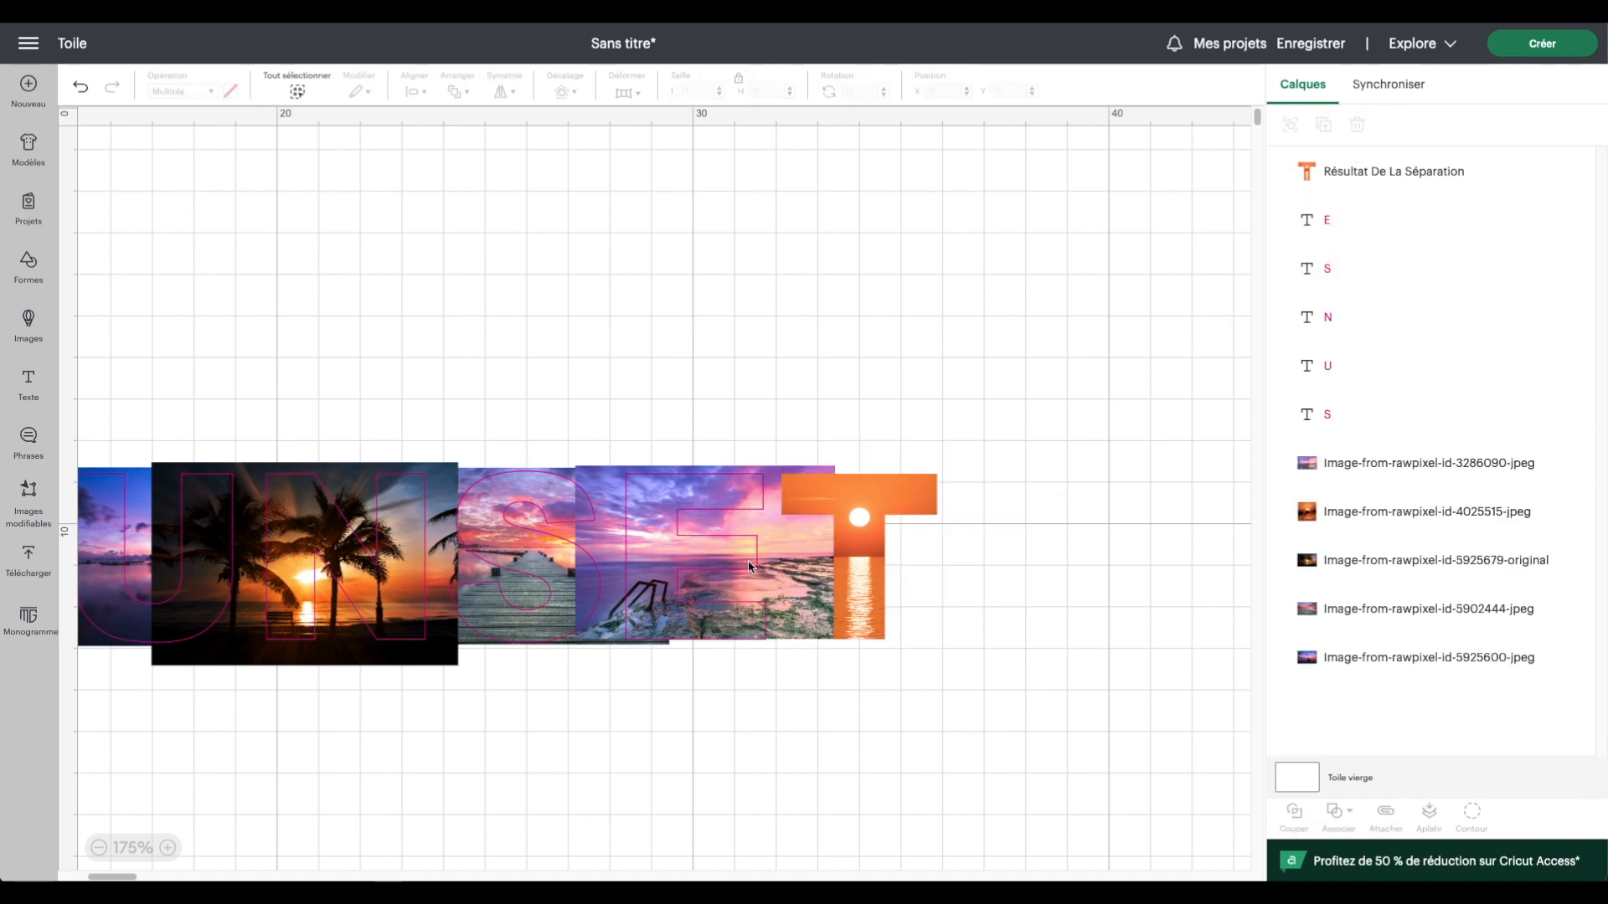
# Try slicing the E with the rocky coast photo, then undo the slice.
pyautogui.click(700, 513)
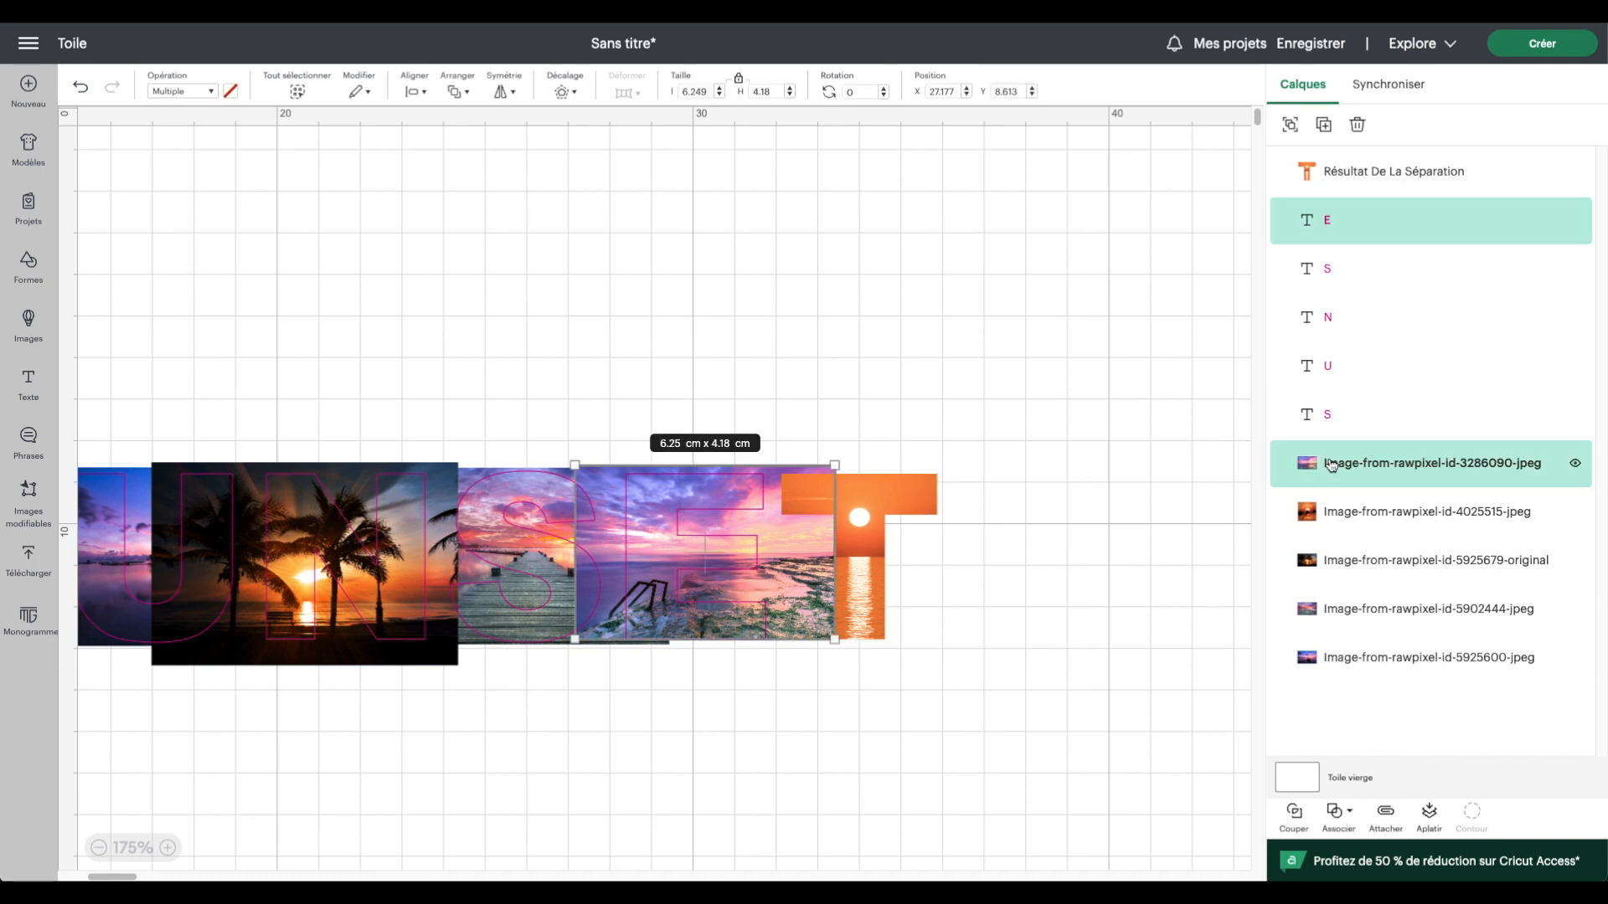
pyautogui.click(1295, 816)
pyautogui.hscroll(-5, 977, 399)
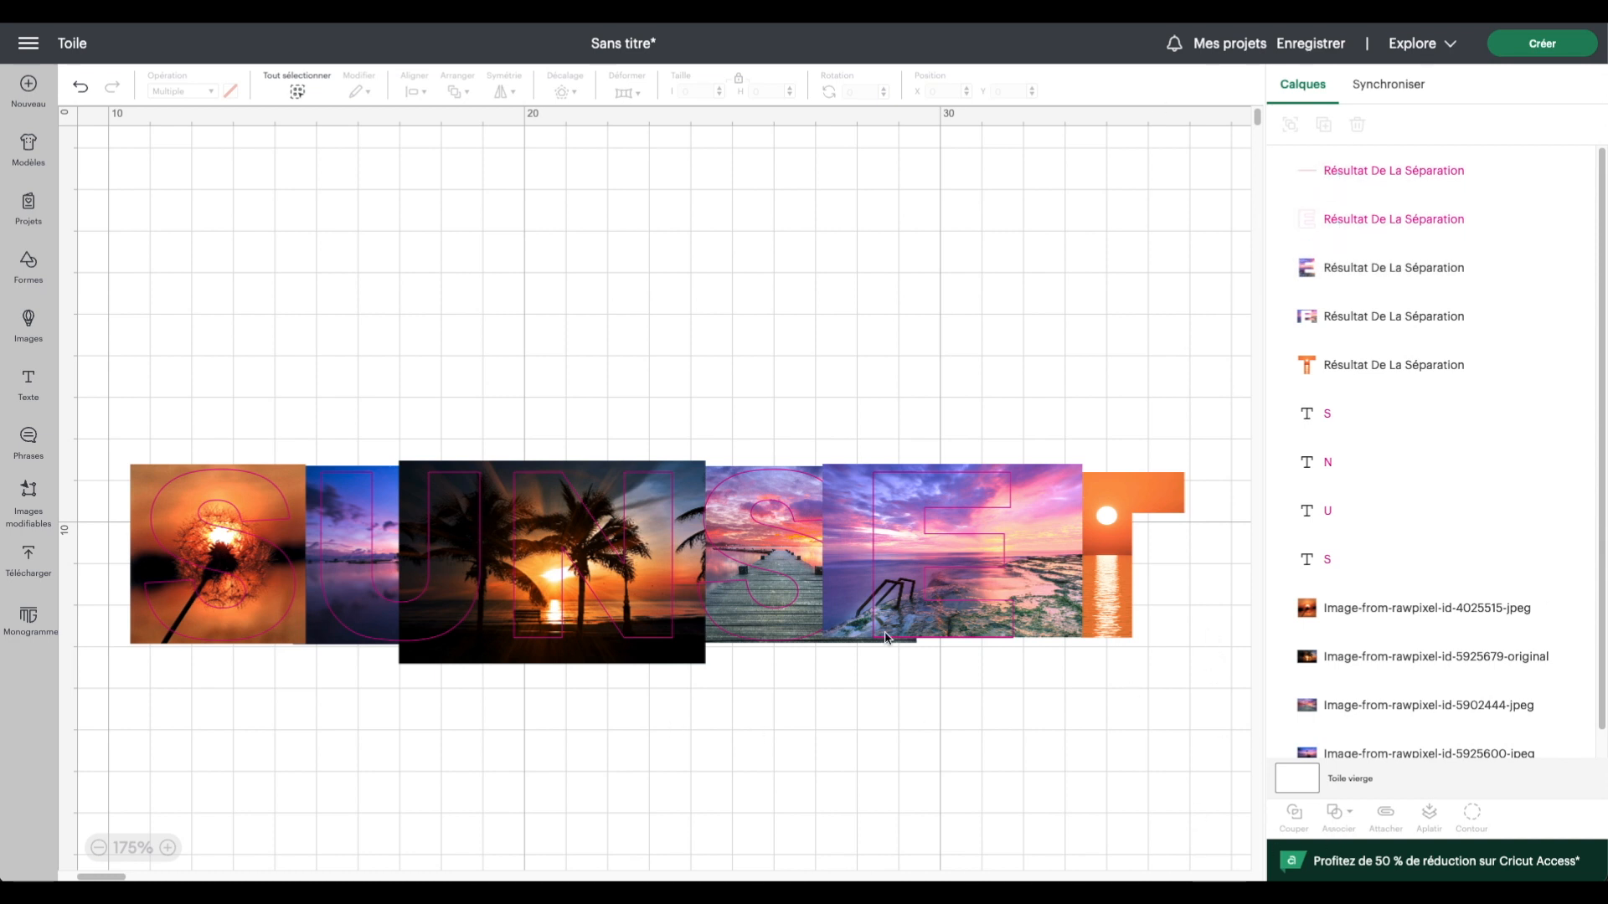
pyautogui.click(81, 92)
# Move the rocky coast photo to about X 27.2, Y 8.7 cm so it fully covers the E, then slice the two.
pyautogui.click(846, 470)
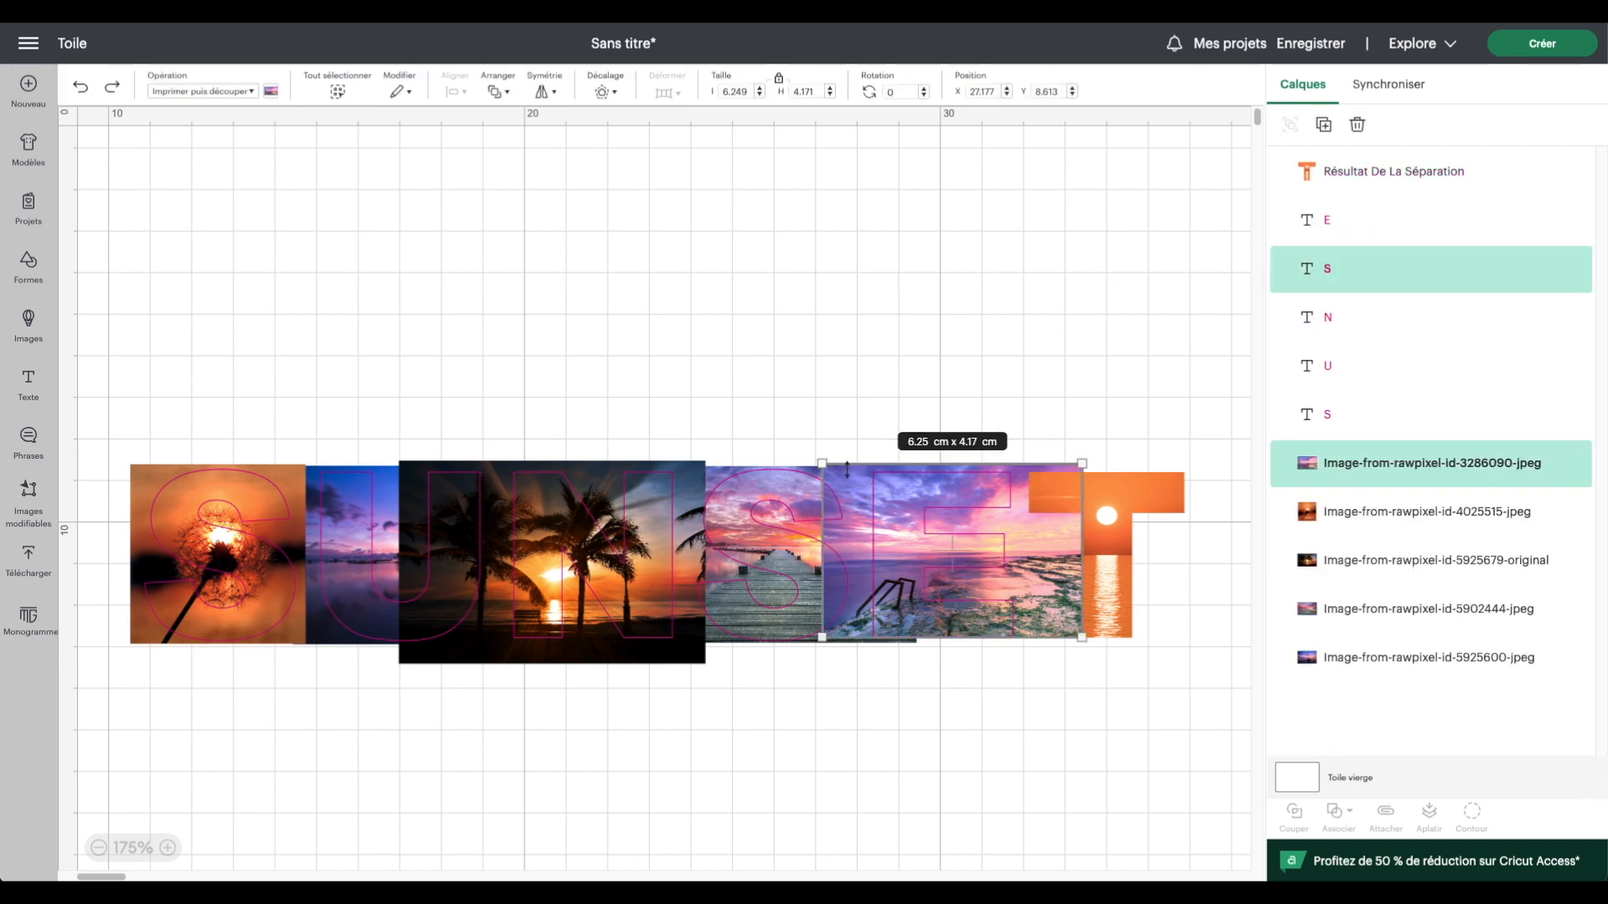
pyautogui.moveTo(856, 485); pyautogui.dragTo(855, 483)
pyautogui.moveTo(930, 381); pyautogui.dragTo(960, 480)
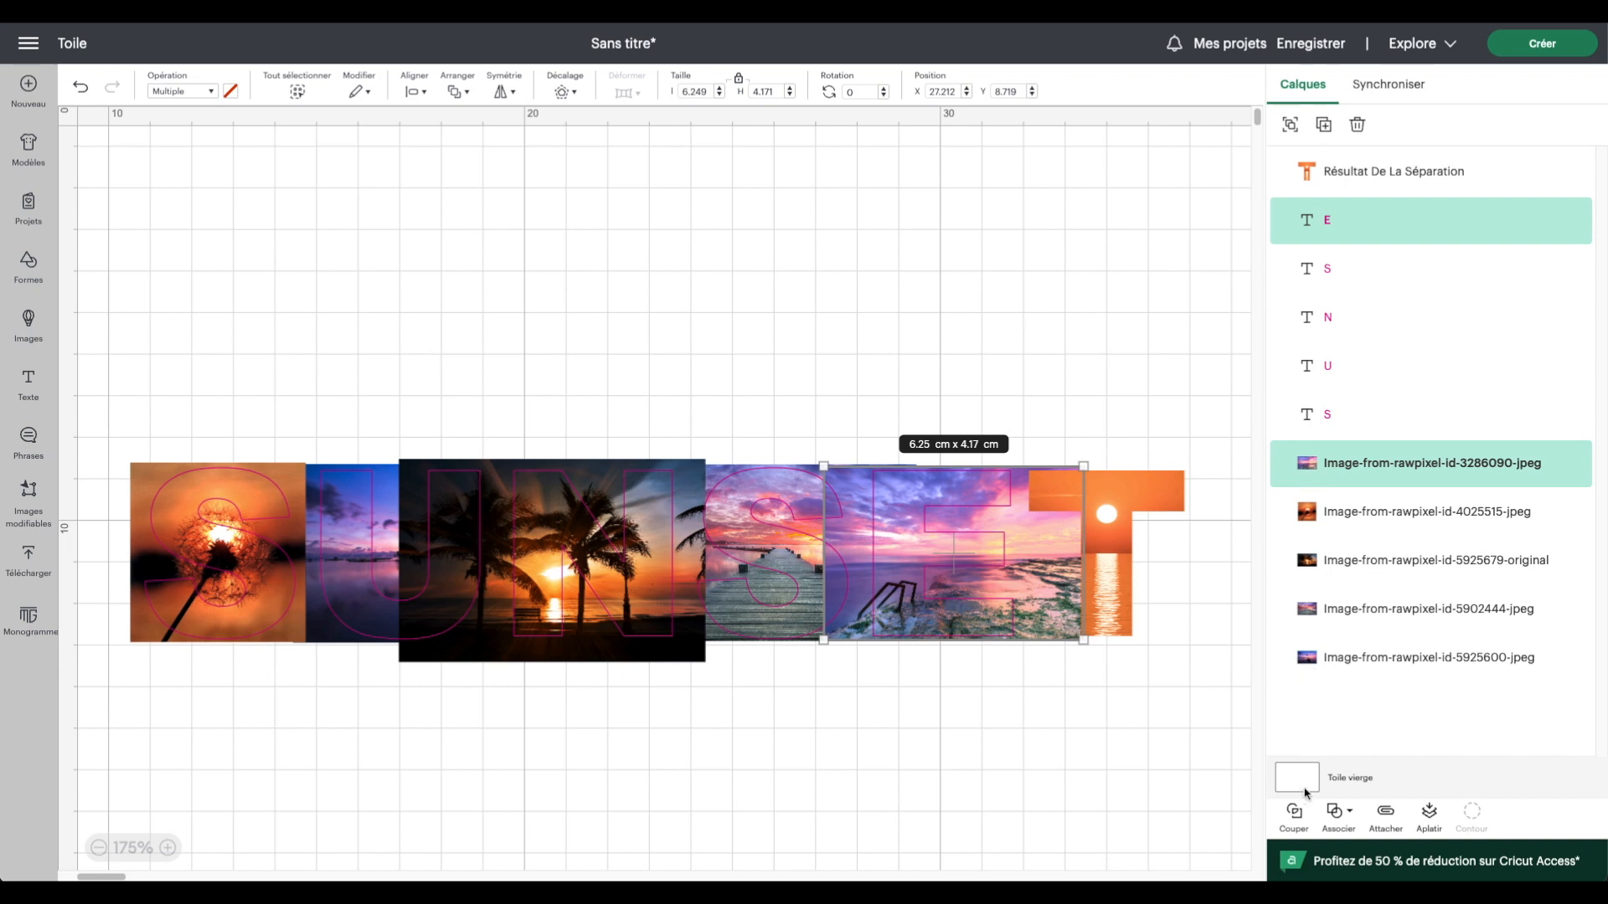
pyautogui.click(1292, 812)
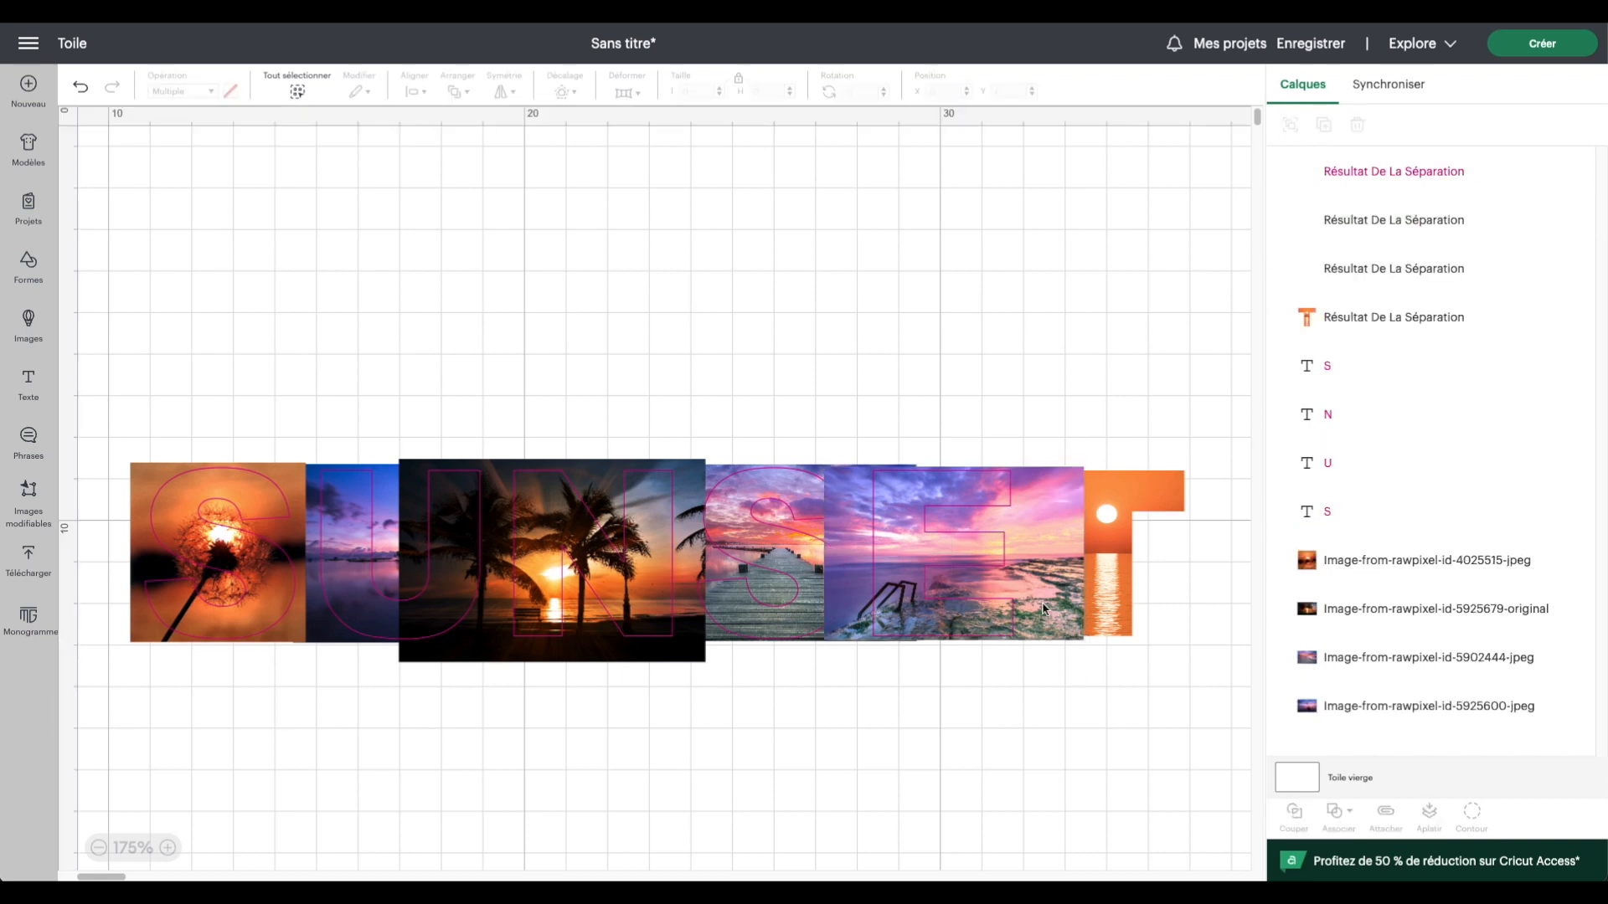
# Delete the E outline and the leftover rocky coast background, keeping only the photo-filled E.
pyautogui.click(1340, 186)
pyautogui.keyDown('shift'); pyautogui.click(1361, 267); pyautogui.keyUp('shift')
pyautogui.click(1359, 125)
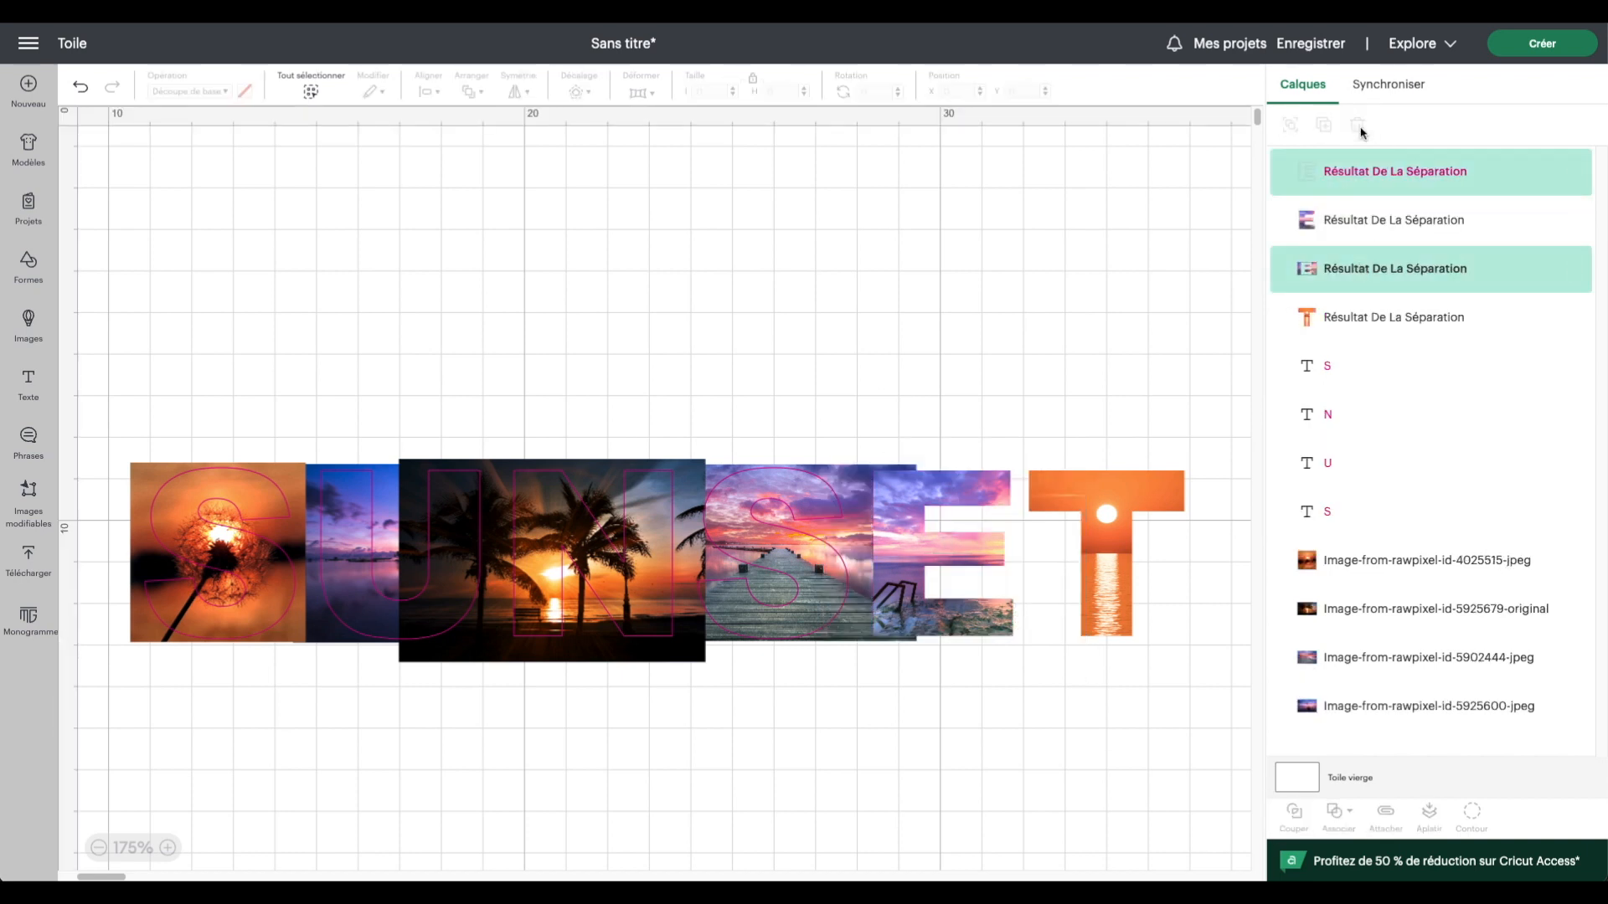
# Slice the remaining S, N, U and S with their photos, deleting the outlines and leftover backgrounds so only photo-filled letters remain.
pyautogui.scroll(-1, 745, 380)
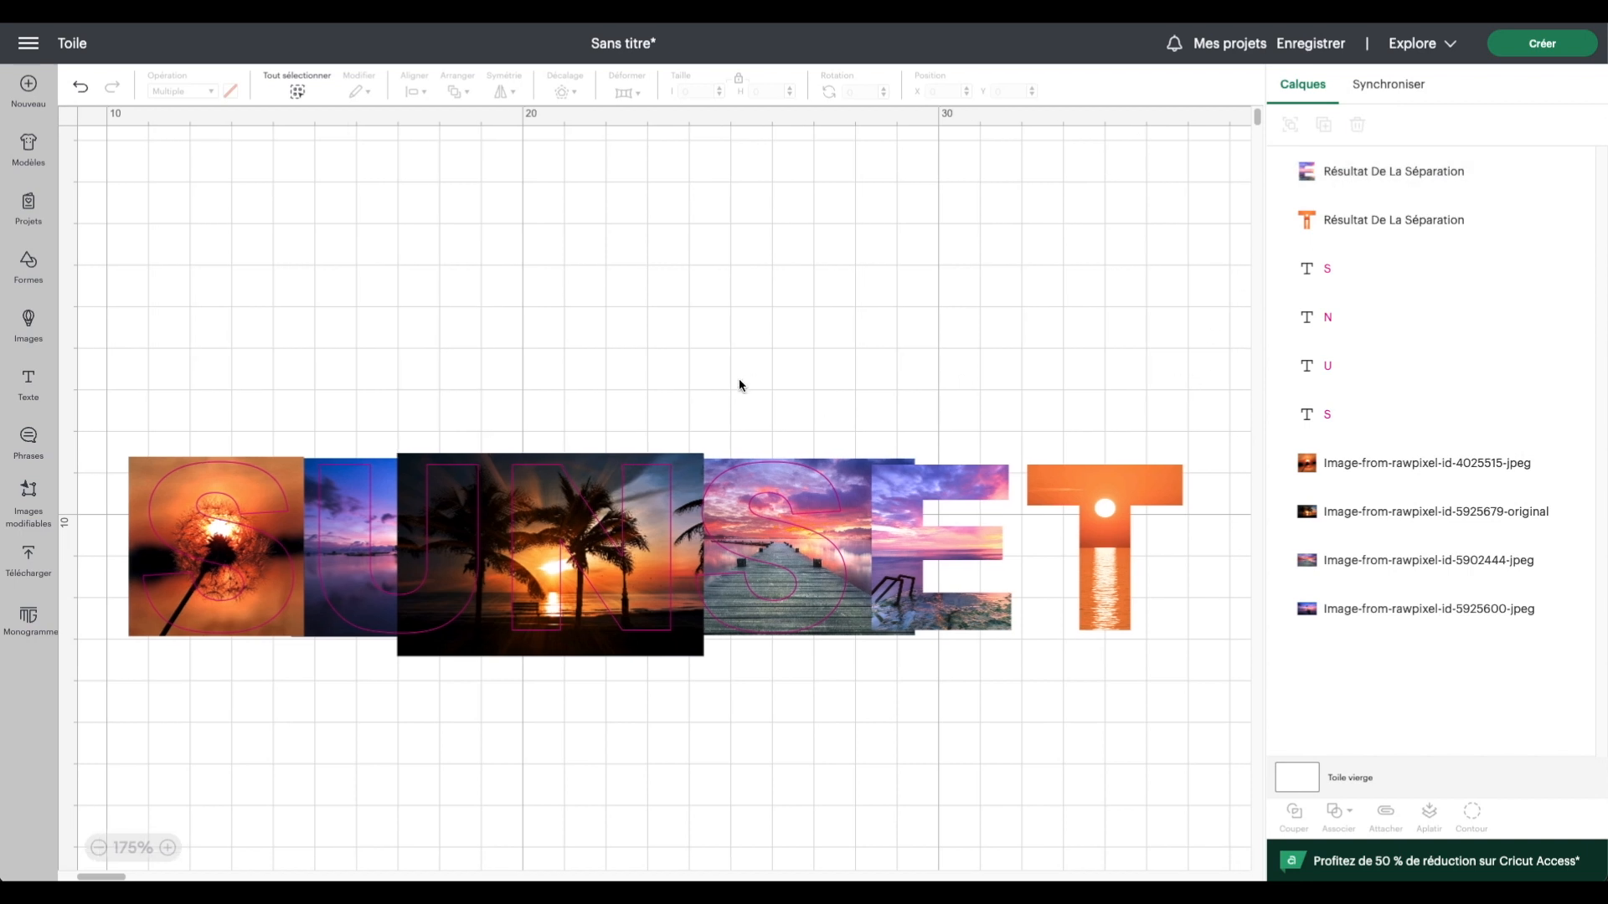
pyautogui.moveTo(764, 370); pyautogui.dragTo(787, 516)
pyautogui.scroll(1, 774, 439)
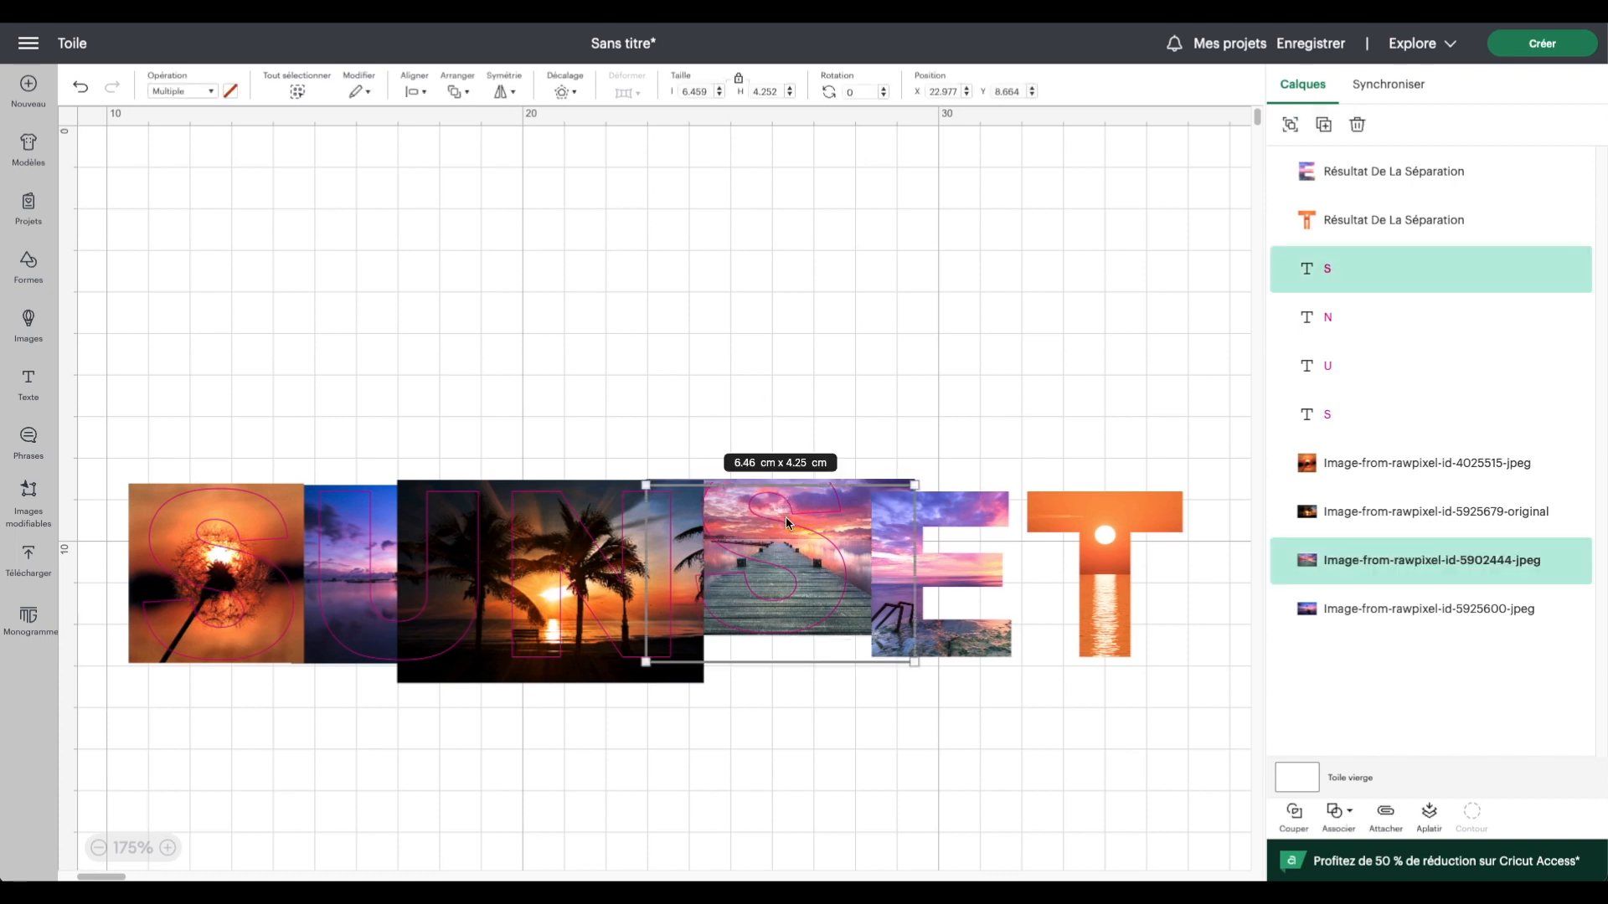
pyautogui.click(1294, 816)
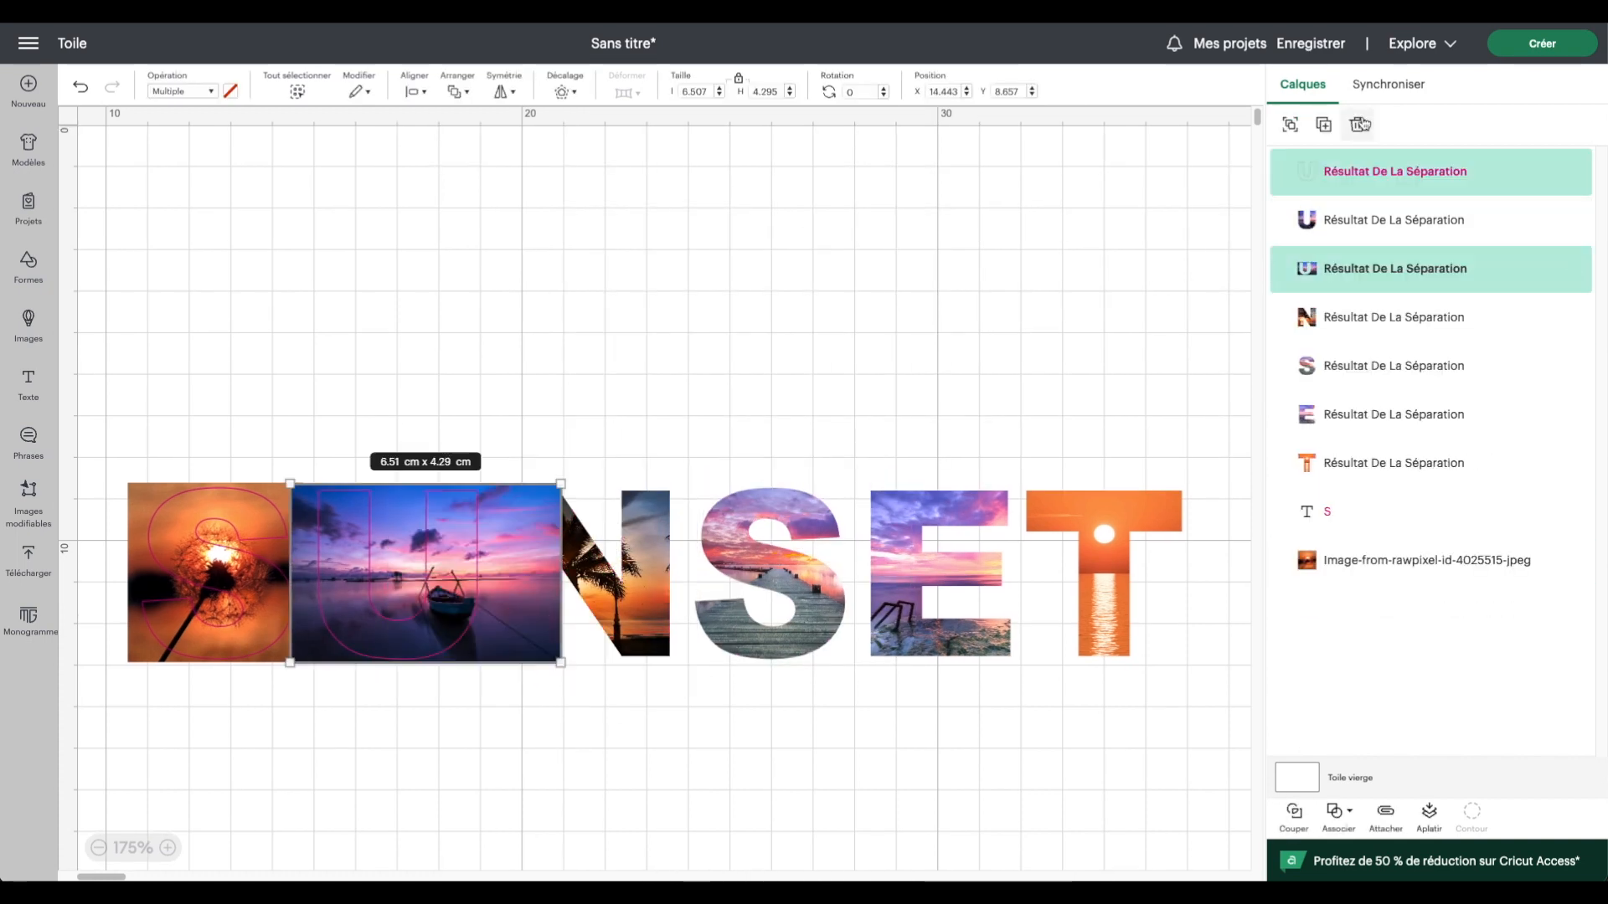
pyautogui.click(1361, 124)
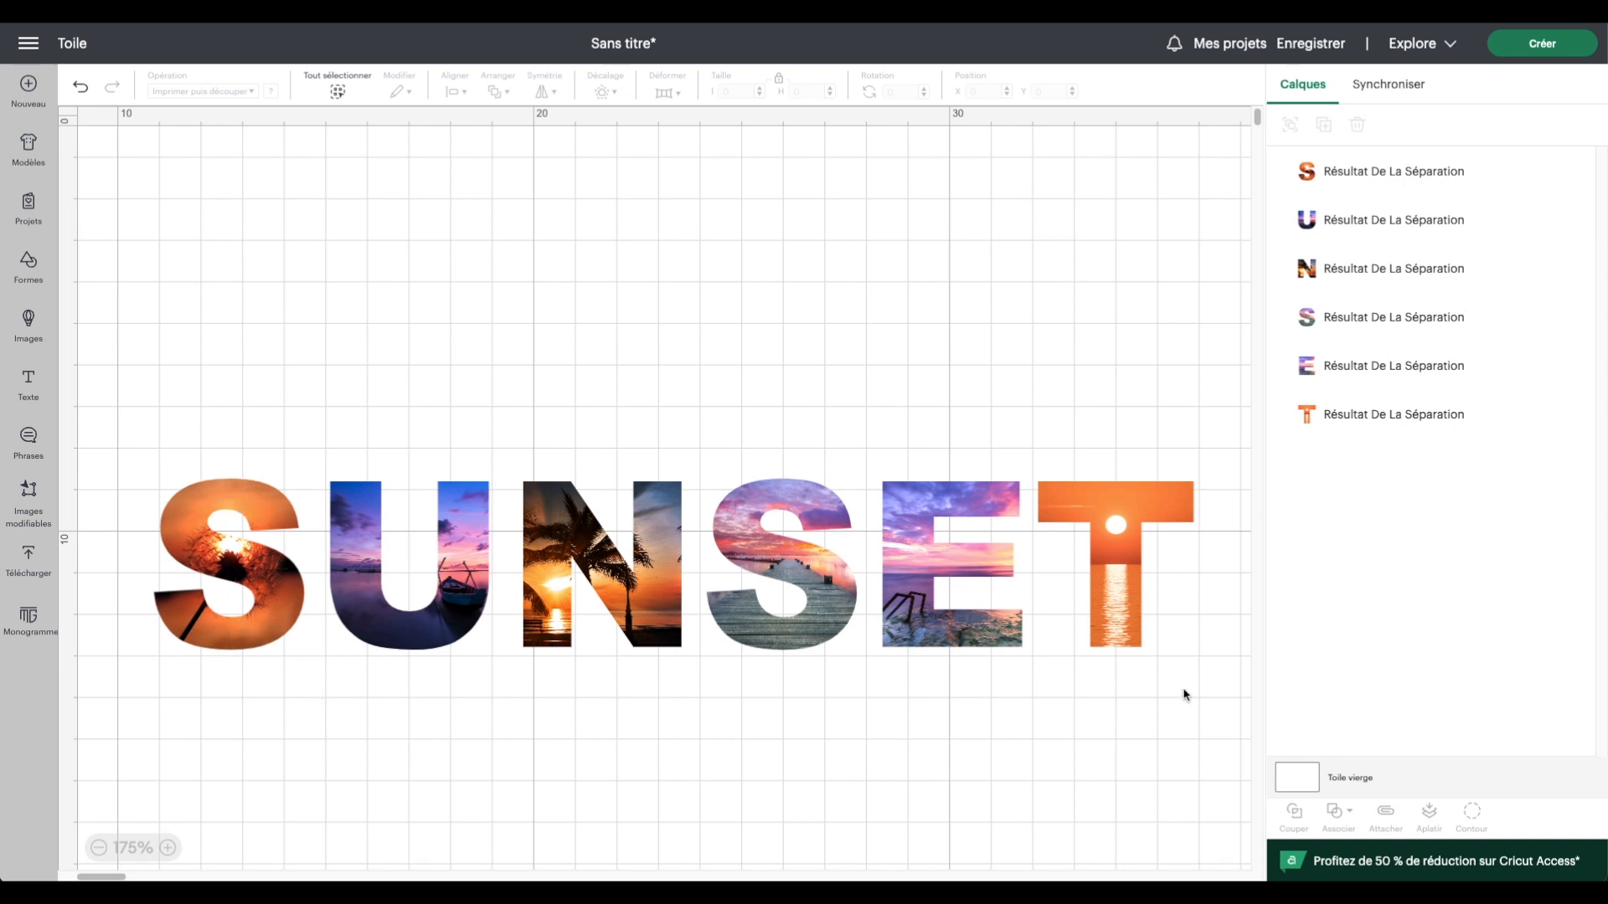
# Preview how the six separate letters are laid out on the cutting mat, and return to the canvas.
pyautogui.scroll(-1, 262, 500)
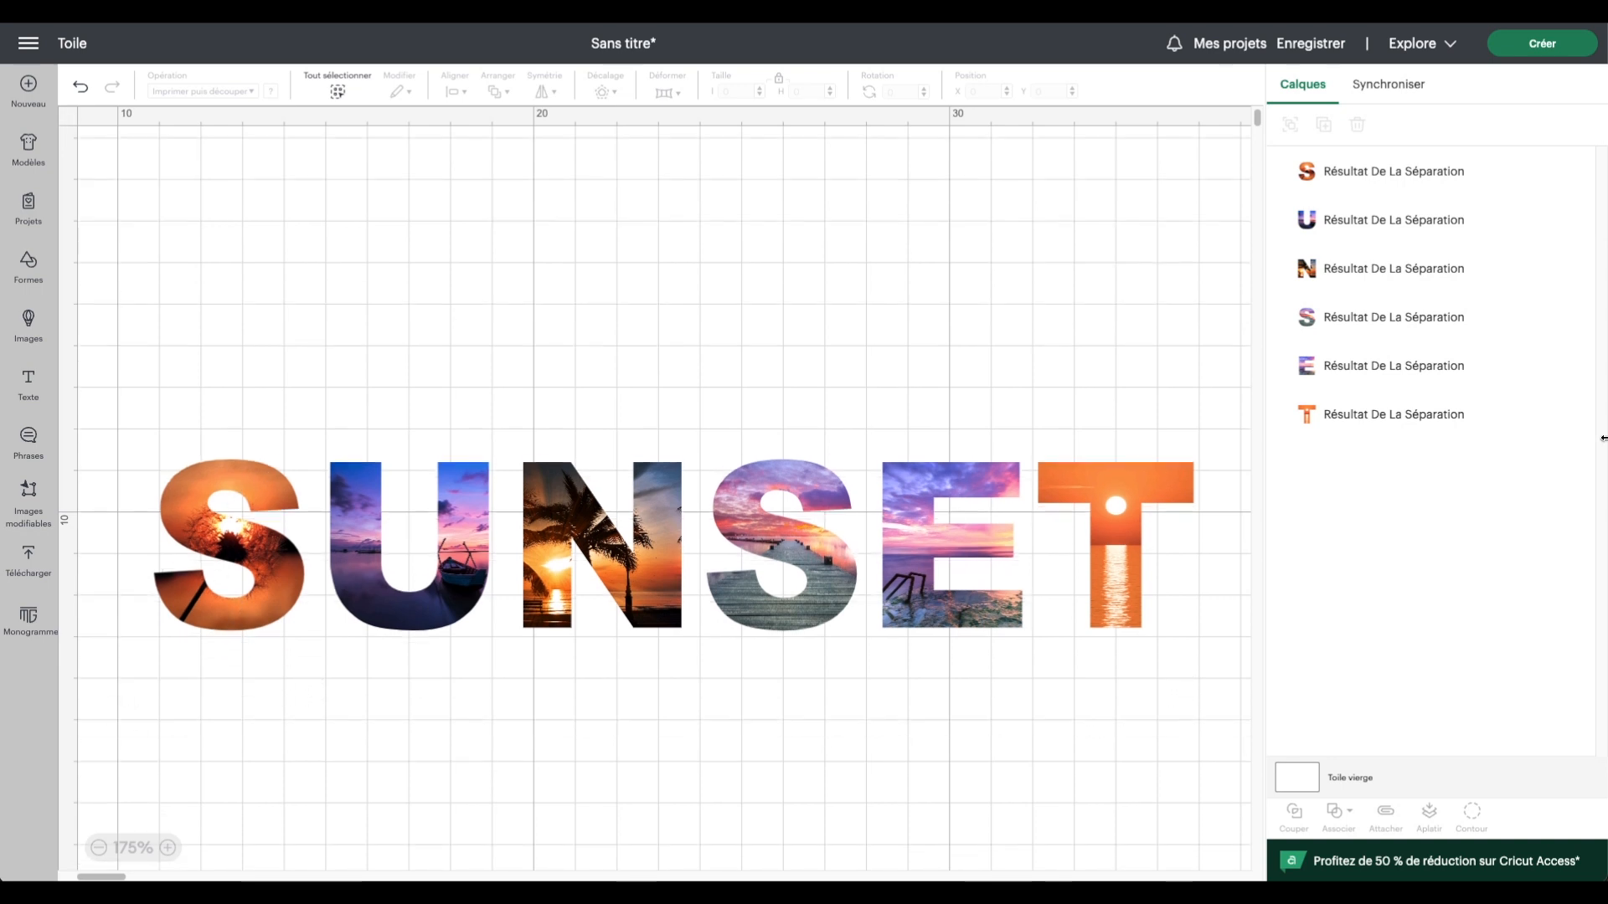
pyautogui.click(1358, 170)
pyautogui.click(192, 416)
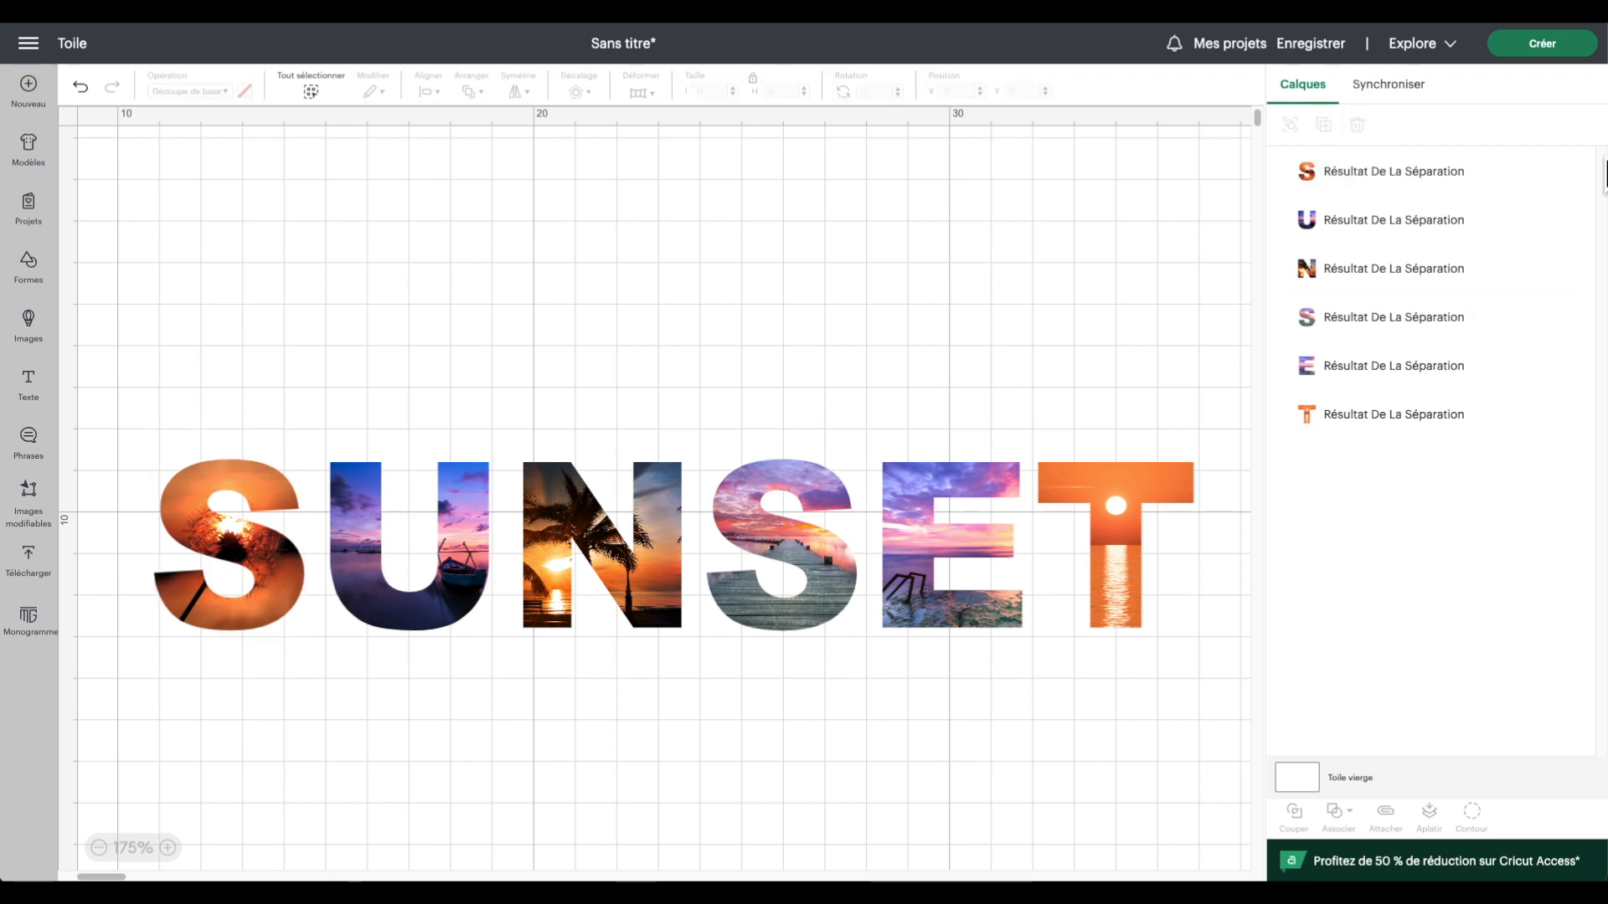
pyautogui.click(1541, 43)
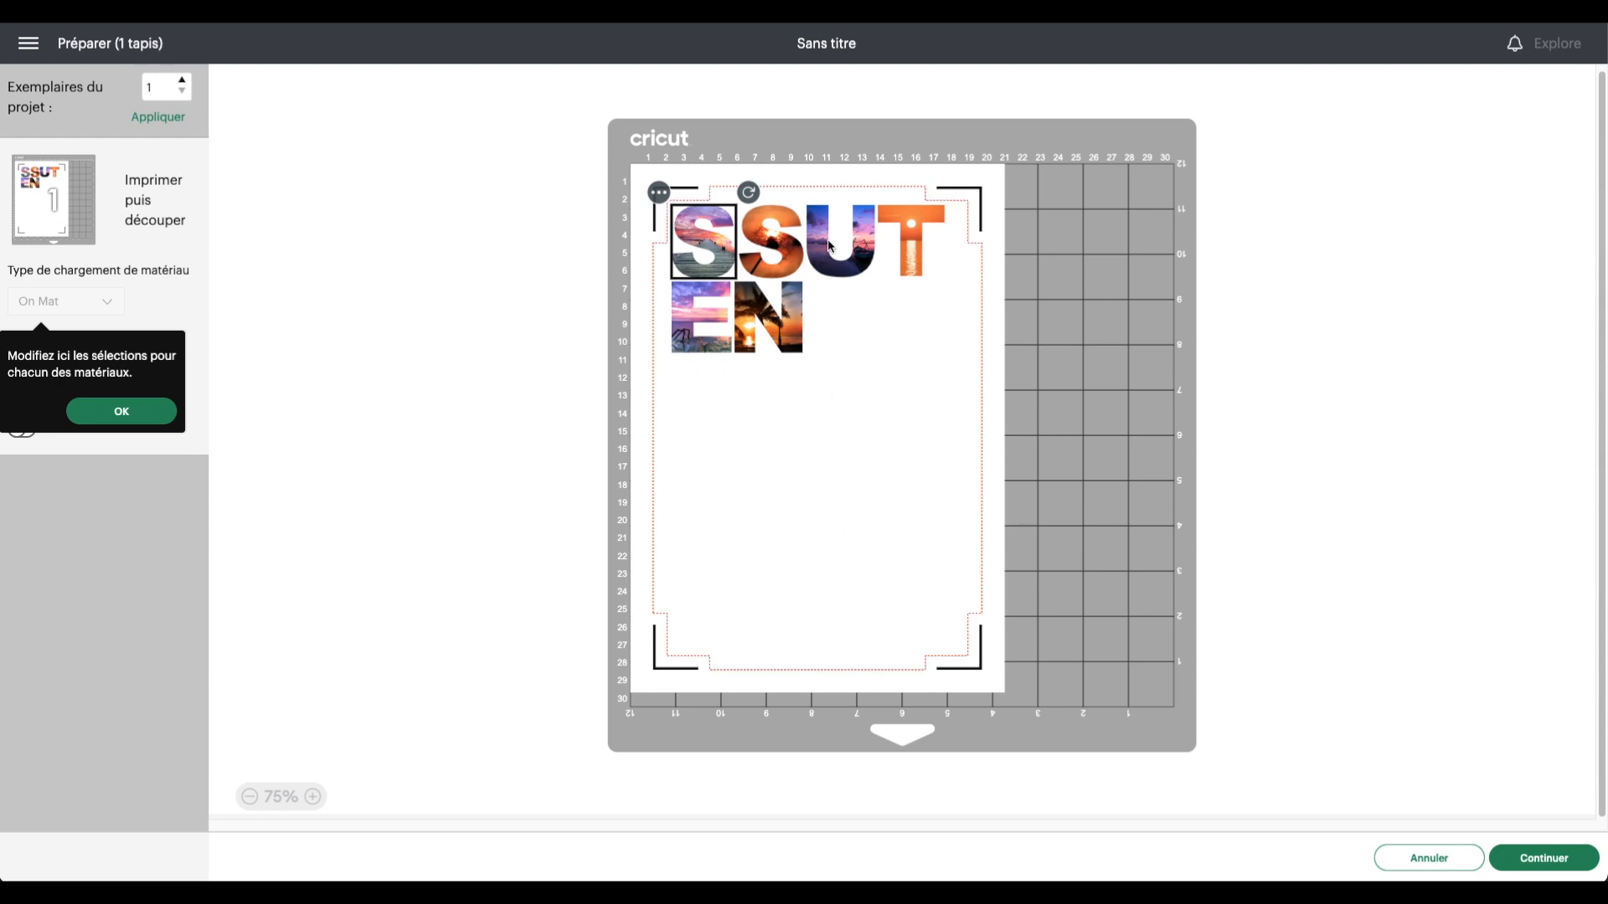
pyautogui.click(1413, 849)
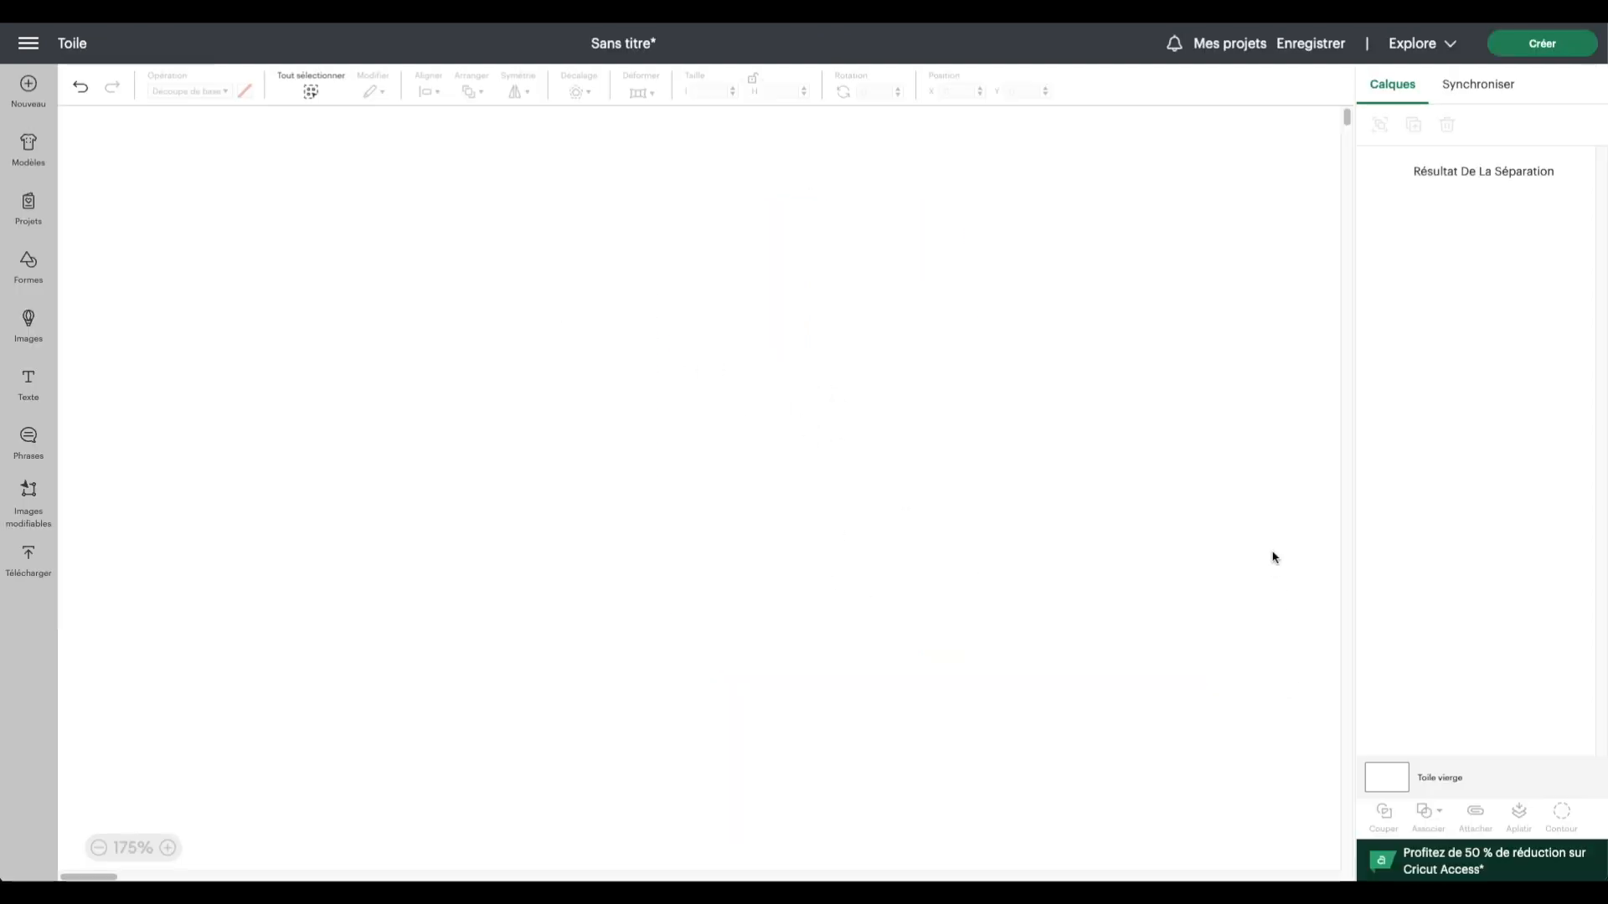
# Flatten all six photo-filled letters into one print-then-cut image and move it up and left on the canvas.
pyautogui.hscroll(4, 433, 434)
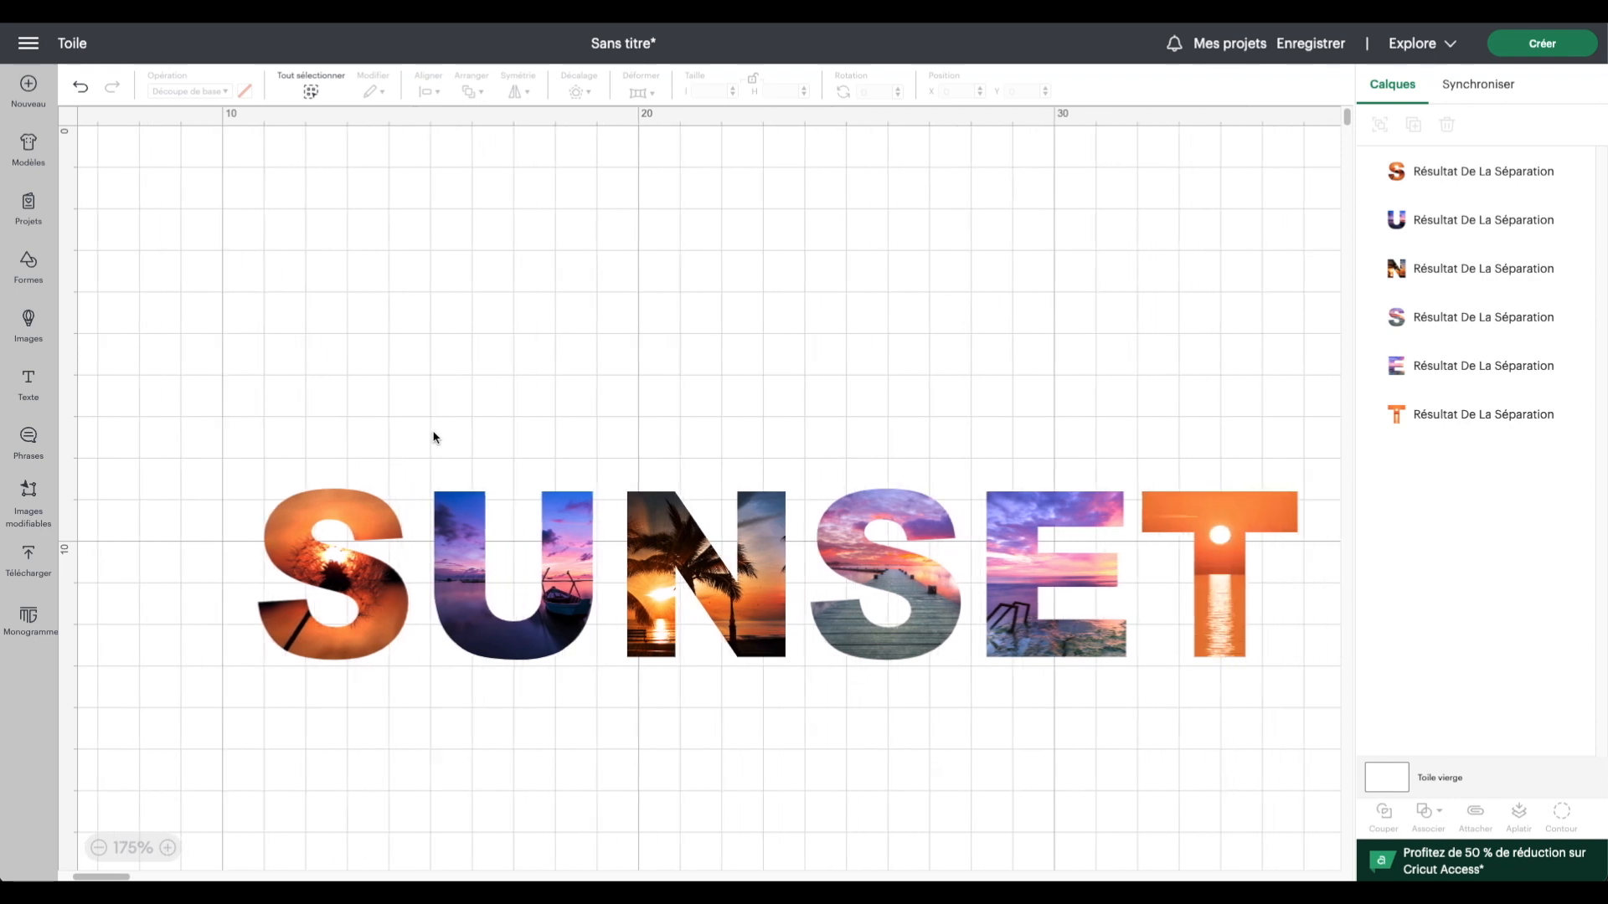
pyautogui.moveTo(209, 412); pyautogui.dragTo(1272, 727)
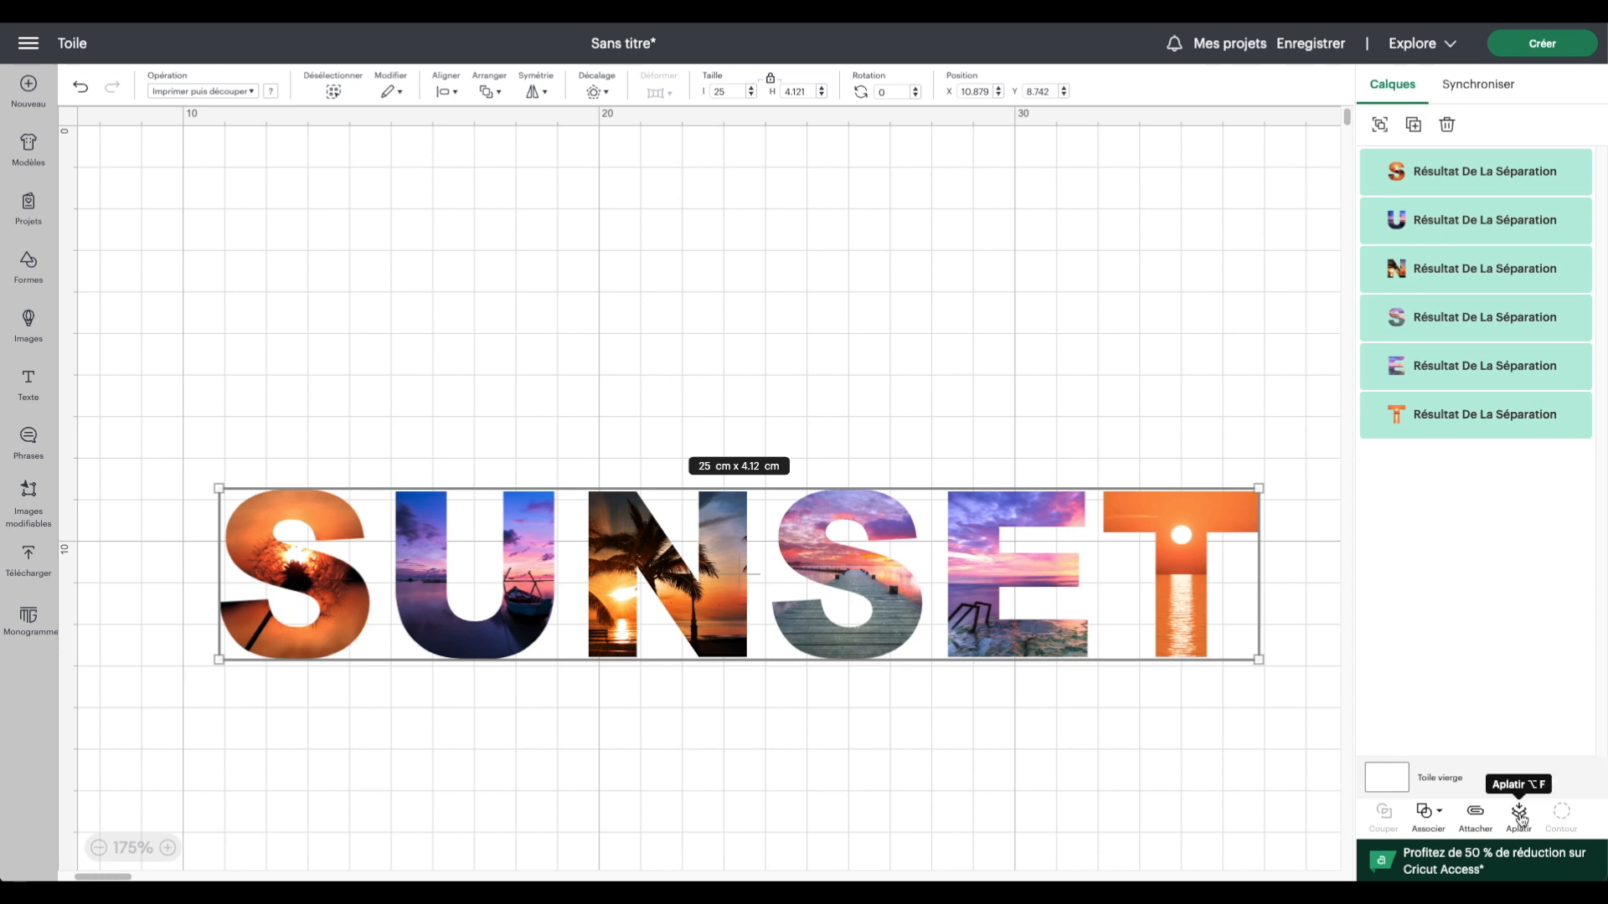
pyautogui.click(1520, 814)
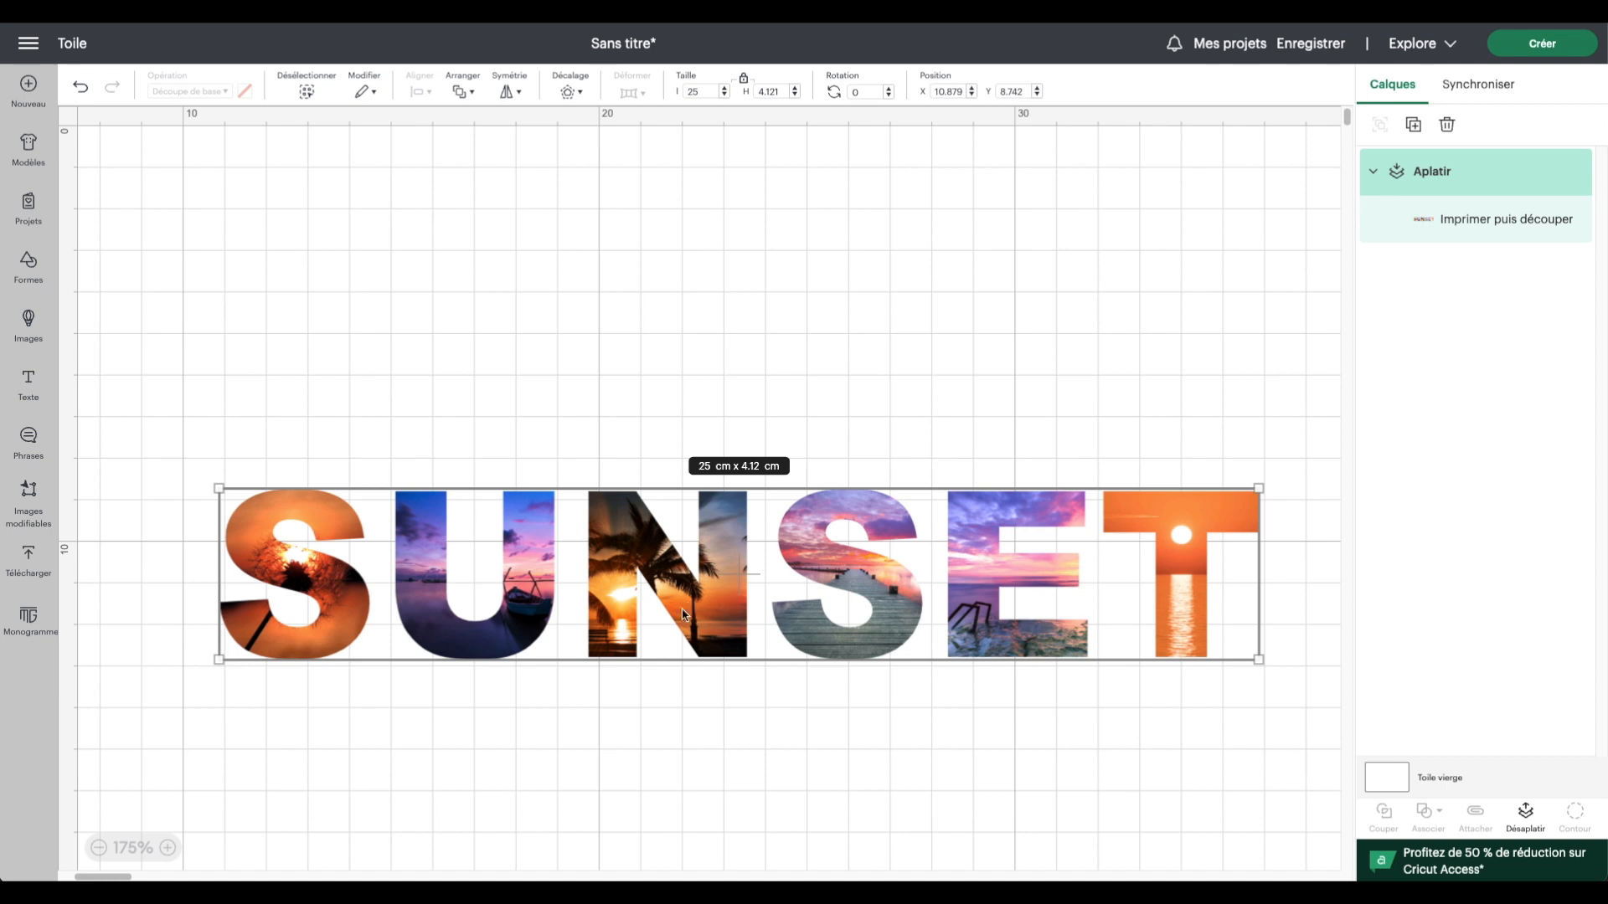
pyautogui.moveTo(683, 615); pyautogui.dragTo(579, 436)
# Preview the flattened SUNSET on the cutting mat, then return to the canvas and move the design to about X 2.4, Y 4.6 cm.
pyautogui.click(1541, 44)
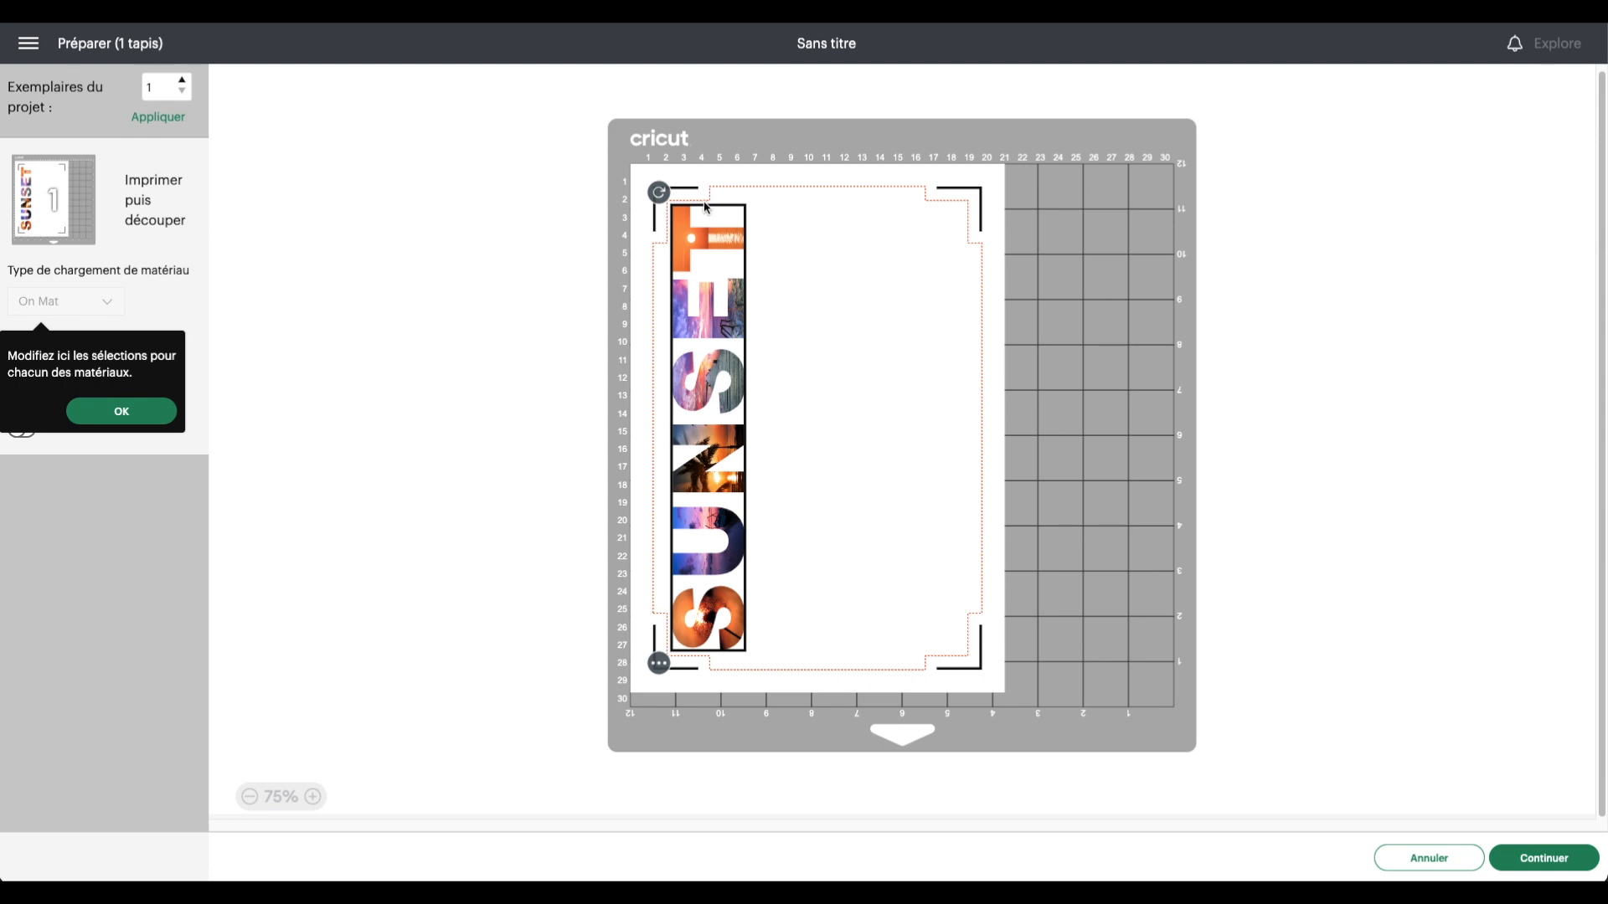
pyautogui.click(877, 591)
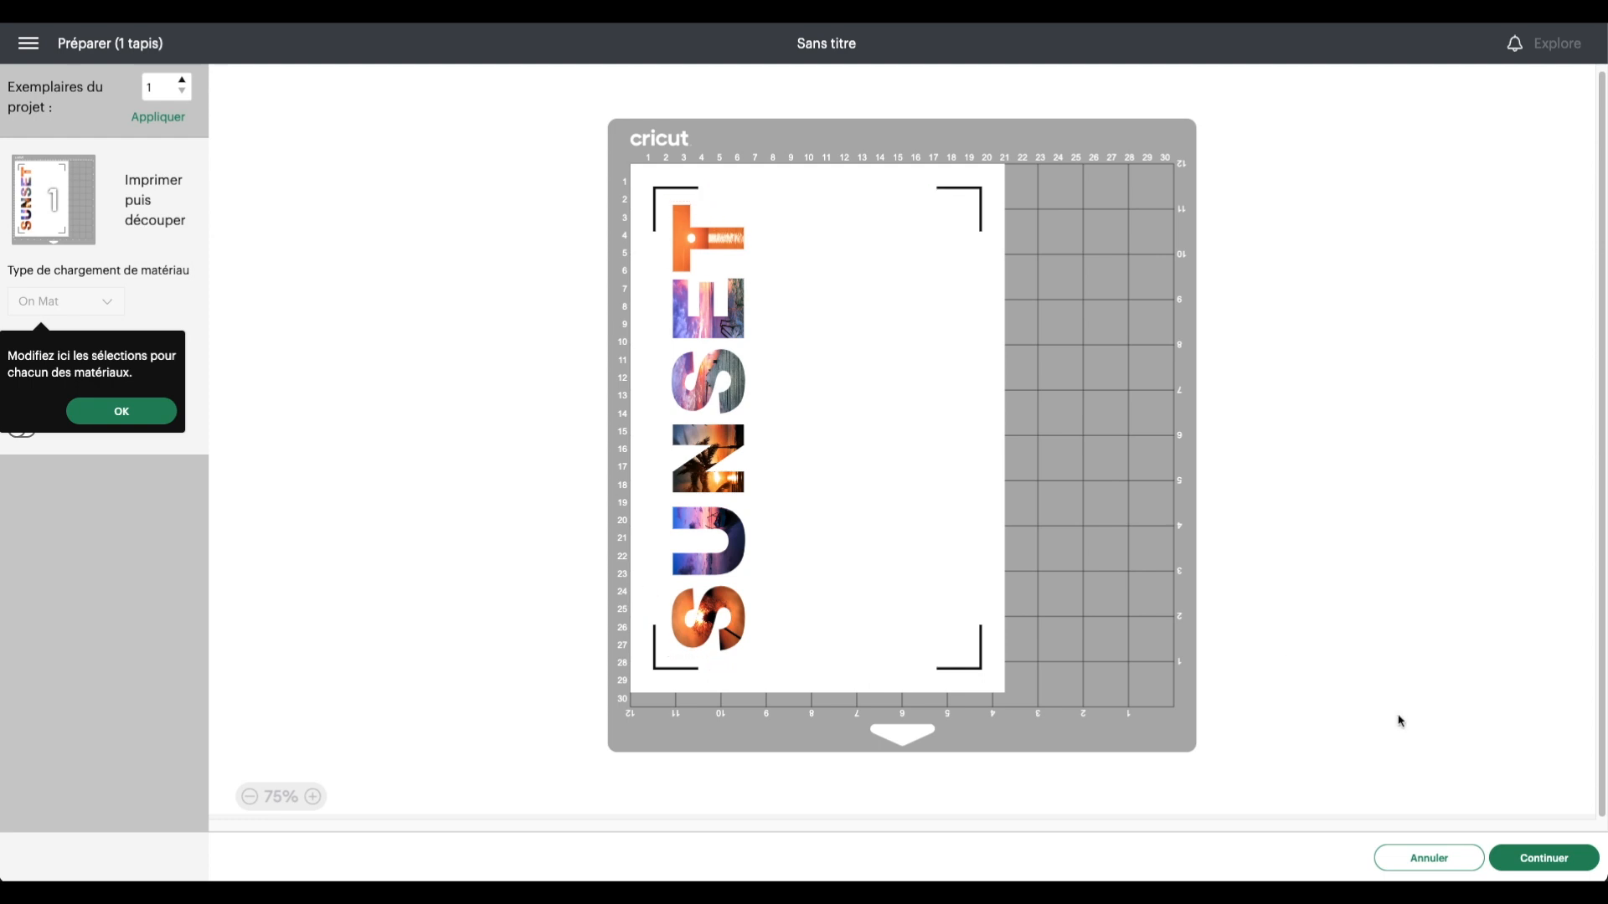
pyautogui.click(1445, 858)
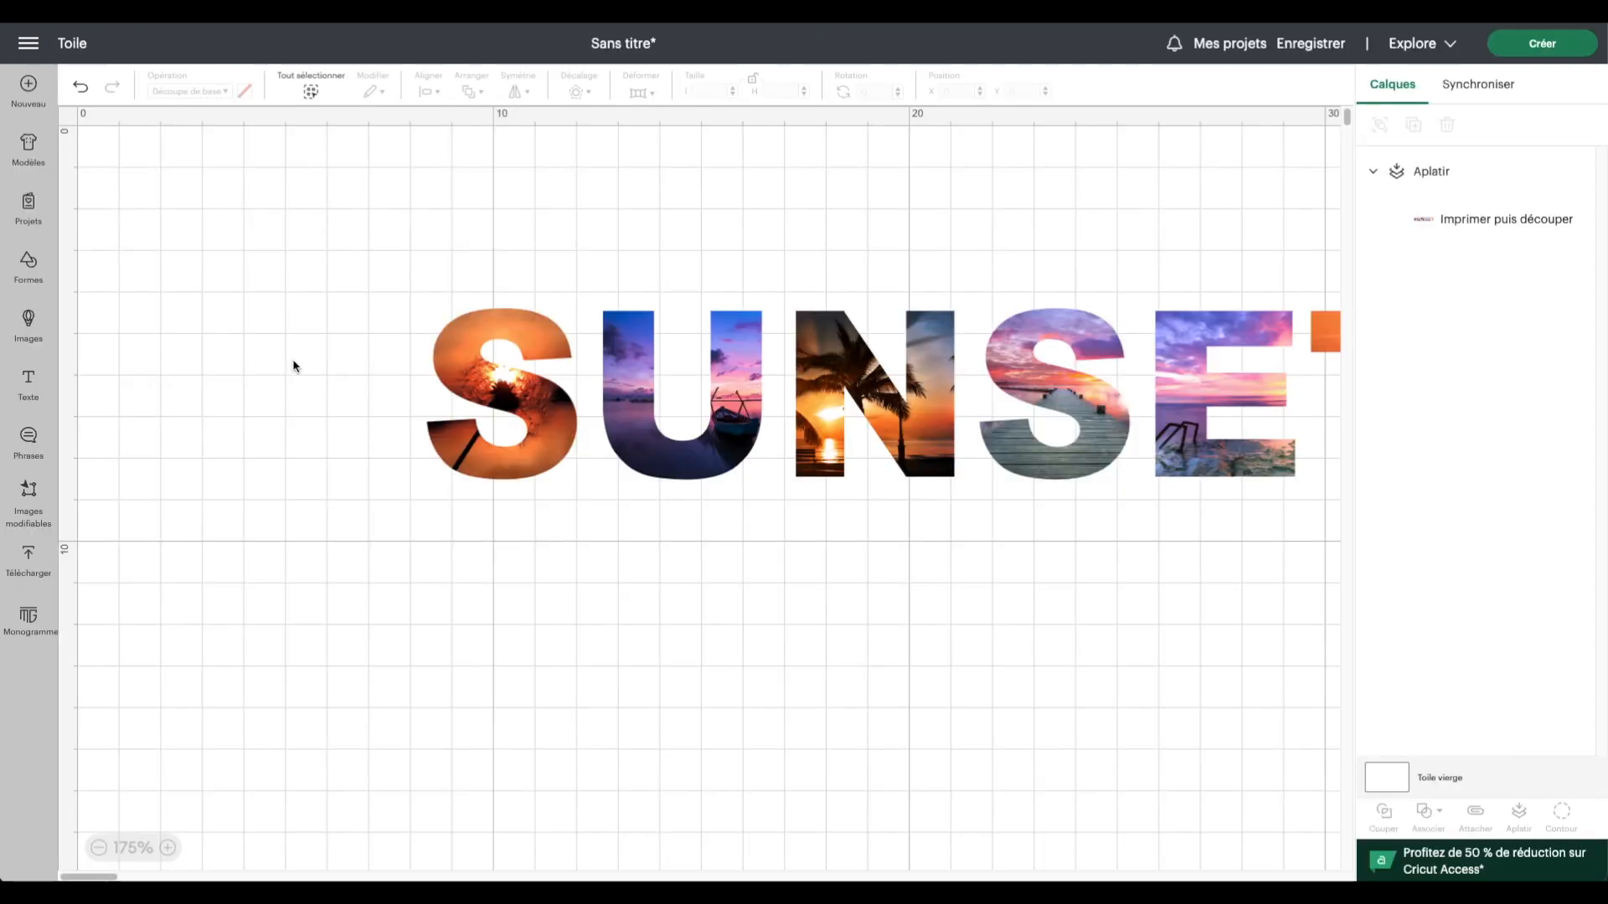
pyautogui.moveTo(737, 449); pyautogui.dragTo(492, 454)
# Add a welded offset of 0.706 cm with rounded corners around the flattened SUNSET.
pyautogui.click(581, 92)
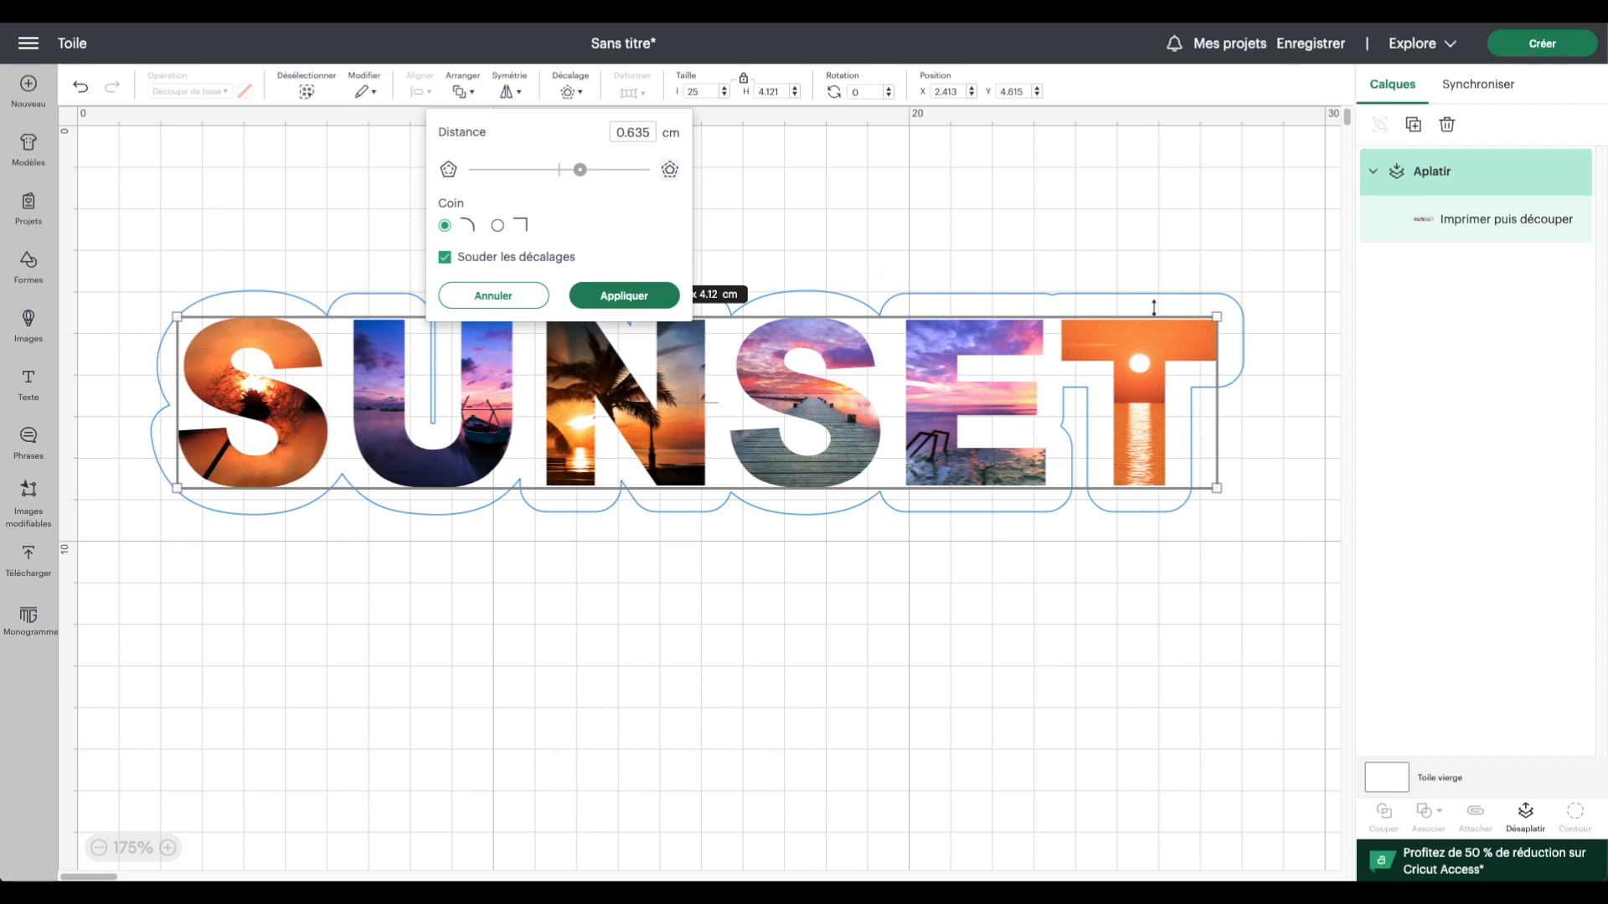
pyautogui.moveTo(571, 174); pyautogui.dragTo(582, 172)
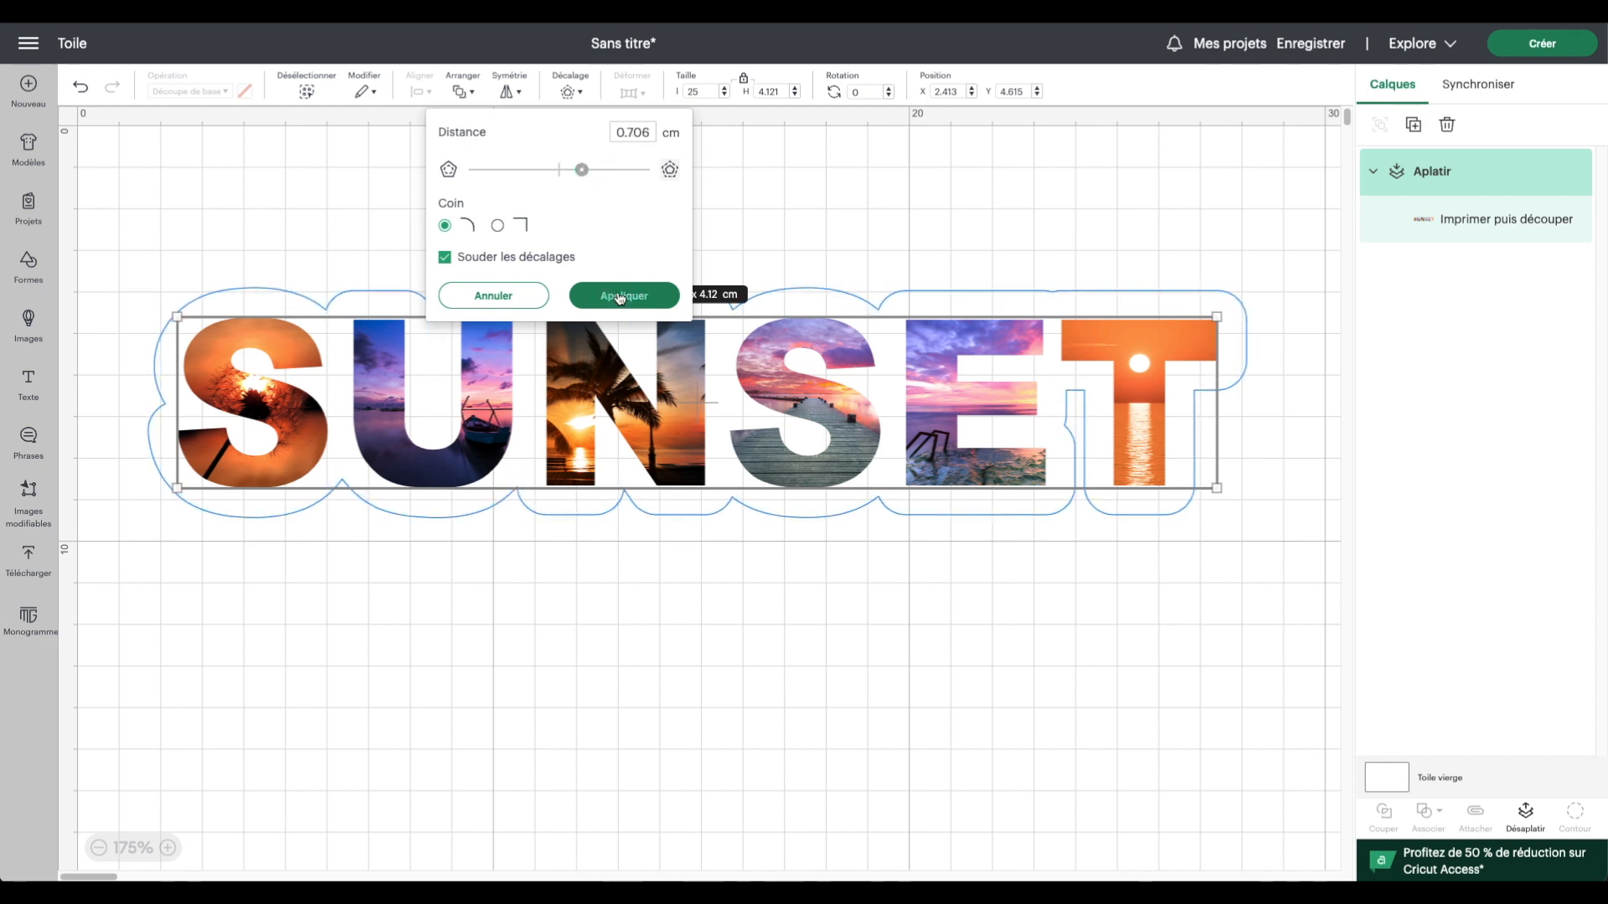
pyautogui.click(620, 297)
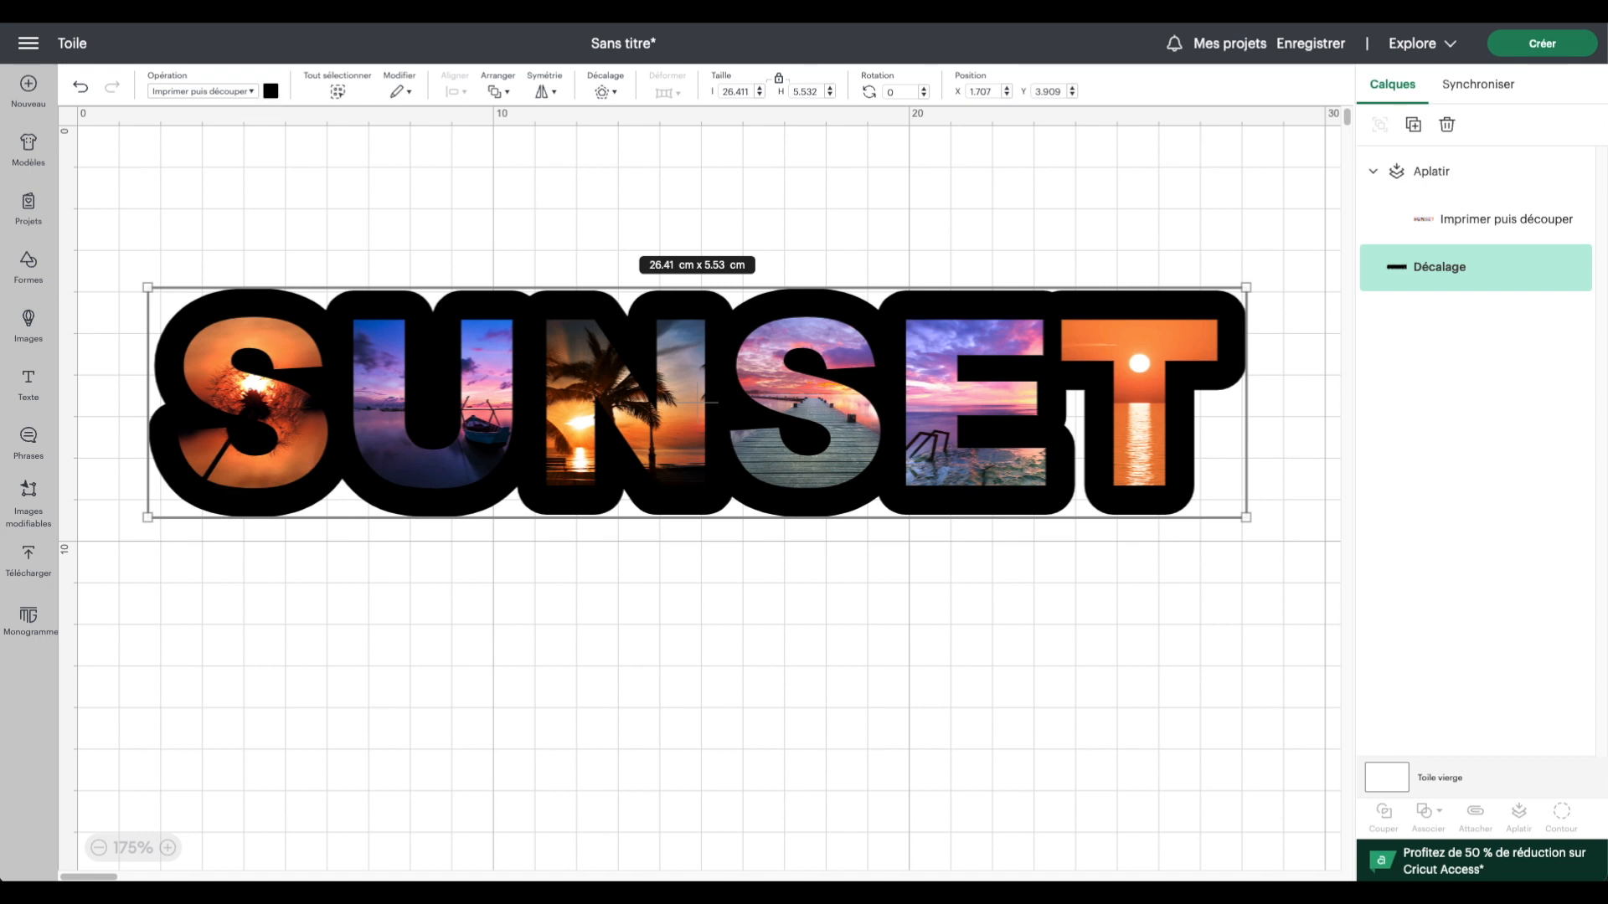
# Change the print colour of the offset behind the letters to white.
pyautogui.hscroll(1, 818, 412)
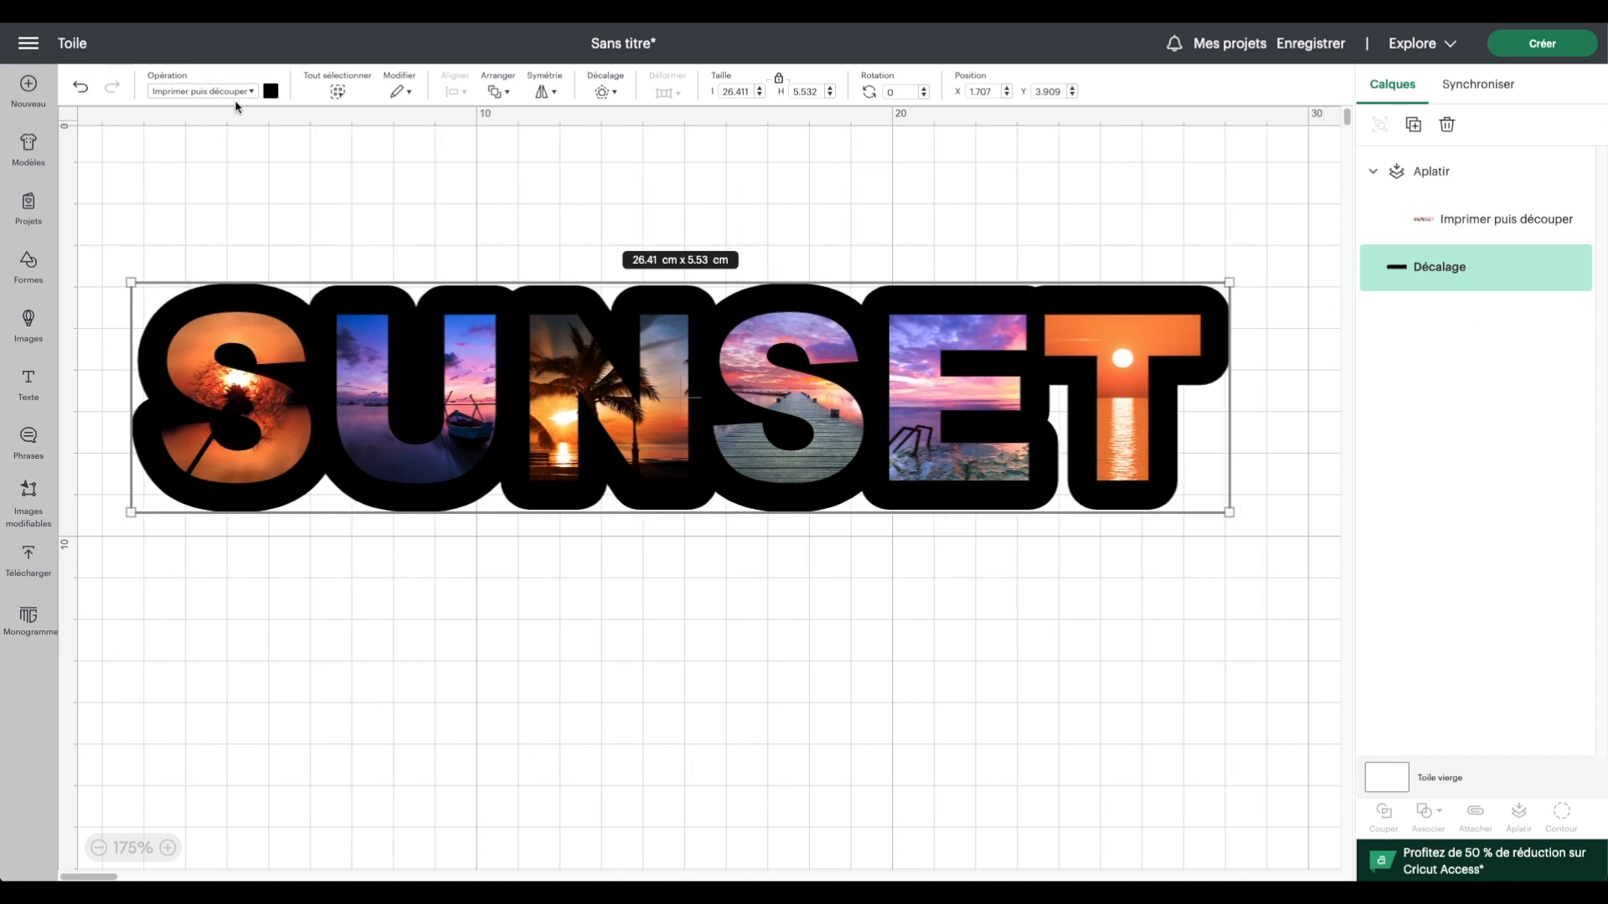
pyautogui.click(270, 90)
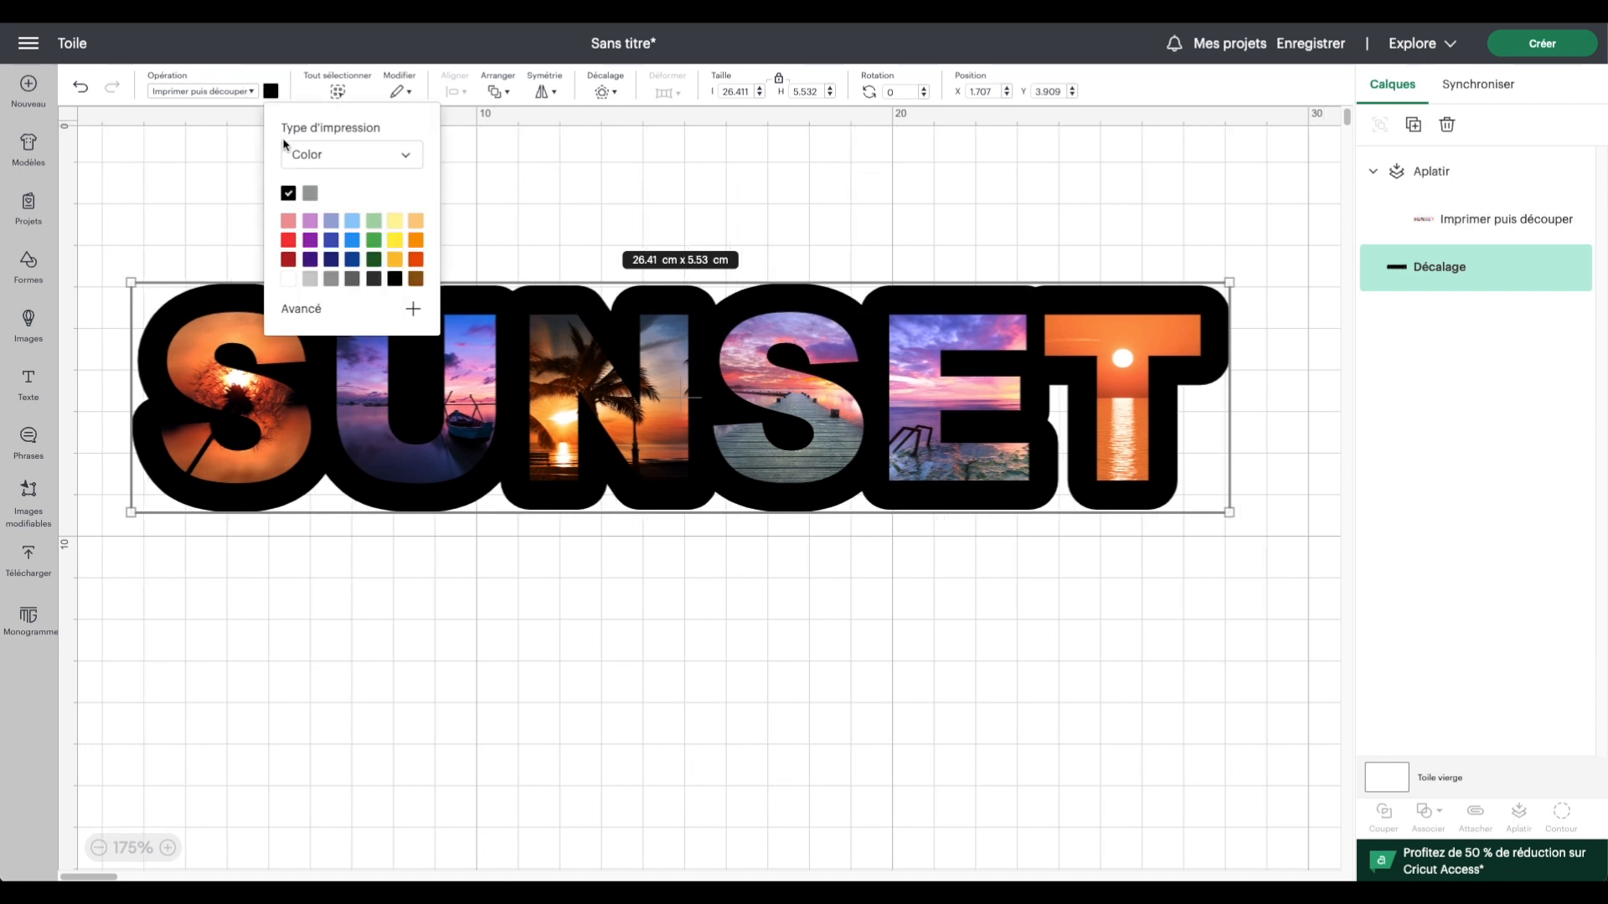
pyautogui.click(288, 279)
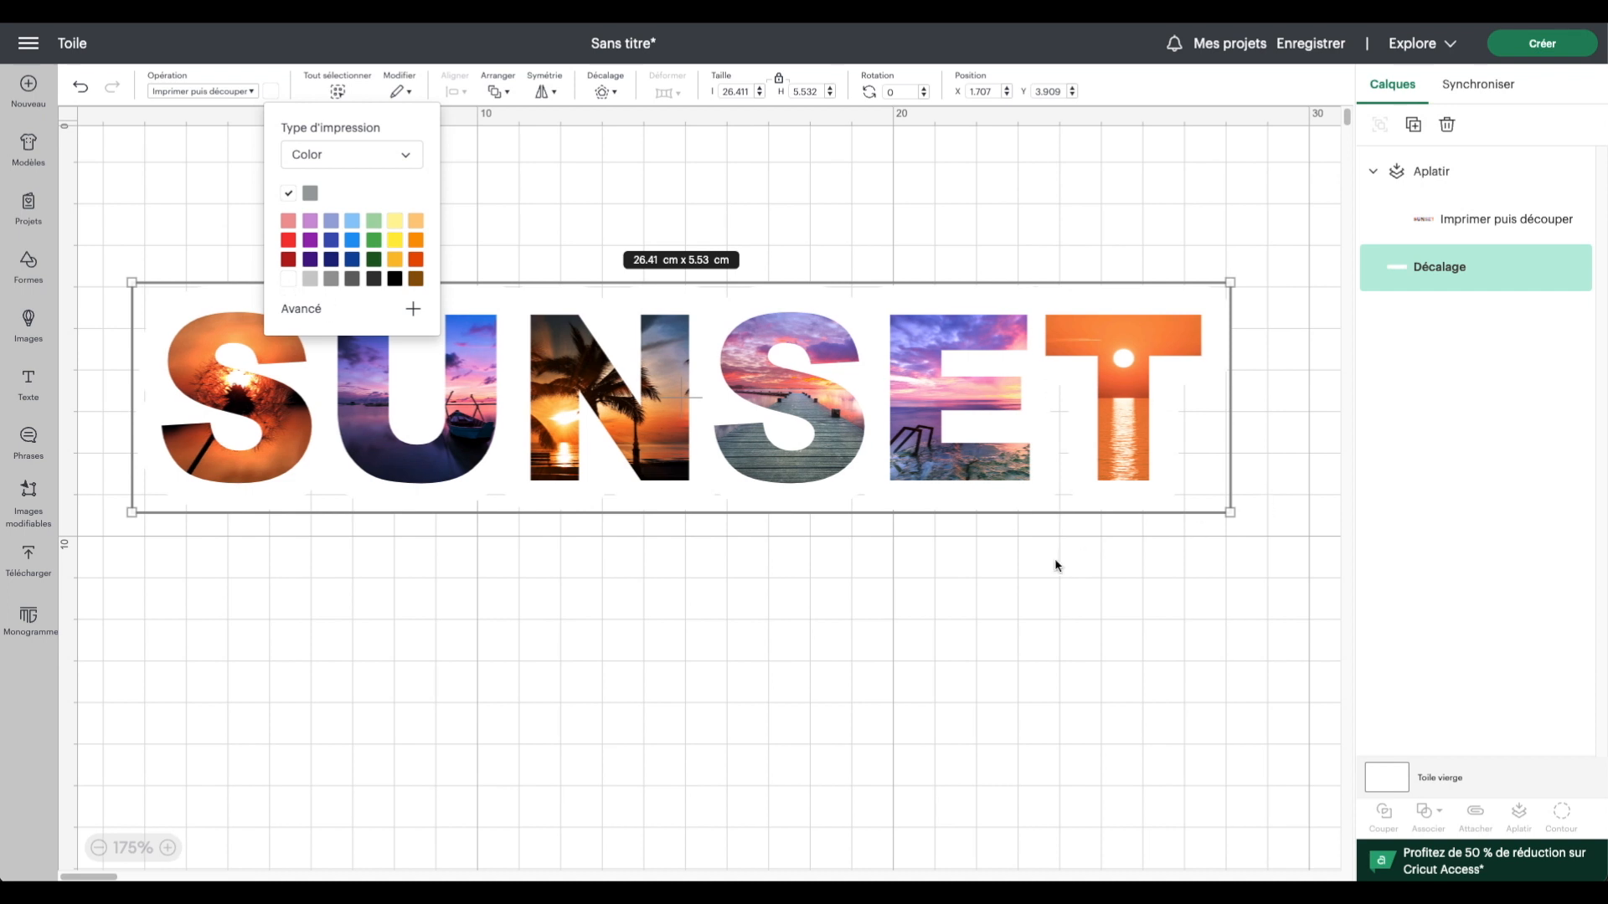
pyautogui.click(307, 572)
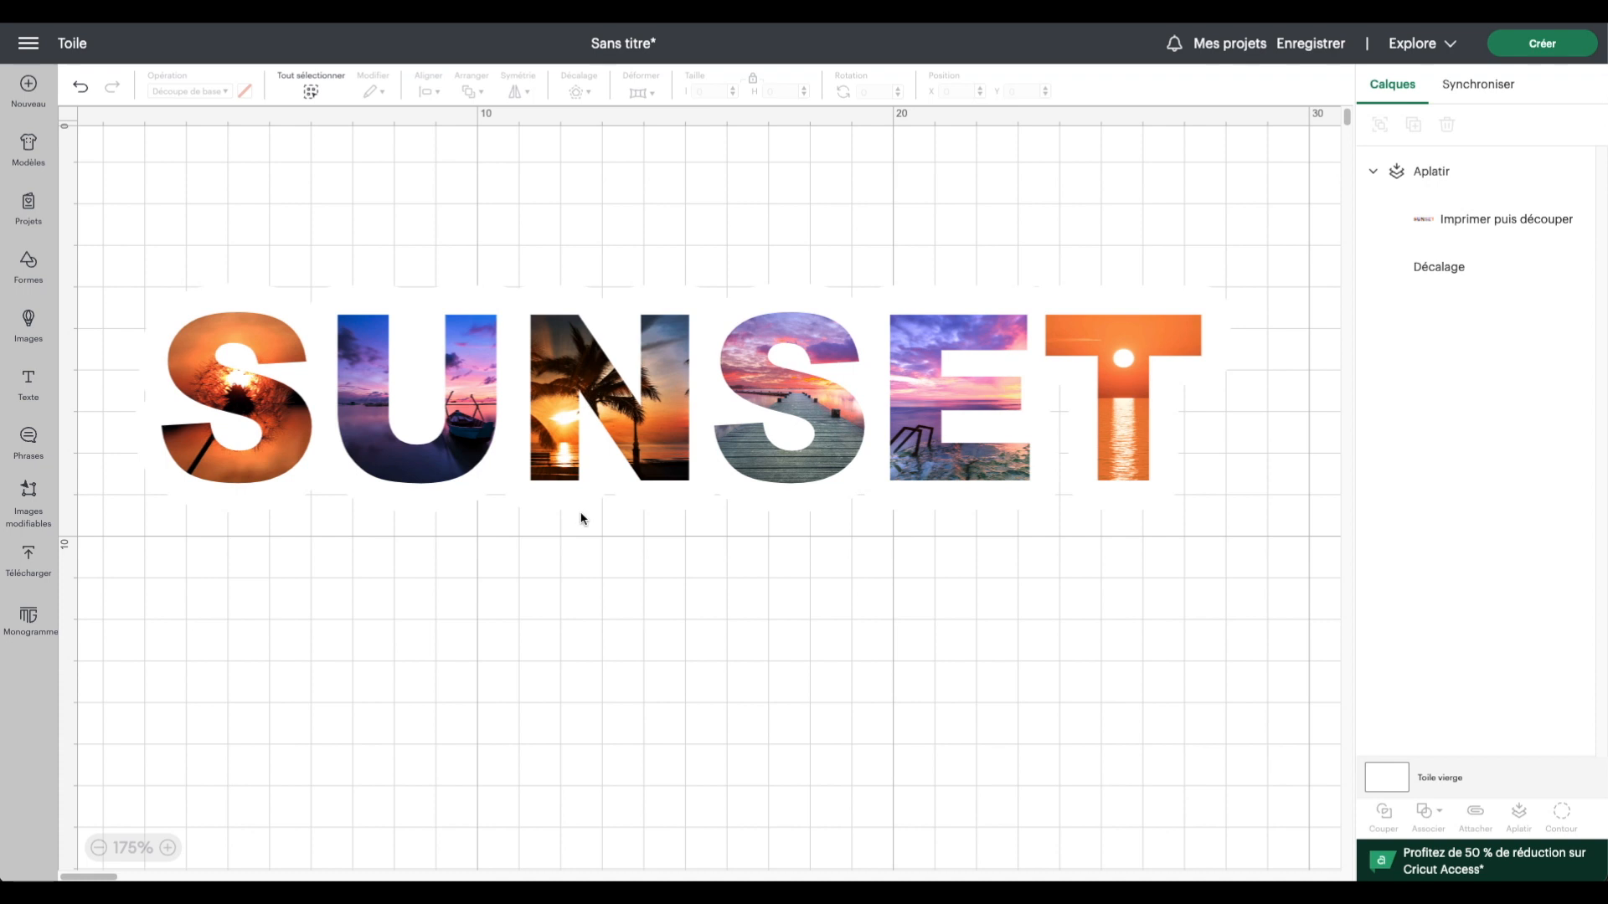
# Flatten the SUNSET design together with its white offset, preview it on the cutting mat, and return to the canvas.
pyautogui.click(170, 335)
pyautogui.click(98, 238)
pyautogui.moveTo(112, 230); pyautogui.dragTo(1240, 583)
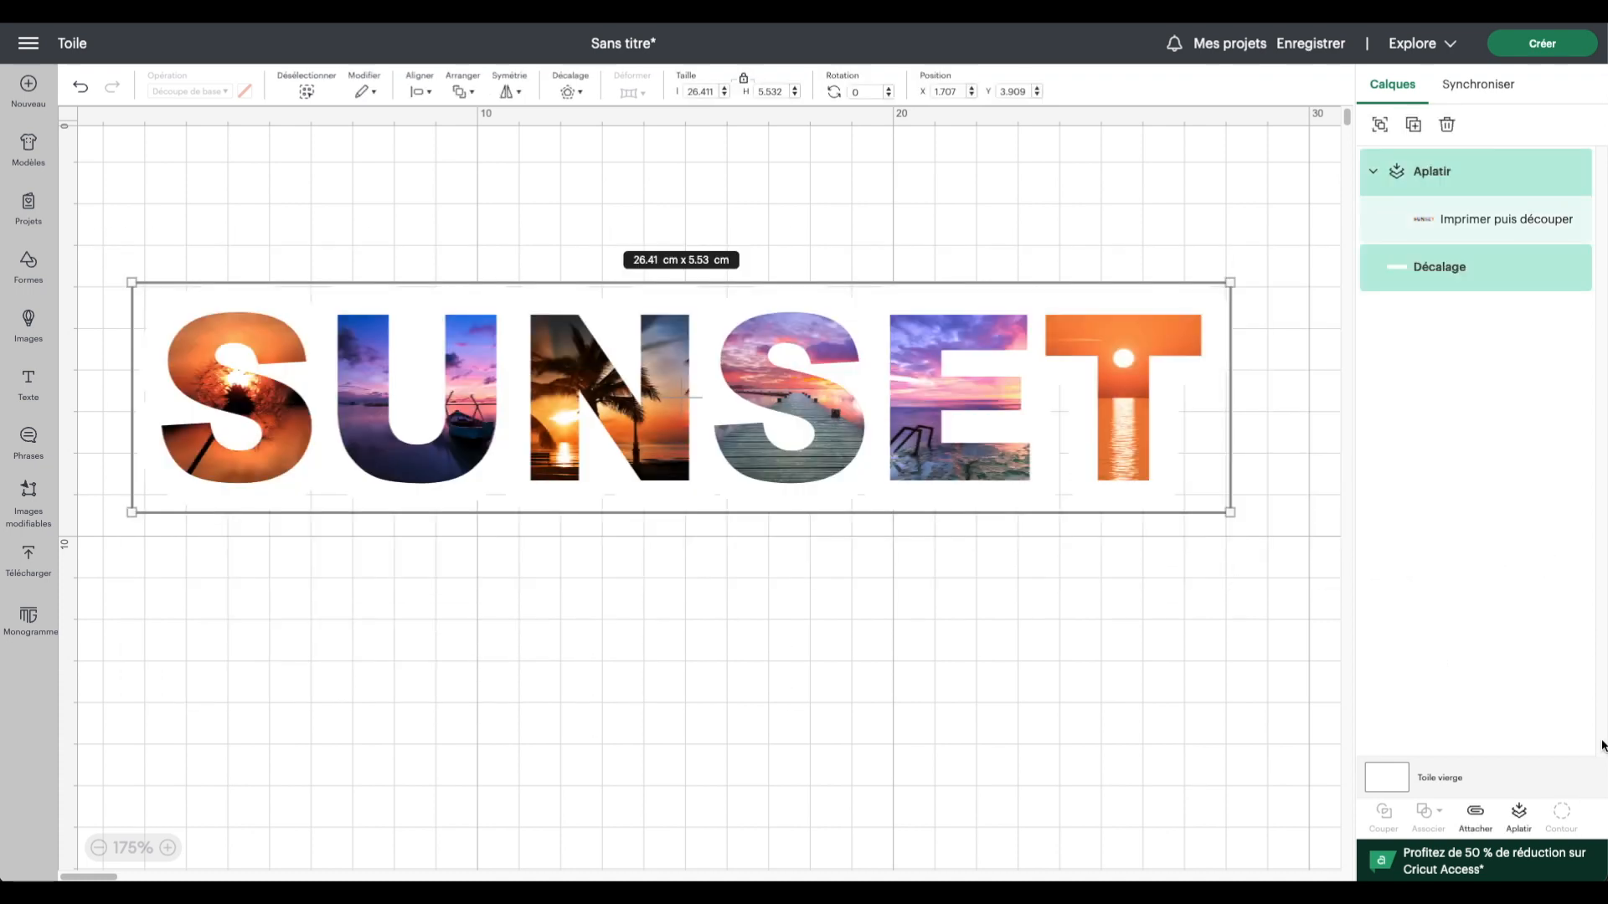
pyautogui.click(1519, 817)
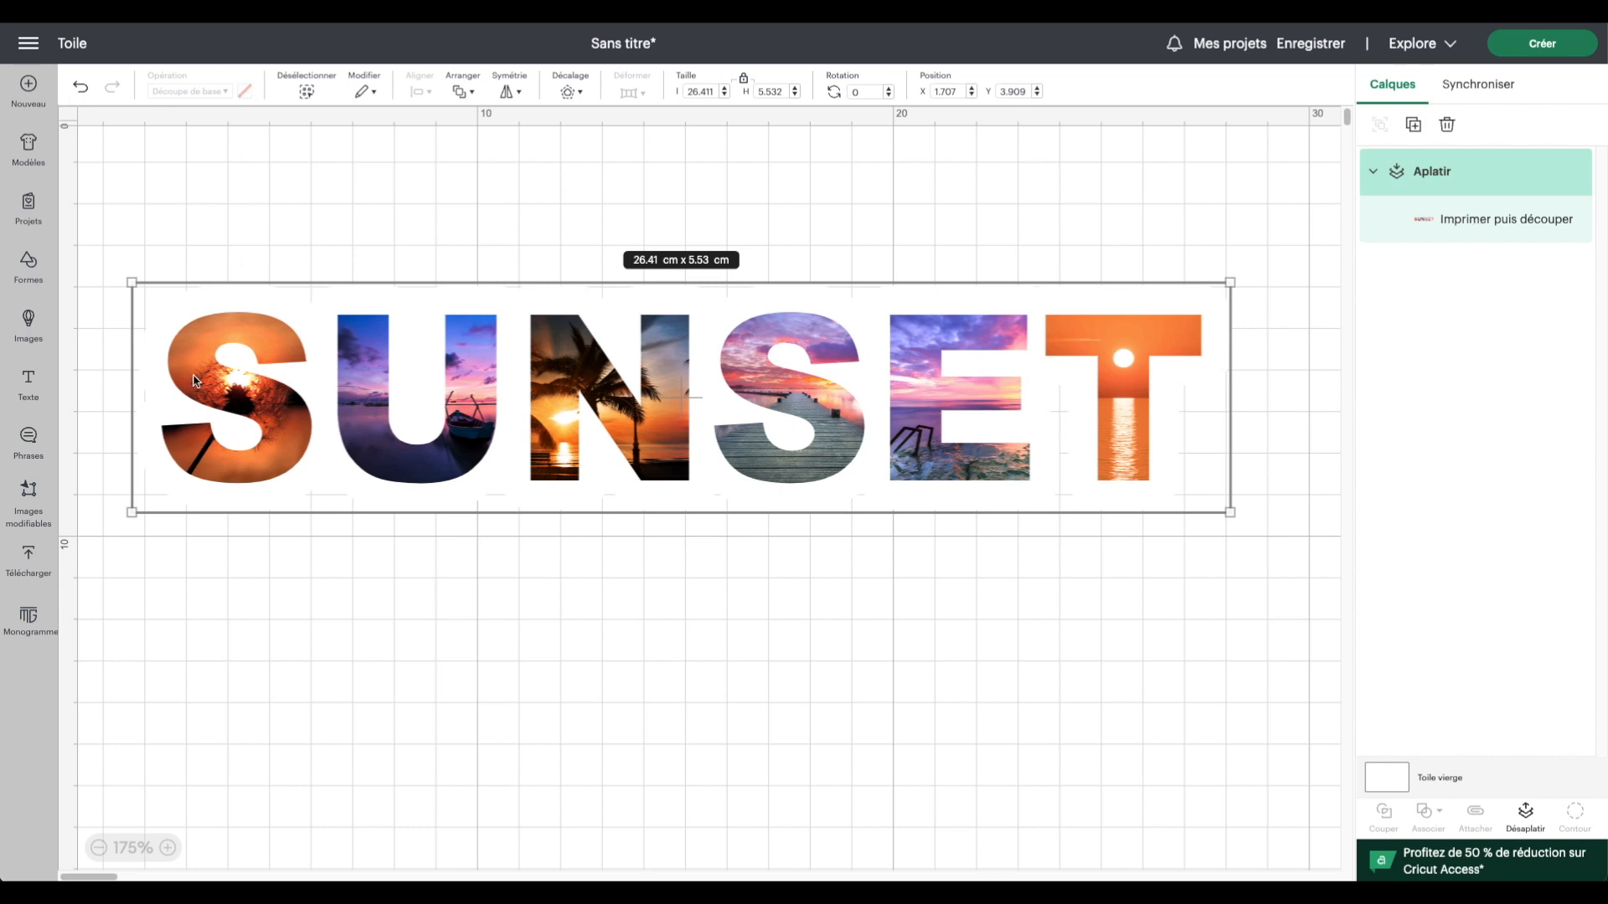
pyautogui.click(1525, 51)
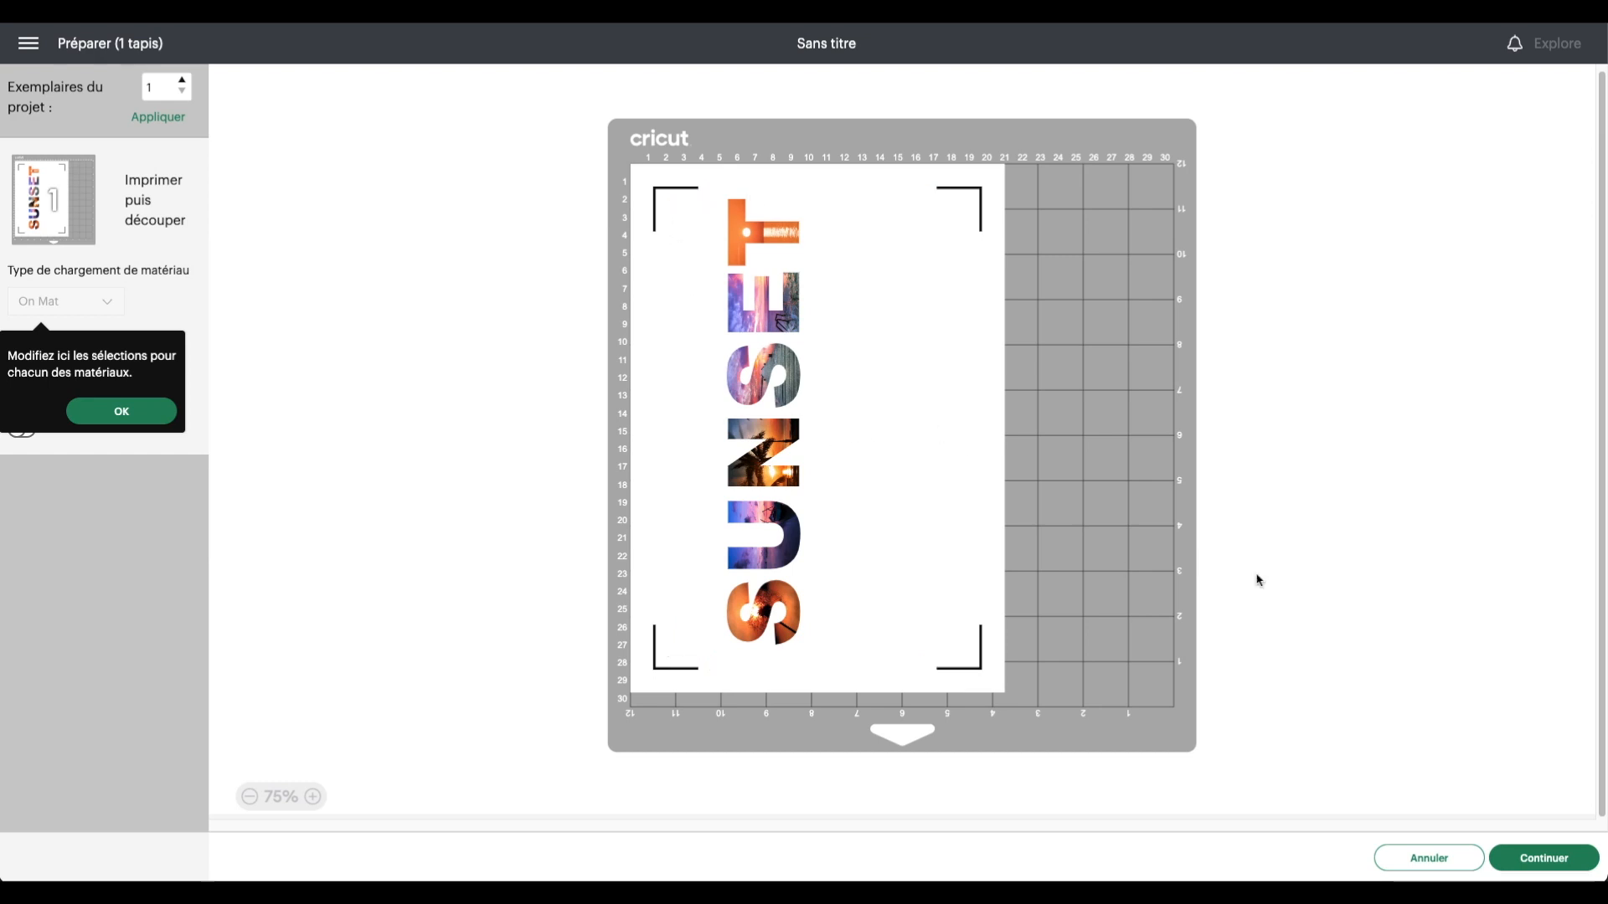
pyautogui.click(1428, 858)
# Unflatten the design from its white offset and undo the offset, leaving only the flattened SUNSET.
pyautogui.click(1524, 814)
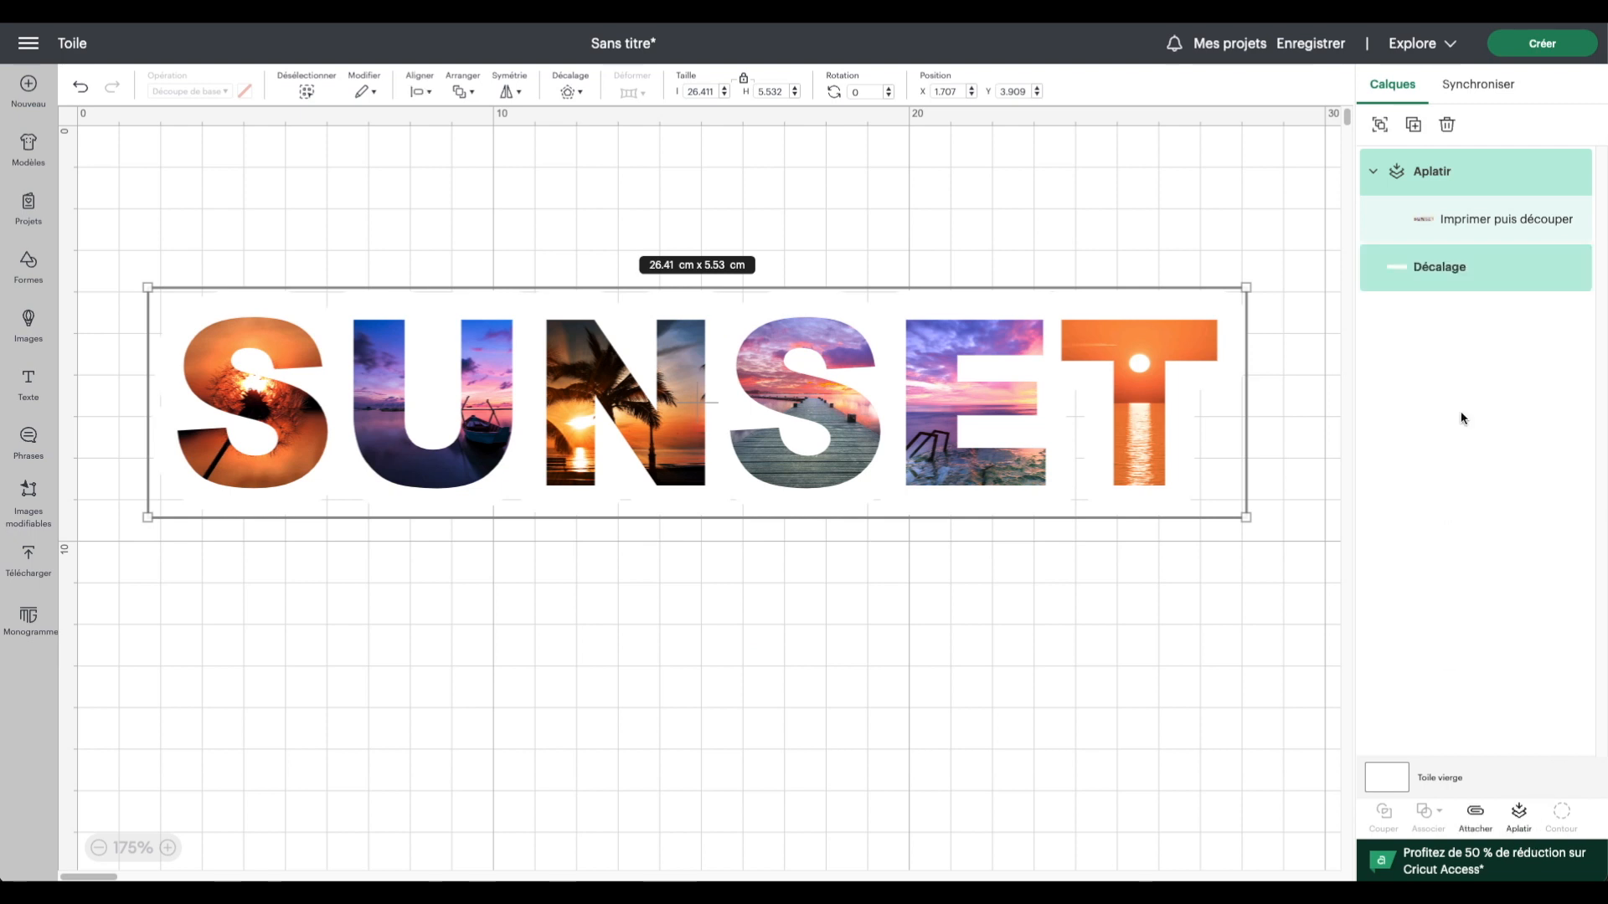
pyautogui.click(1447, 274)
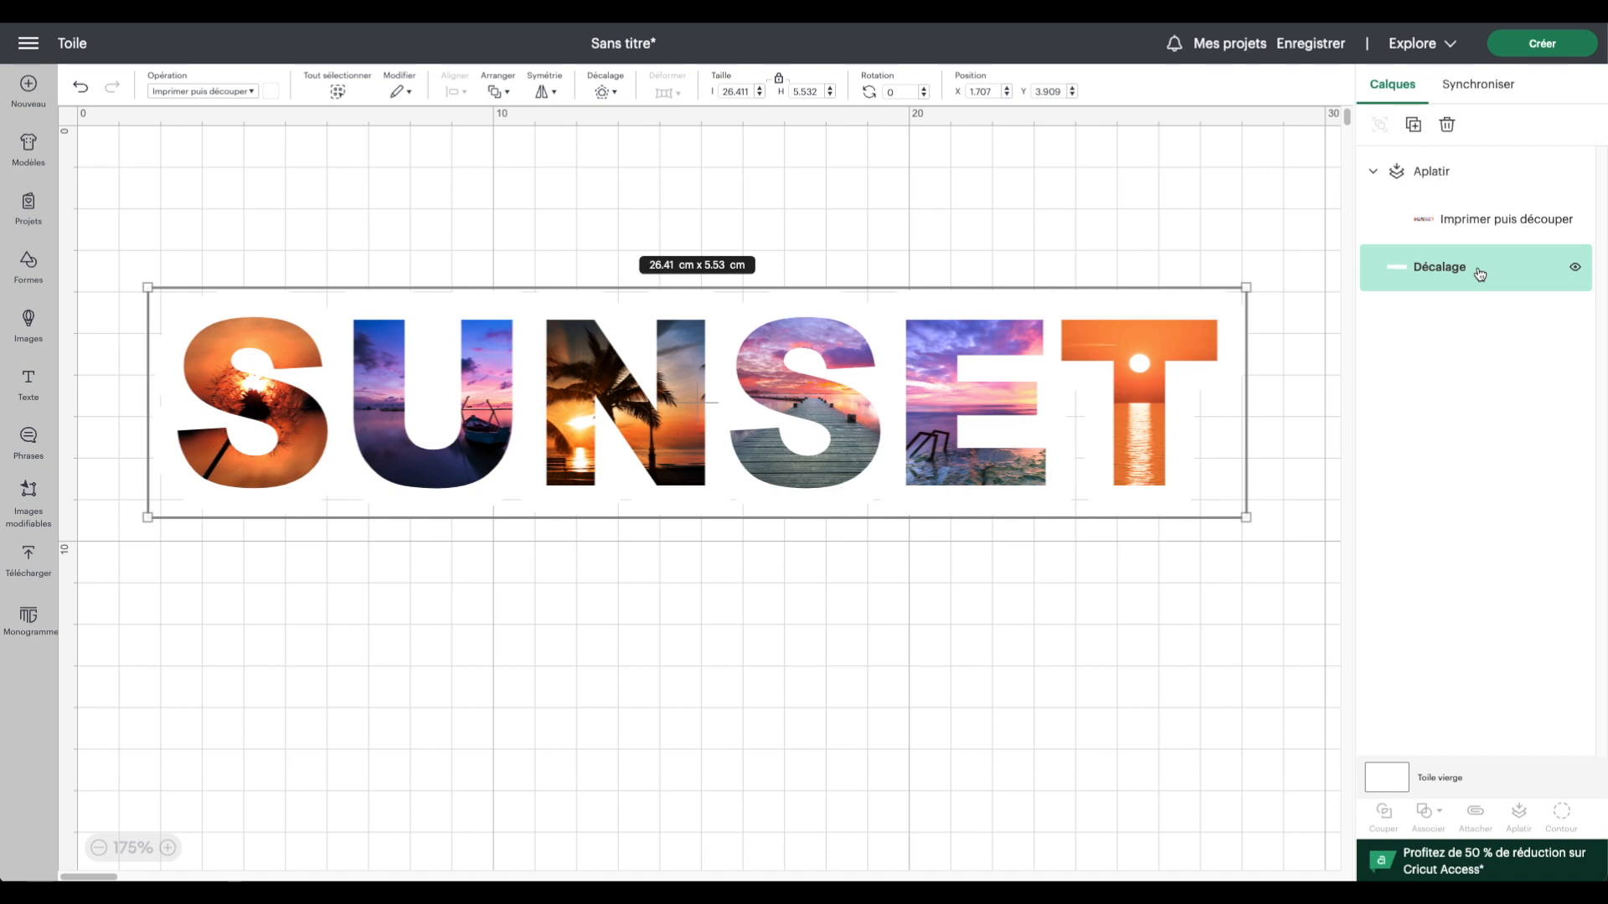
pyautogui.hotkey('ctrl', 'z')
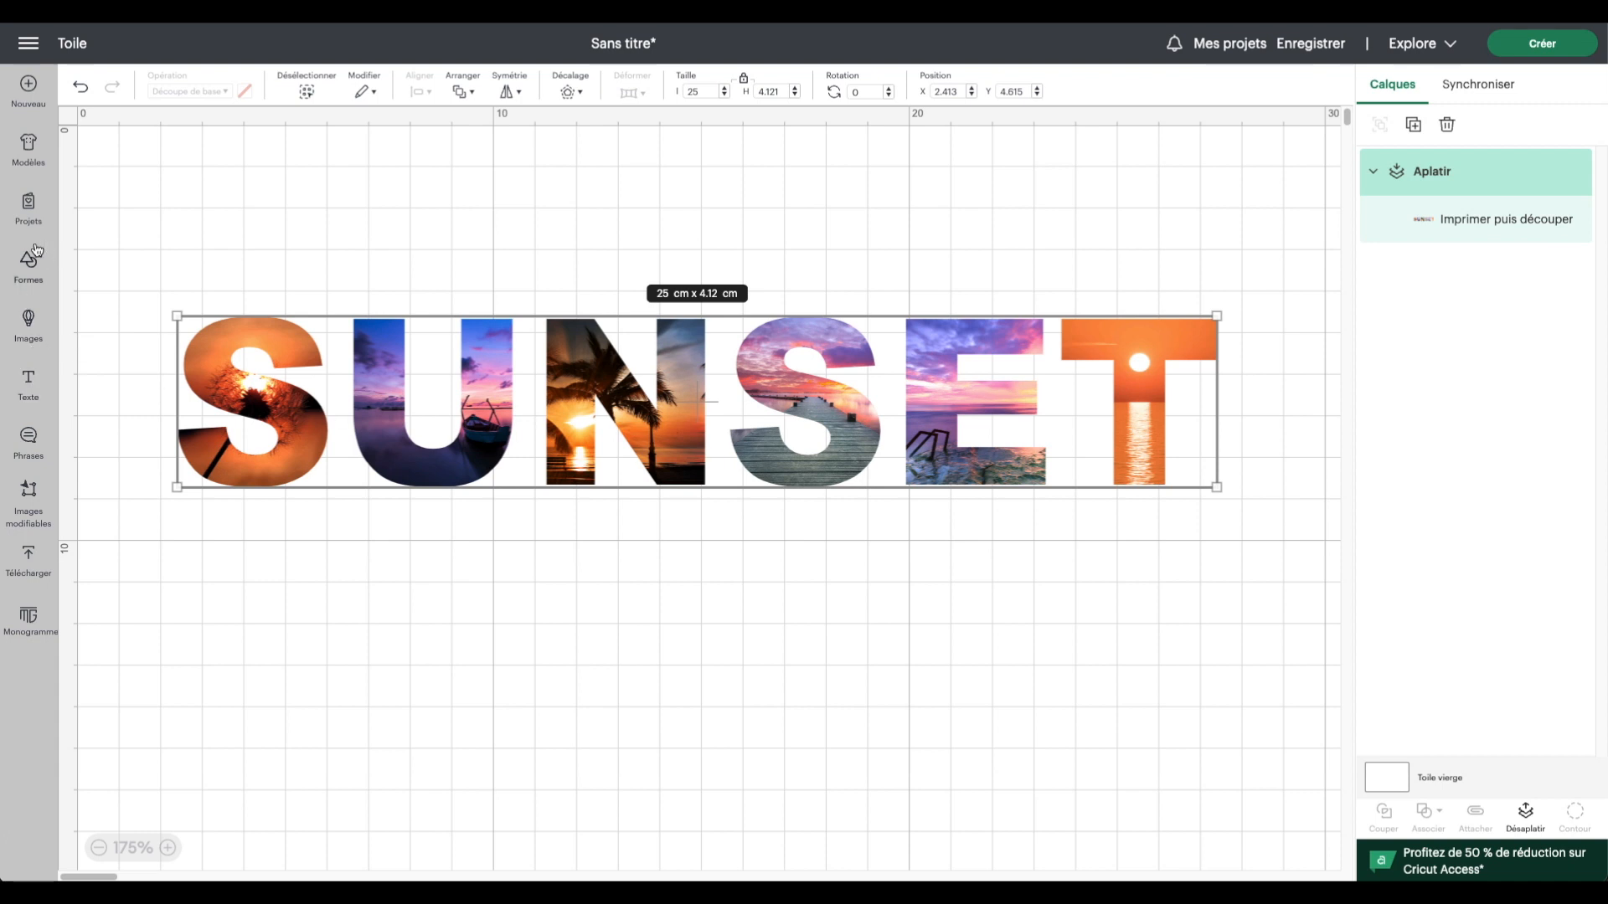
# Insert a square, place it over the first S at about X 1.85, Y 4.1 cm, and send it to the back.
pyautogui.click(33, 270)
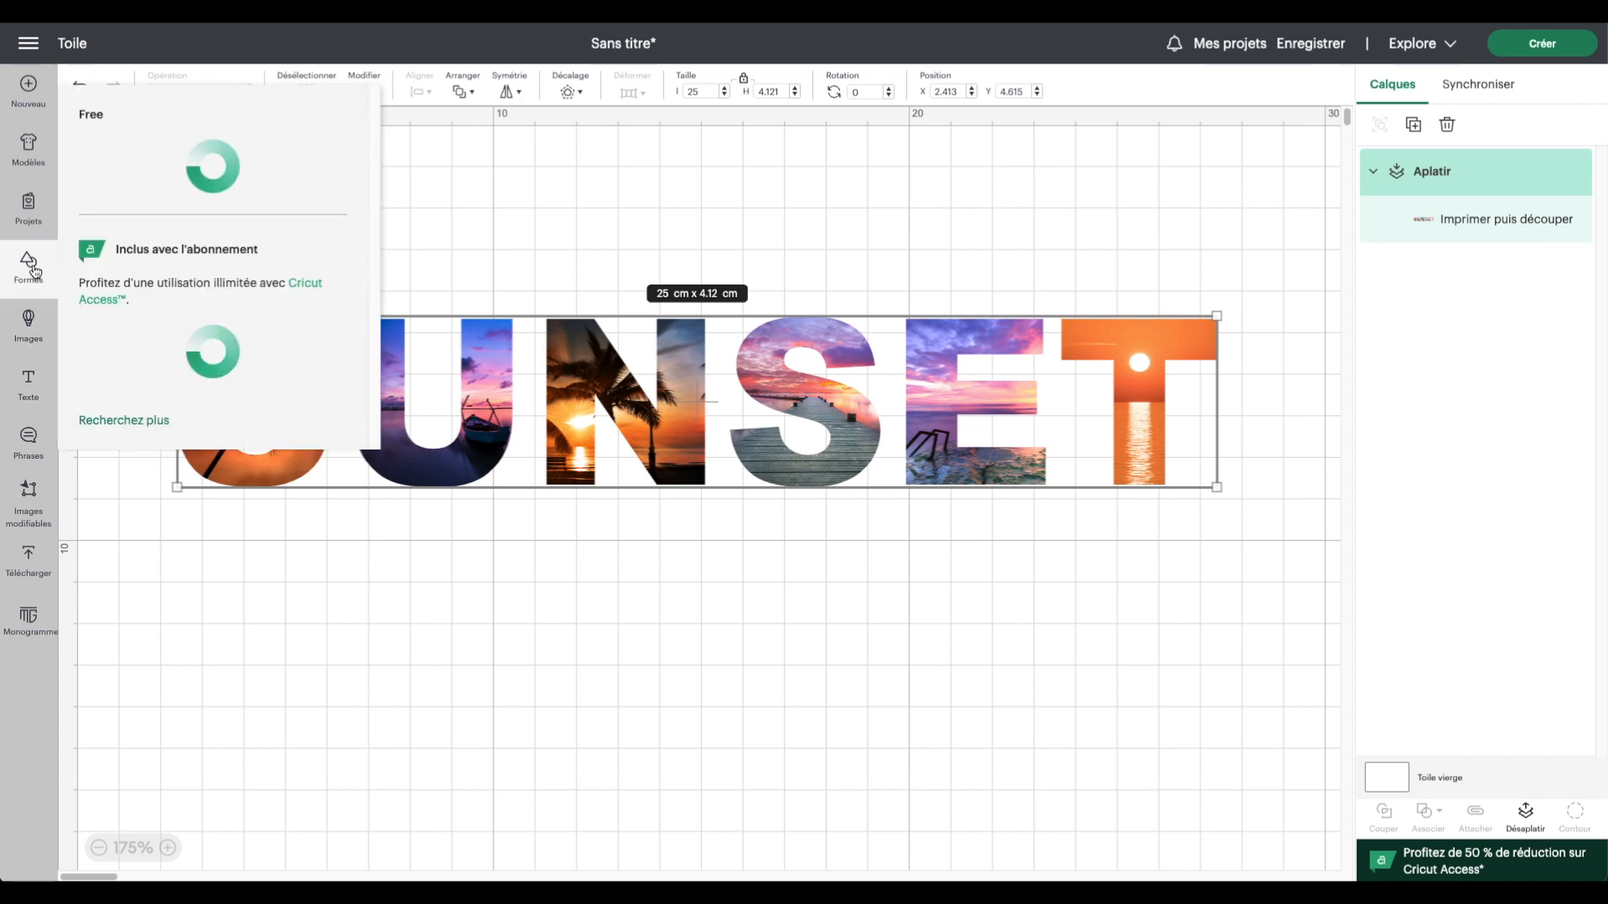
pyautogui.click(274, 302)
pyautogui.moveTo(276, 248); pyautogui.dragTo(233, 367)
pyautogui.click(482, 93)
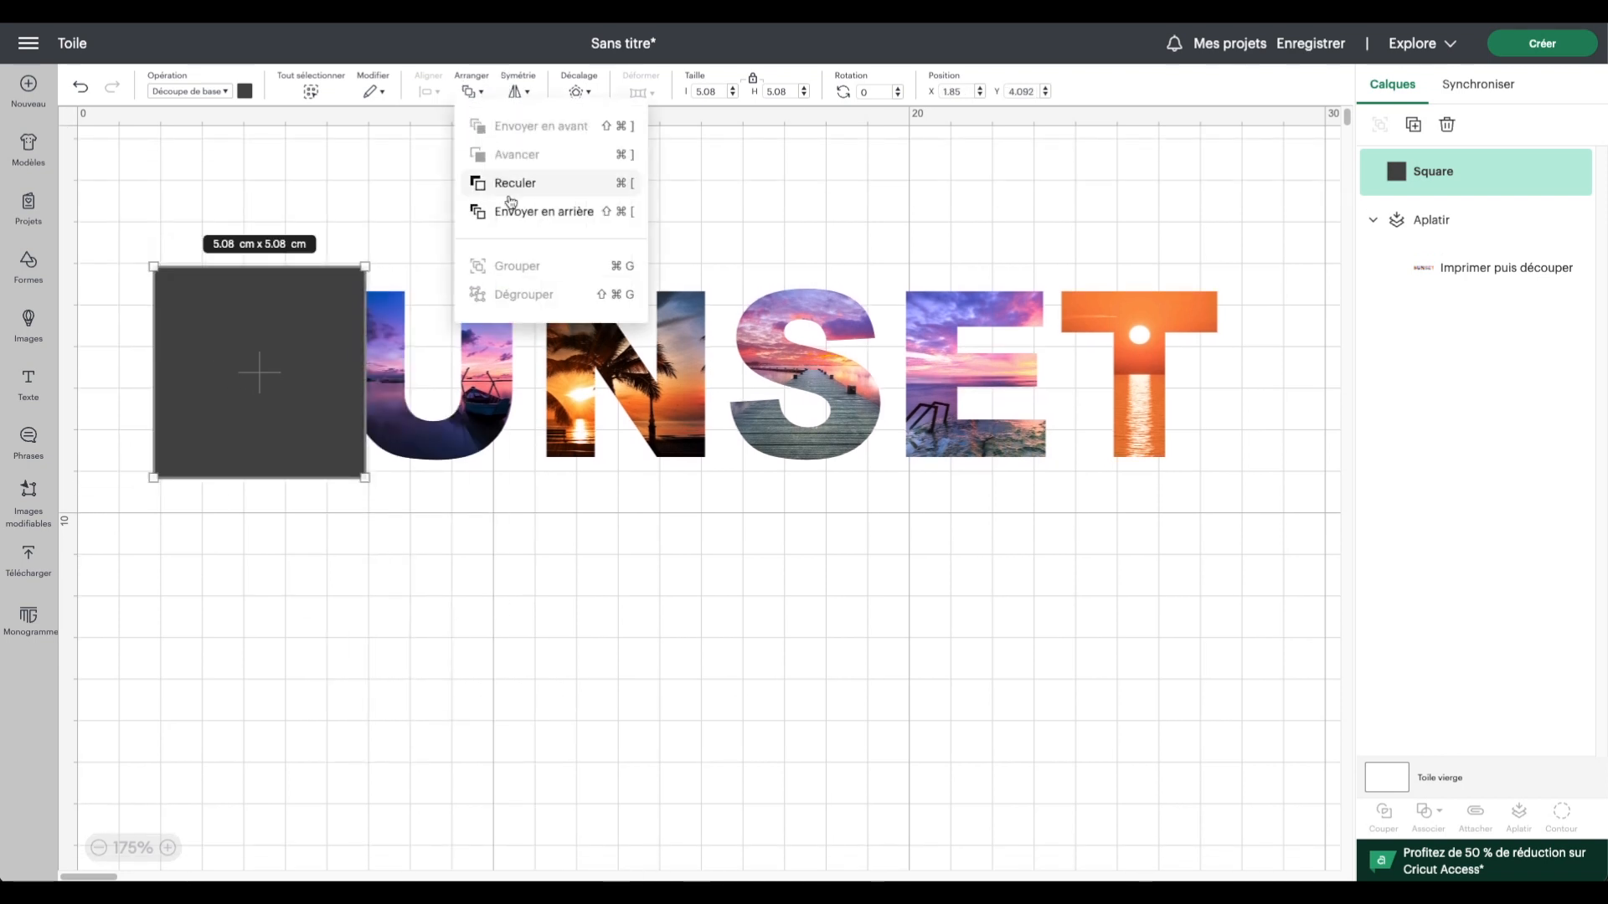
pyautogui.click(503, 213)
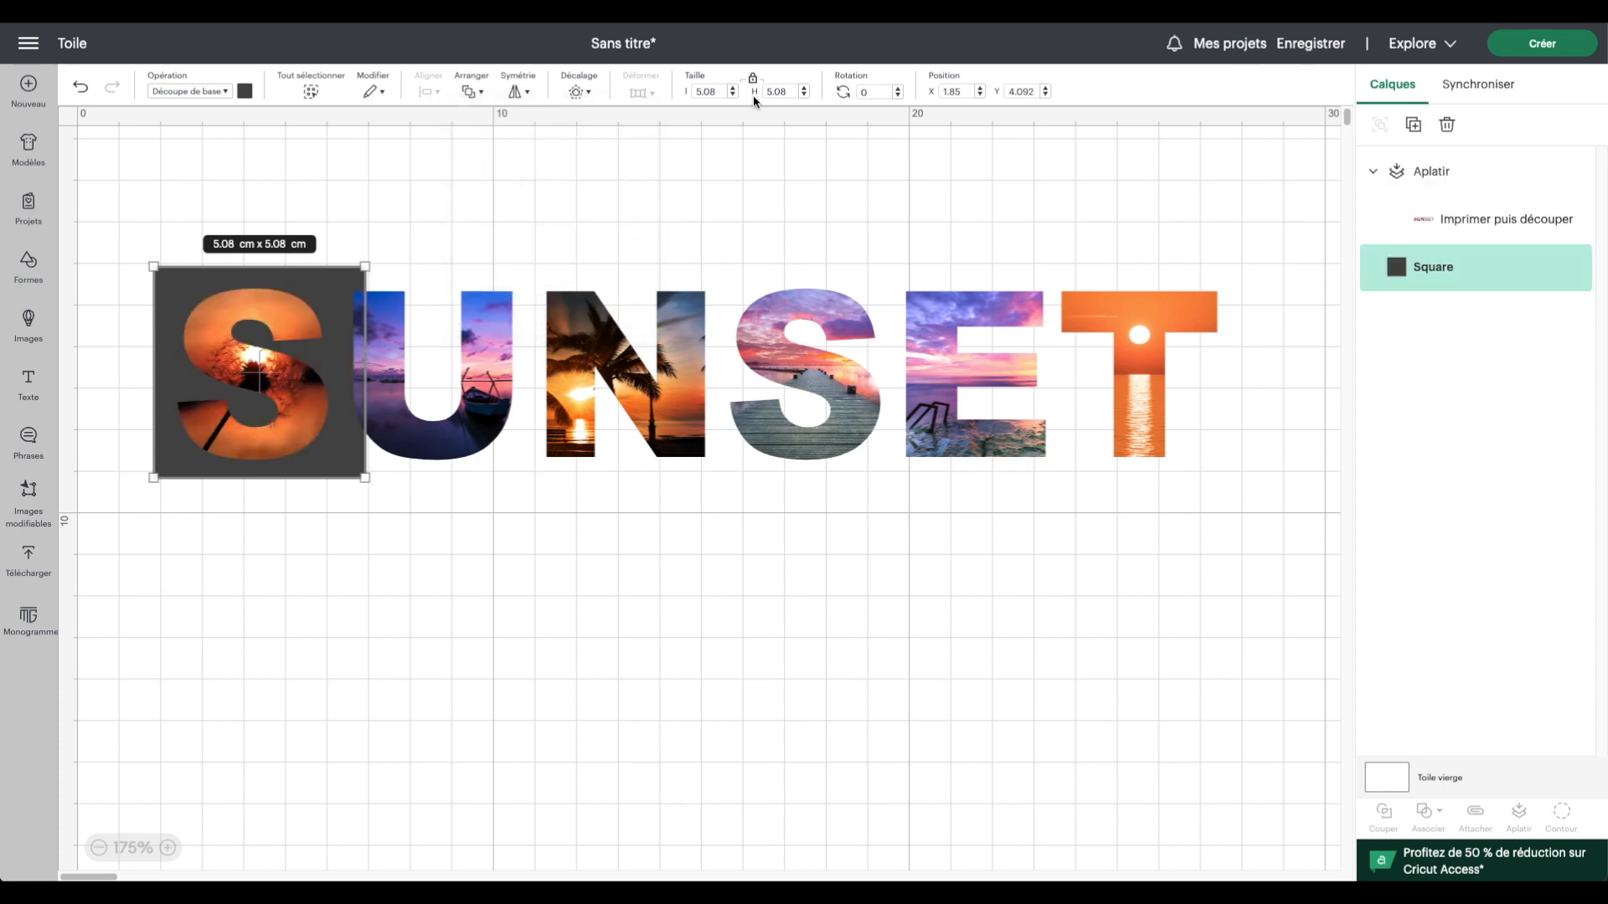
# Stretch the square into a rectangle of about 26.7 × 5.9 cm behind the whole word and colour it white.
pyautogui.moveTo(365, 479); pyautogui.dragTo(1264, 512)
pyautogui.moveTo(1046, 490); pyautogui.dragTo(1042, 482)
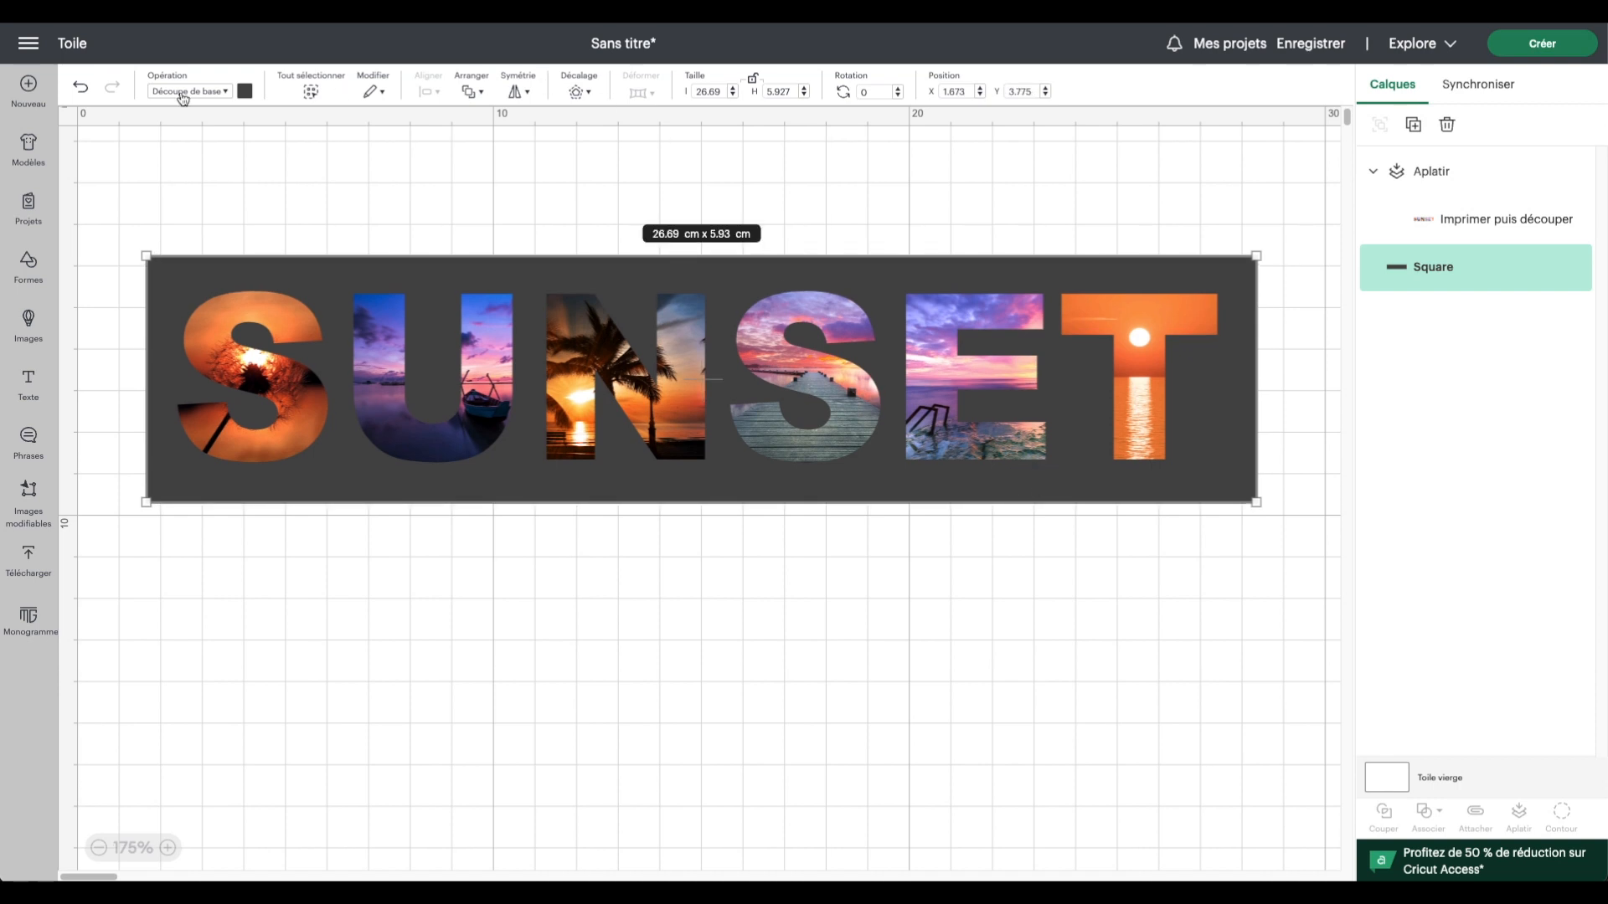
pyautogui.click(244, 91)
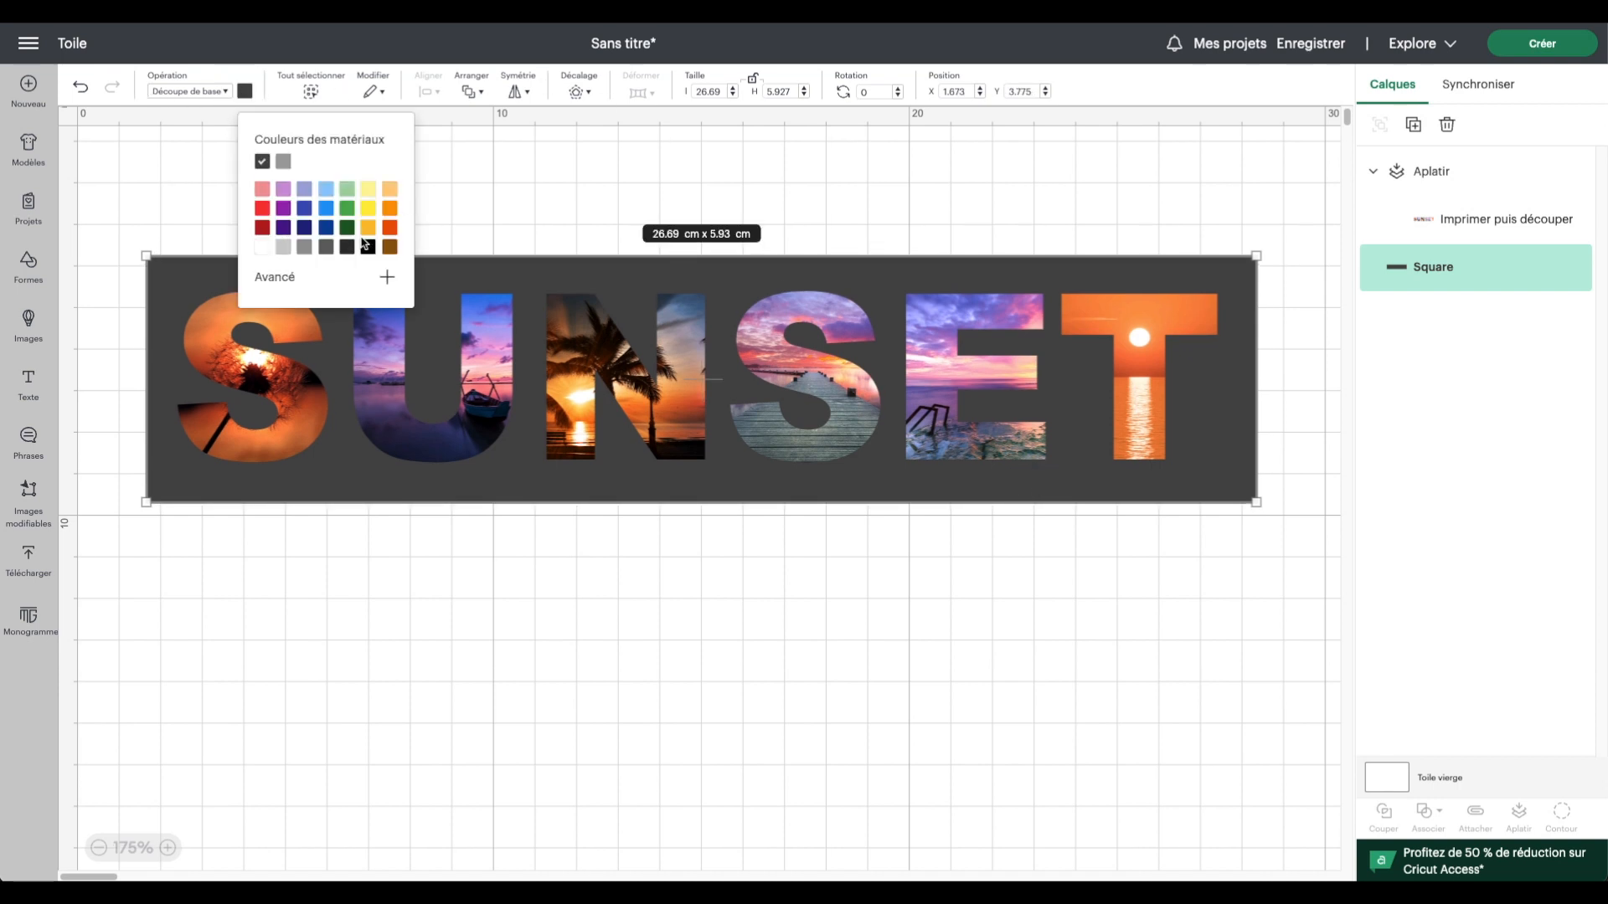
pyautogui.click(262, 247)
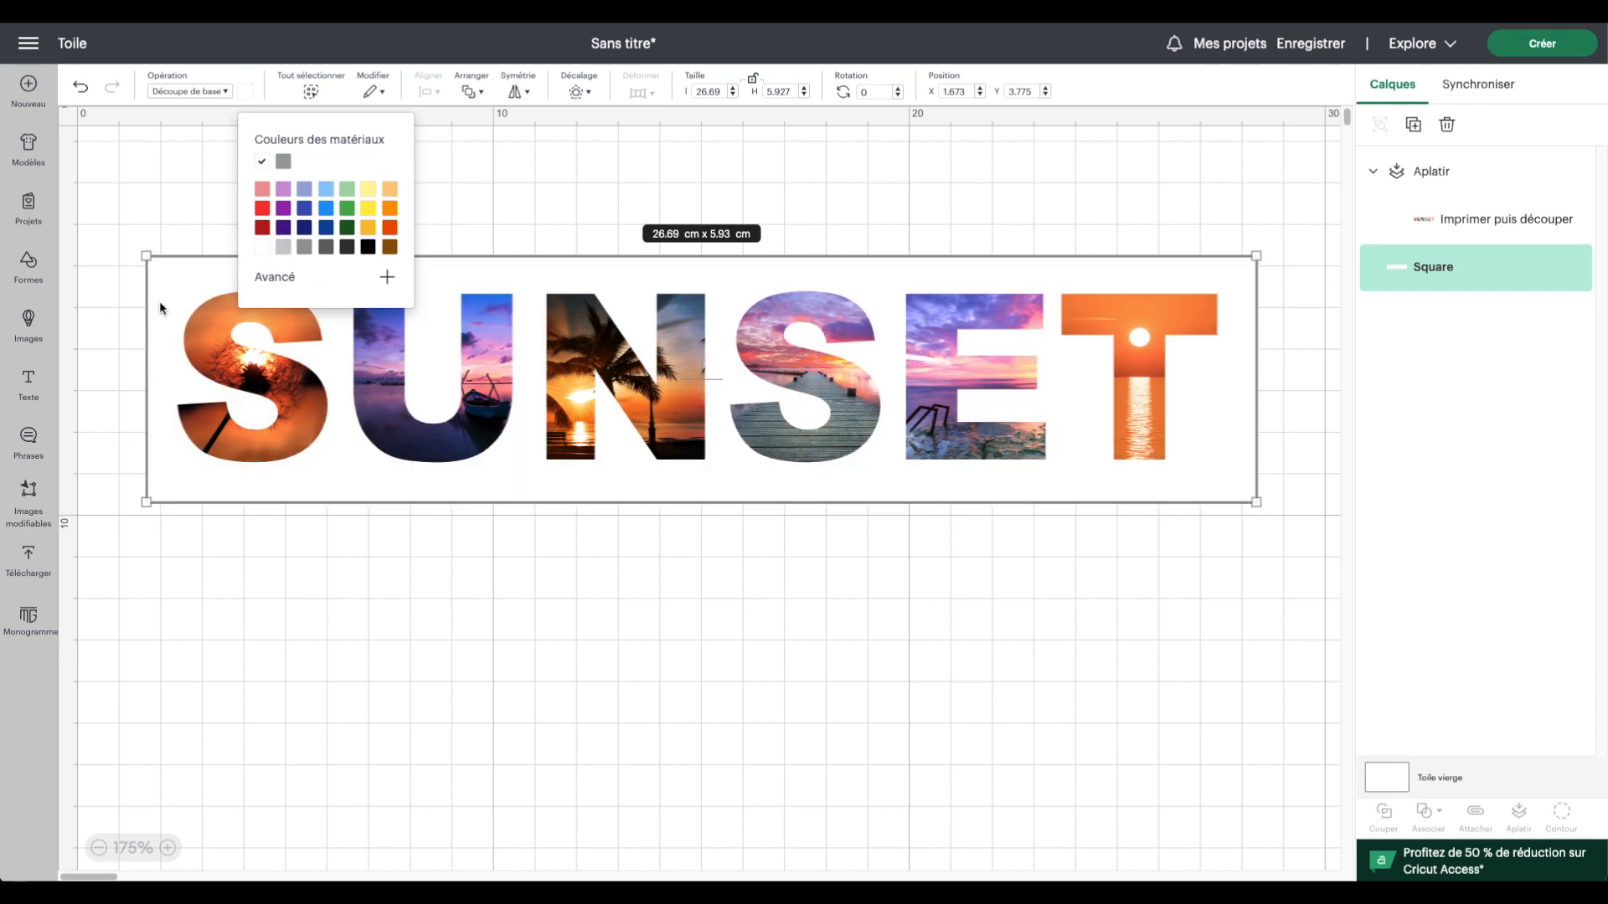
pyautogui.moveTo(183, 479); pyautogui.dragTo(184, 484)
# Centre the SUNSET design and the white rectangle on each other, then flatten them into one print-then-cut image.
pyautogui.click(139, 191)
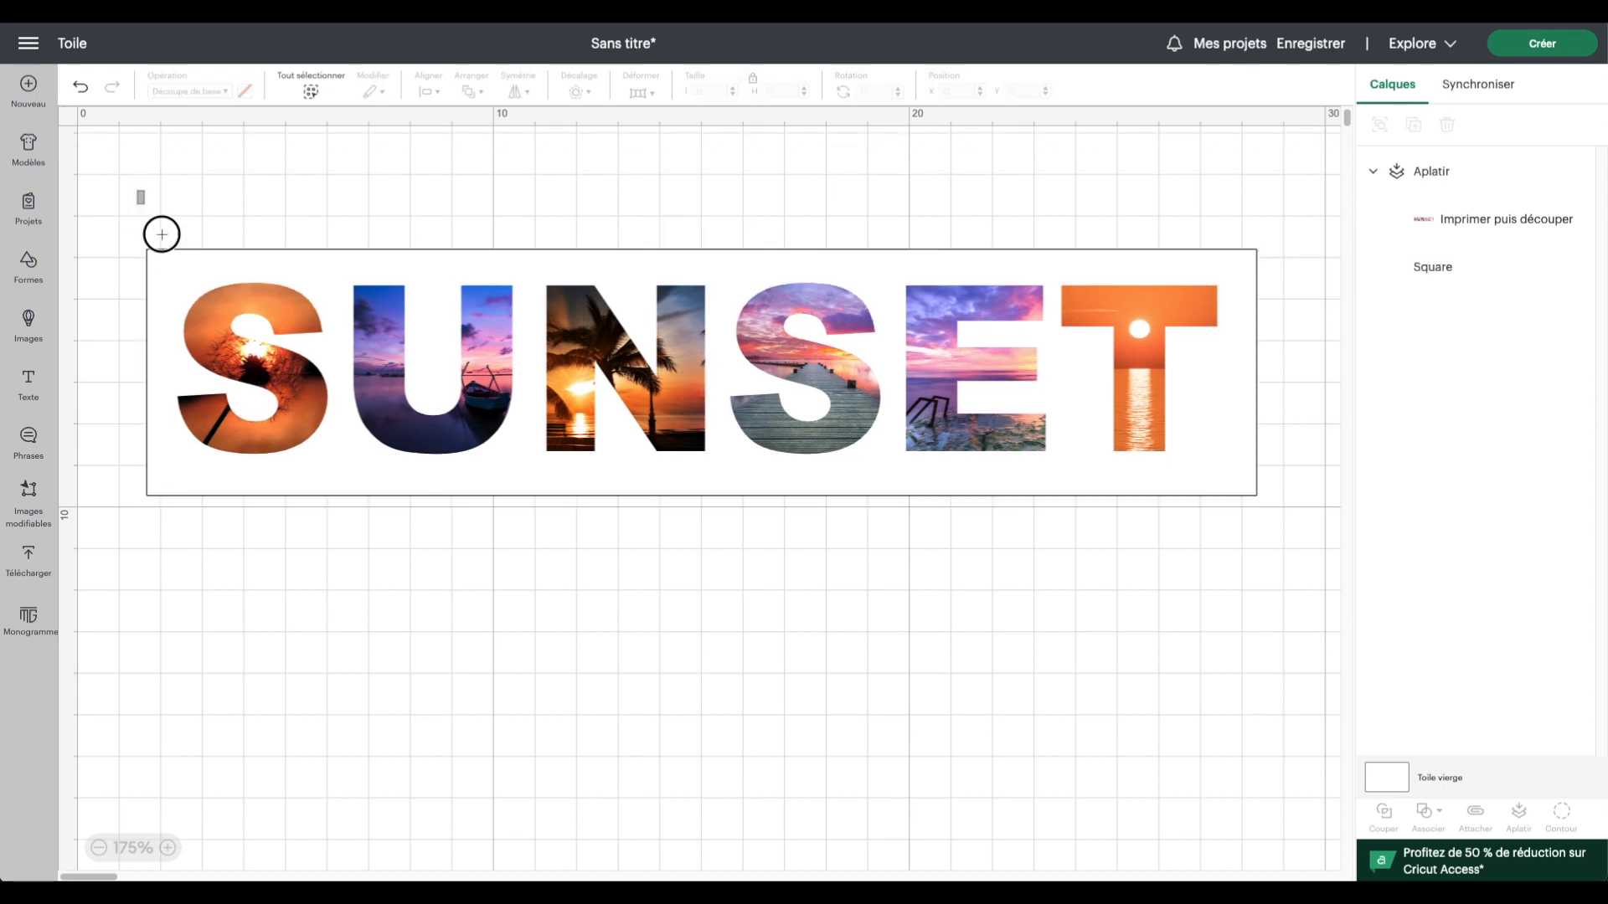
pyautogui.moveTo(139, 190); pyautogui.dragTo(314, 428)
pyautogui.click(435, 96)
pyautogui.click(479, 334)
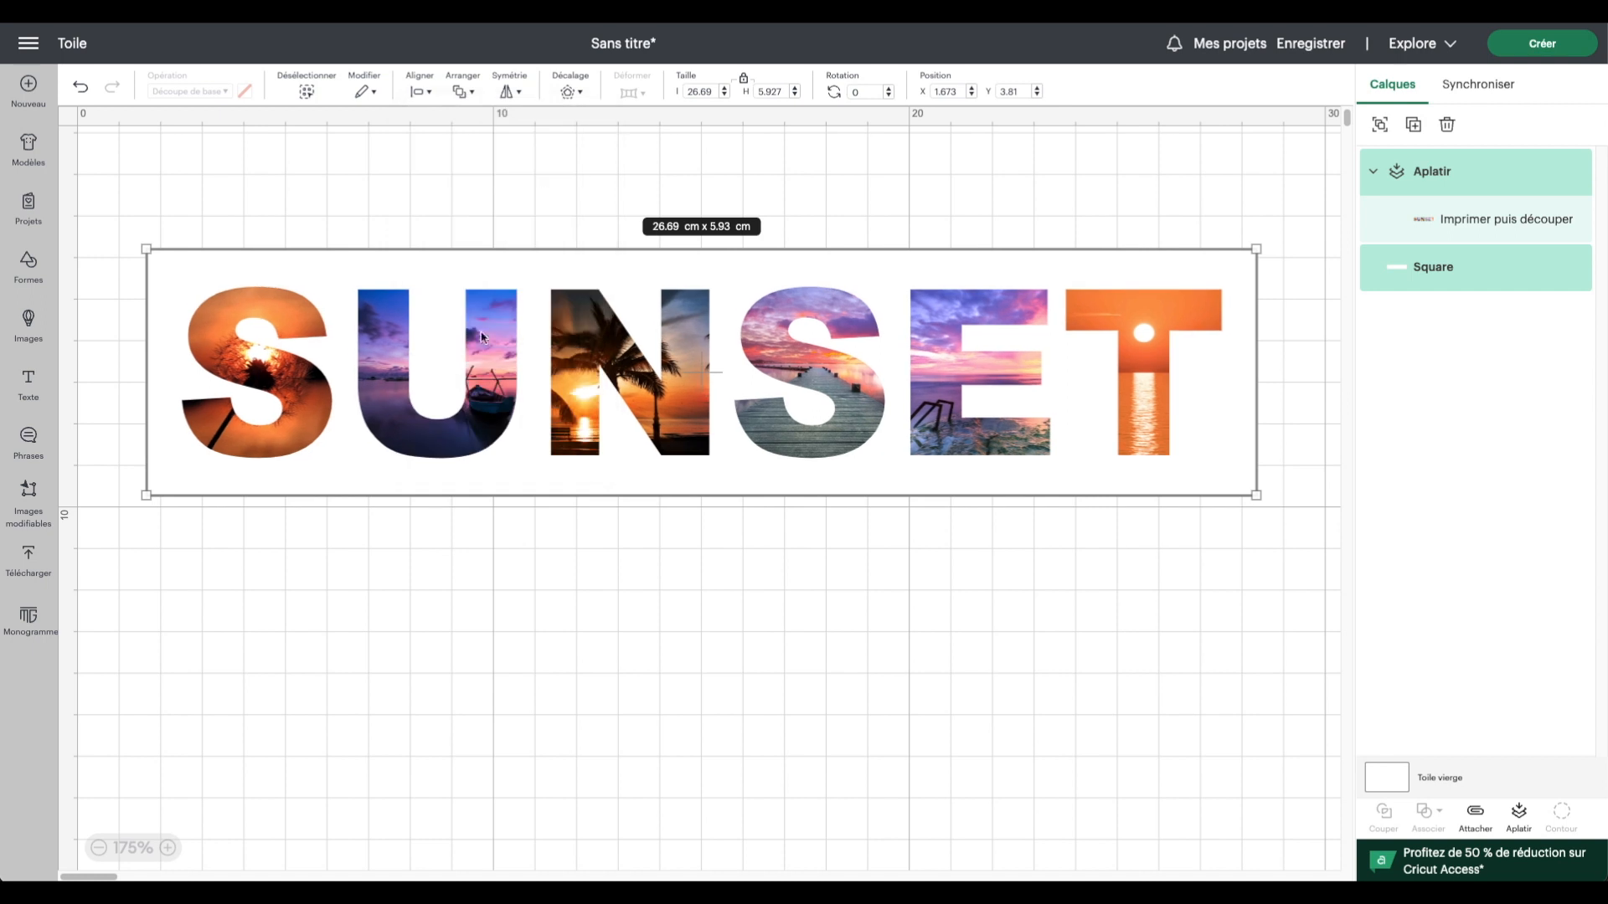
pyautogui.click(1522, 812)
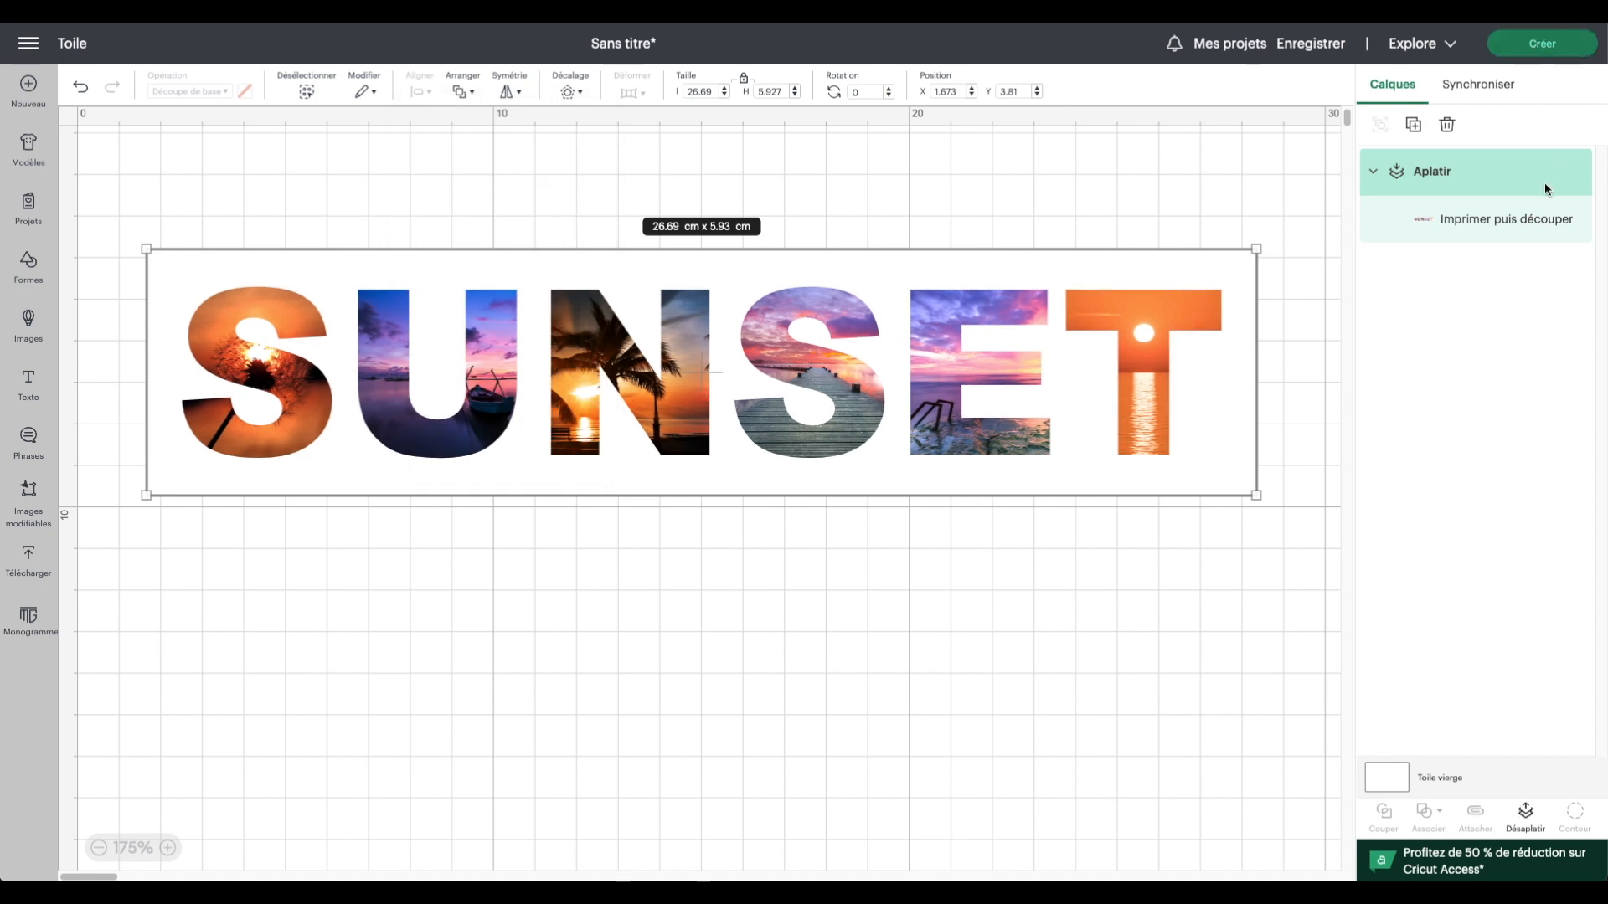